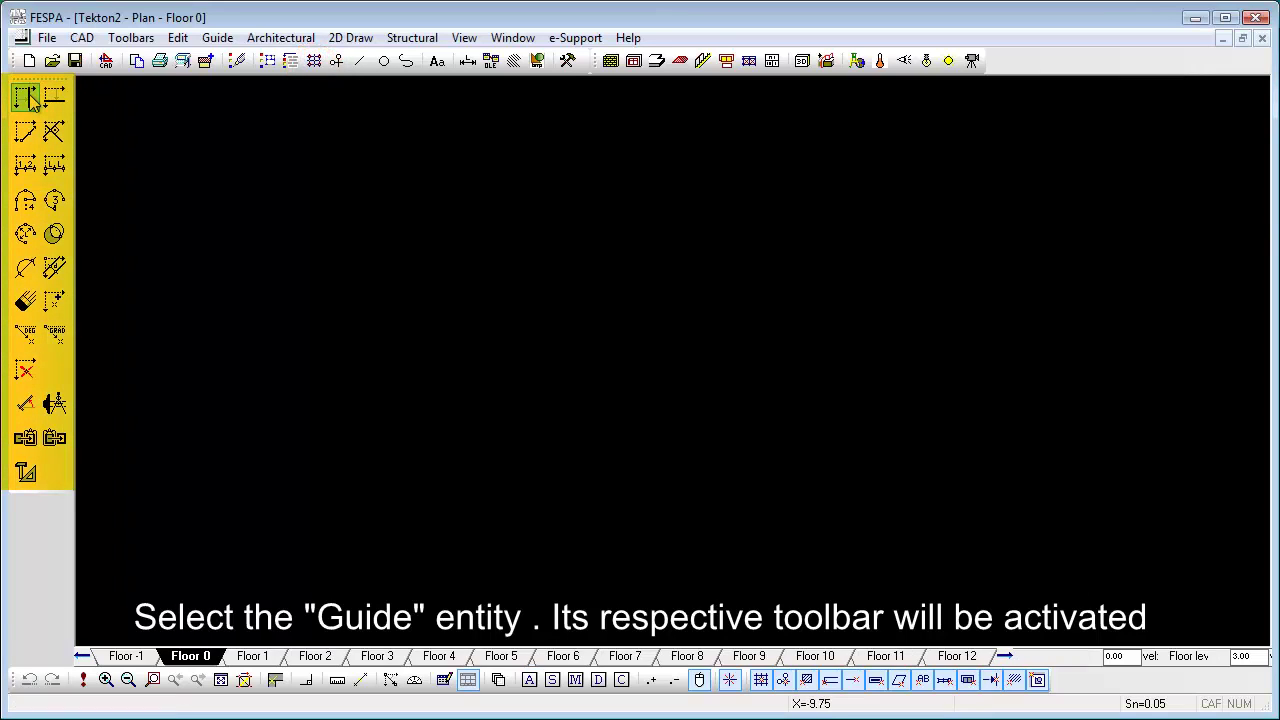
Step: Place vertical guide lines at X=0 and at further offsets of 3.5 and 5.25
type("0")
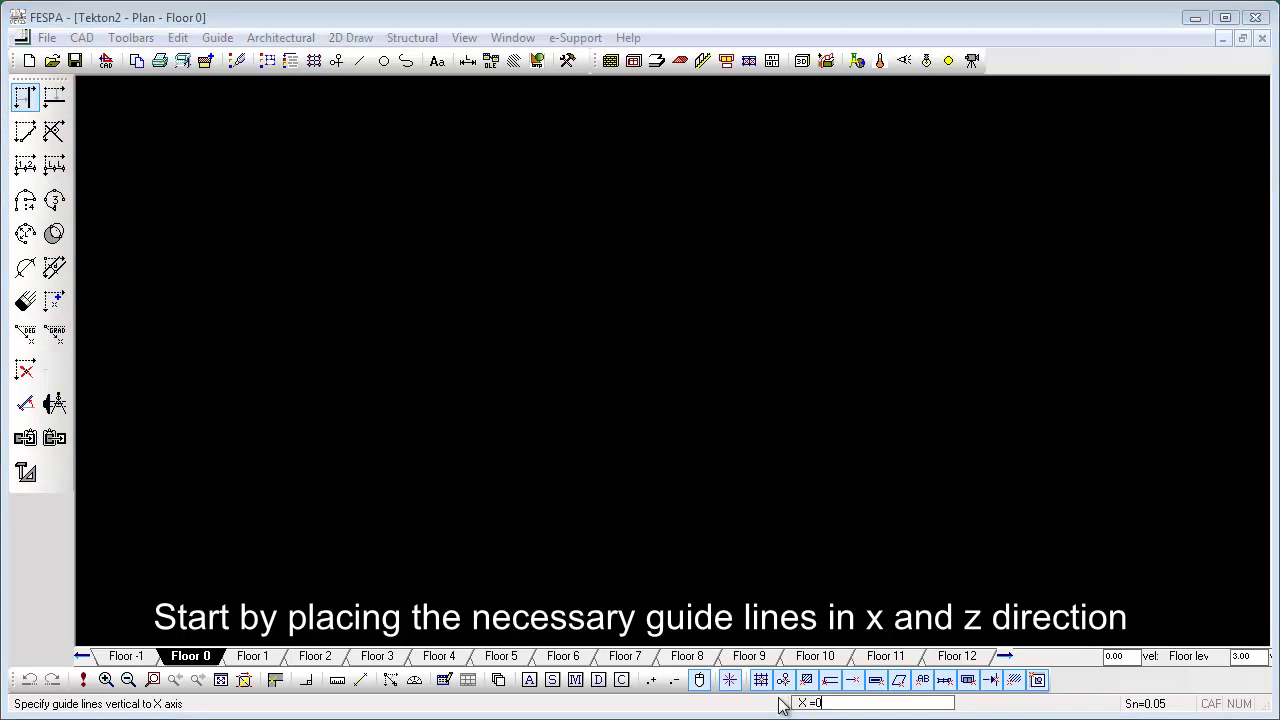
key("Return")
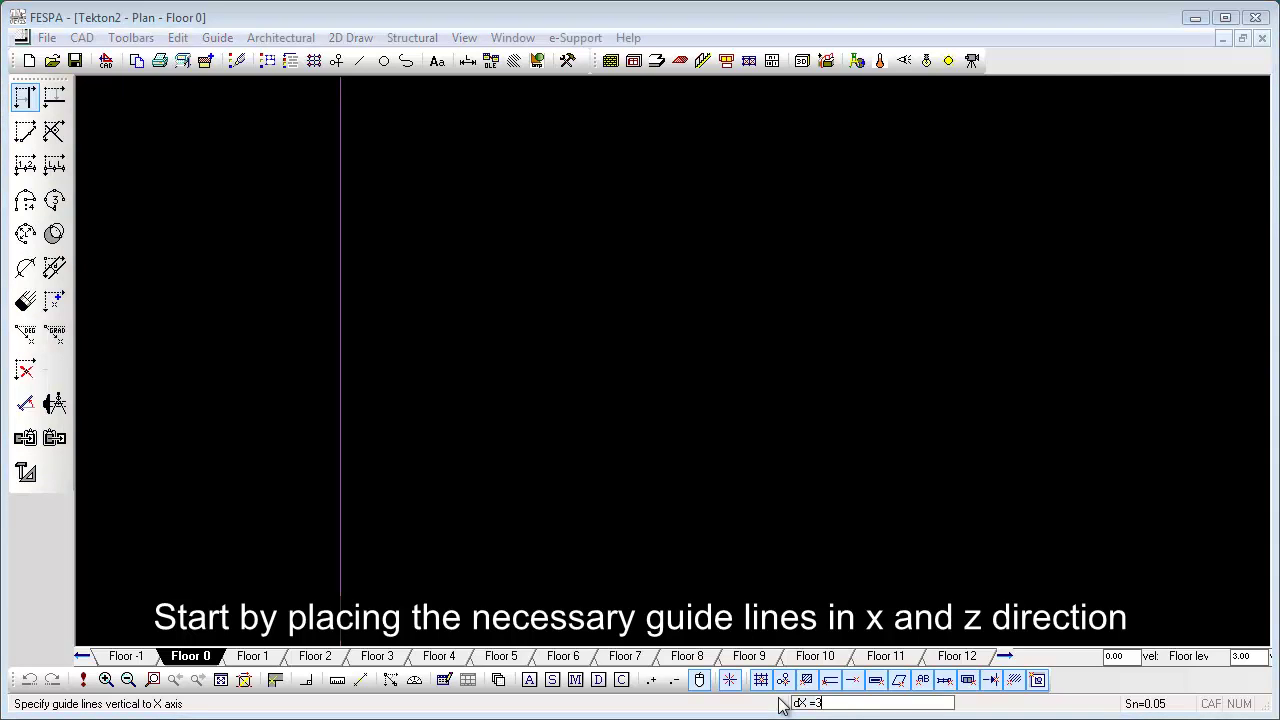
type("3.5")
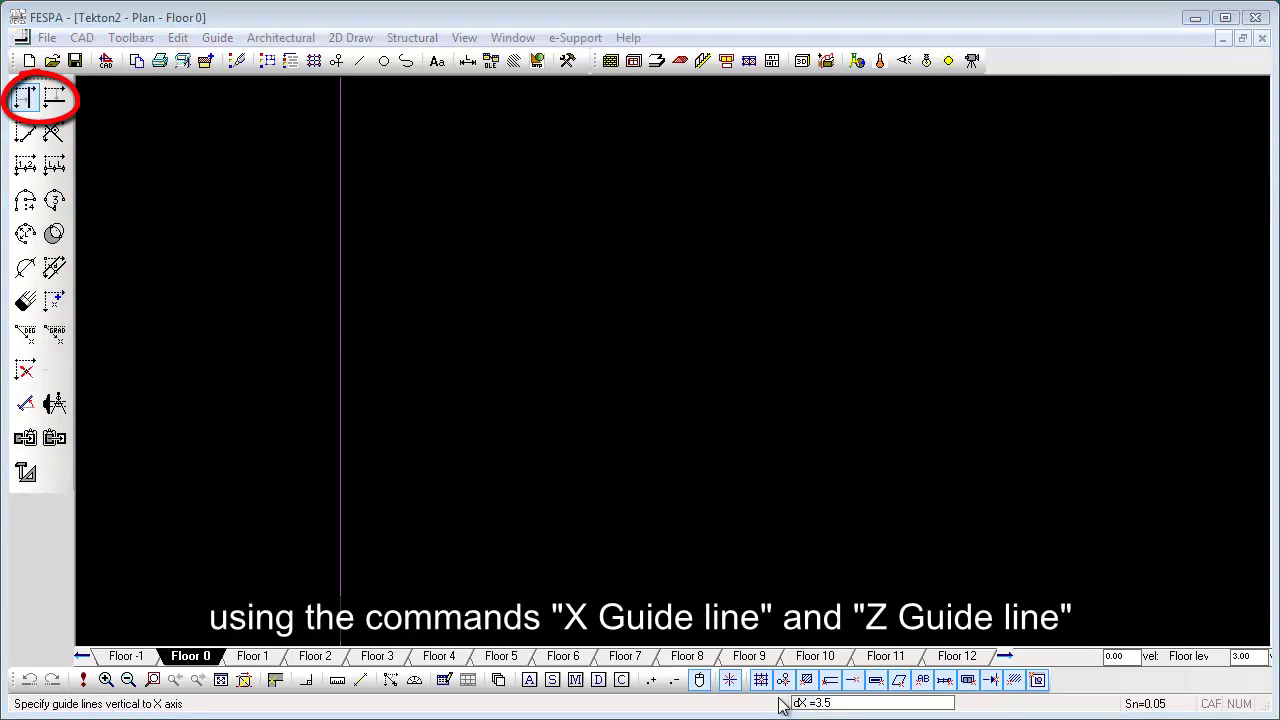
key("Return")
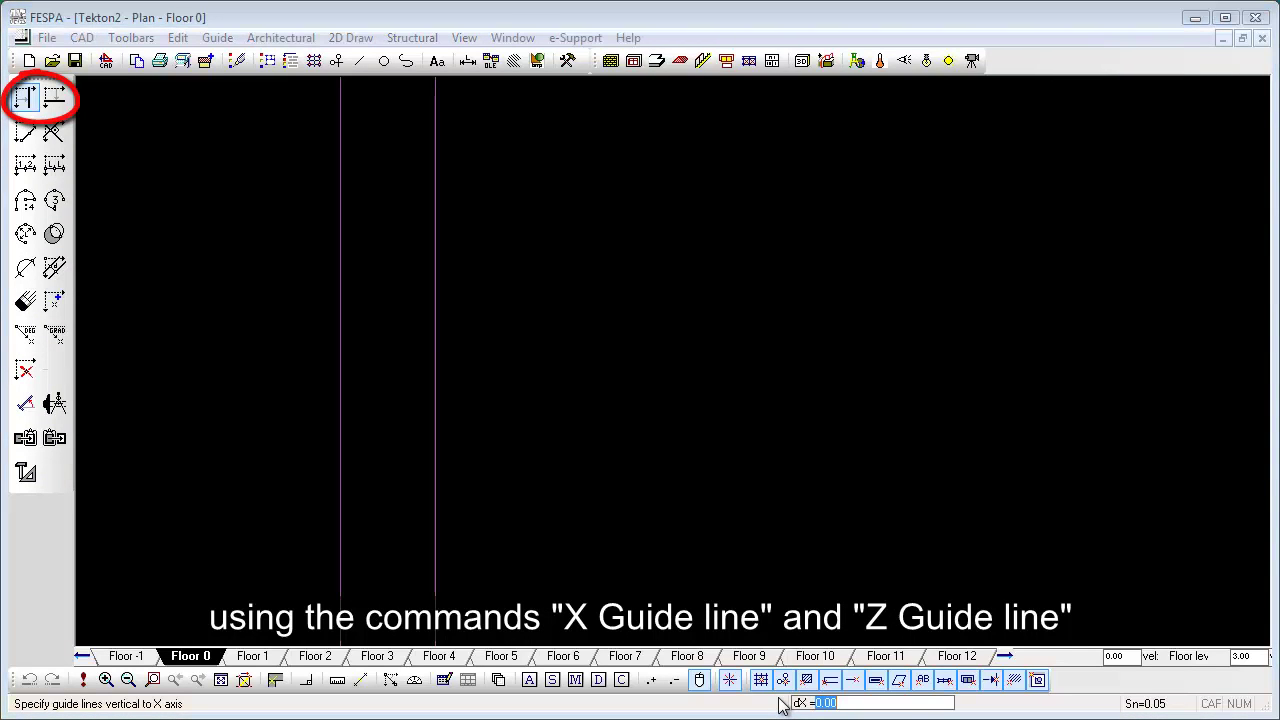
type("5.25")
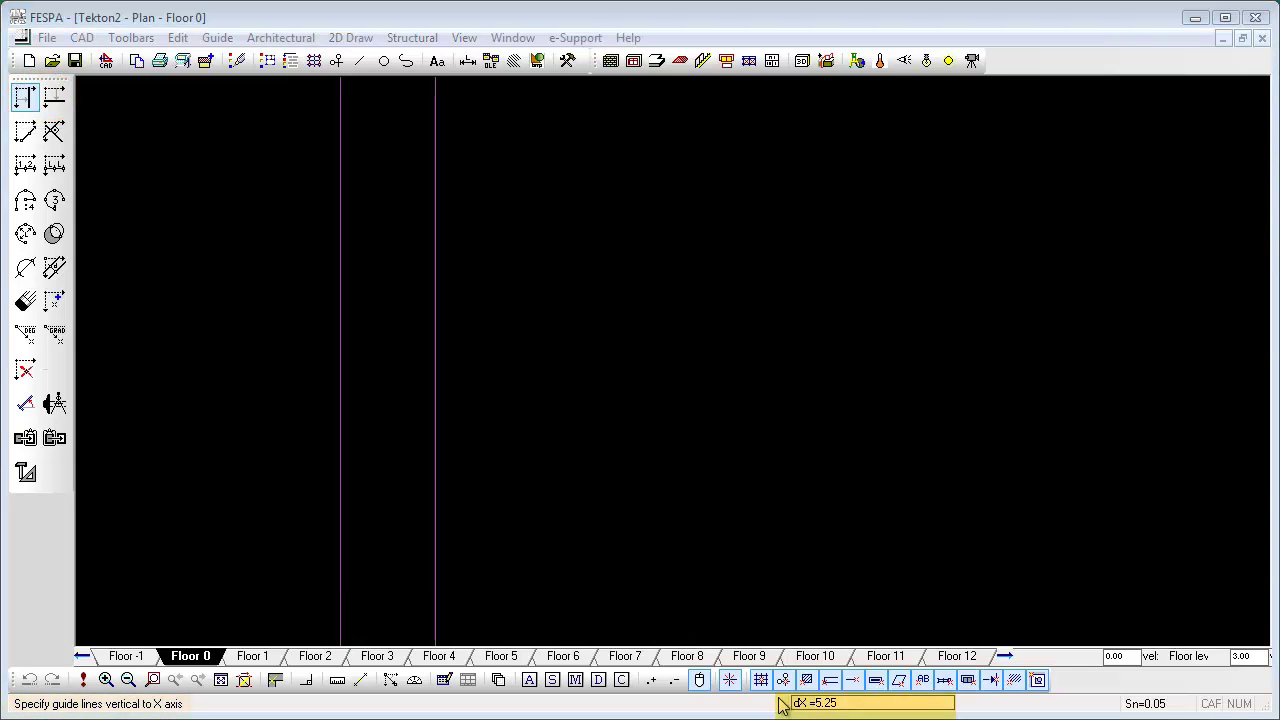
key("Return")
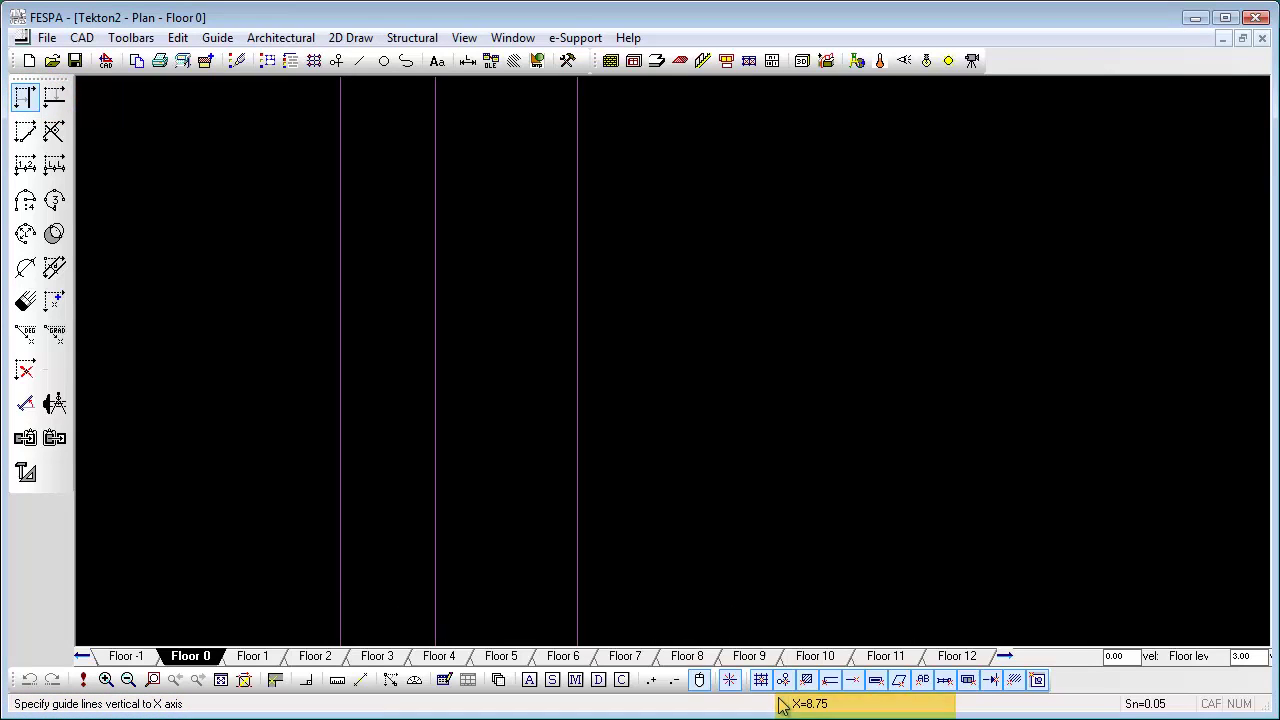
Step: Add horizontal guide lines at Z=0.90, then at offsets 1.95, 5.45, 3.05 and 0.7
left_click(56, 100)
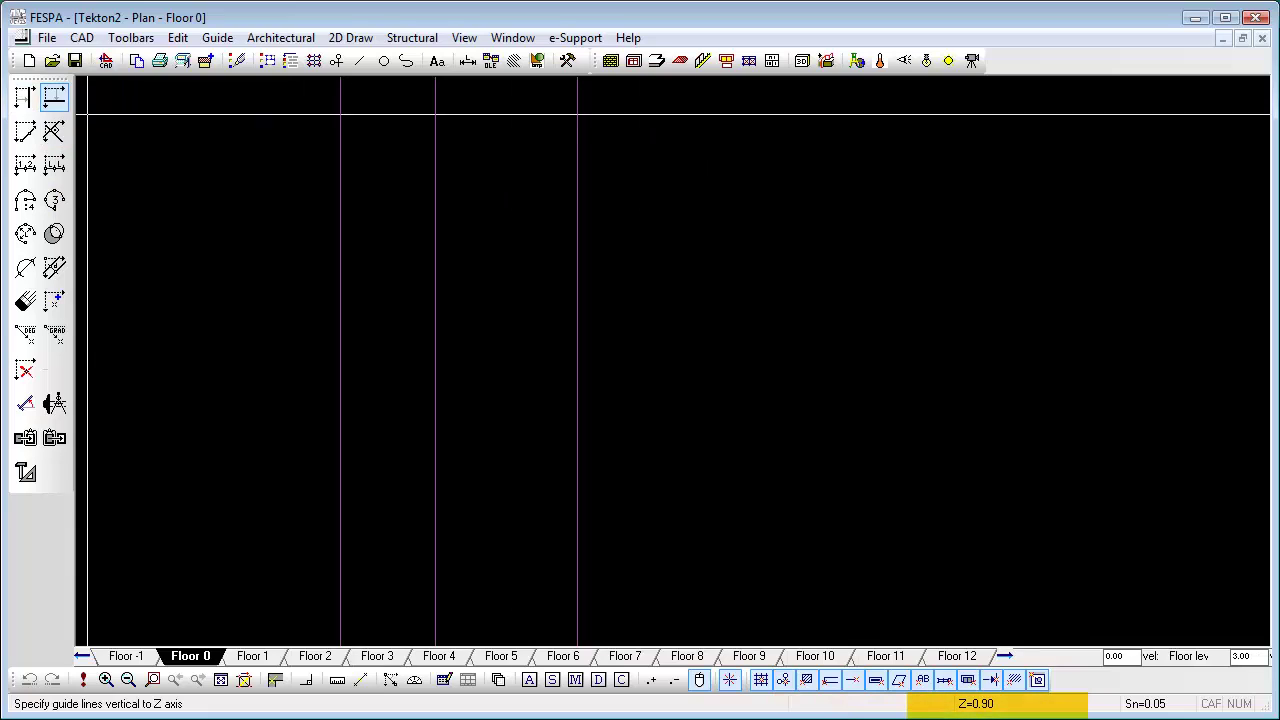
key("Return")
type("1")
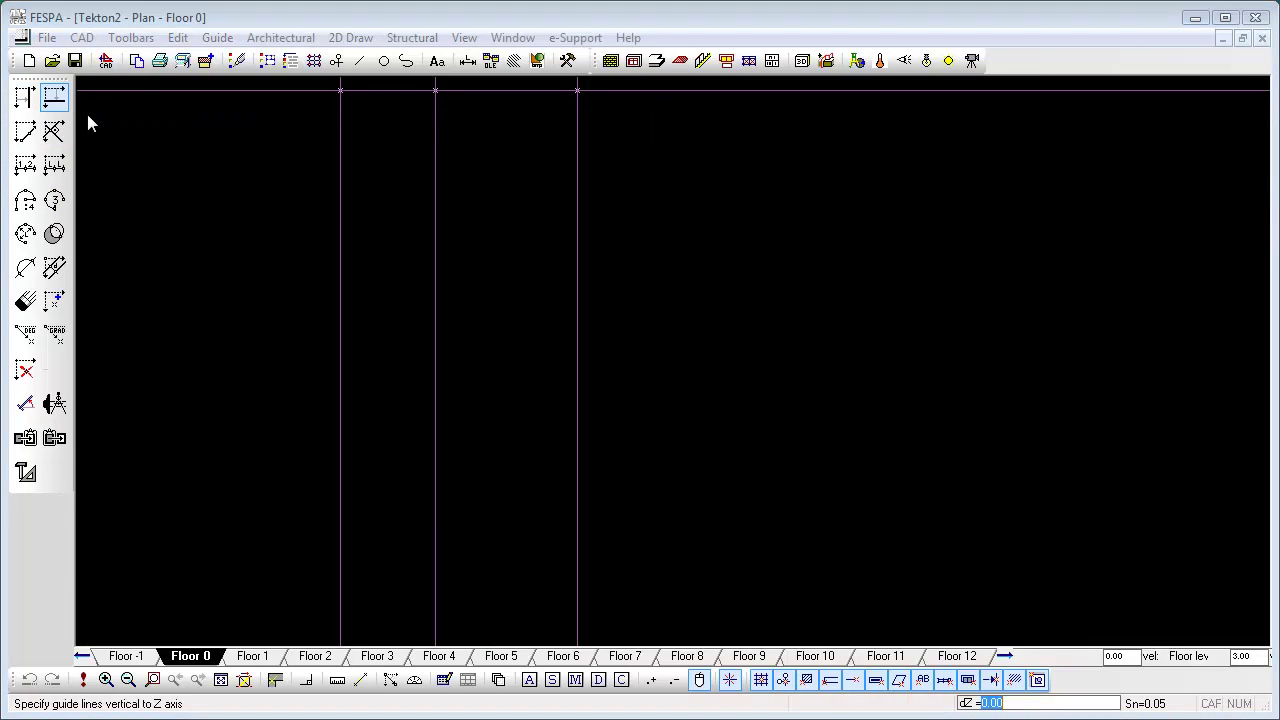
type(".95")
key("Return")
type("5.45")
key("Return")
type("3.0")
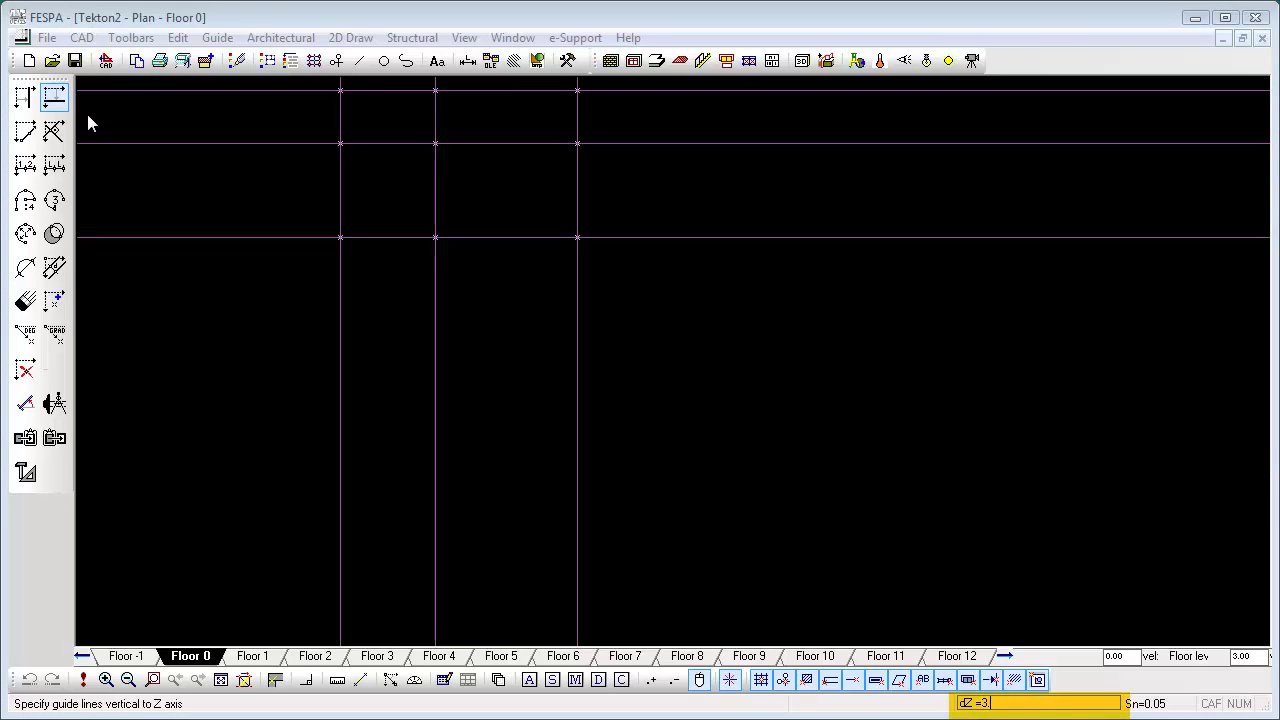
key("Return")
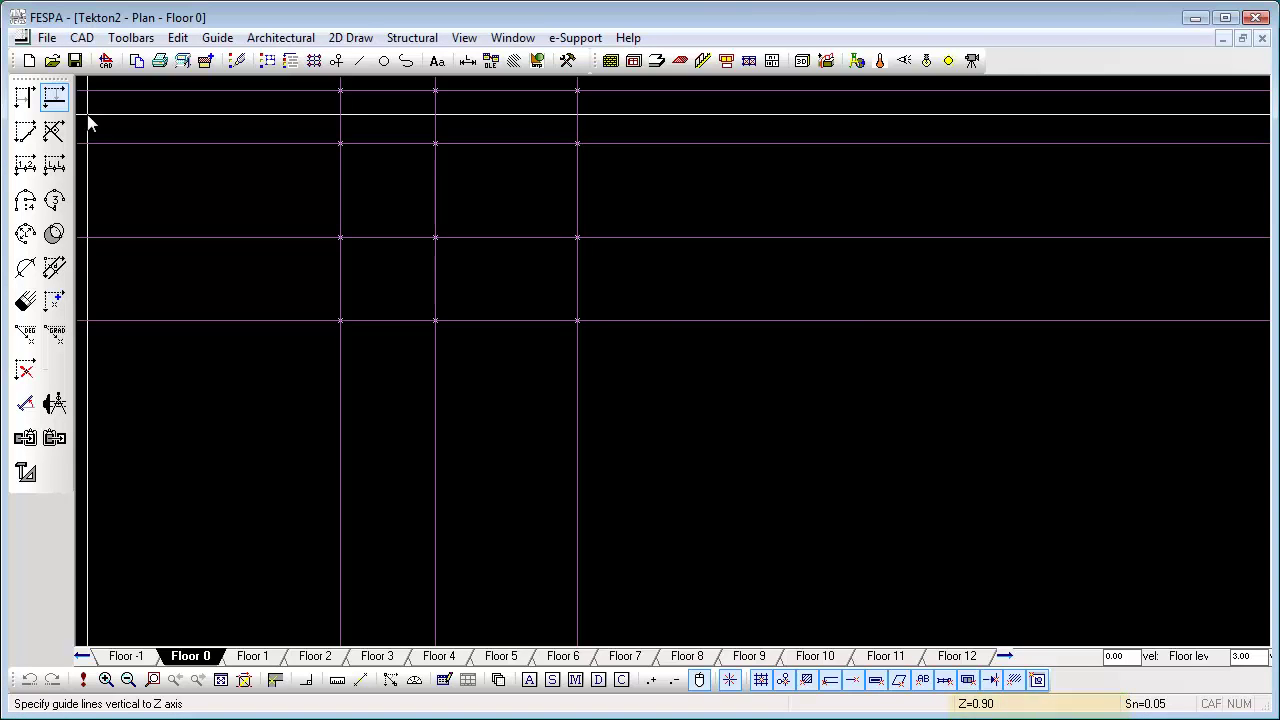
key("Return")
type(".7")
key("Return")
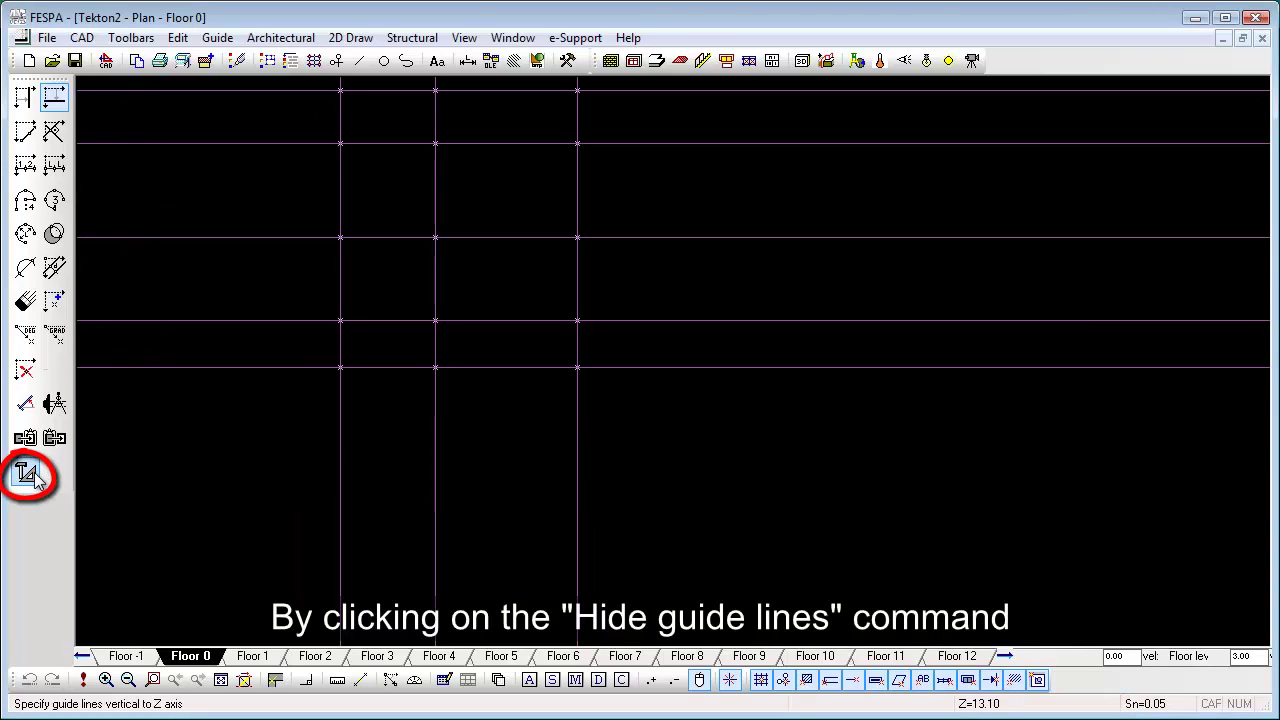
Step: Hide the guide lines, then give the Wall tool a height of 2.50 m
left_click(35, 476)
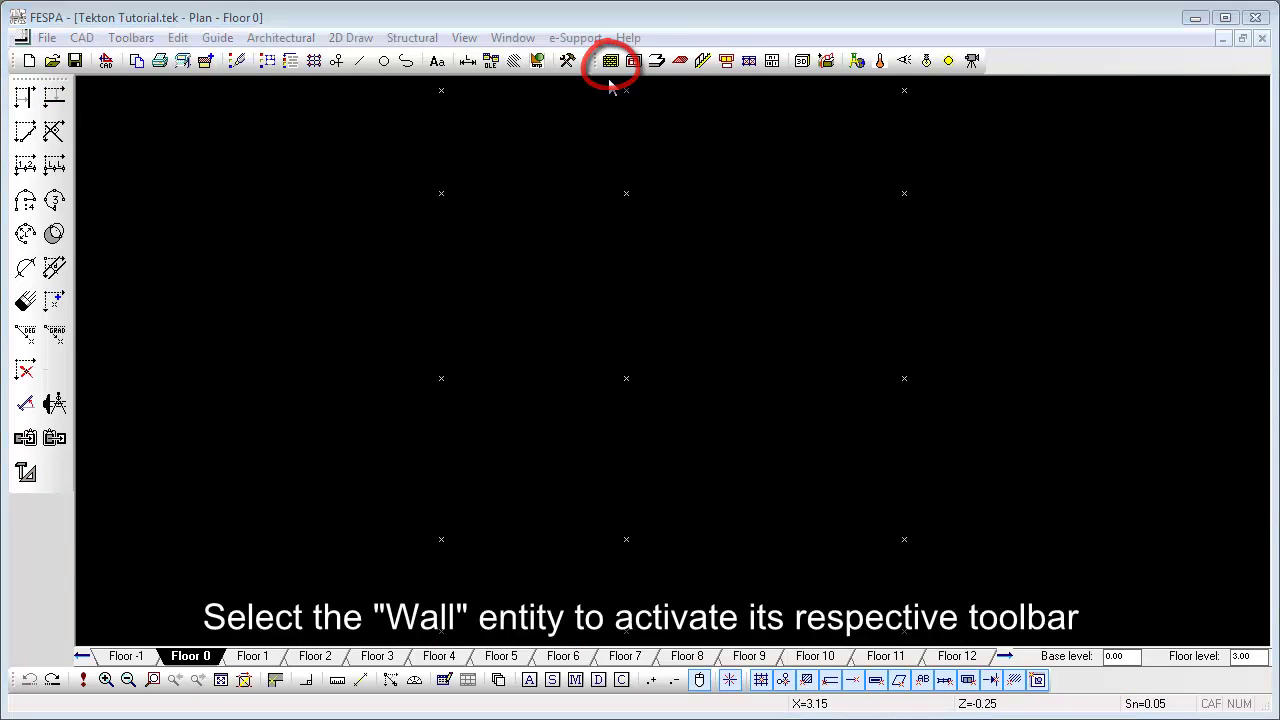
left_click(611, 63)
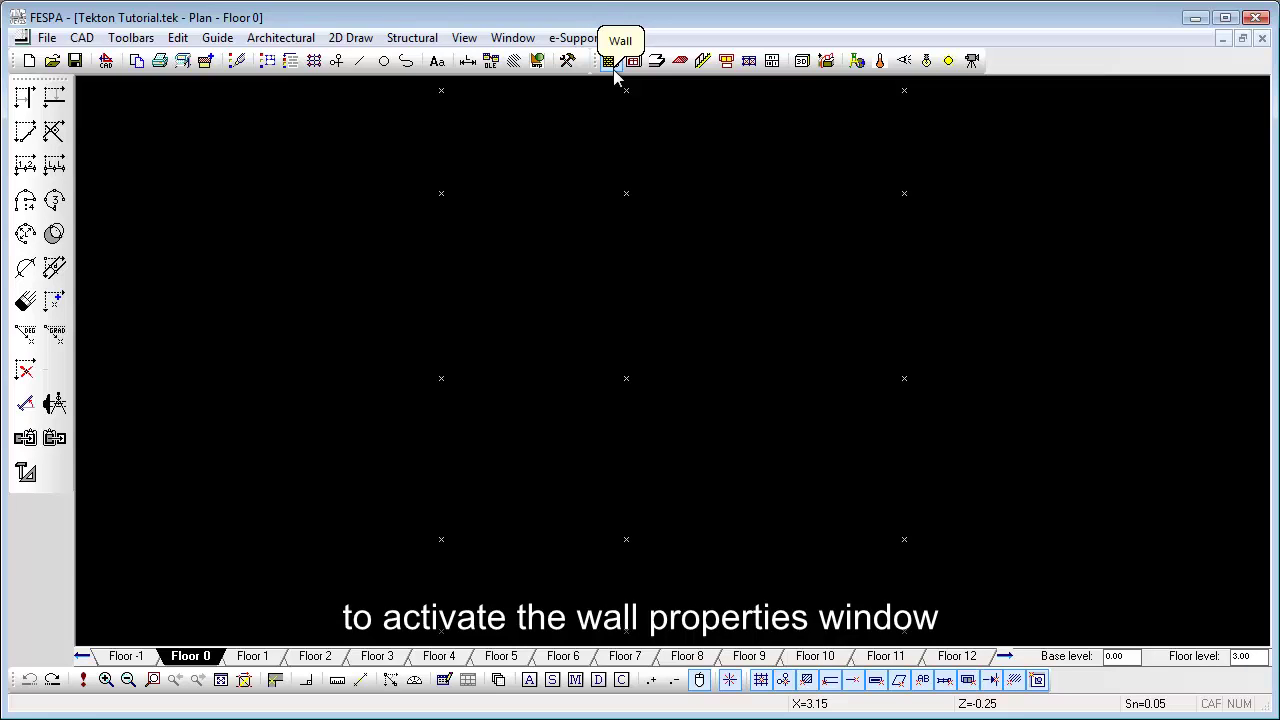
left_click(612, 64)
left_click(747, 169)
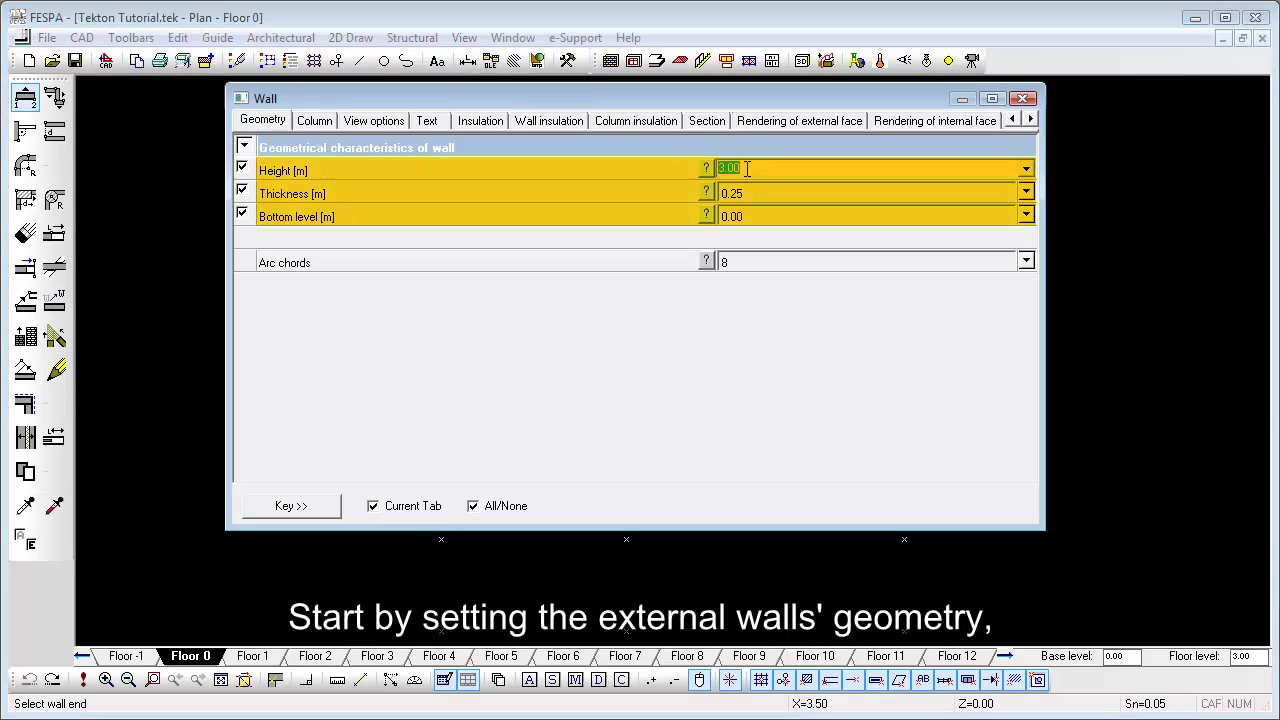
type("2.5")
key("Tab")
key("Return")
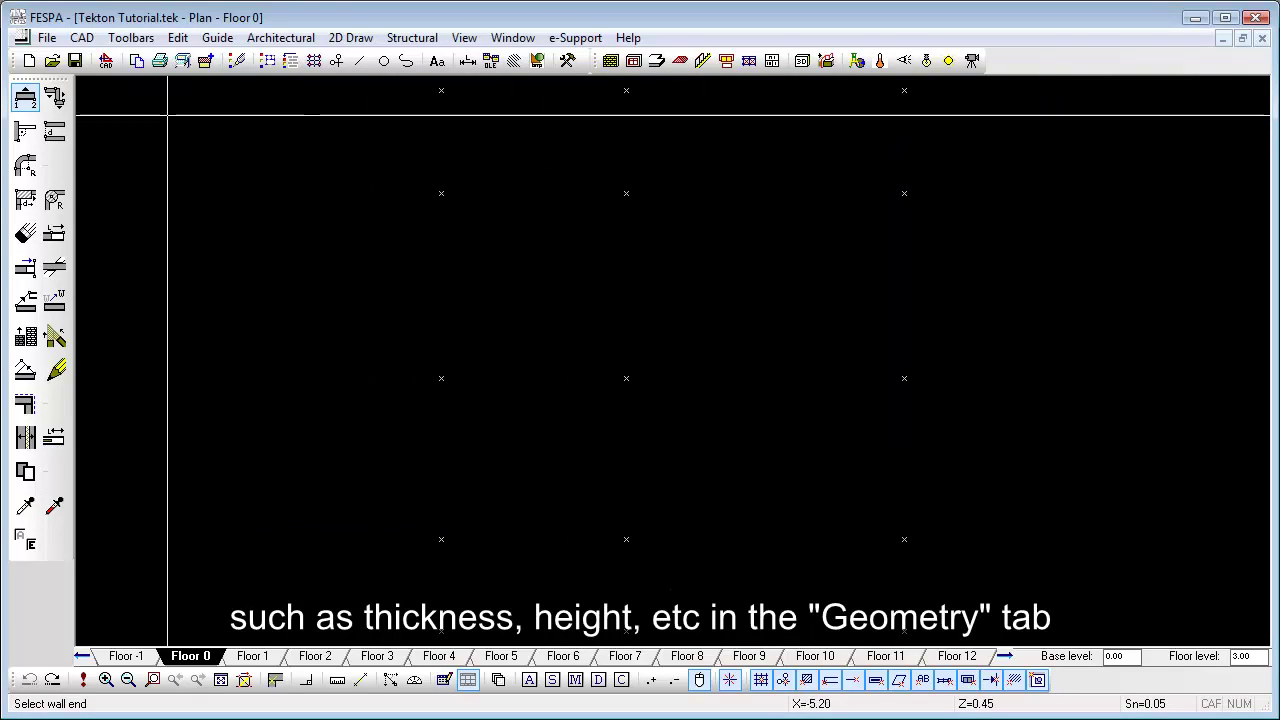
Step: Draw the top, left, lower-left and descending middle external walls along the guide snap points
left_click(27, 100)
left_click(443, 90)
left_click(625, 91)
left_click(609, 127)
left_click(443, 107)
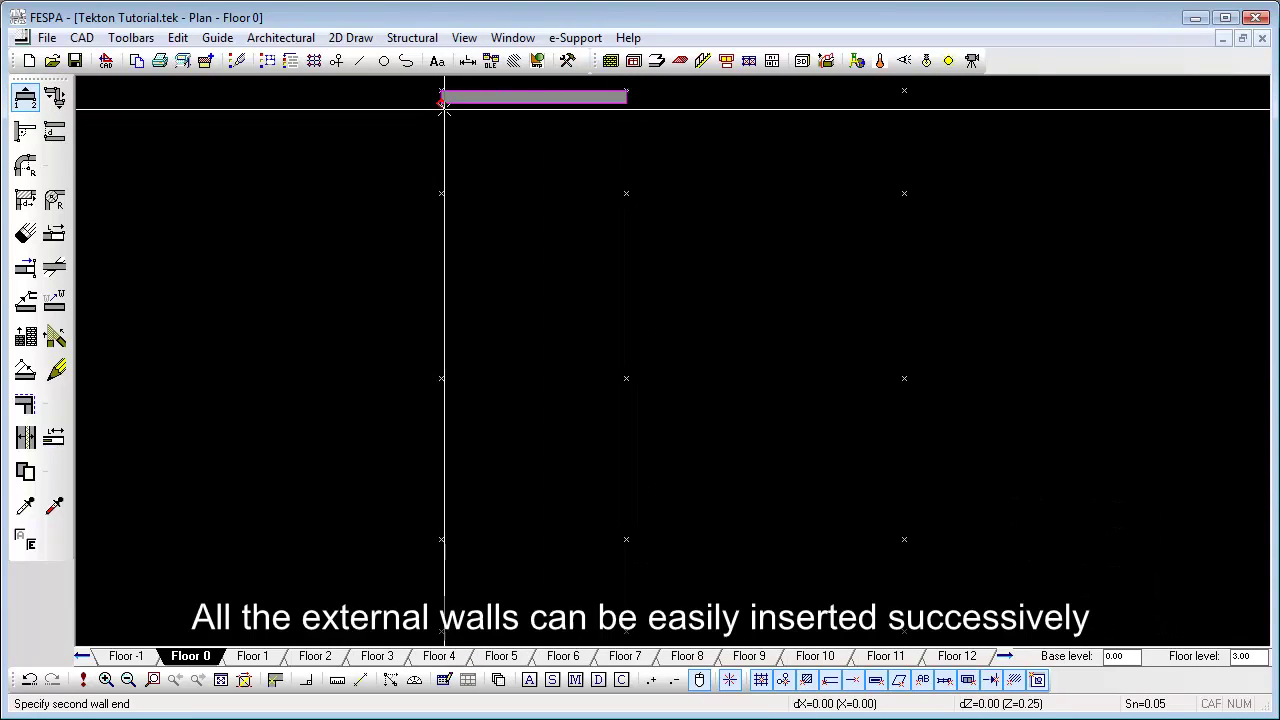
left_click(444, 380)
left_click(489, 377)
left_click(450, 380)
left_click(625, 379)
left_click(608, 360)
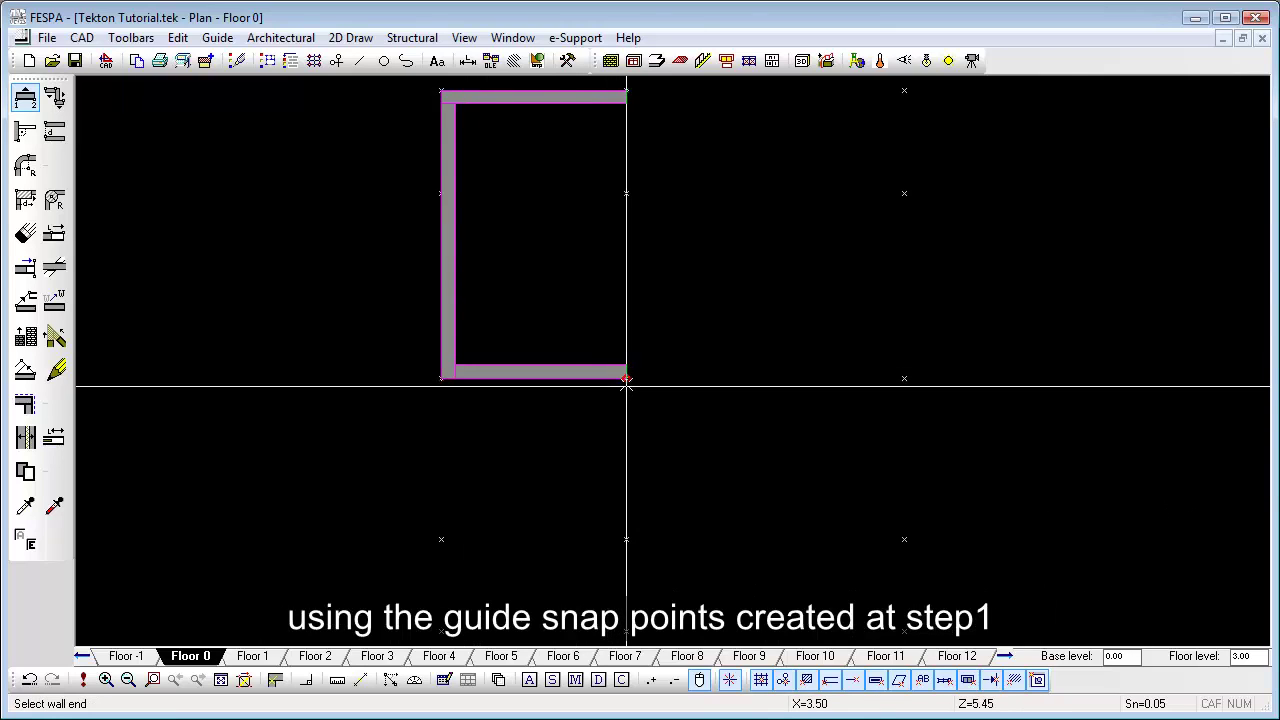
left_click(626, 378)
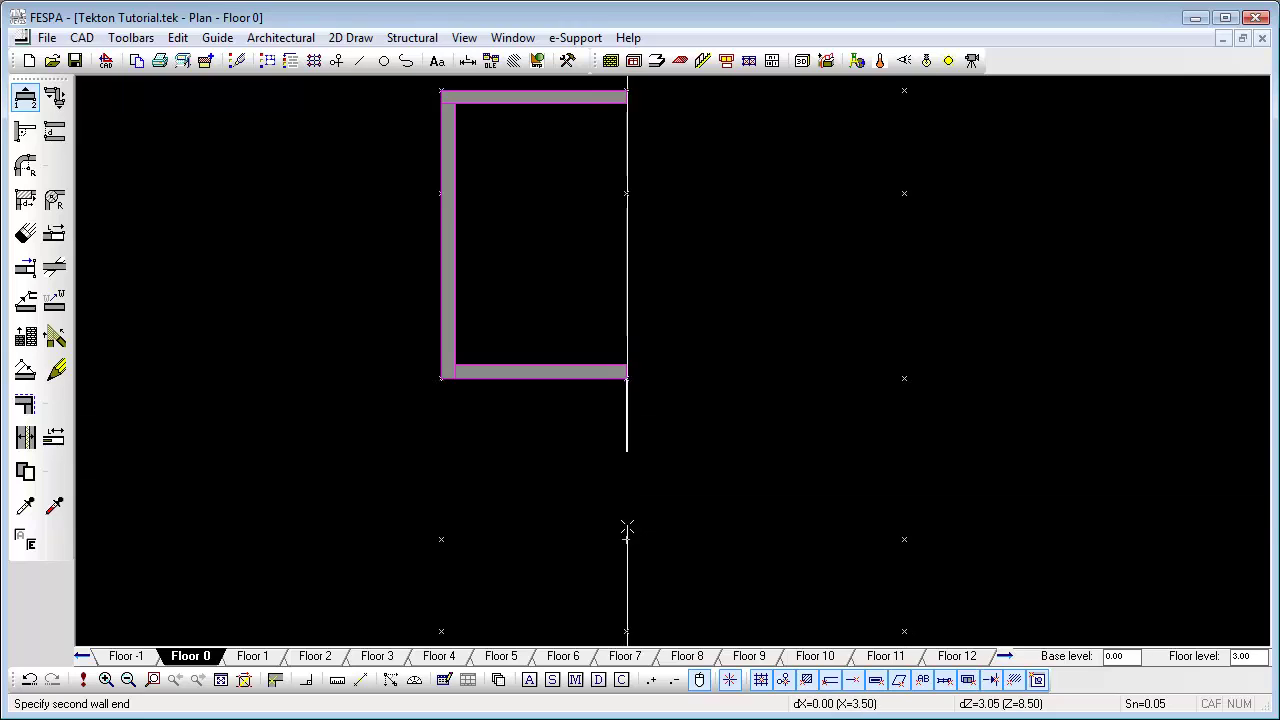
left_click(626, 540)
left_click(610, 525)
Step: Draw the bottom, right, upper and connecting walls to close the L-shaped outline
left_click(626, 540)
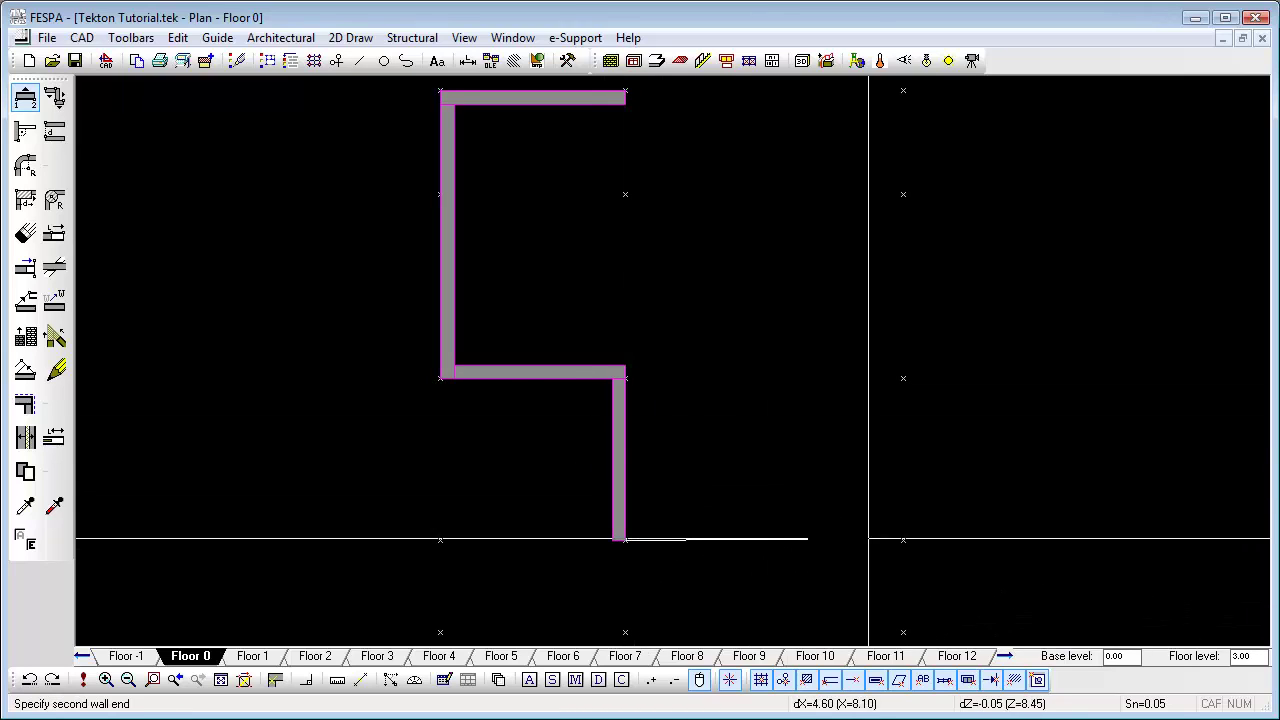
left_click(903, 534)
left_click(902, 529)
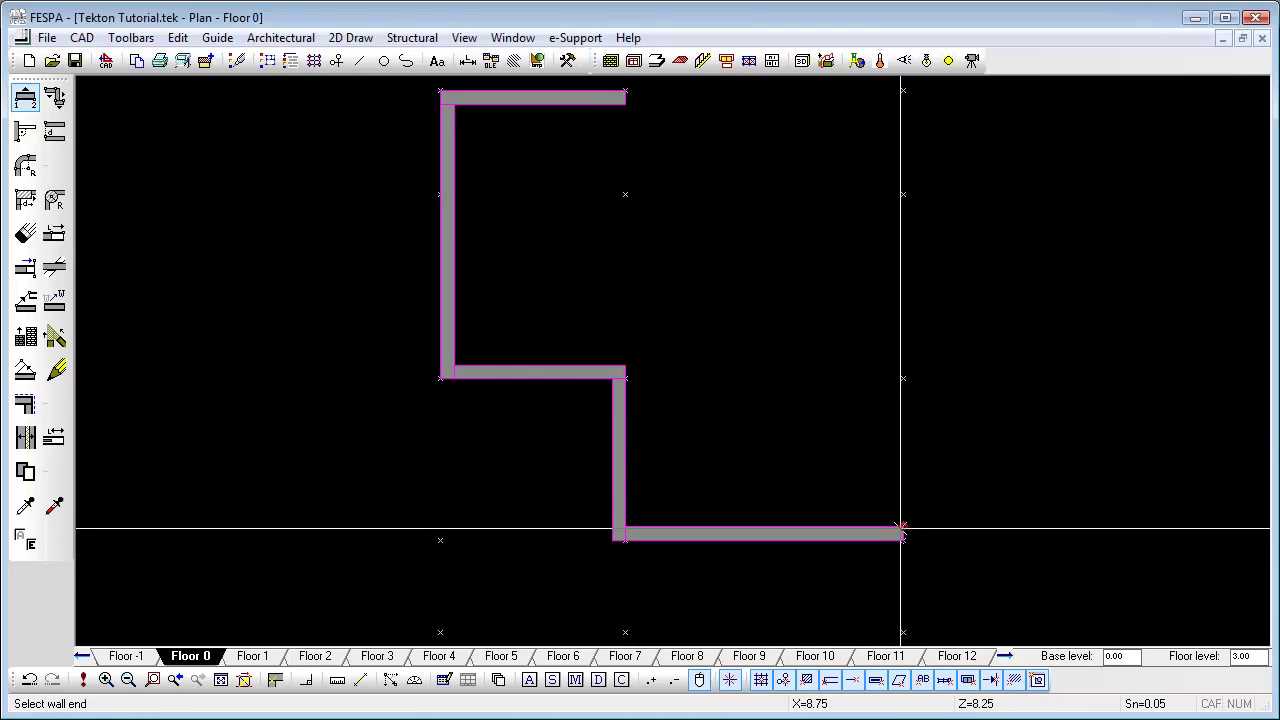
left_click(902, 530)
left_click(903, 195)
left_click(858, 214)
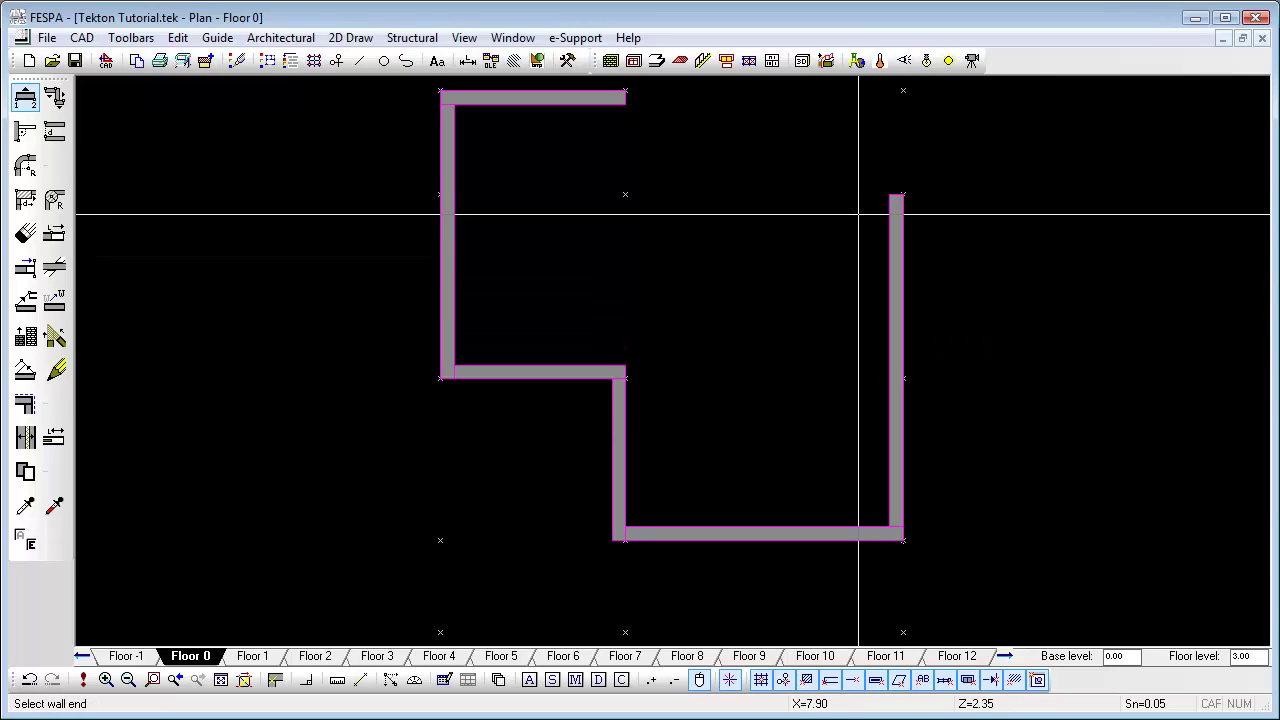
left_click(903, 195)
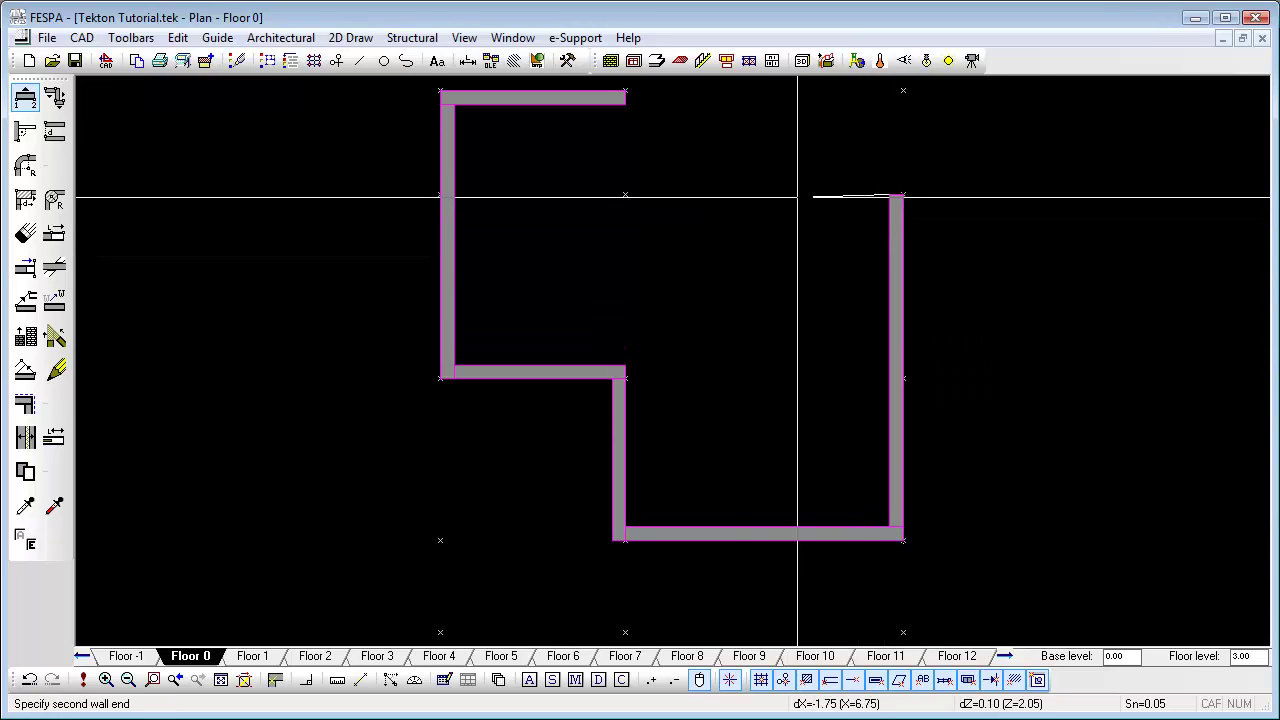
left_click(626, 198)
left_click(646, 226)
left_click(622, 207)
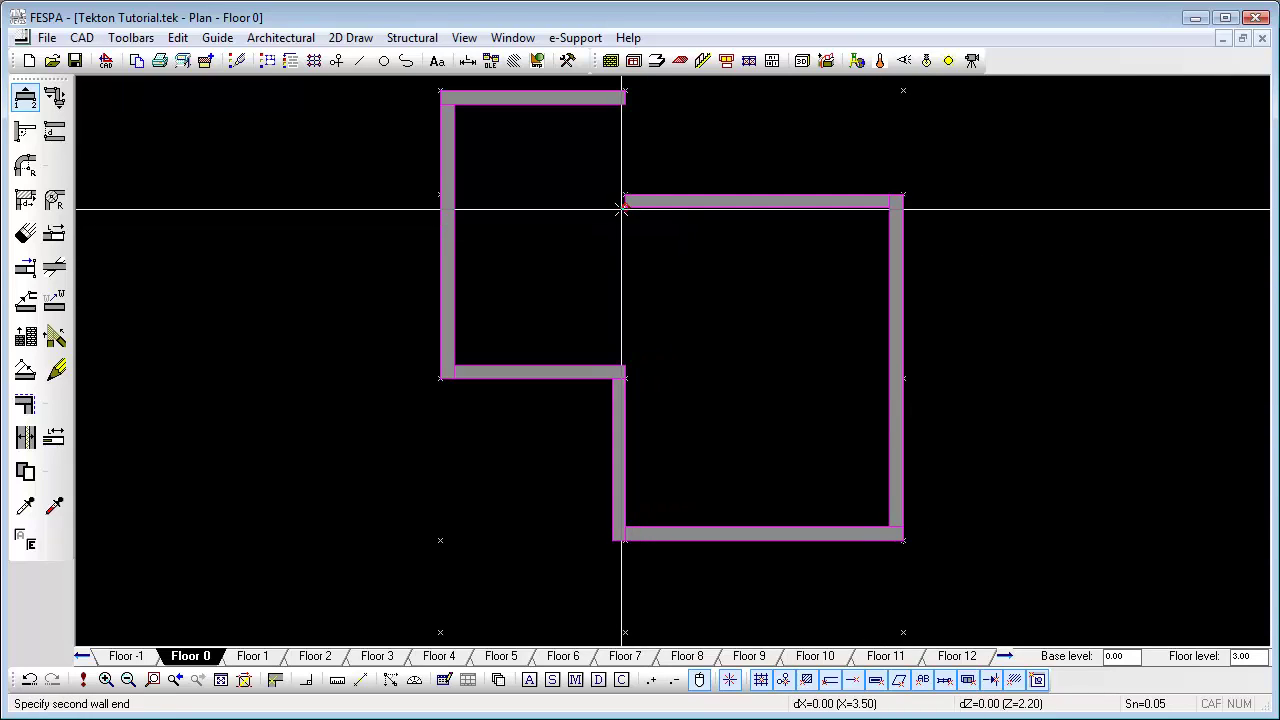
left_click(624, 100)
left_click(580, 143)
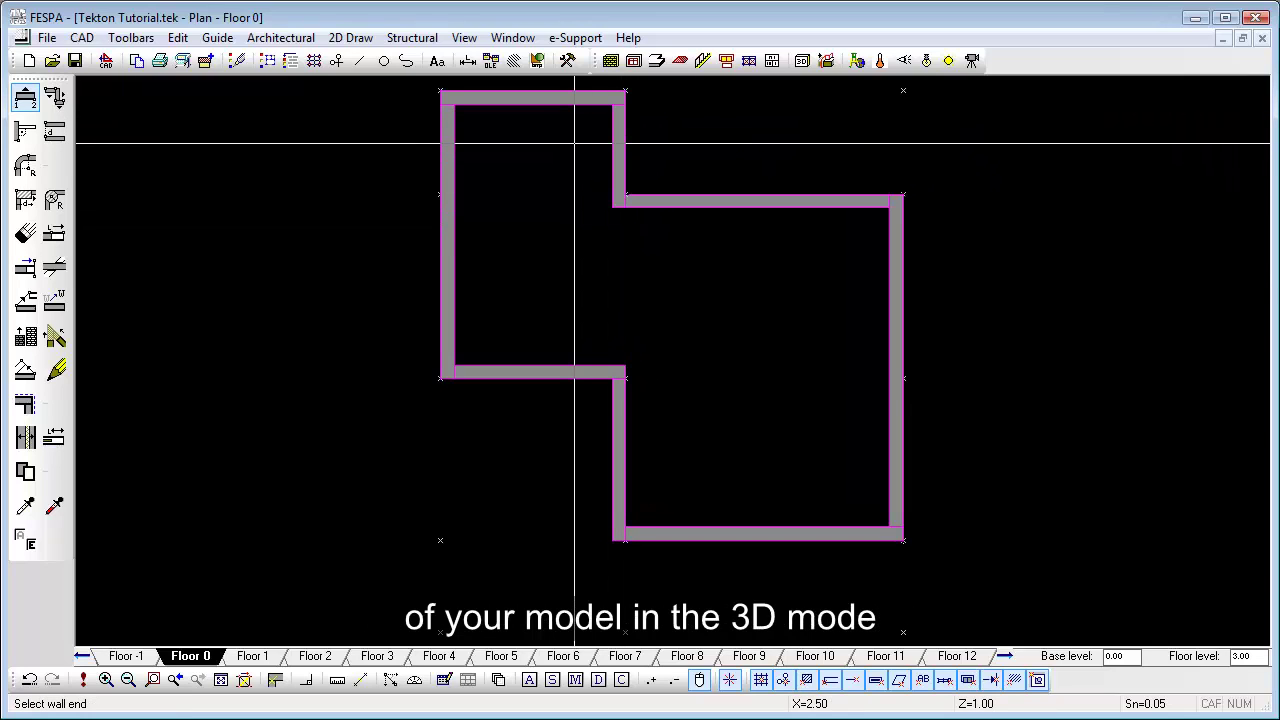
Step: Render Floor 0 as a 3D solid and tile the 3D and plan windows vertically
left_click(802, 62)
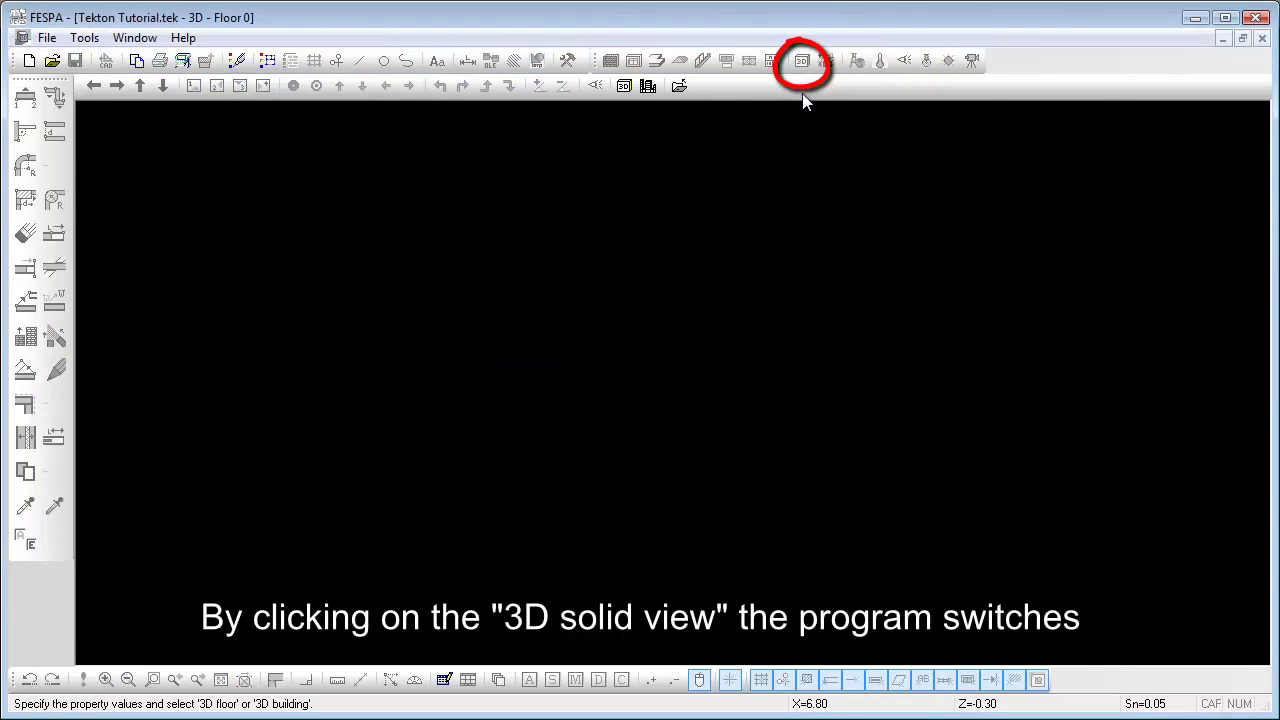
left_click(624, 86)
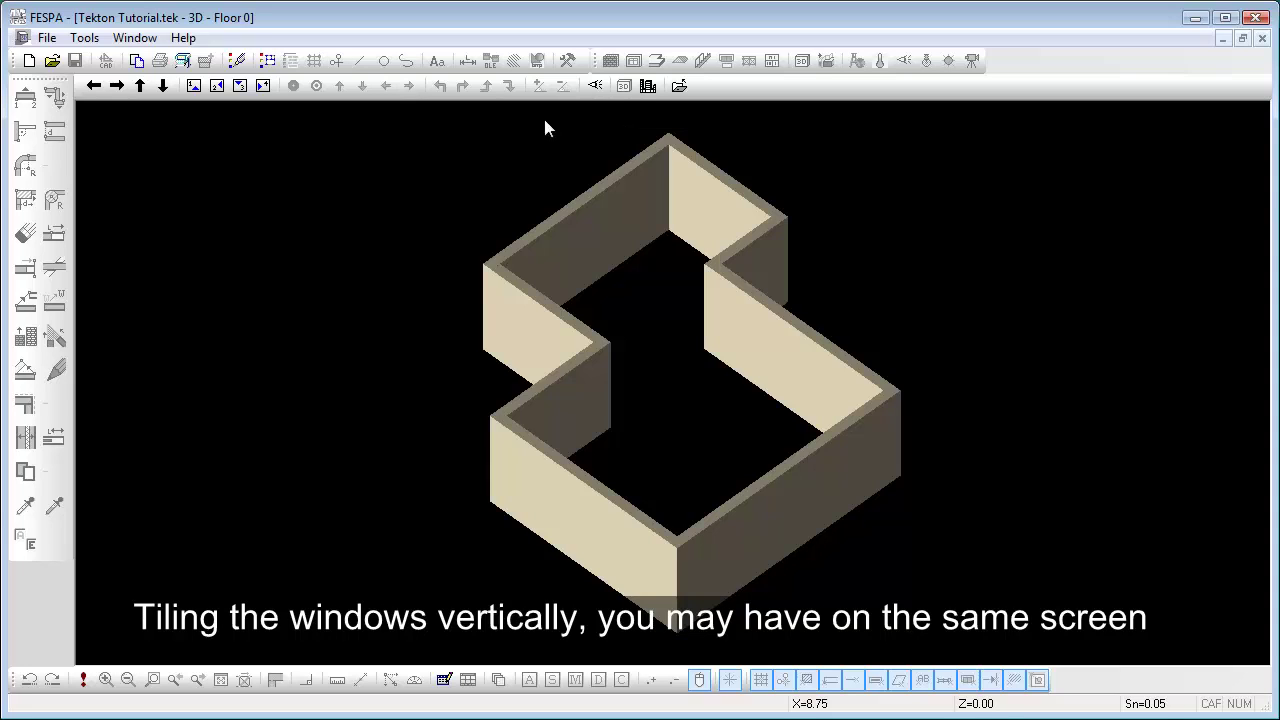
left_click(136, 38)
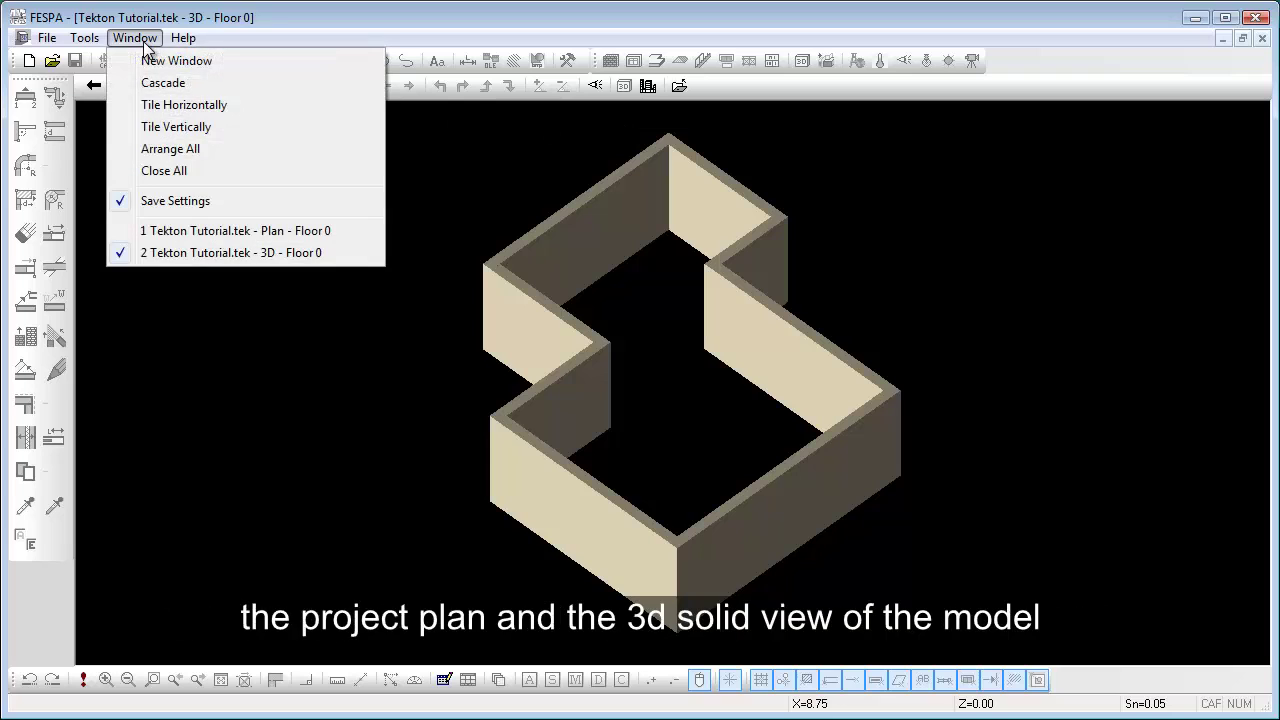
left_click(150, 127)
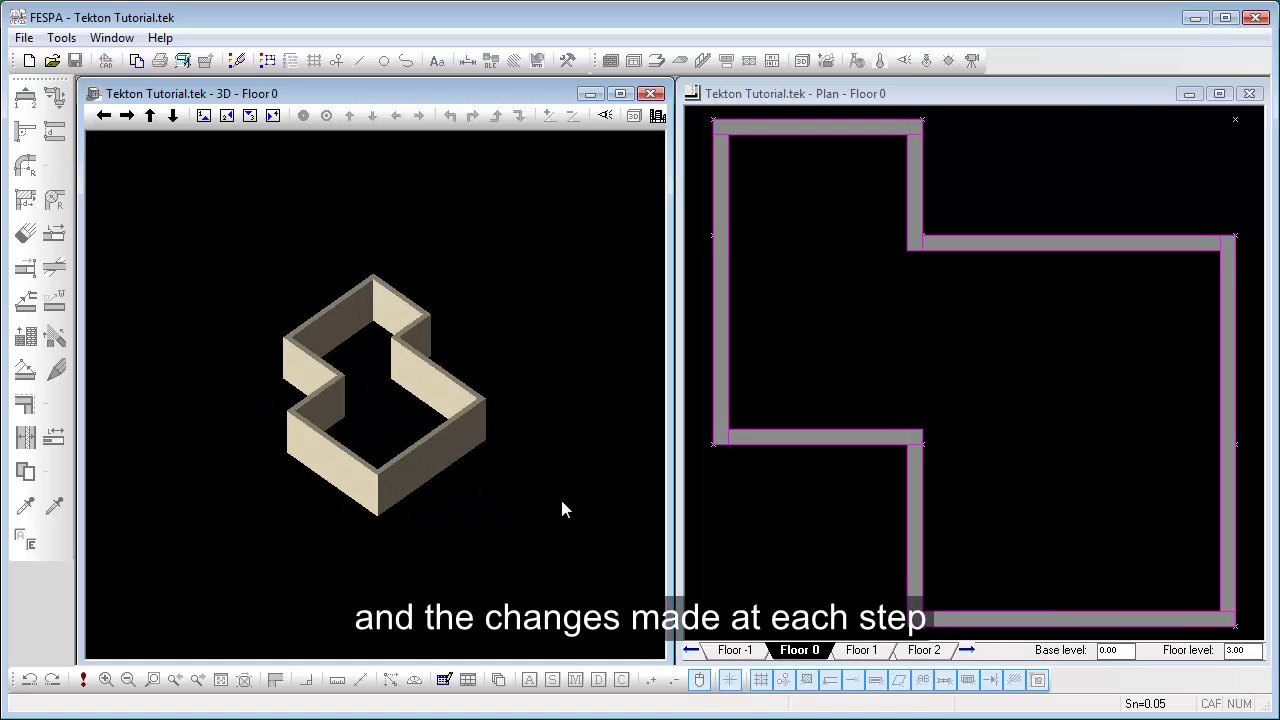
Step: Set the wall thickness to 0.10 m for the interior partition
left_click(1050, 325)
right_click(1053, 338)
left_click(1078, 373)
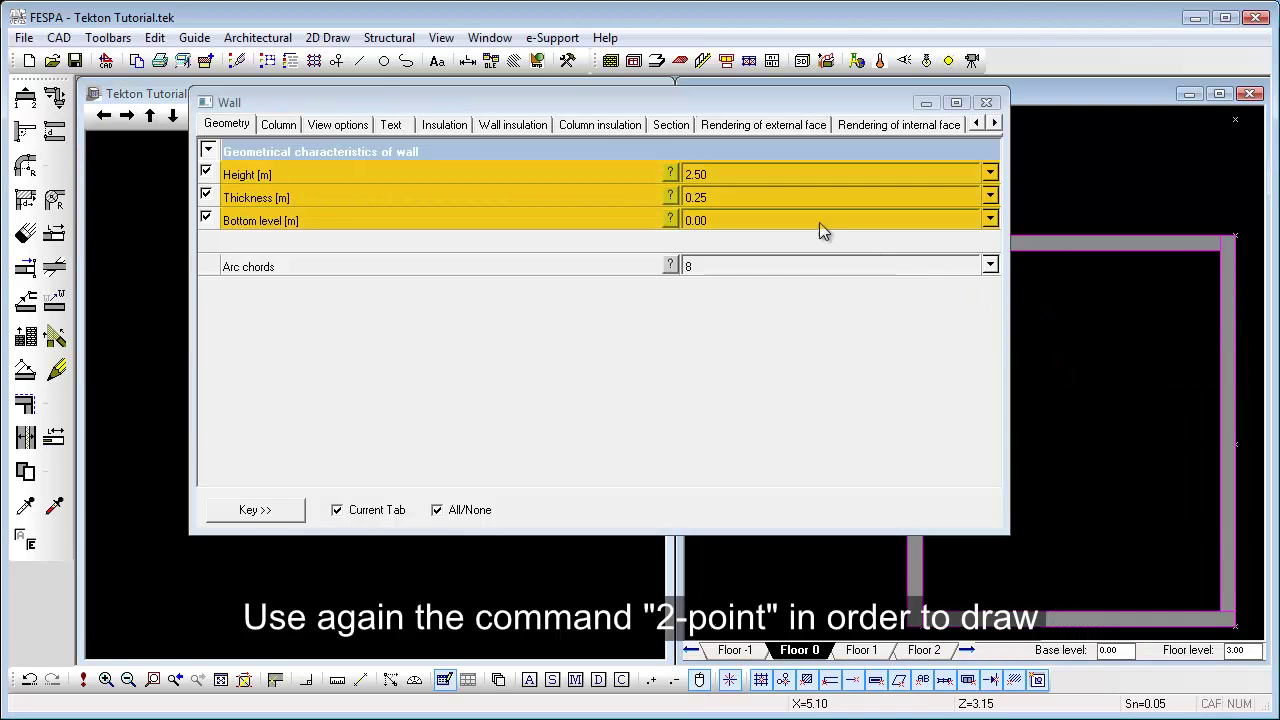
left_click(790, 197)
type("0.10")
key("Tab")
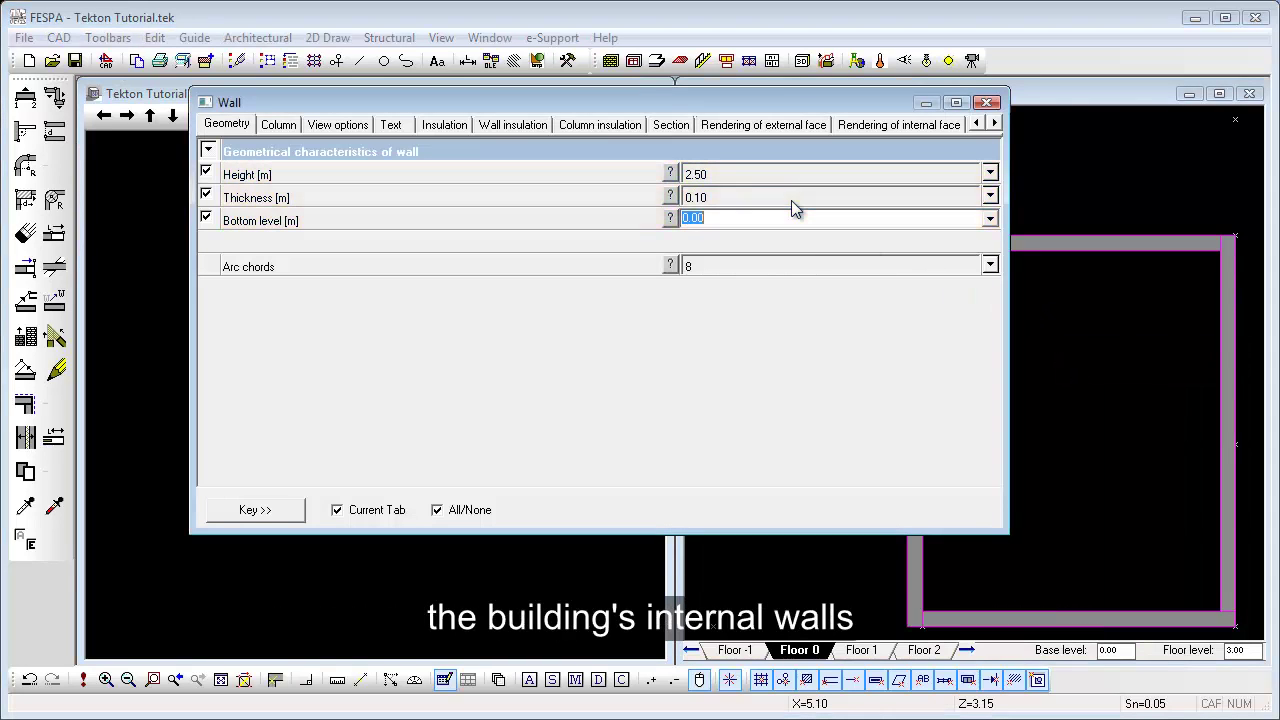
key("Return")
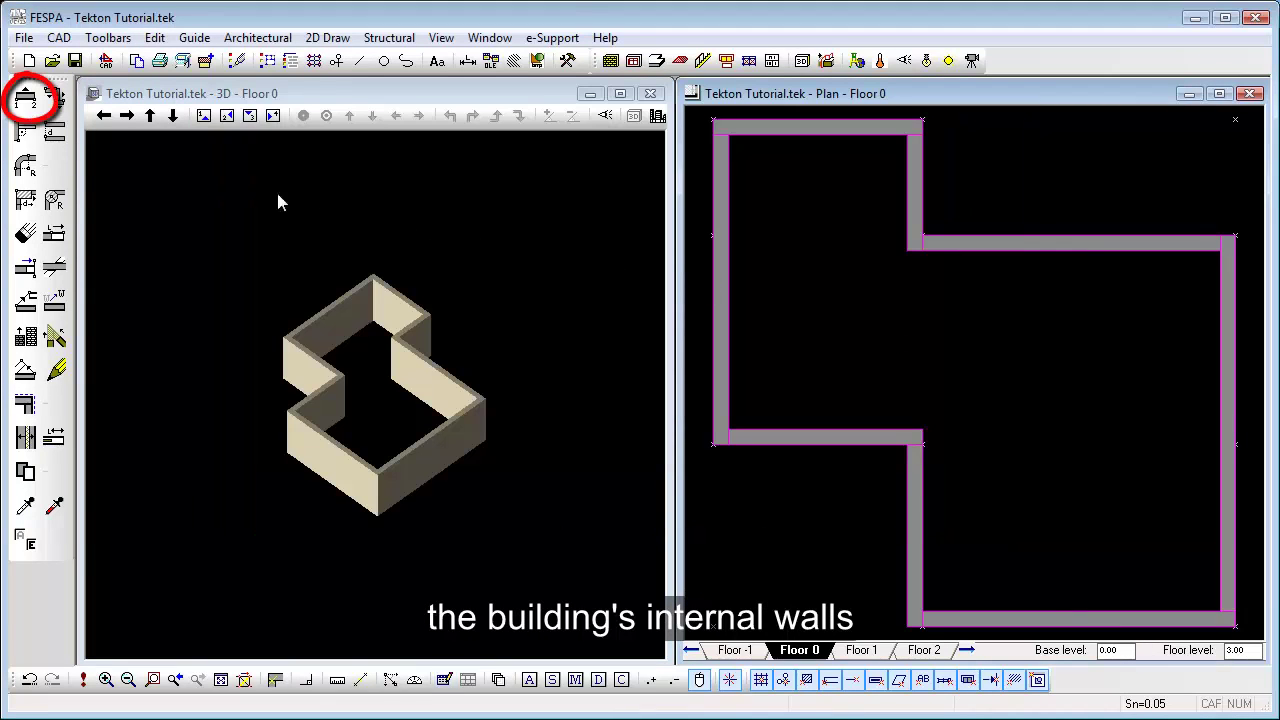
Step: Start the partition with a short wall from the corner and a 2.15 m horizontal wall
left_click(34, 103)
left_click(914, 244)
key("Tab")
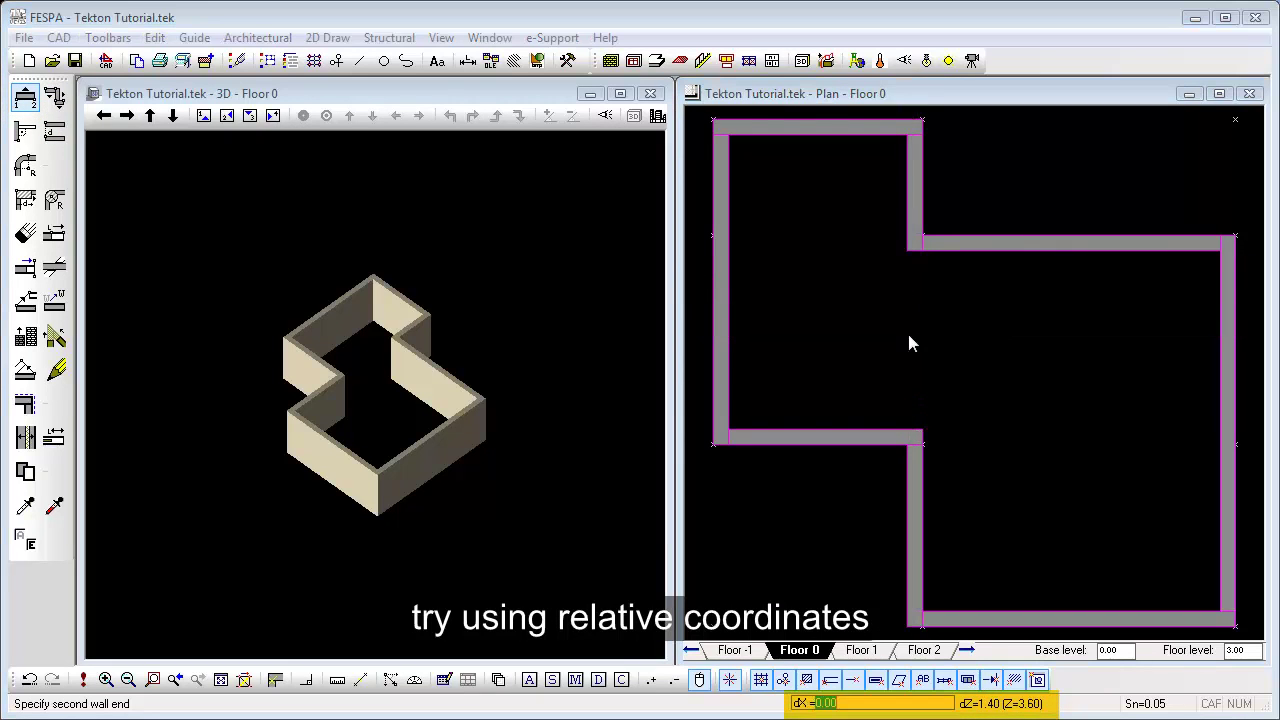
key("Return")
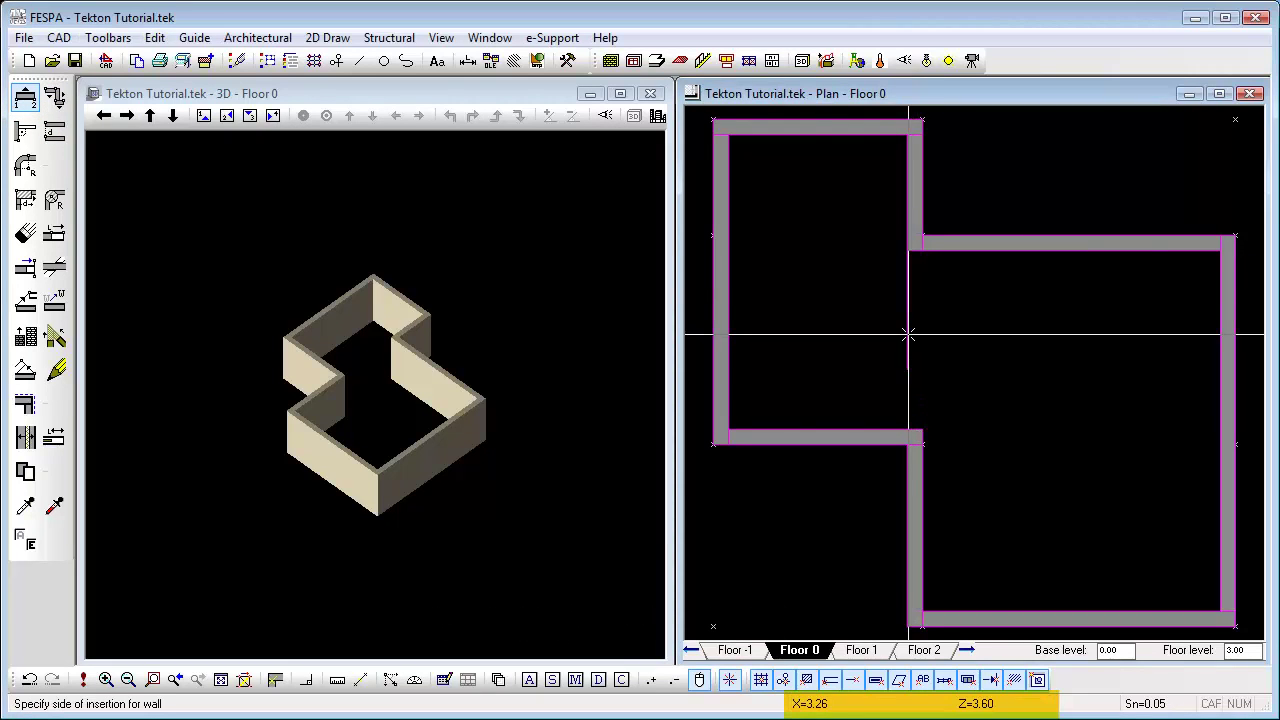
left_click(931, 332)
left_click(918, 363)
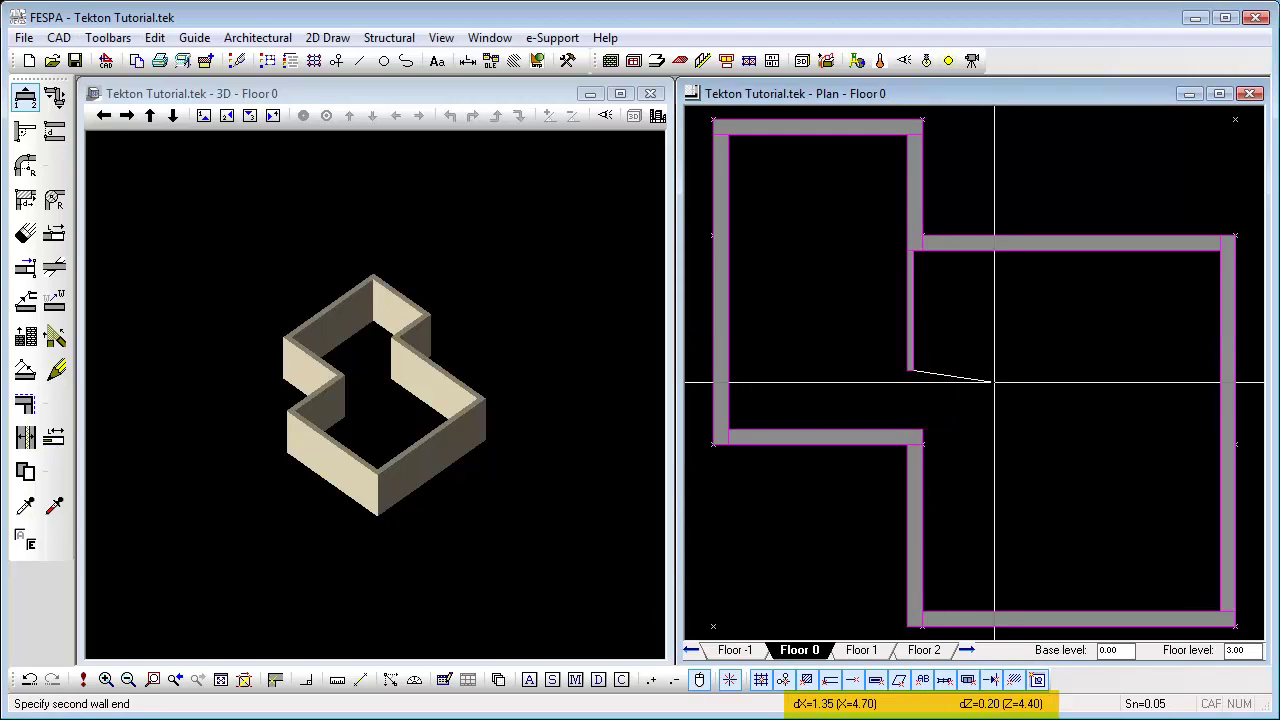
key("Tab")
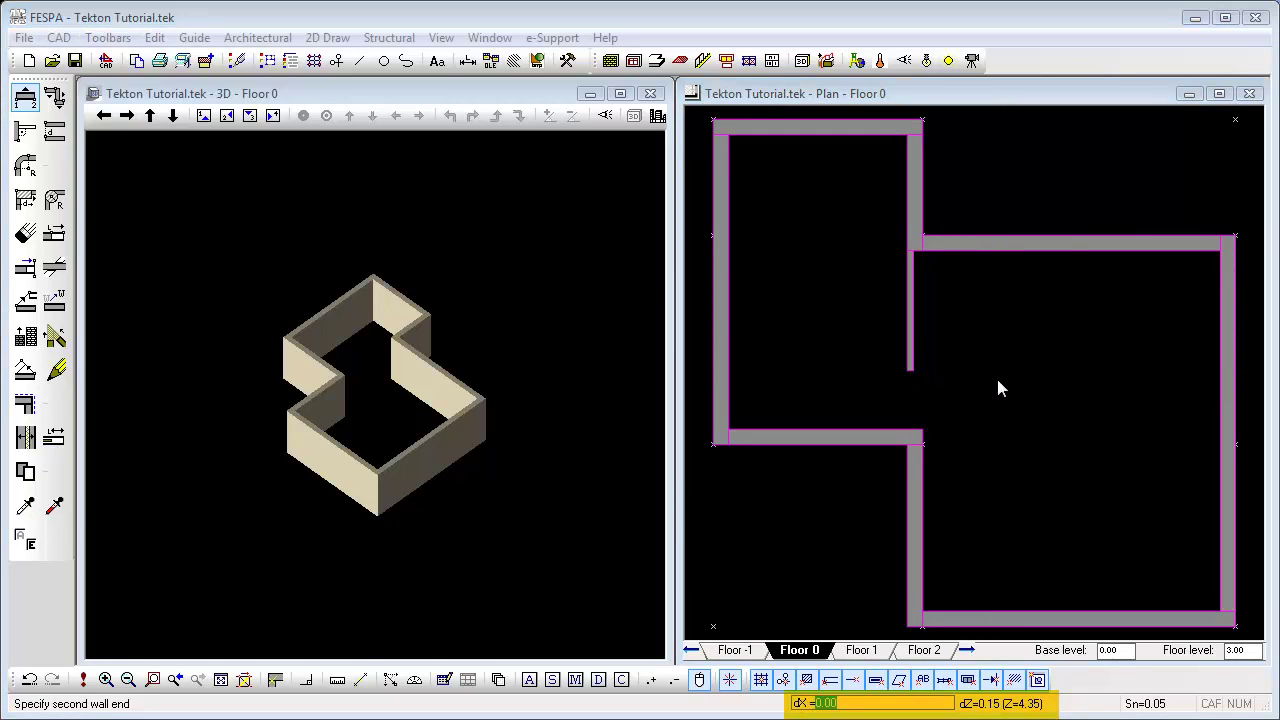
type("2.15")
key("Tab")
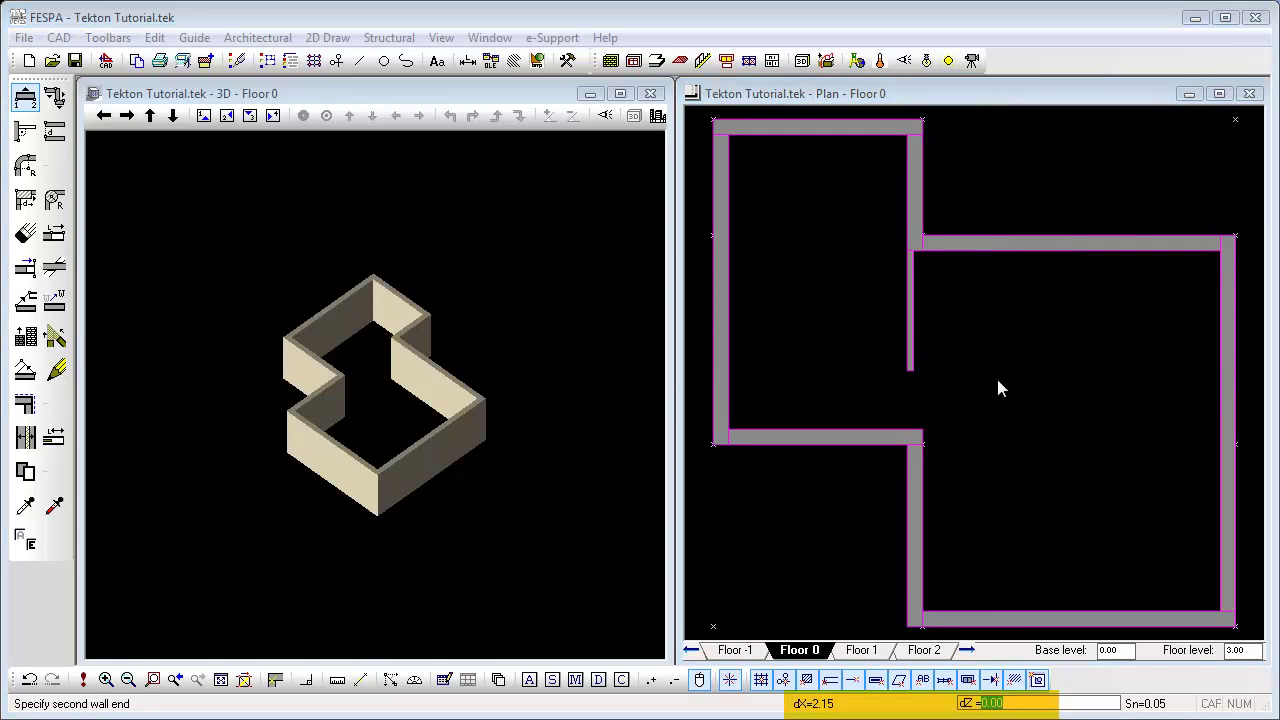
key("Return")
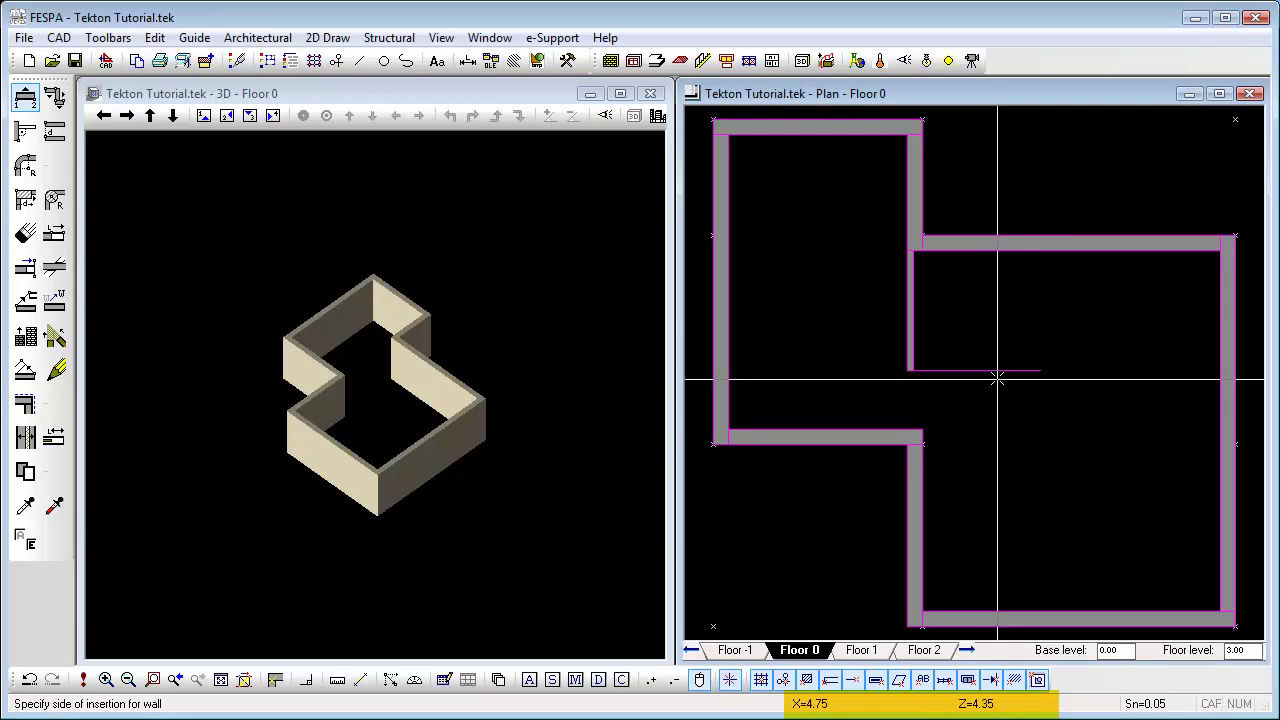
left_click(998, 357)
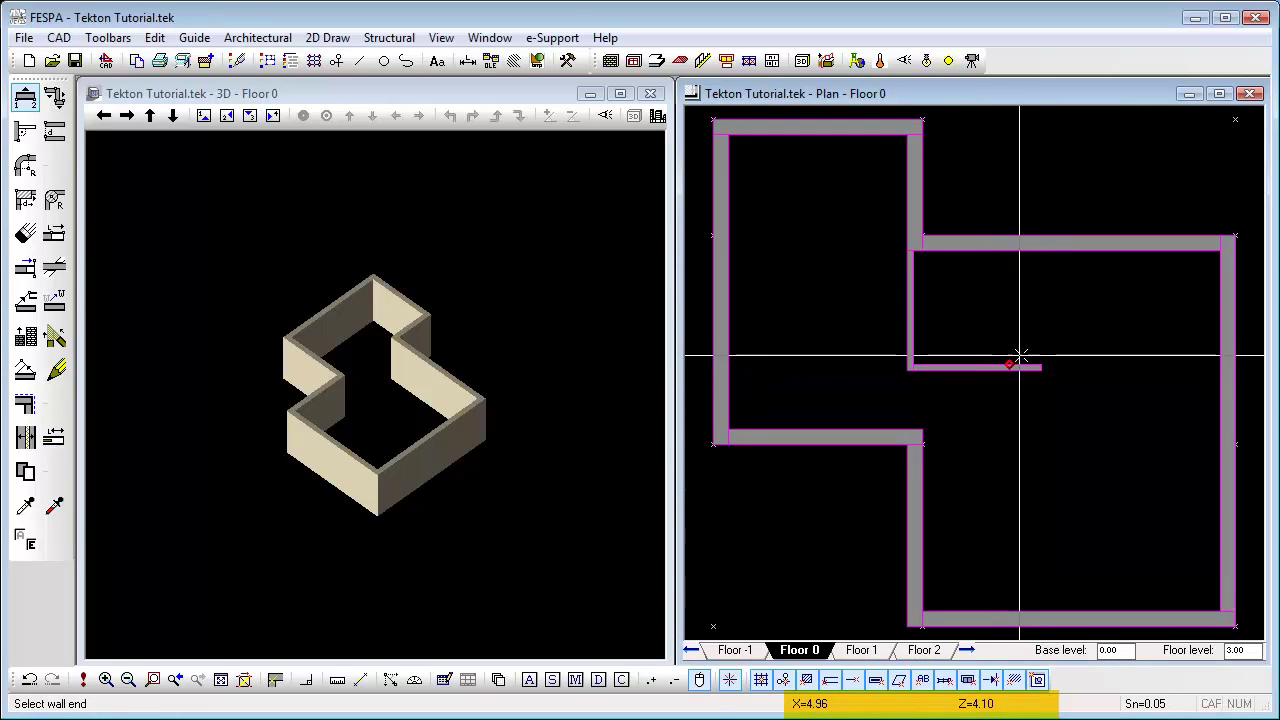
Step: Continue the partition with a 1 m upward wall and a 1.8 m horizontal wall
left_click(1044, 375)
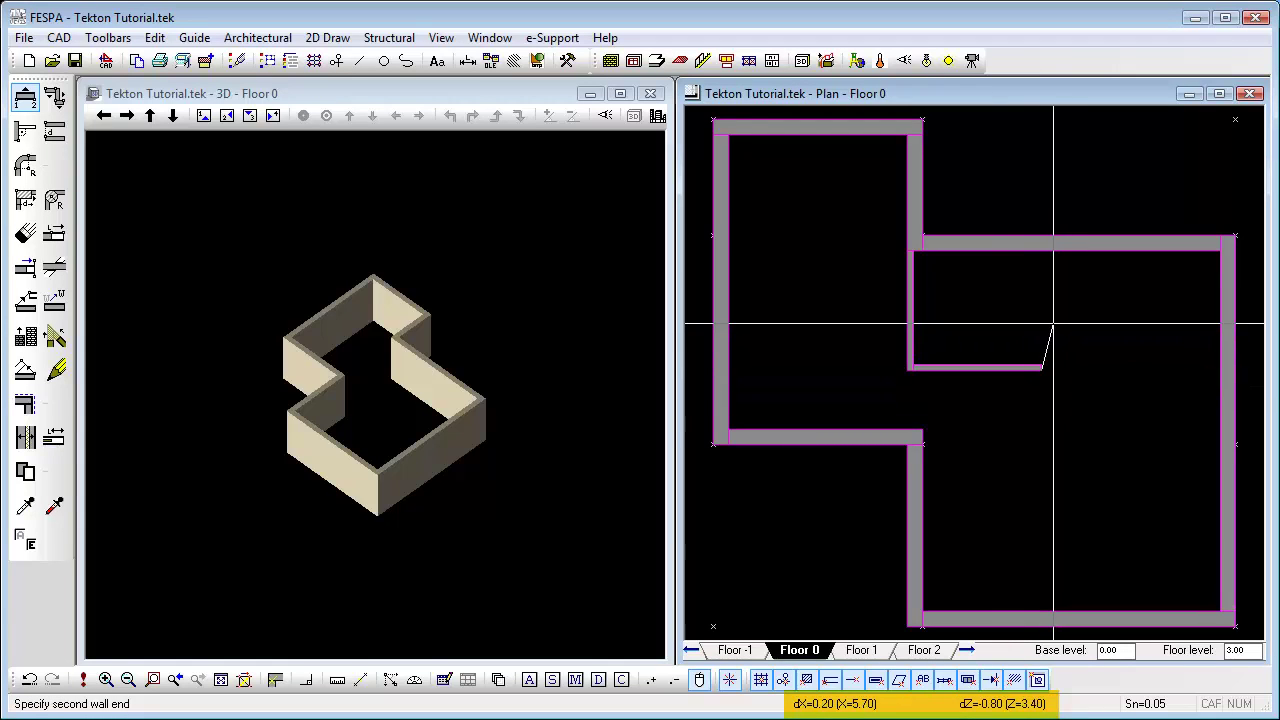
key("Tab")
key("Tab")
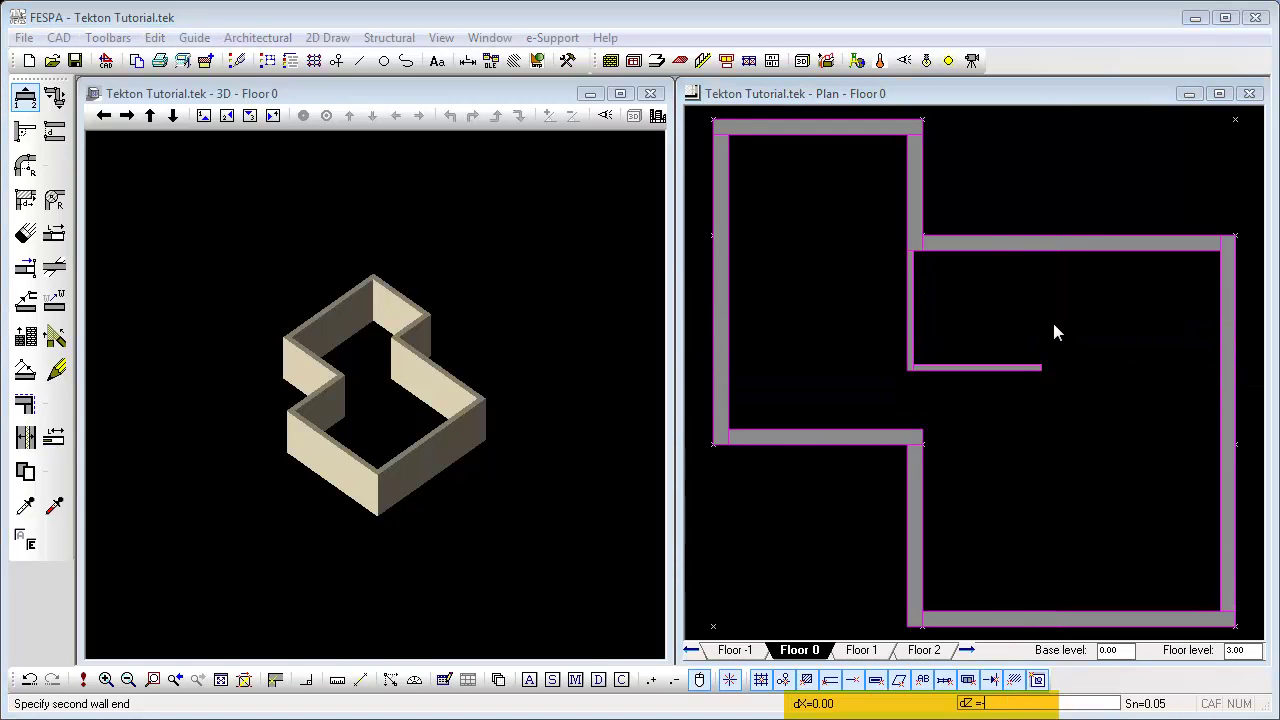
type("1")
key("Return")
left_click(1077, 326)
left_click(1045, 311)
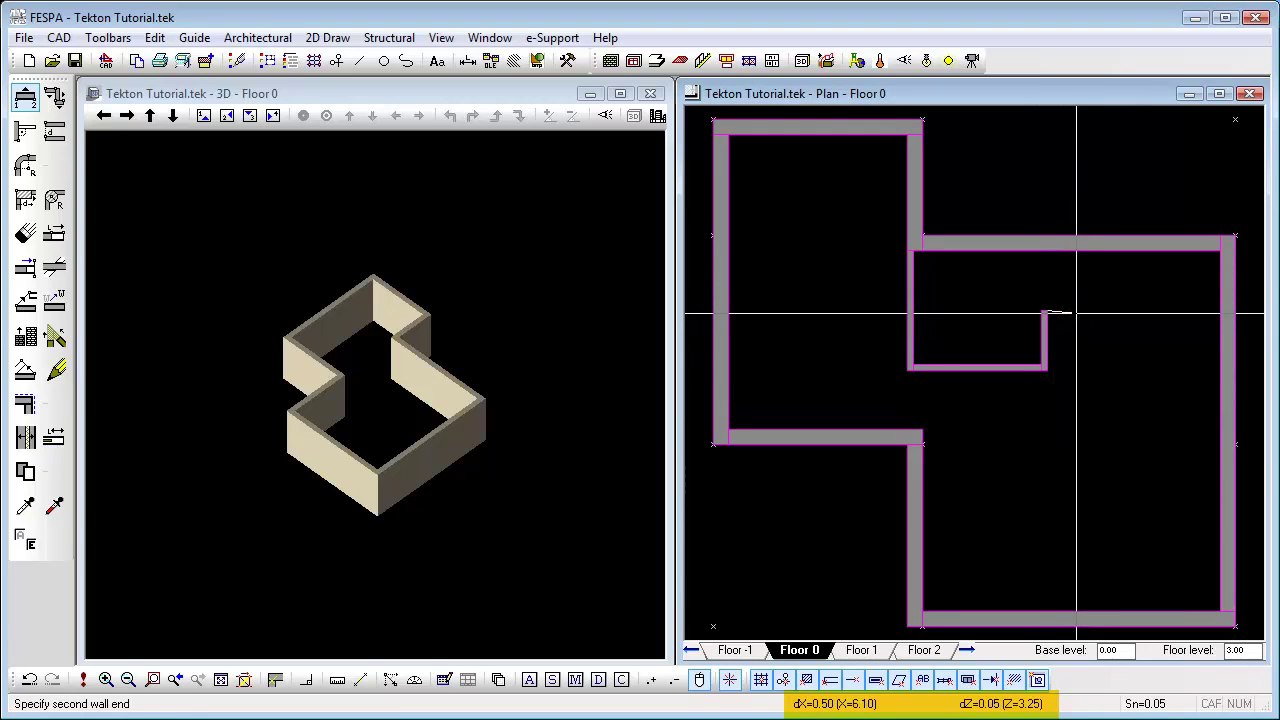
key("Tab")
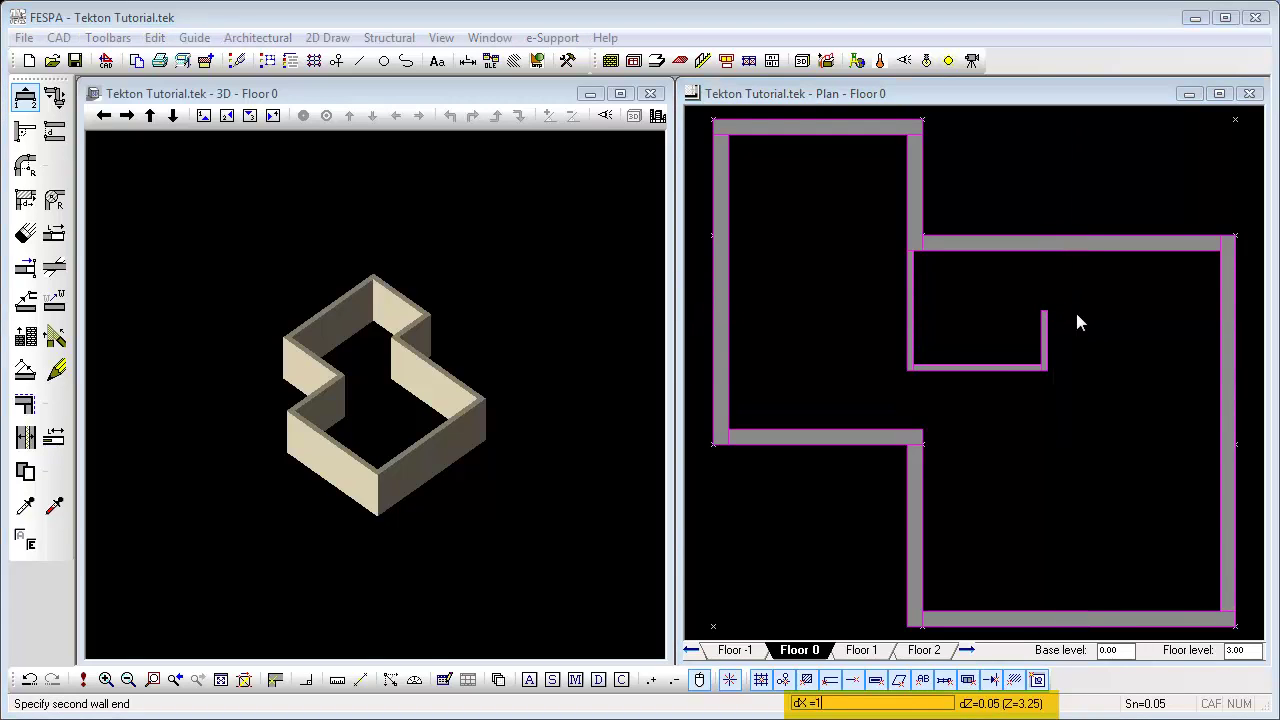
type("1.8")
key("Return")
left_click(1065, 330)
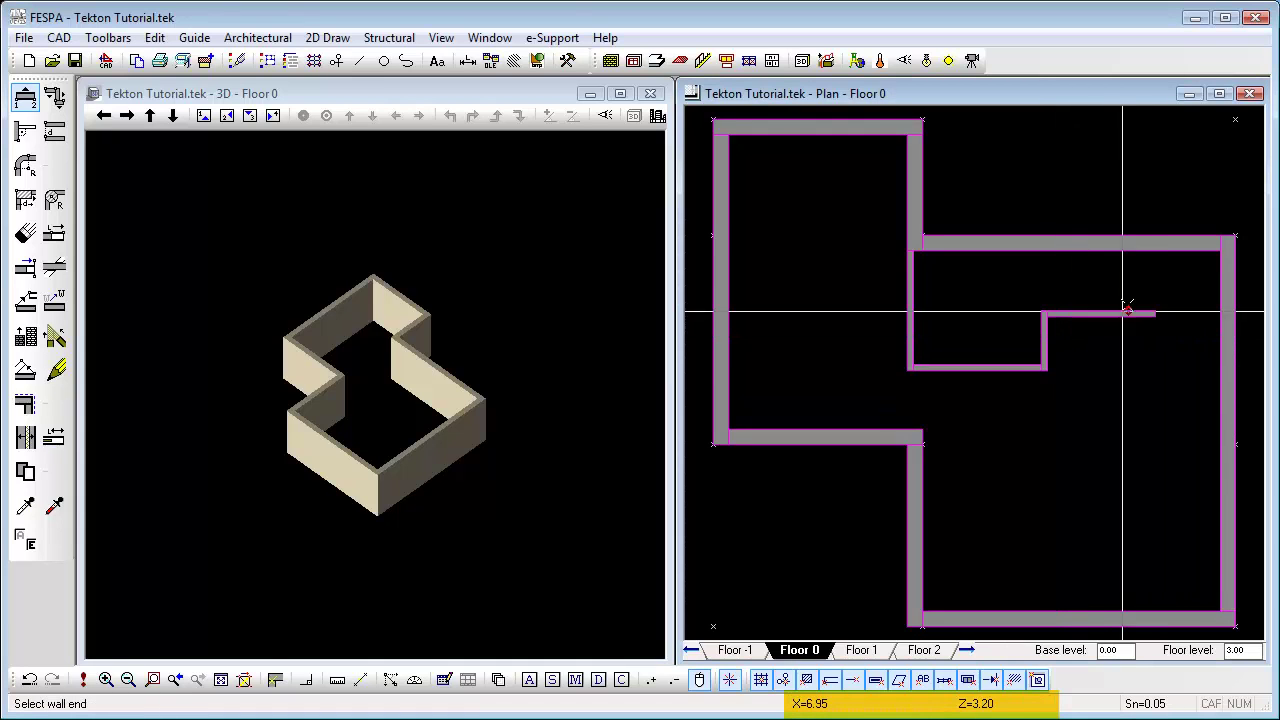
Step: Add a partition wall dropping 1 m from the horizontal wall's right end
left_click(1155, 310)
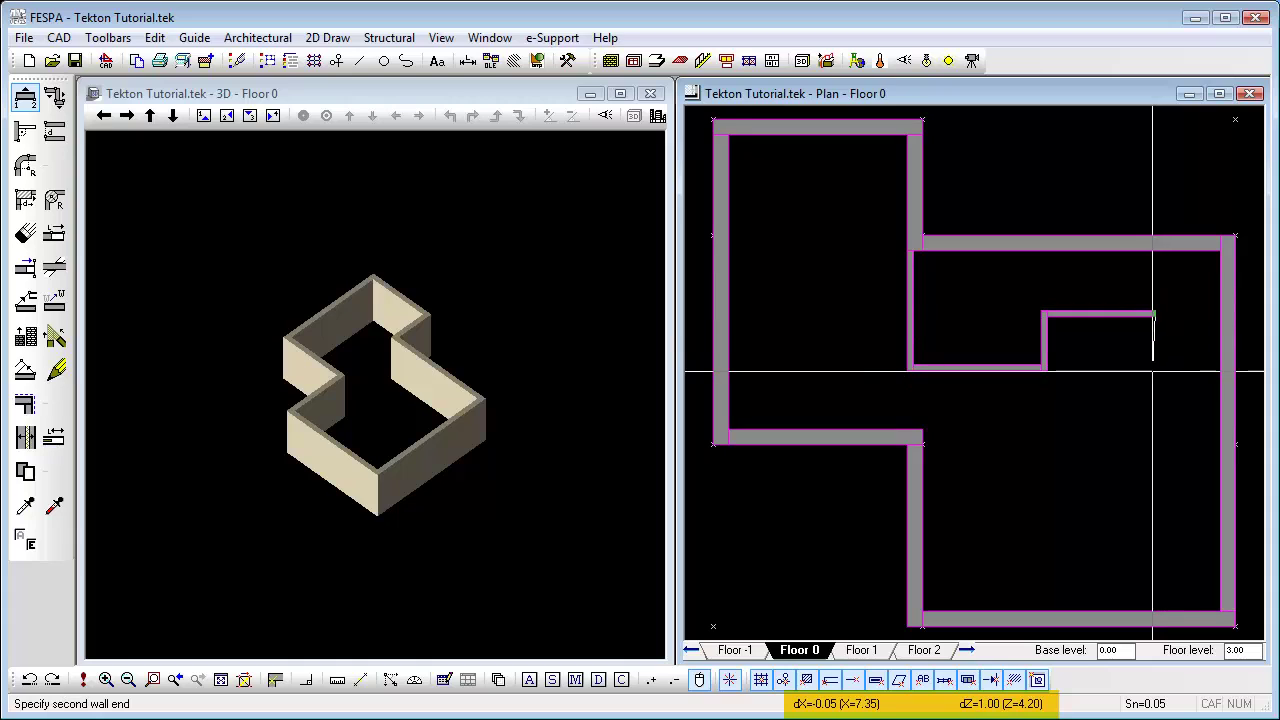
key("Return")
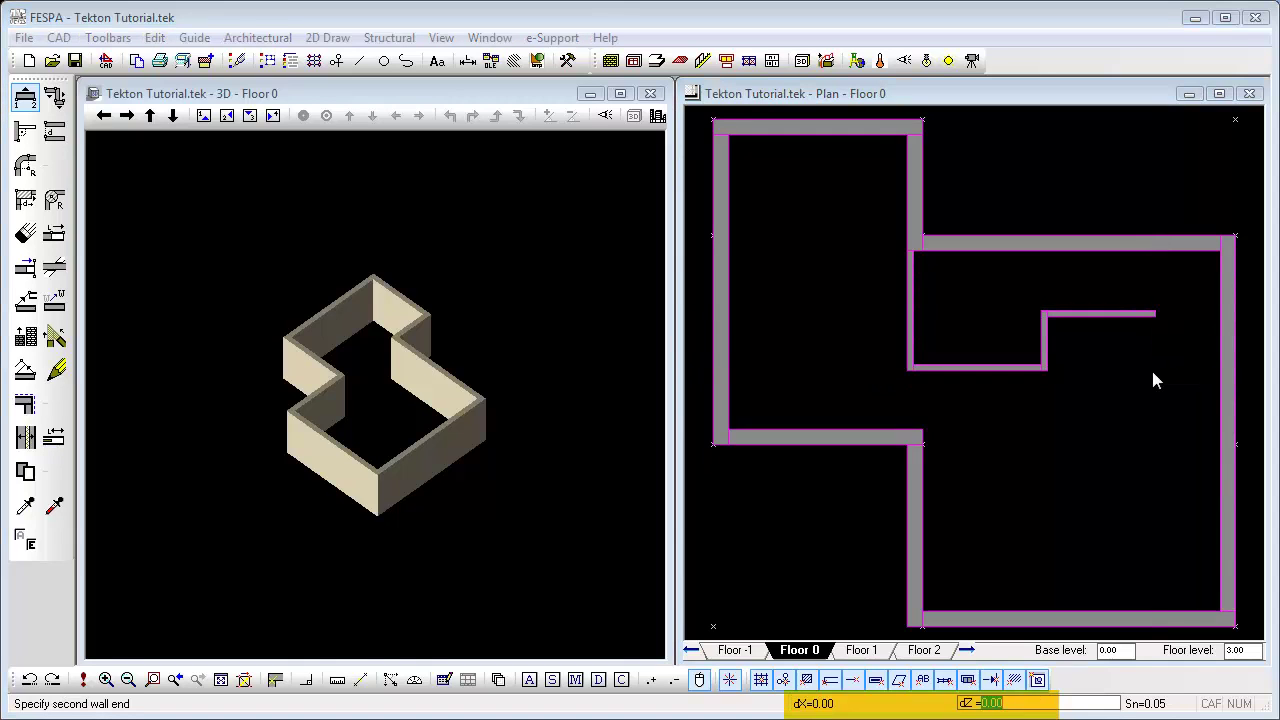
type("-1")
key("Return")
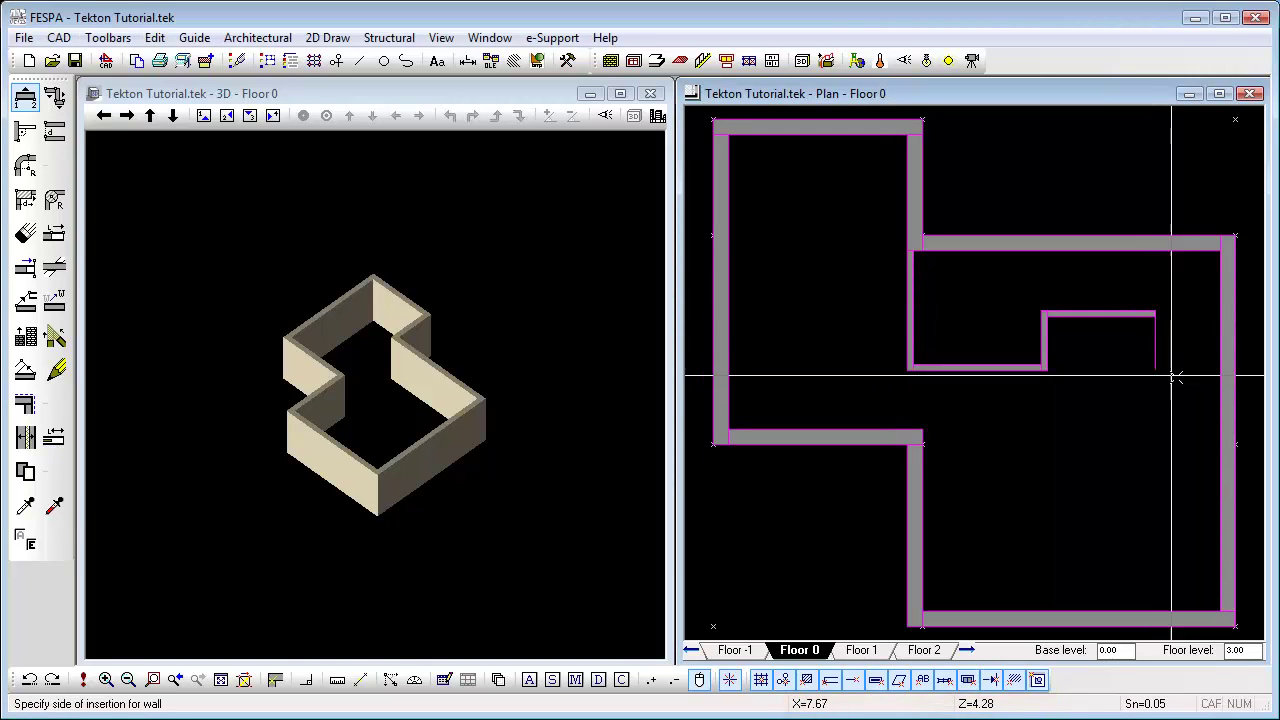
Step: Add a perpendicular wall at distance 0 joining the partition to the top wall
left_click(1170, 357)
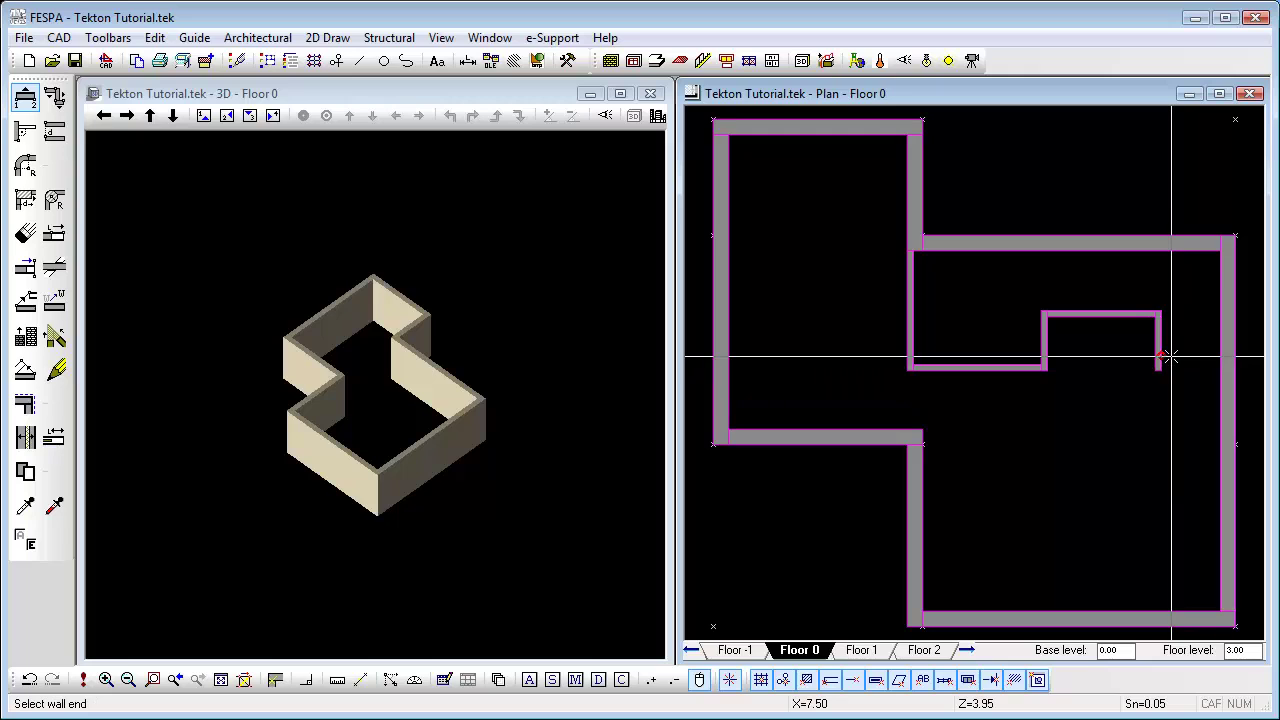
left_click(28, 138)
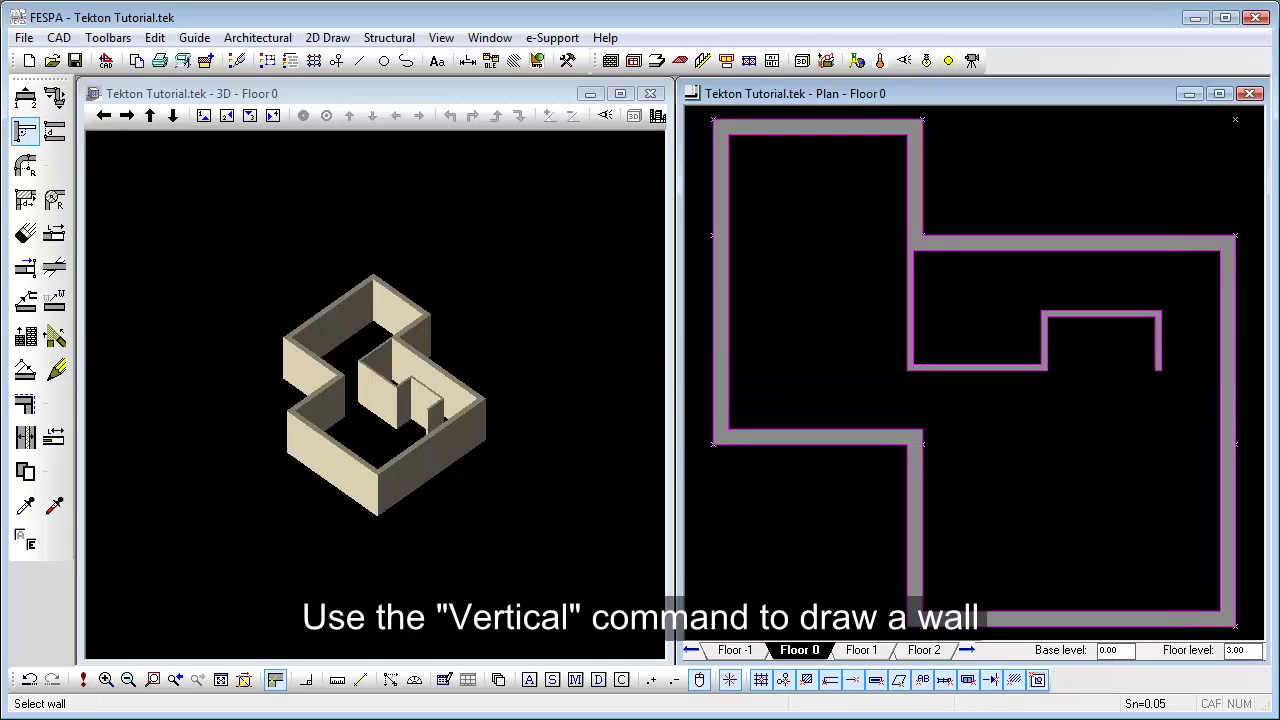
left_click(1072, 313)
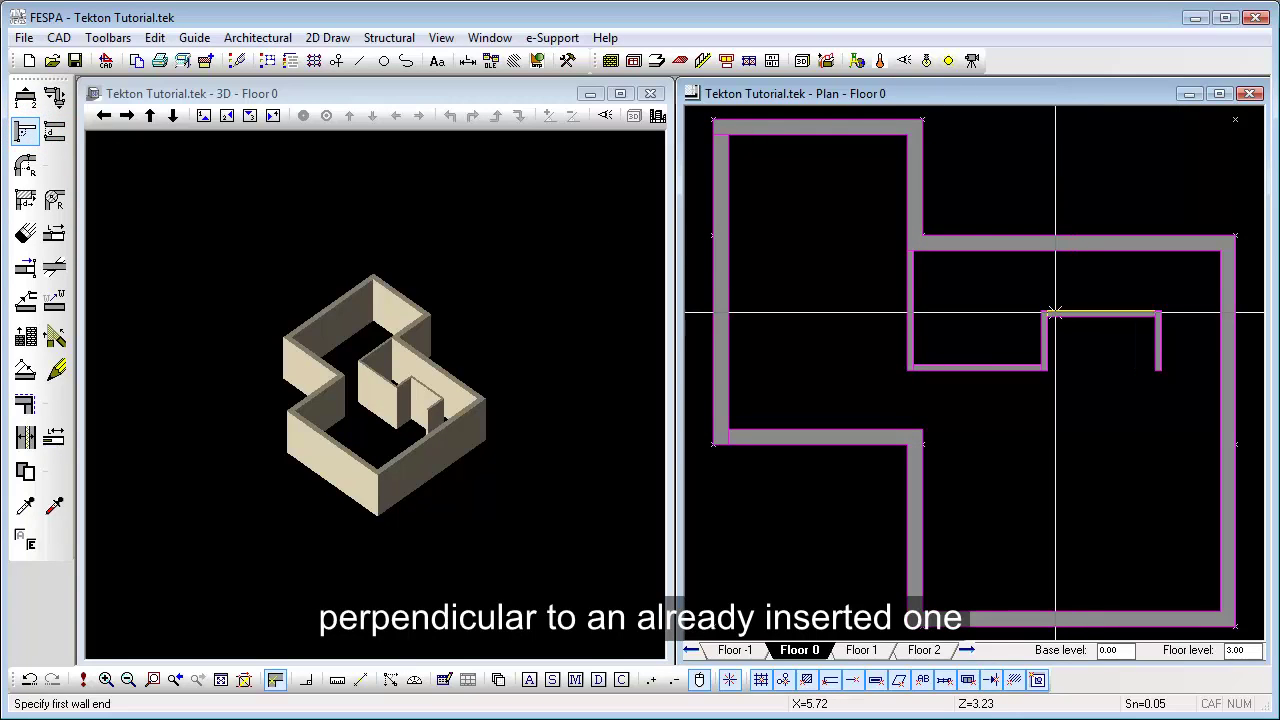
left_click(1055, 313)
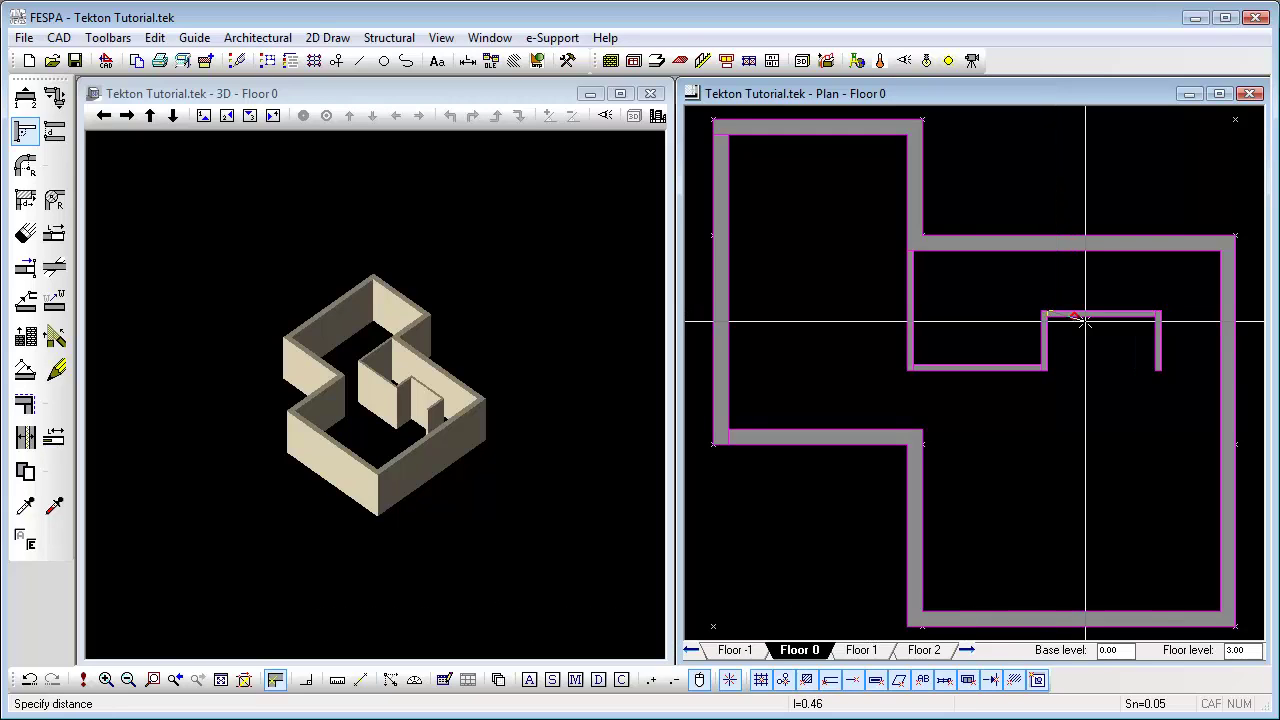
type("0.7")
key("Return")
left_click(1089, 249)
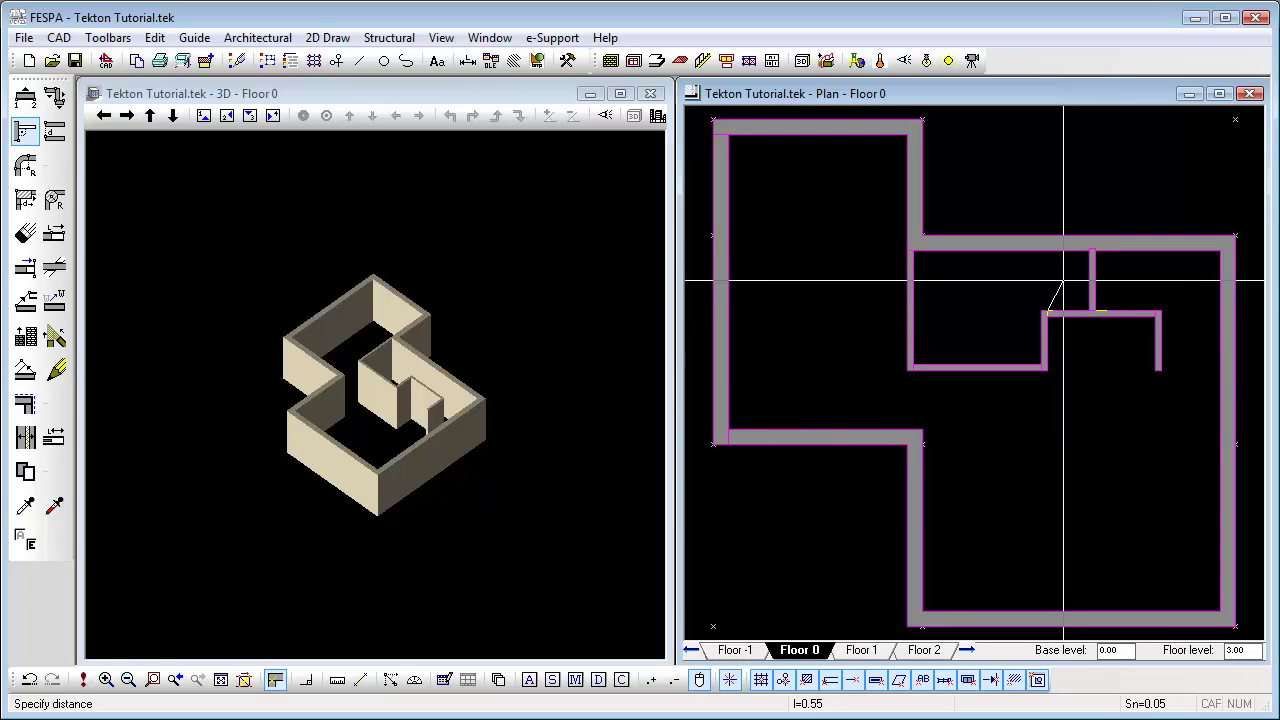
left_click(1063, 282)
Step: Redraw and tilt the 3D view, then switch the plan to Floor 1
left_click(85, 686)
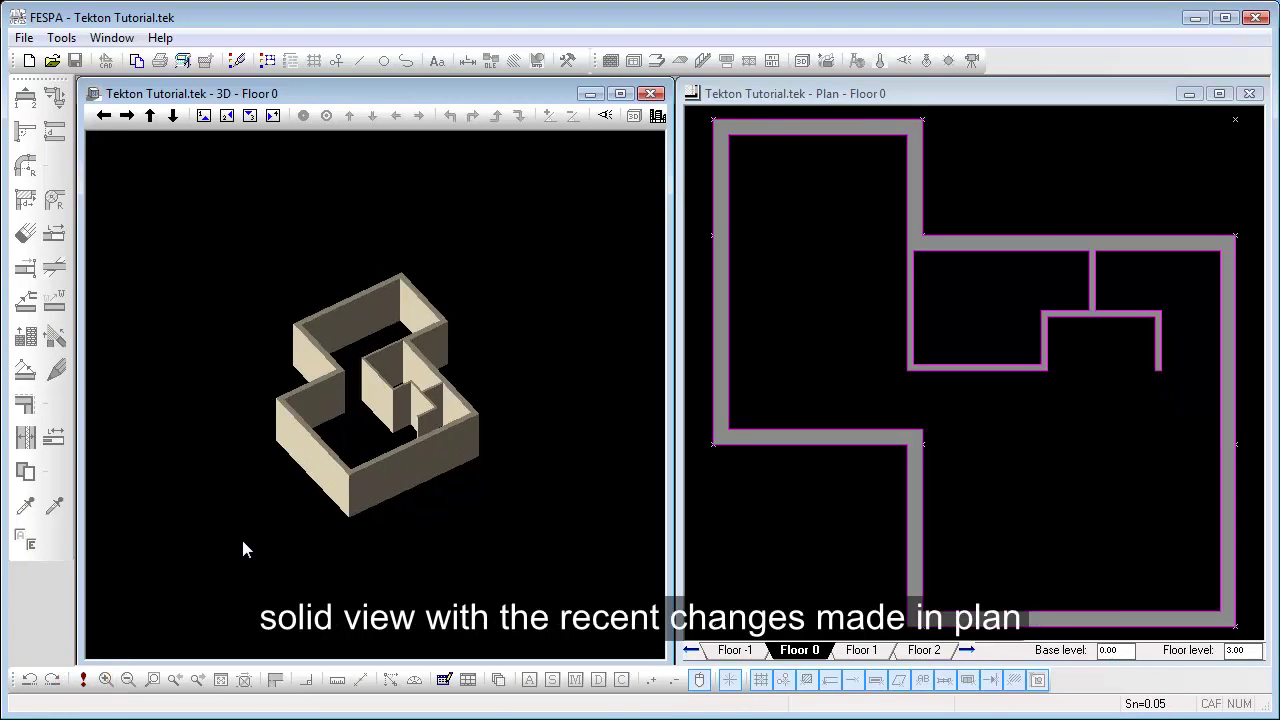
key("Up")
key("Up")
key("Up")
key("Up")
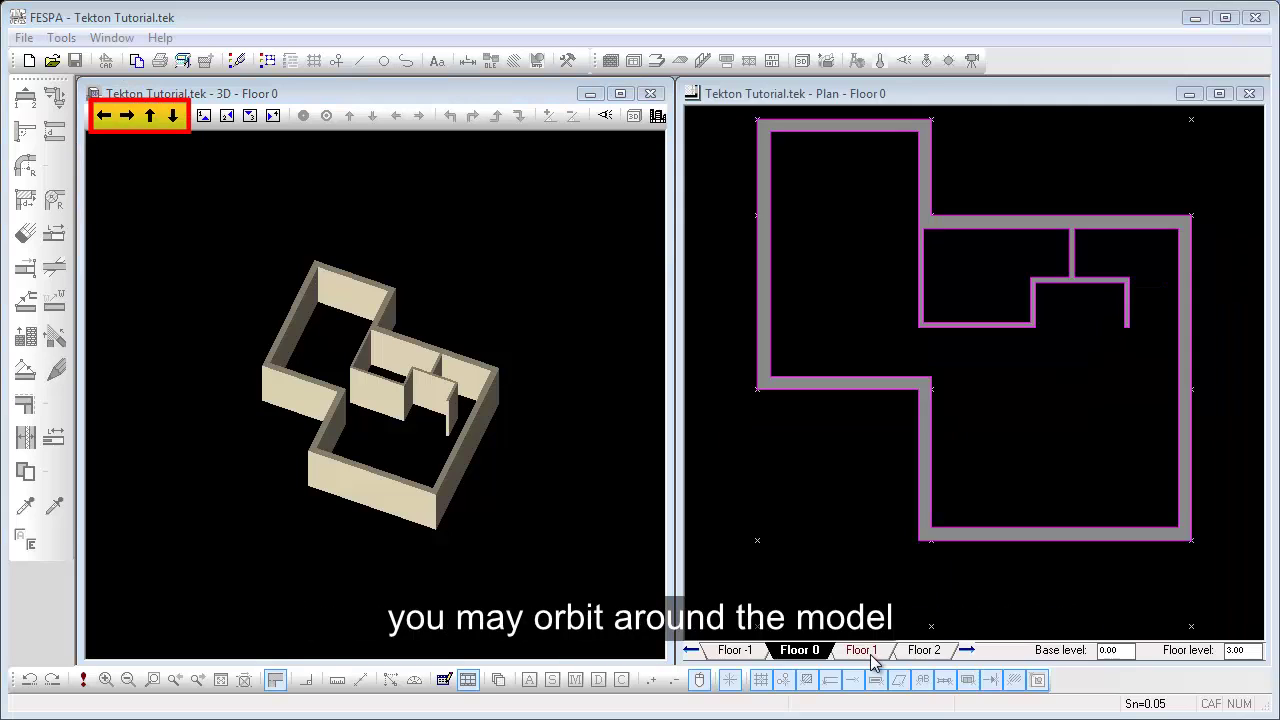
left_click(871, 656)
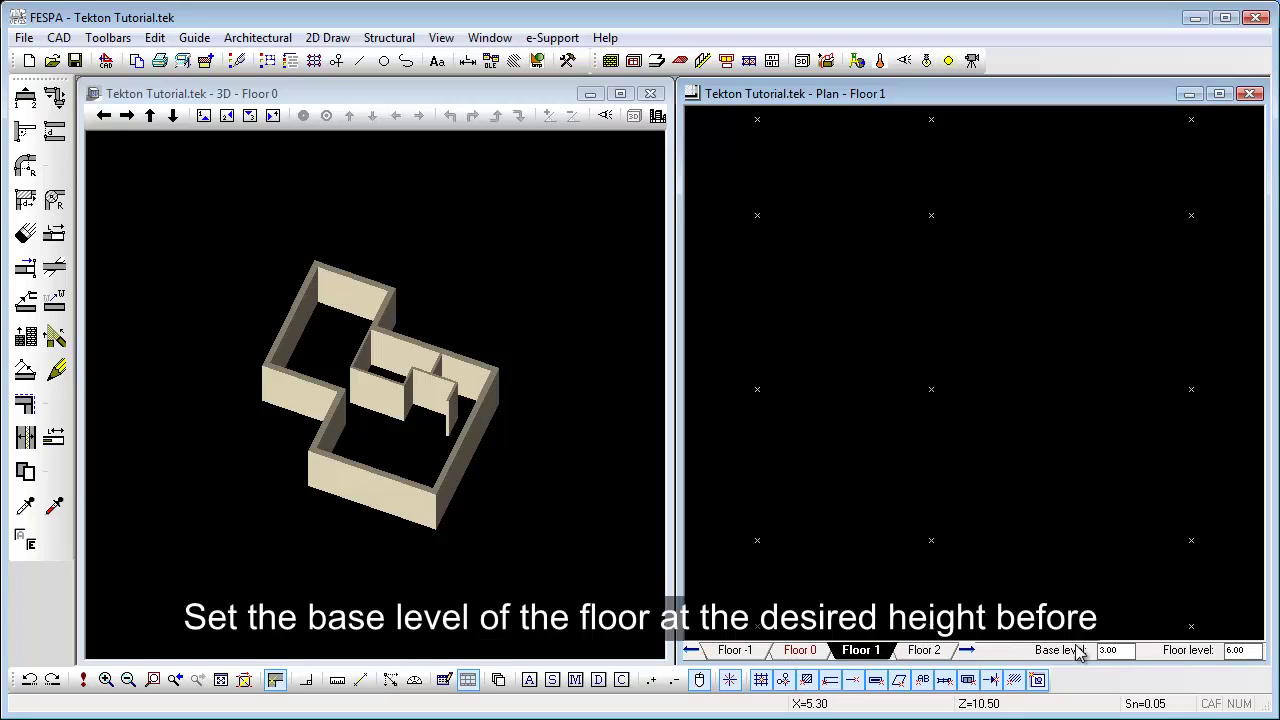
Step: Set Floor 1's base level to 2.50 and check the wall properties
type("2")
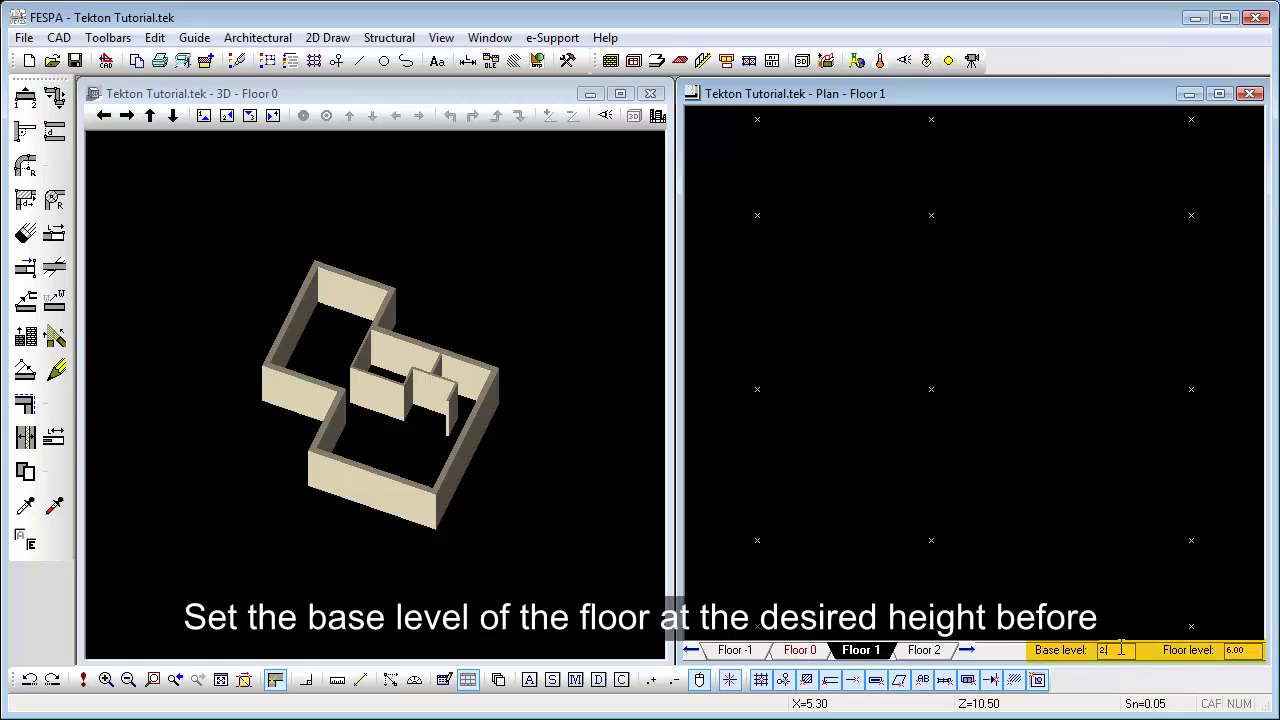
type(".5")
right_click(938, 424)
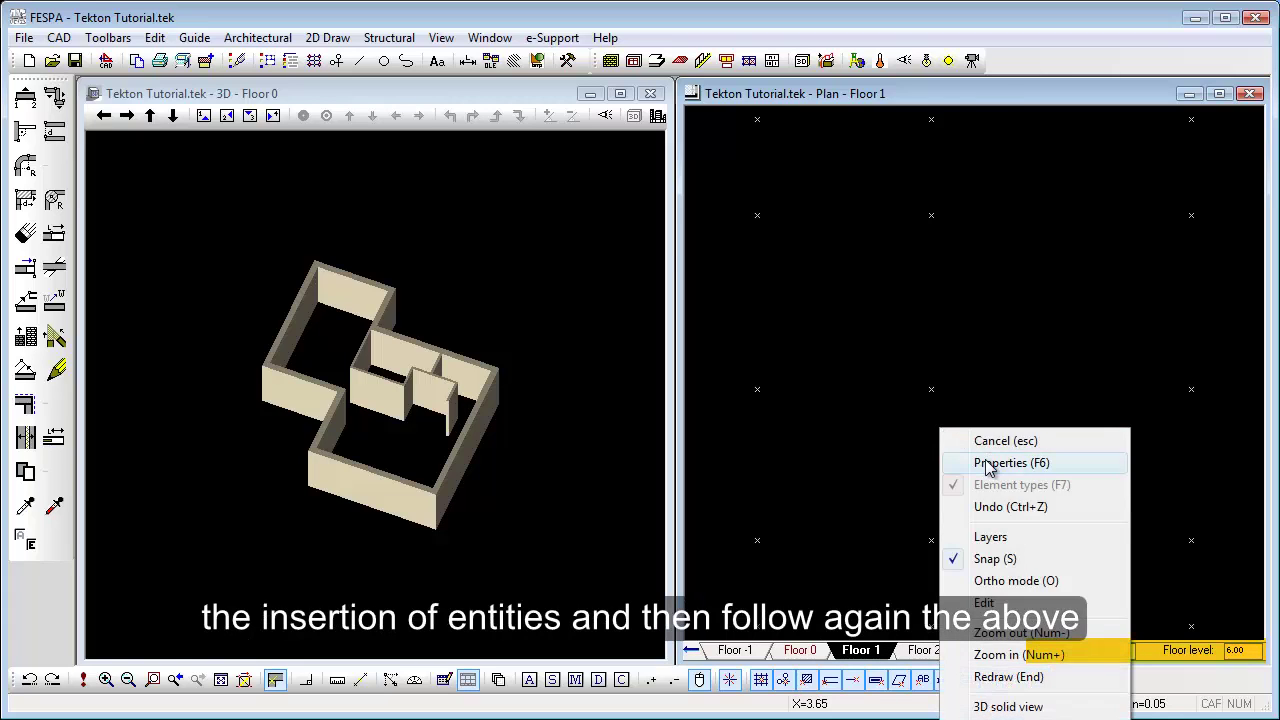
left_click(988, 463)
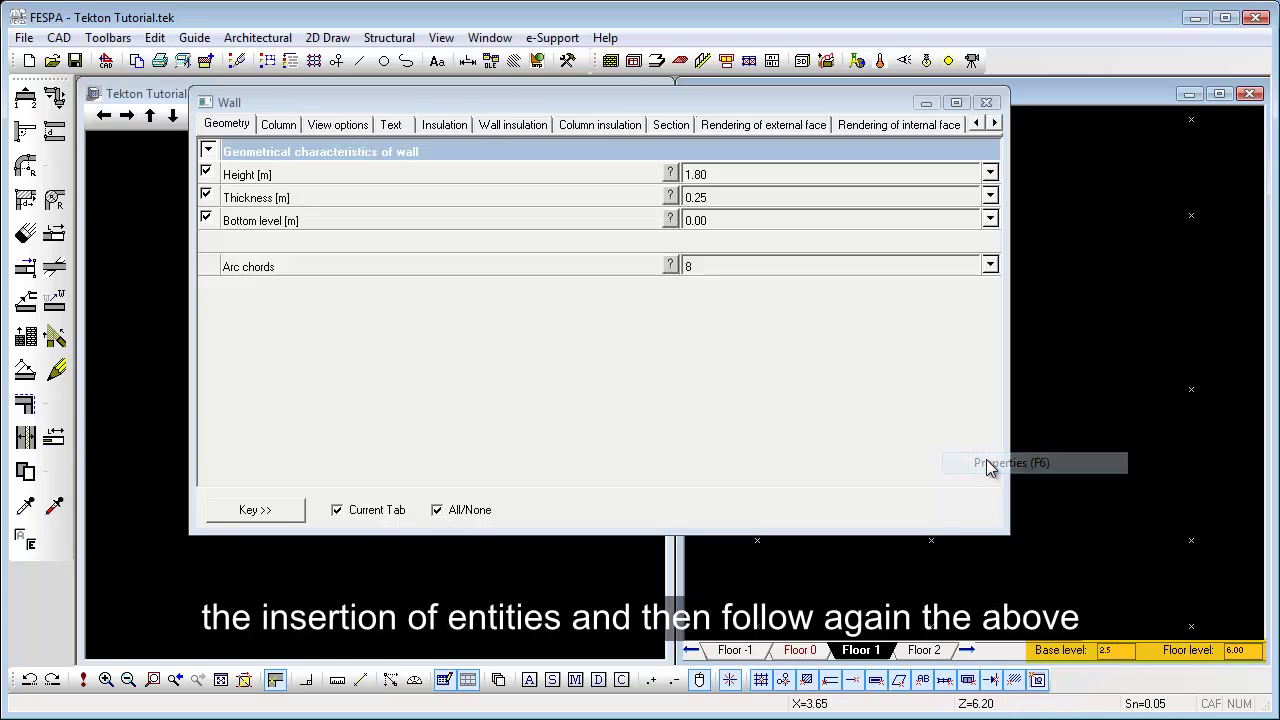
left_click(988, 103)
Step: Draw the left and top walls of the Floor 1 rectangle with thickness inward
left_click(25, 97)
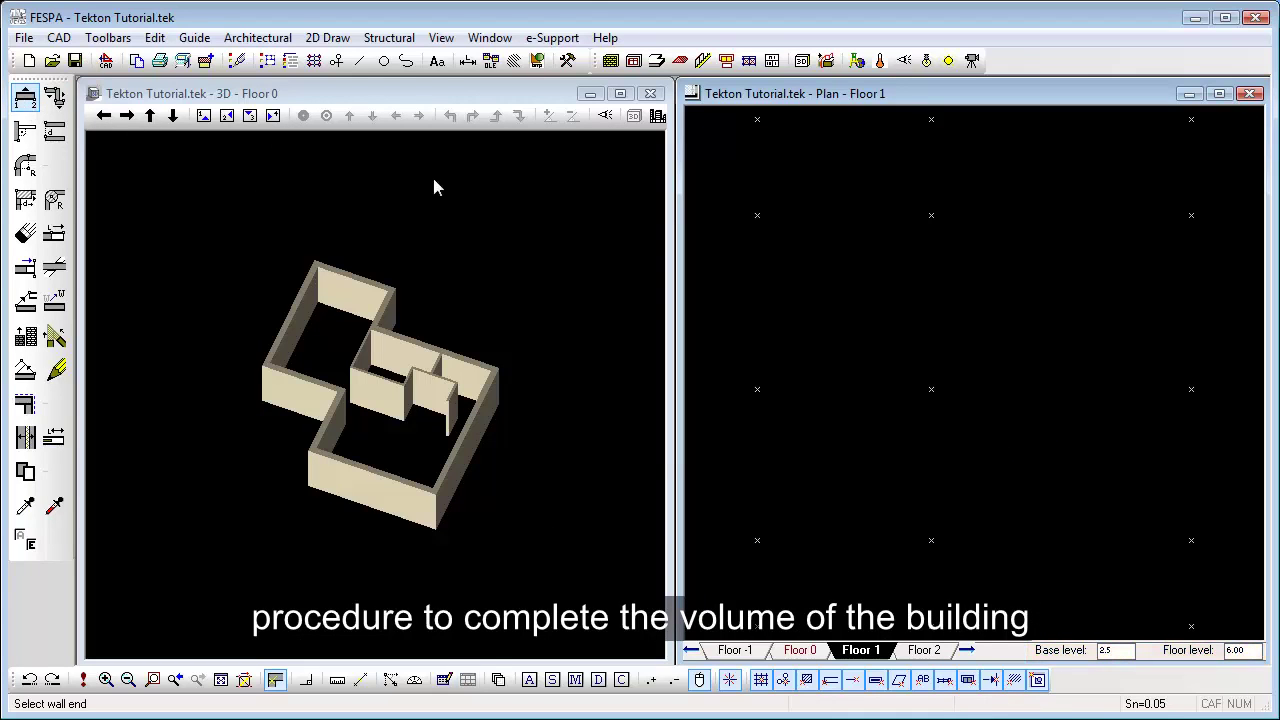
left_click(931, 215)
left_click(928, 541)
left_click(888, 528)
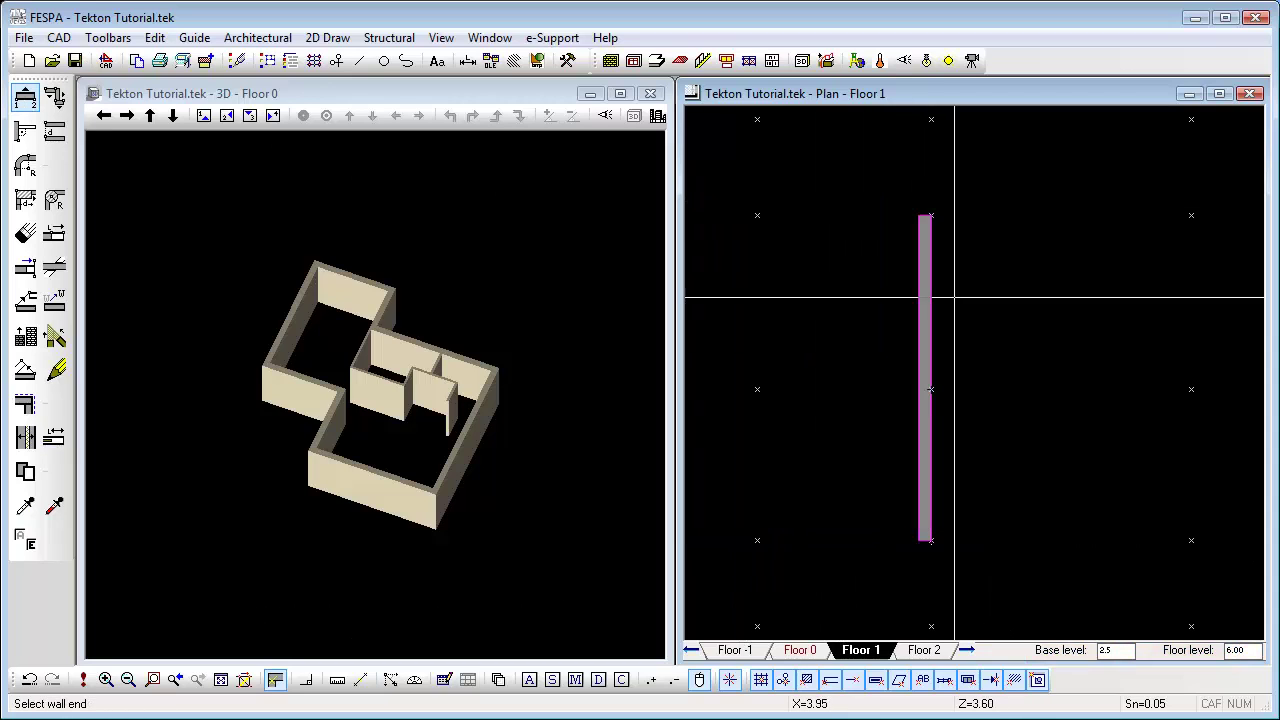
left_click(943, 218)
left_click(1190, 216)
left_click(1185, 234)
Step: Close the rectangle with the right and bottom walls and show the whole building in 3D
left_click(1189, 224)
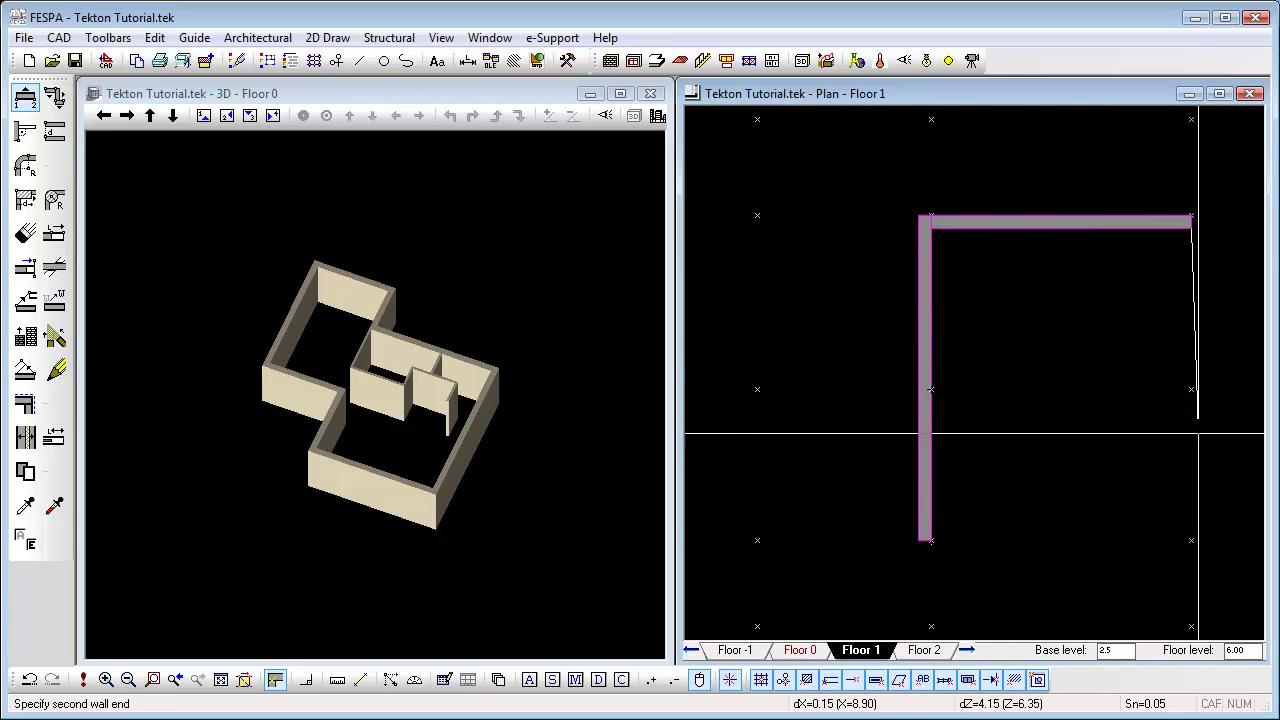
left_click(1192, 538)
left_click(1150, 538)
left_click(931, 540)
left_click(1178, 543)
left_click(1158, 509)
left_click(205, 120)
left_click(84, 679)
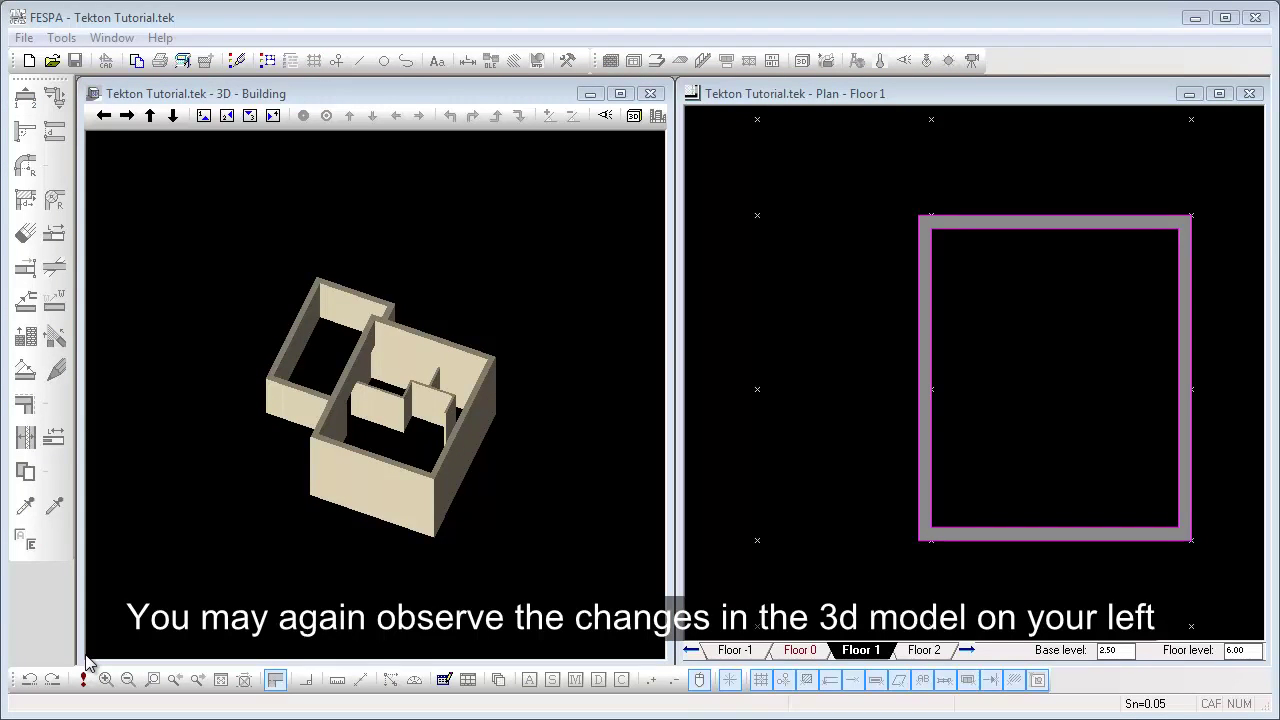
Step: Switch back to Floor 0 and set the opening sill height to 0.90 m
left_click(760, 552)
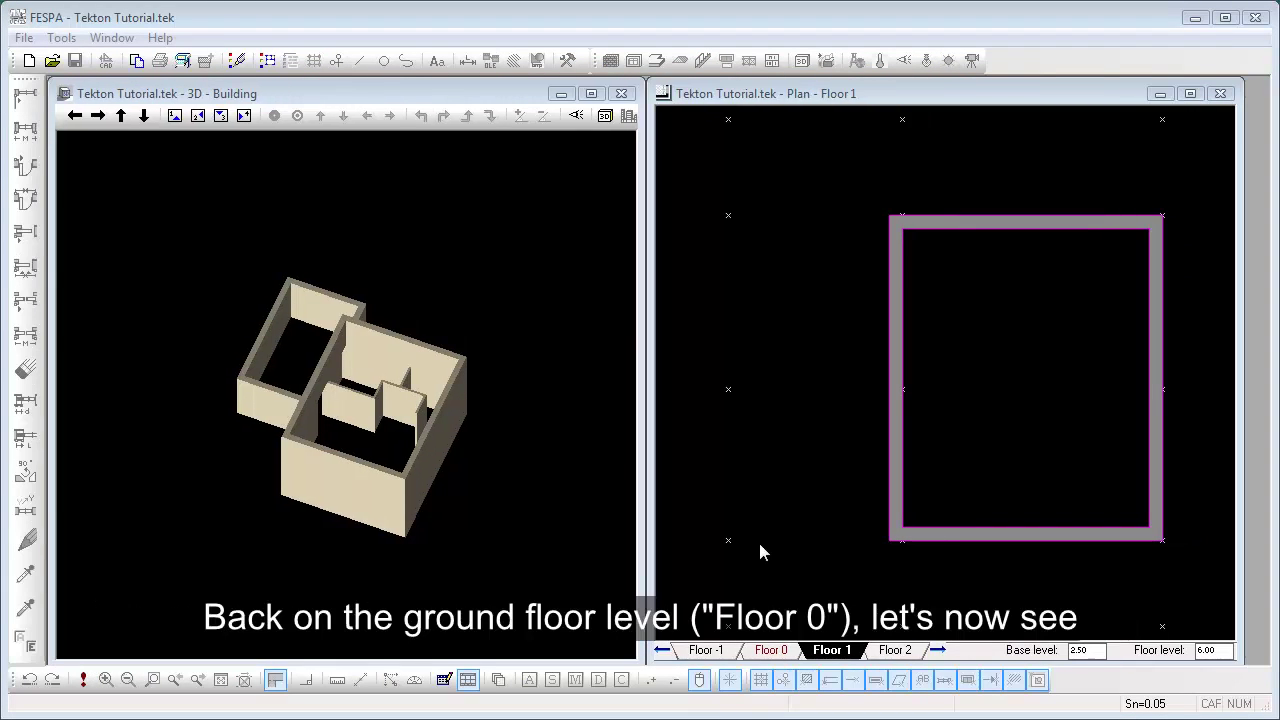
left_click(779, 652)
left_click(779, 652)
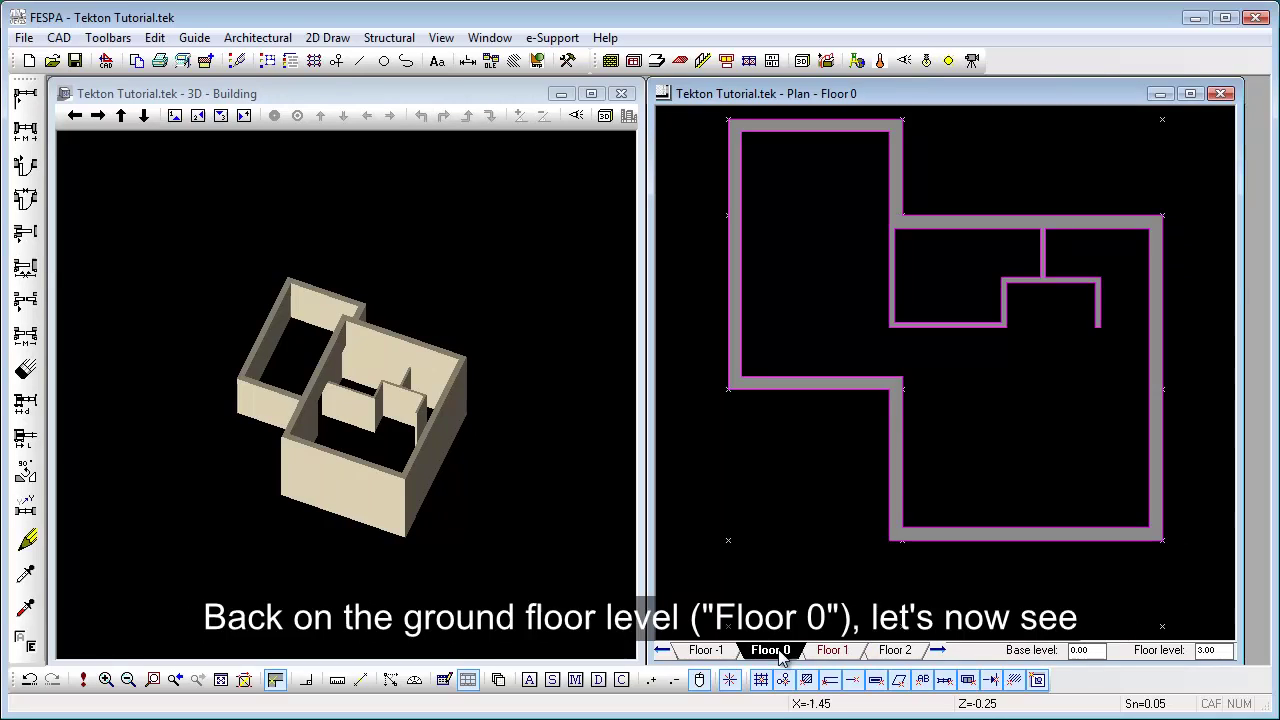
right_click(778, 562)
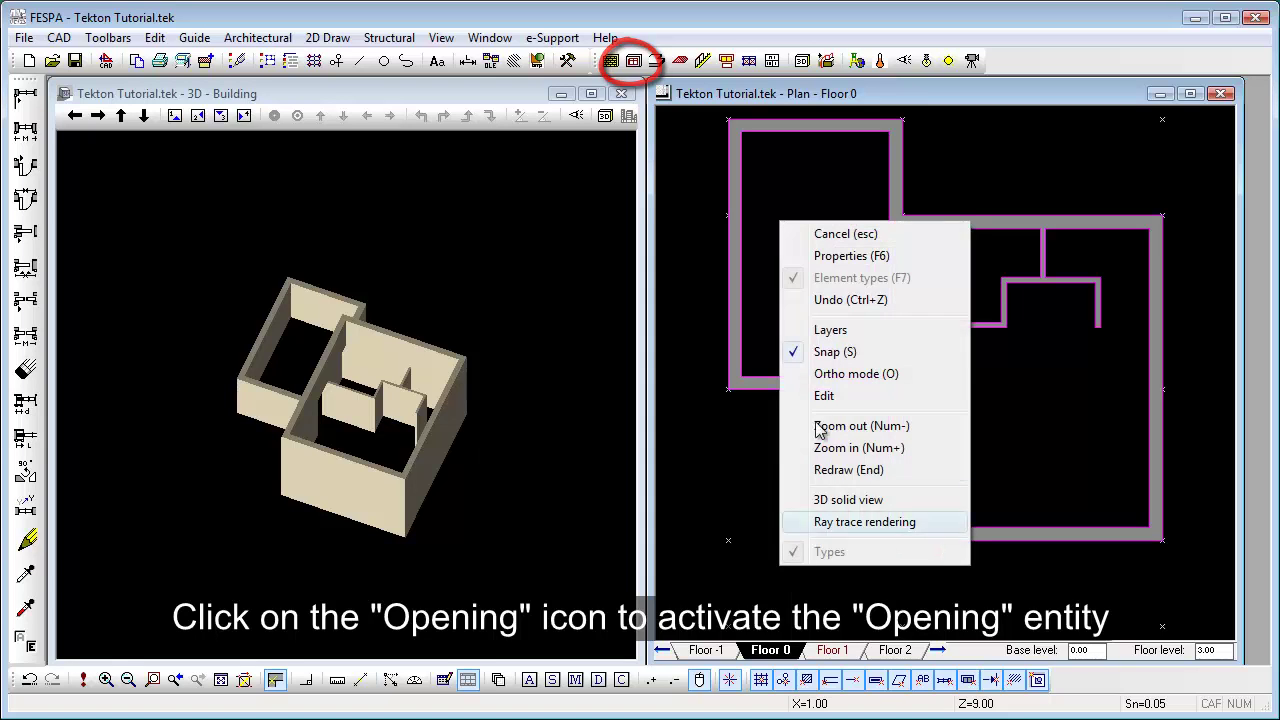
left_click(846, 257)
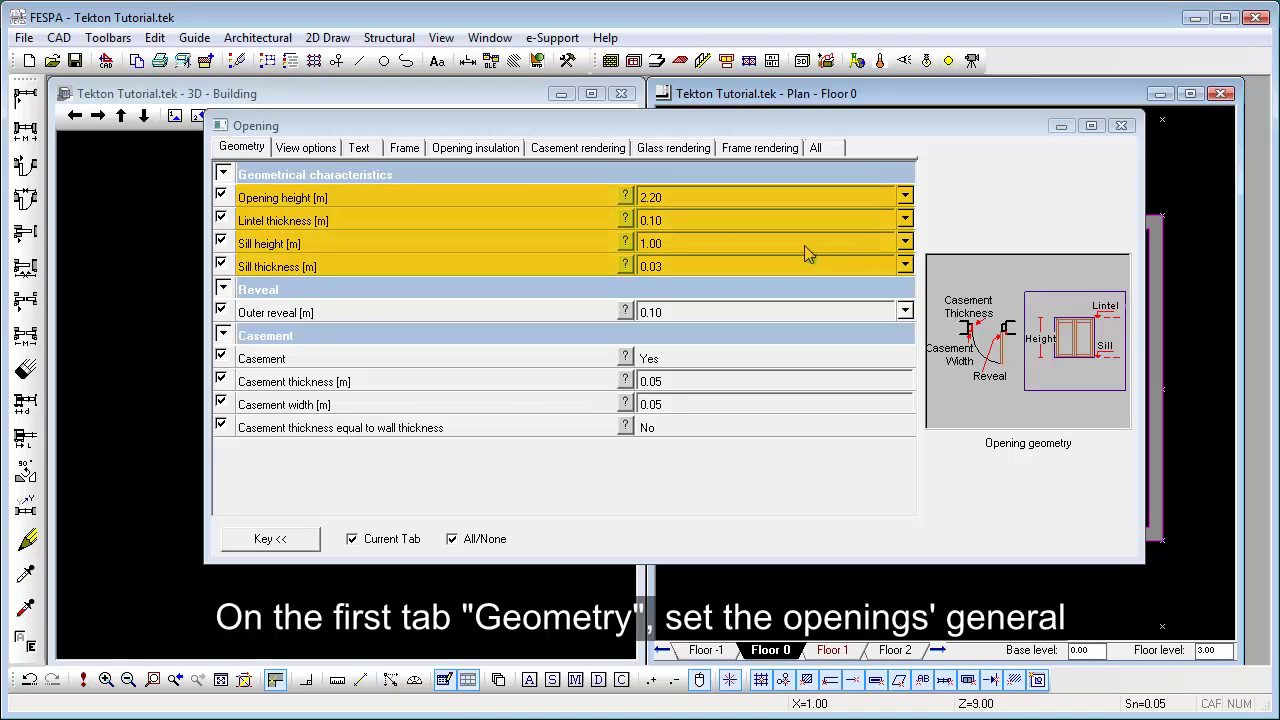
left_click(803, 244)
type("0.9")
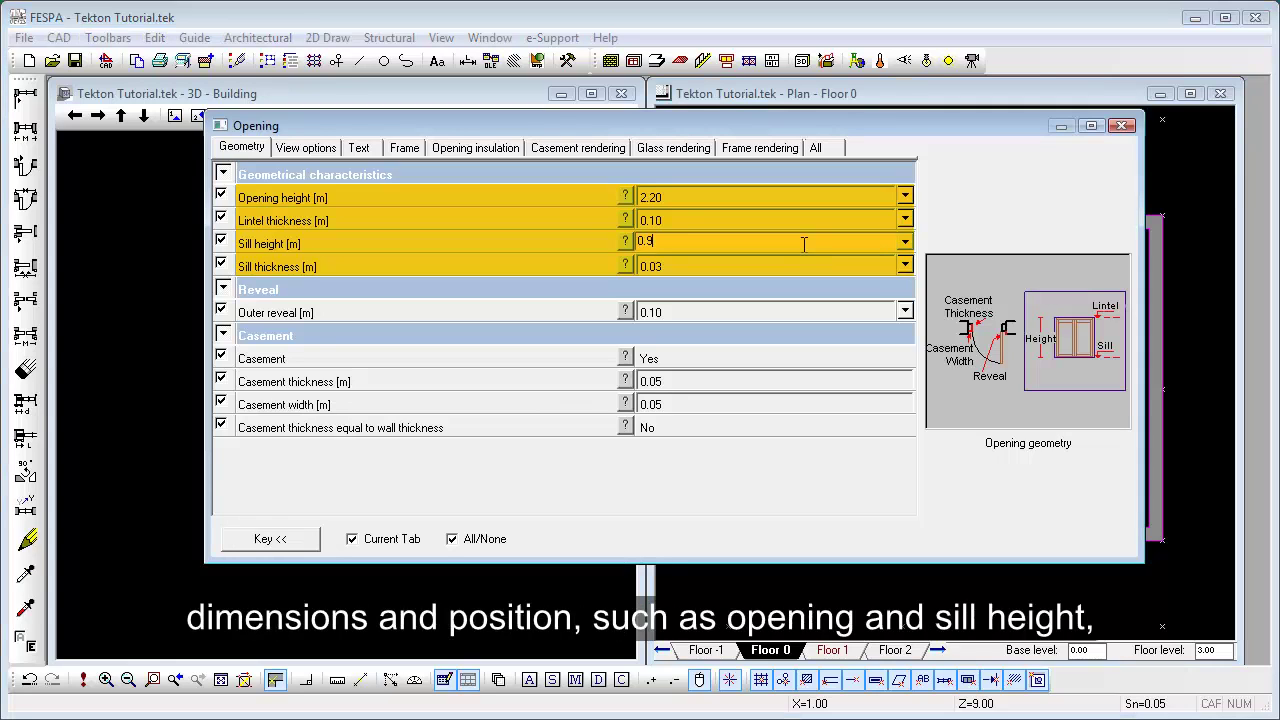
key("Return")
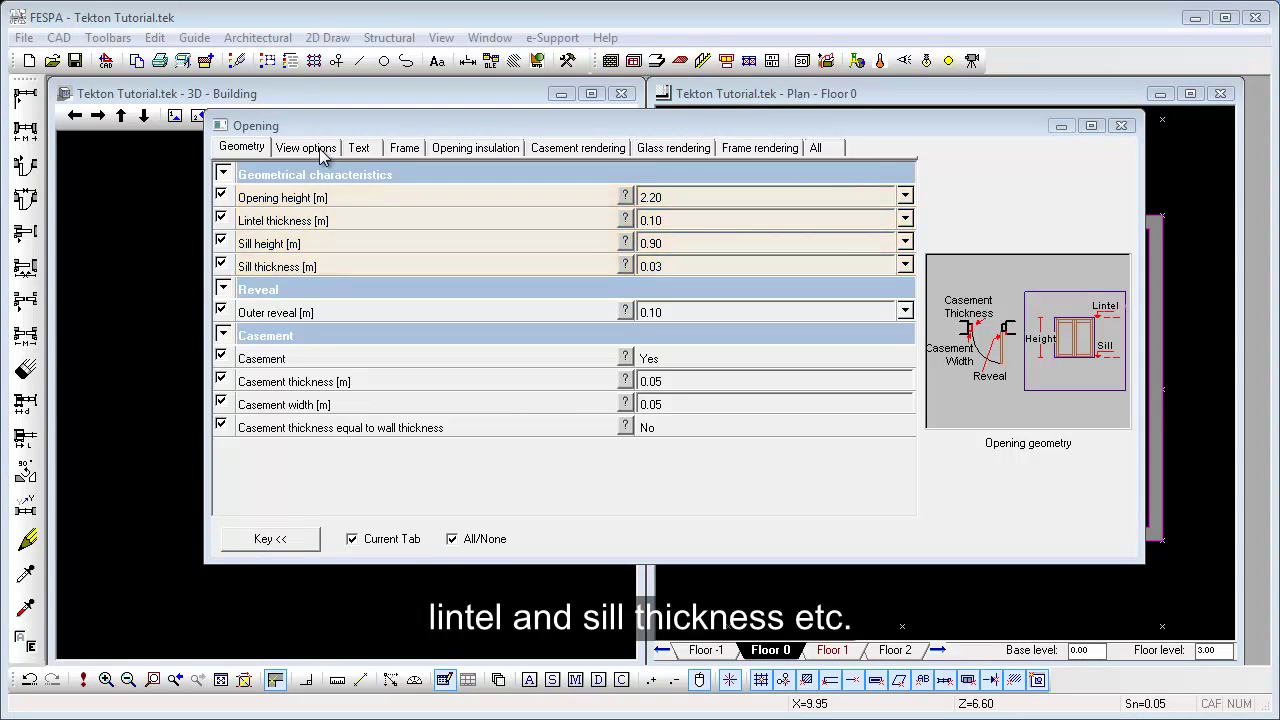
Step: Choose the Single Fixed window from the 3D Aluminum Windows library
left_click(318, 150)
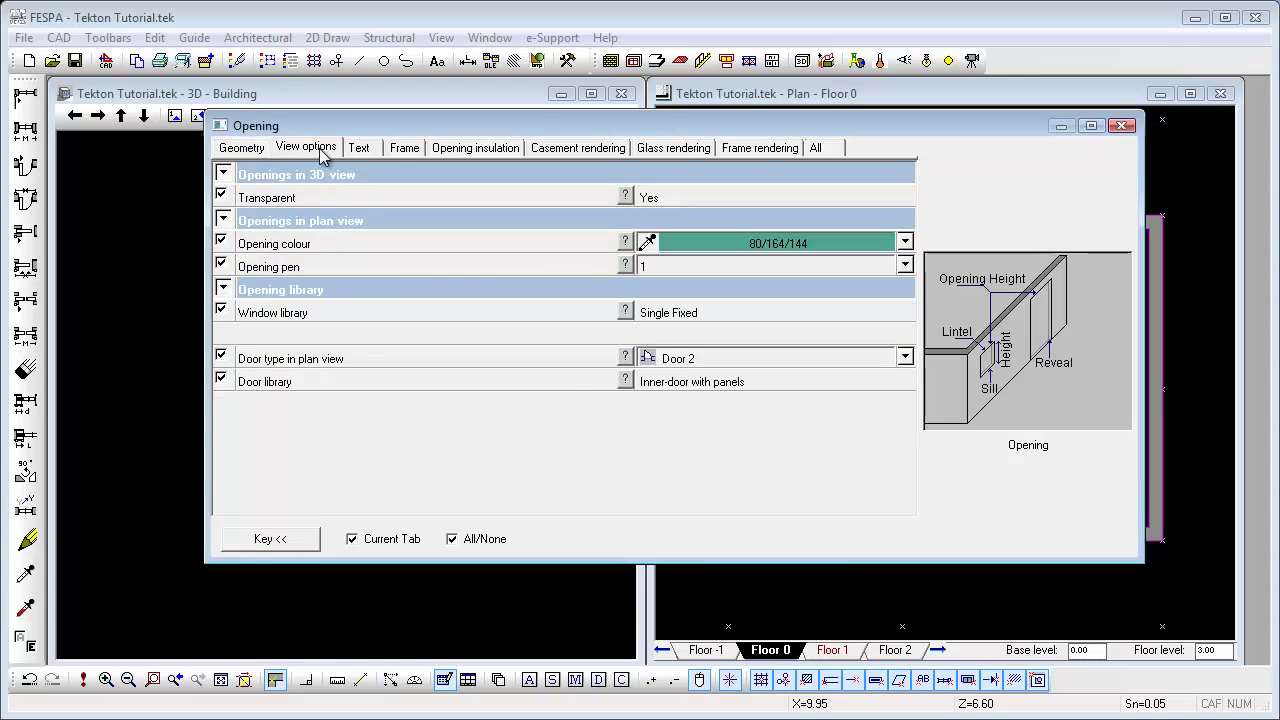
left_click(678, 314)
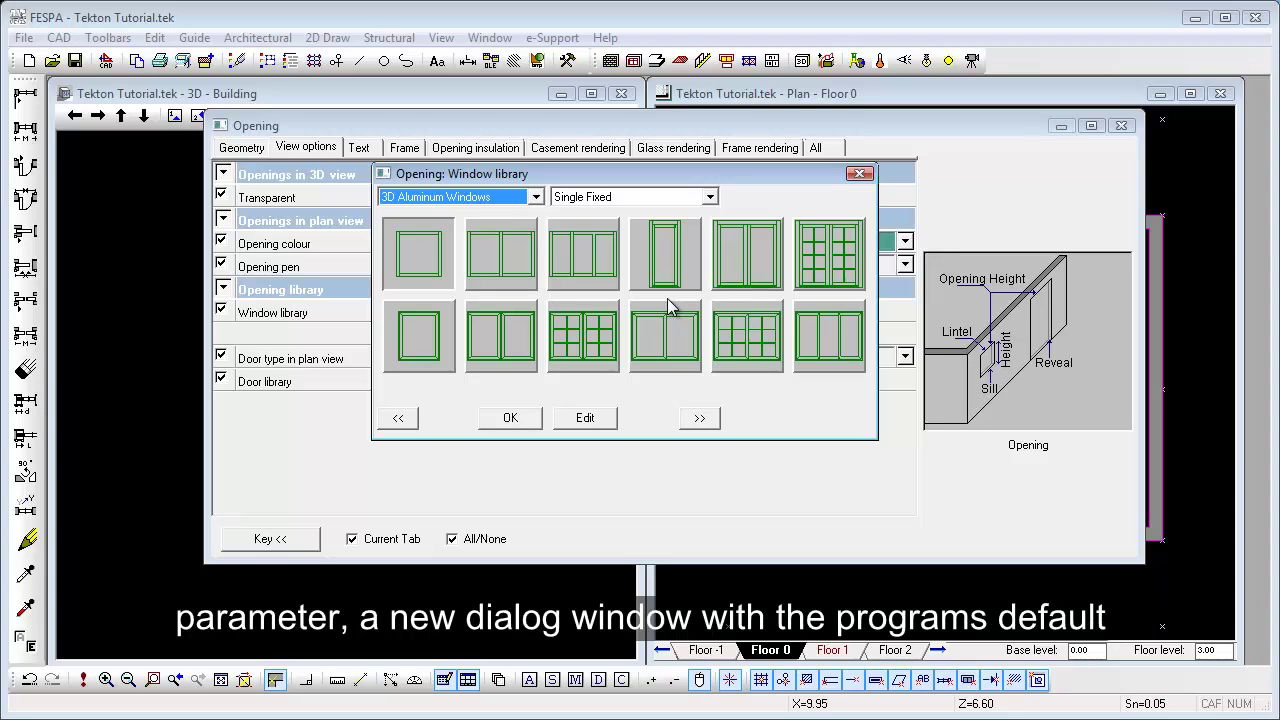
left_click(537, 197)
left_click(537, 197)
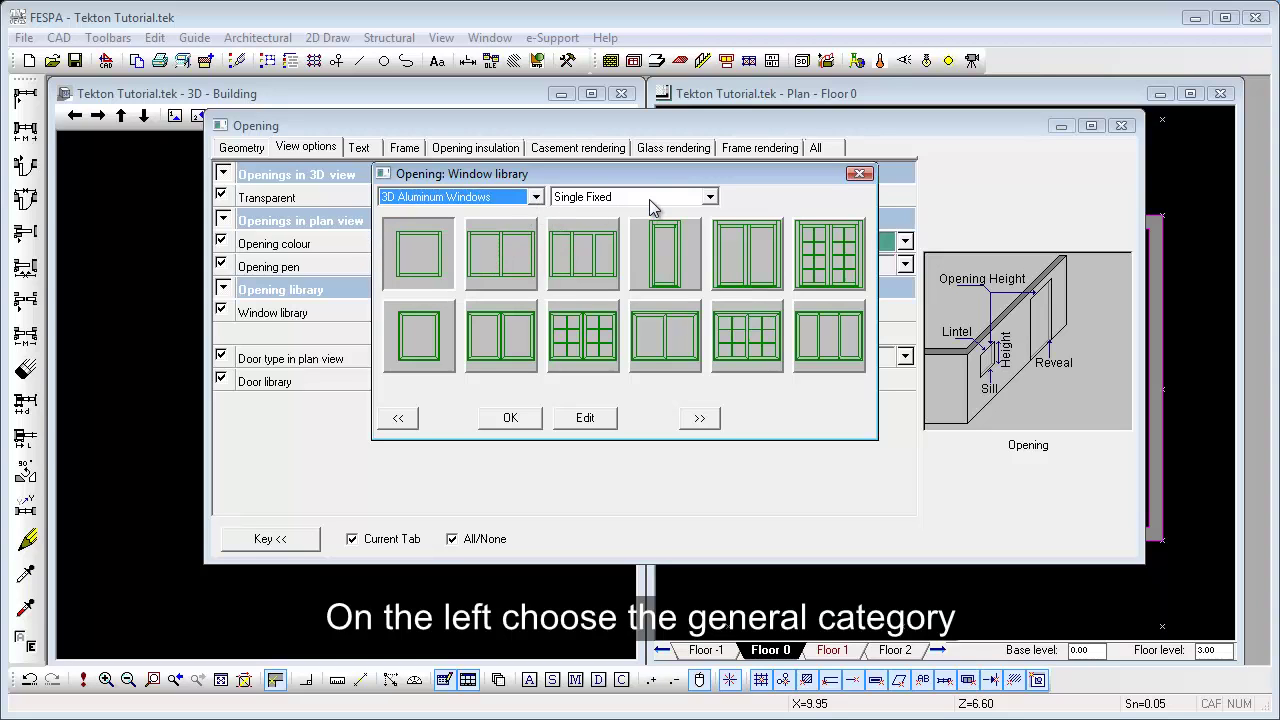
left_click(649, 200)
left_click(656, 218)
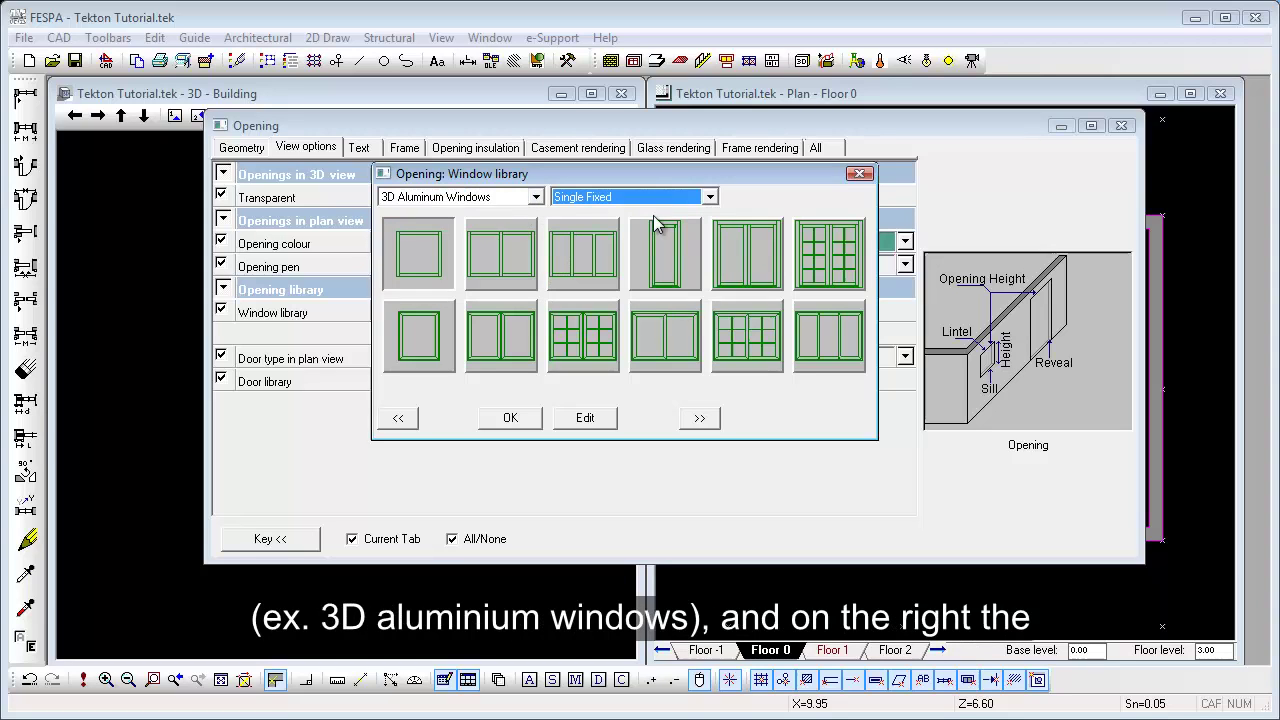
Step: Confirm the Single Fixed aluminium window and place windows on the left and right outer walls
left_click(510, 418)
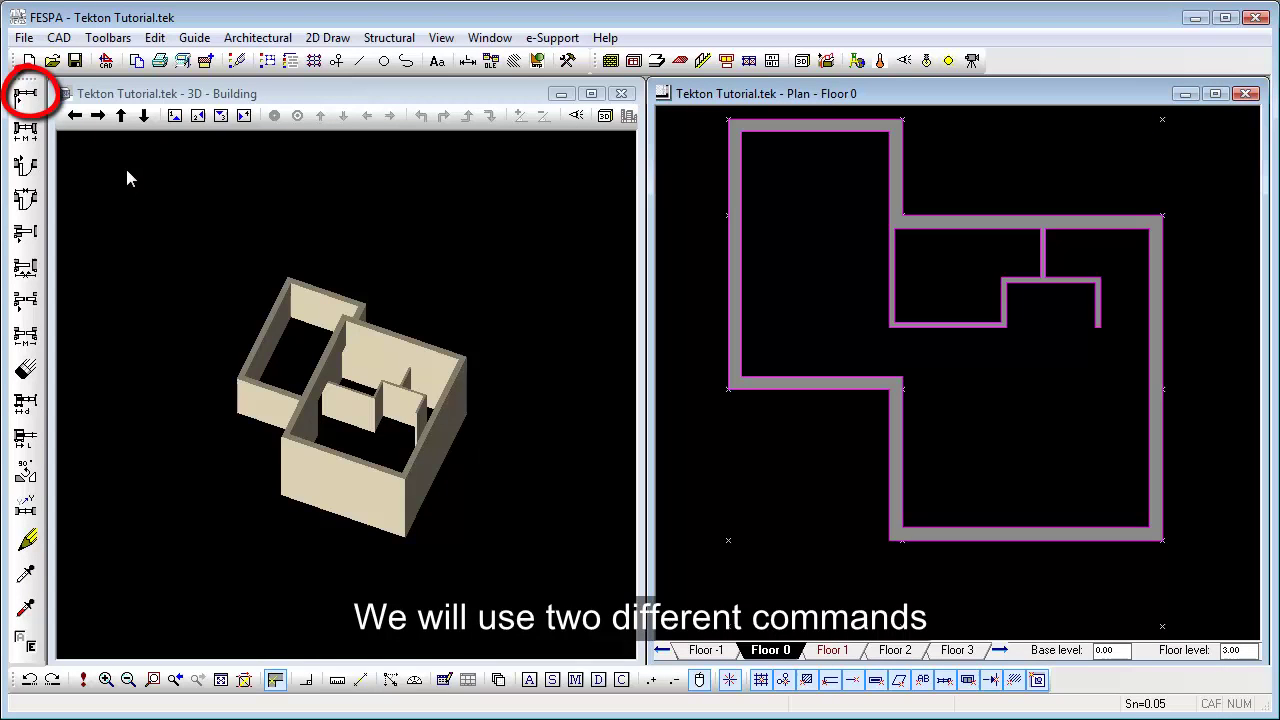
left_click(36, 104)
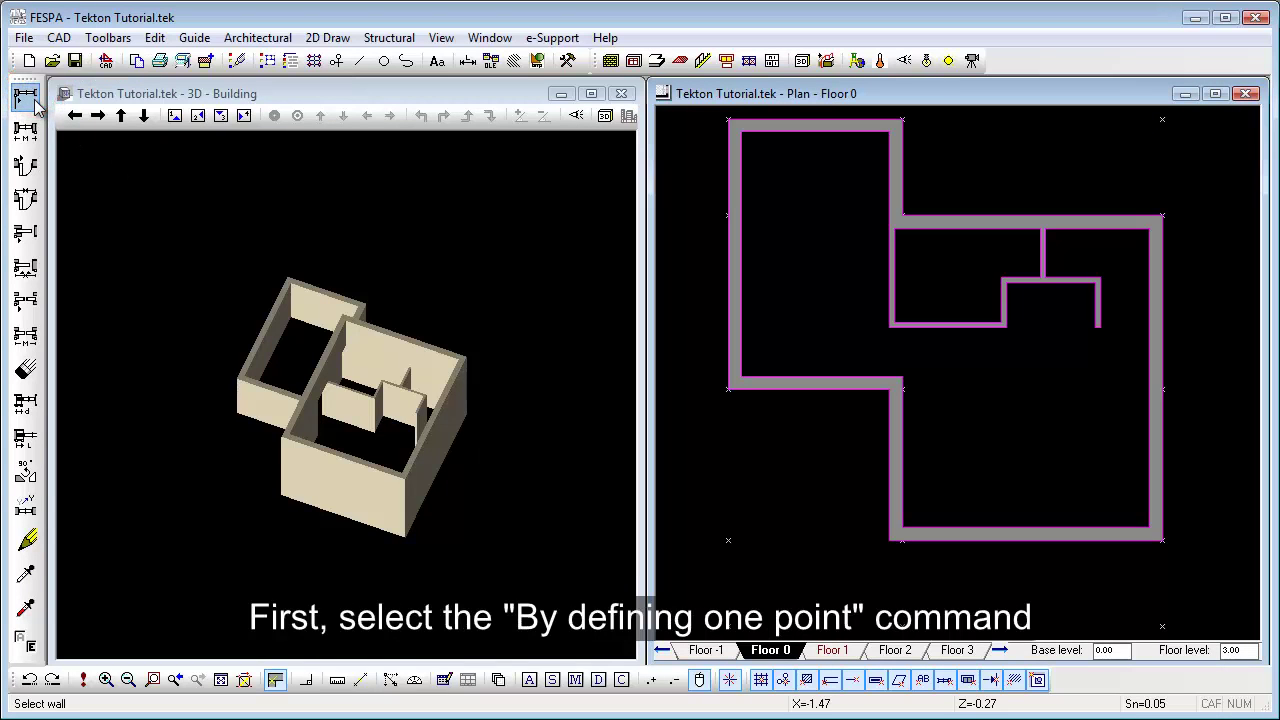
left_click(735, 324)
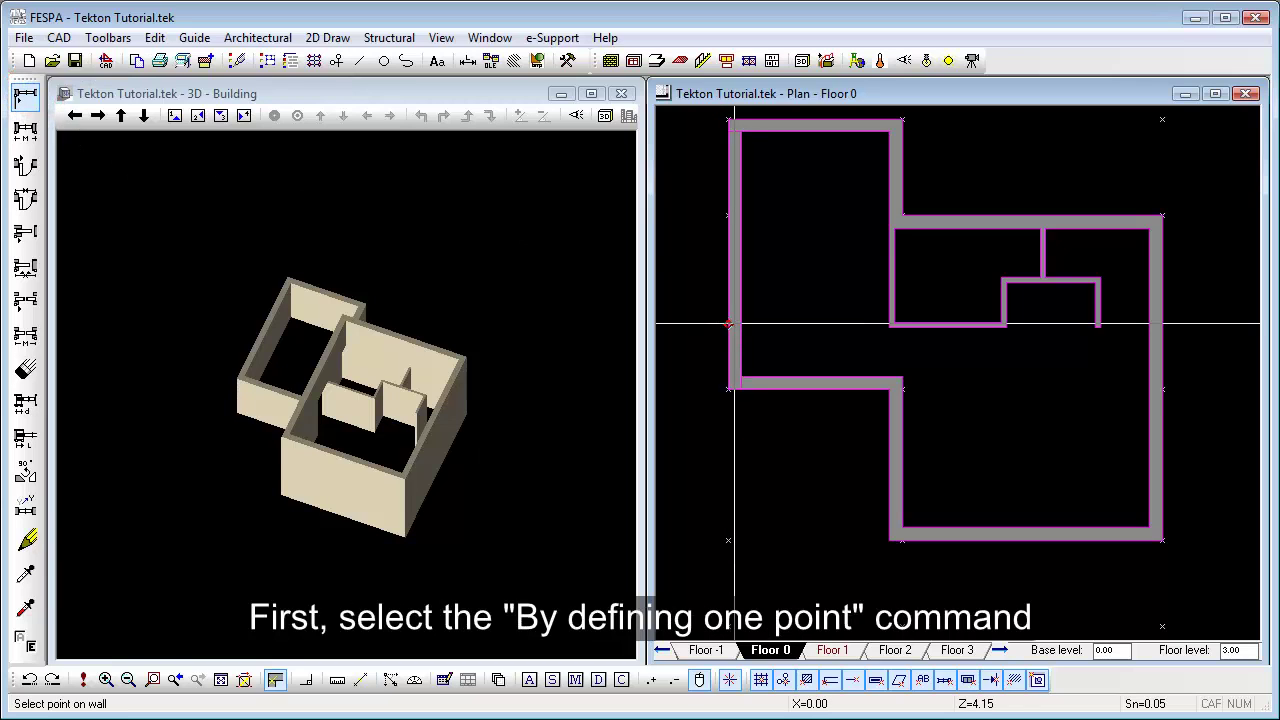
left_click(730, 388)
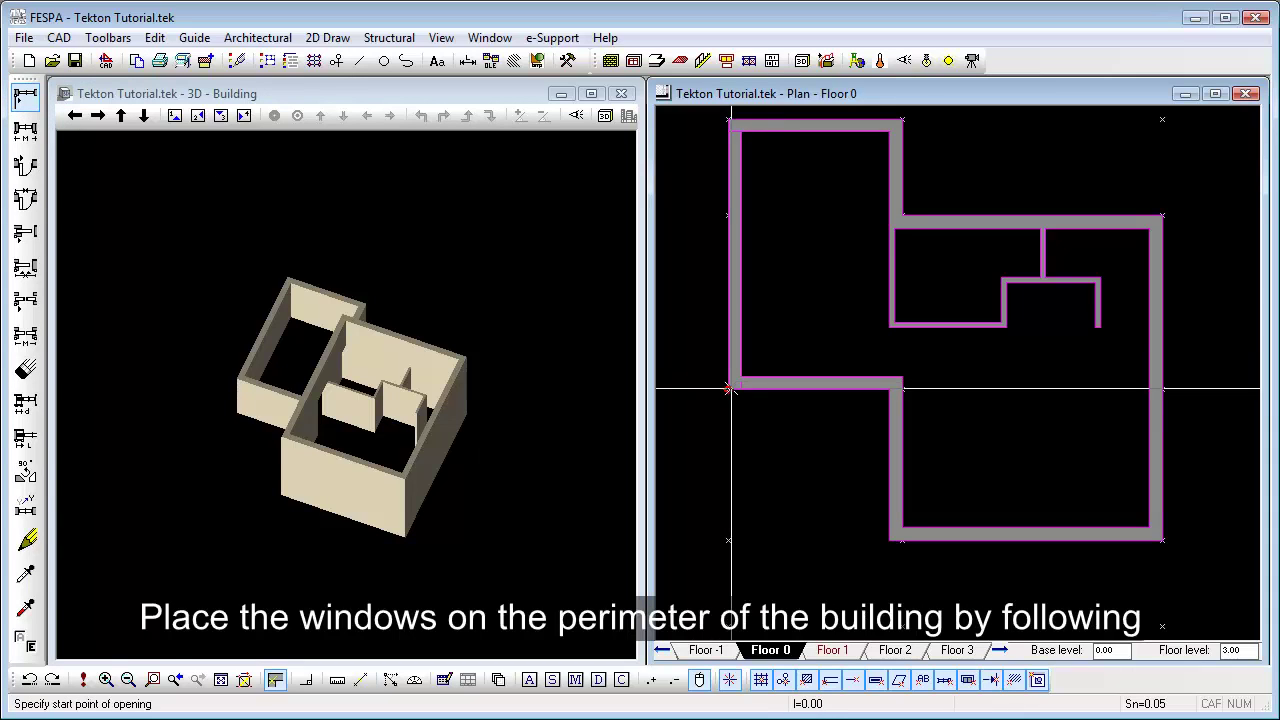
left_click(730, 377)
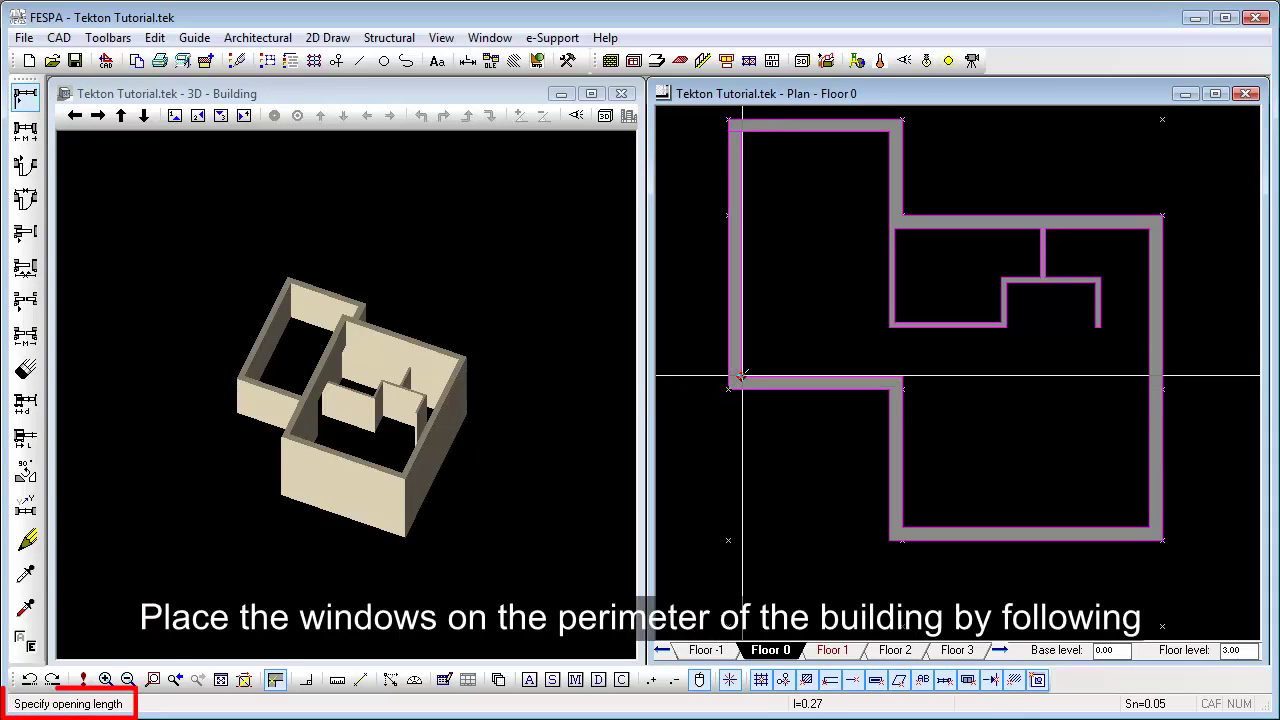
left_click(735, 330)
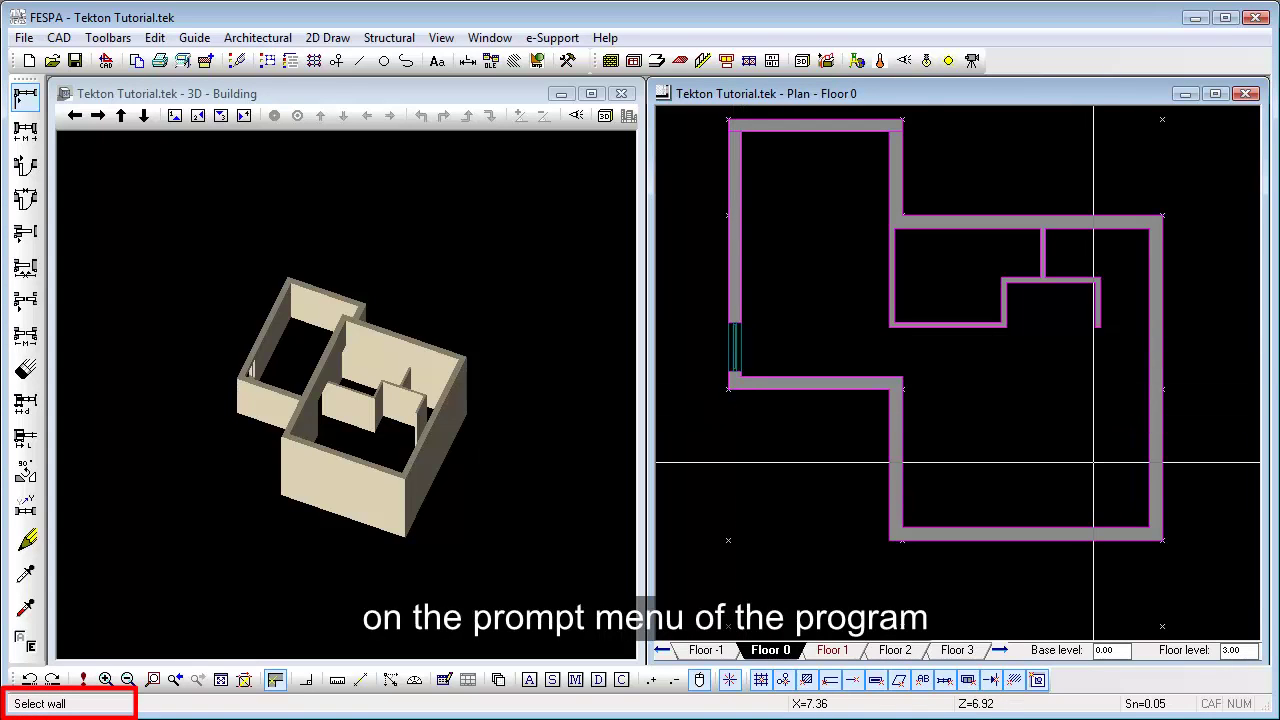
left_click(1156, 489)
left_click(1156, 526)
left_click(1155, 469)
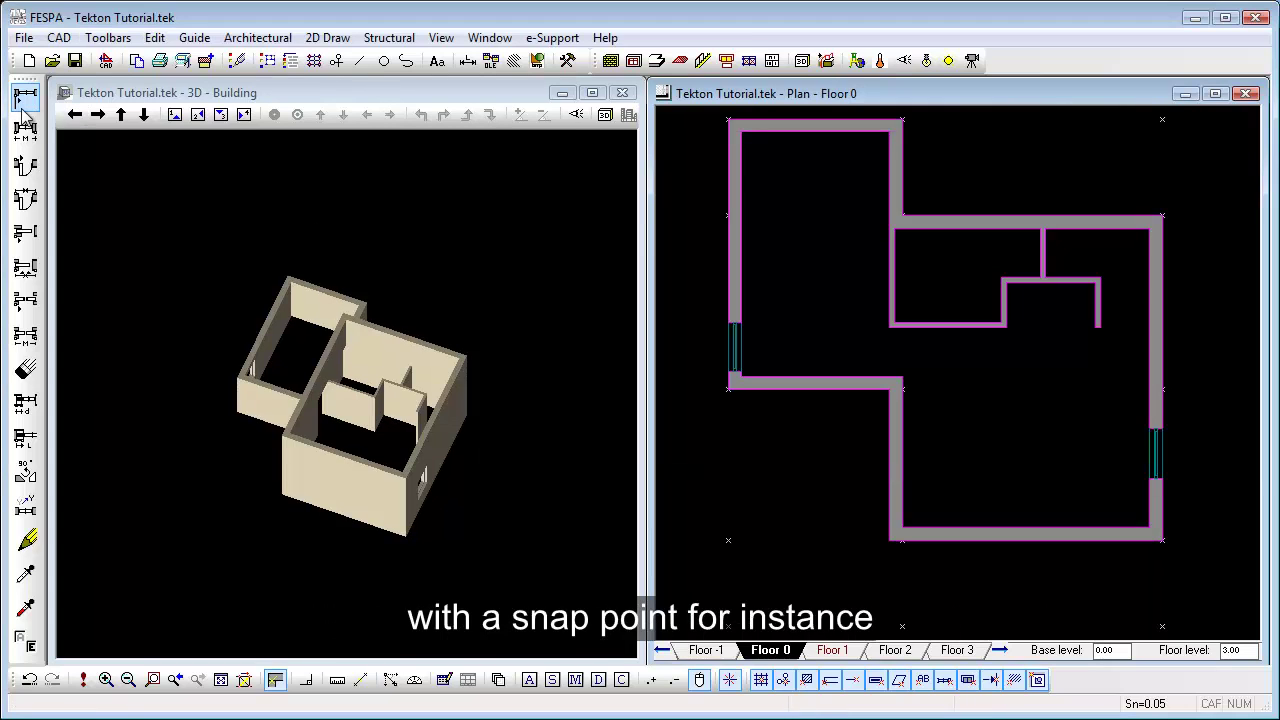
Step: Centre a window on the short wall between the volumes with half length 0.5
left_click(26, 131)
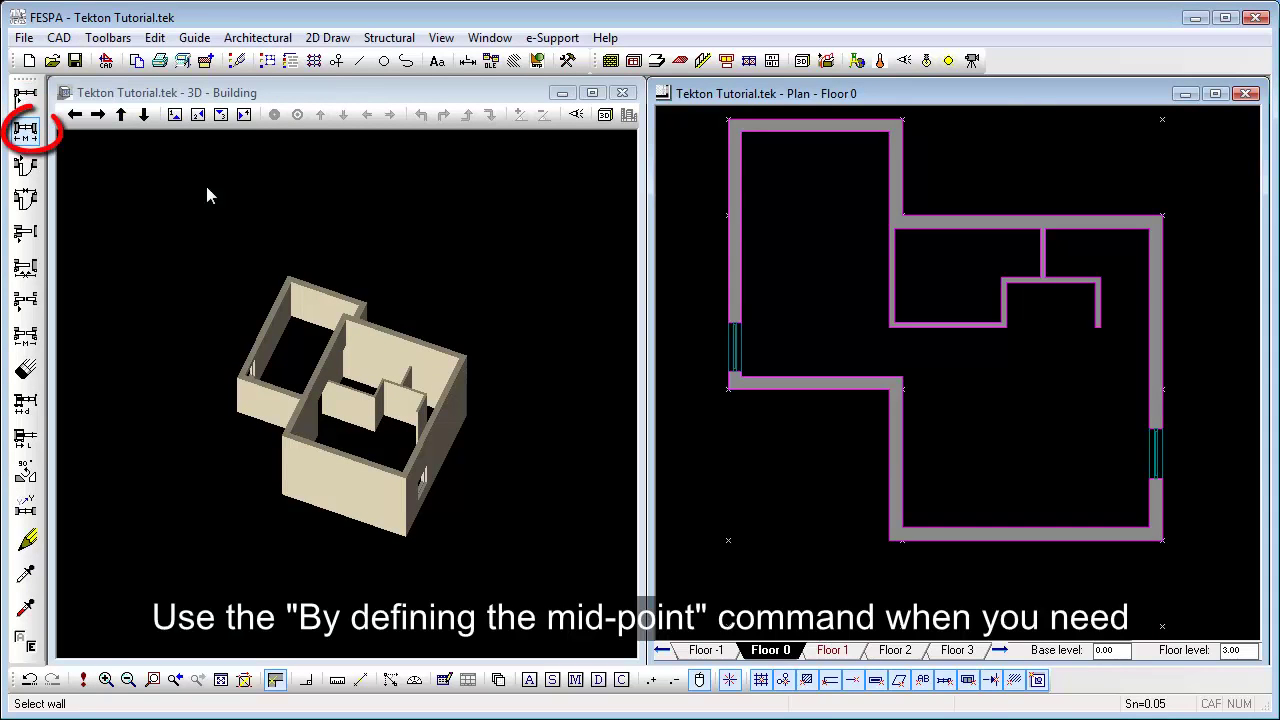
left_click(782, 385)
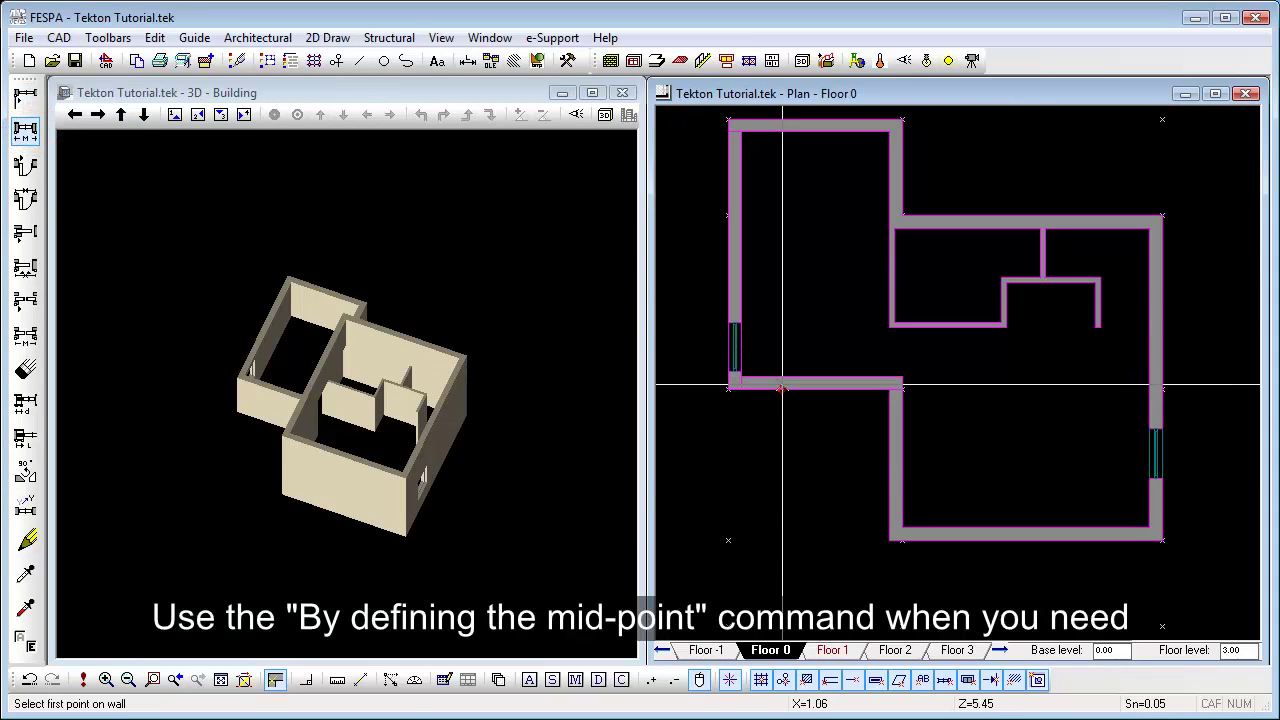
left_click(736, 384)
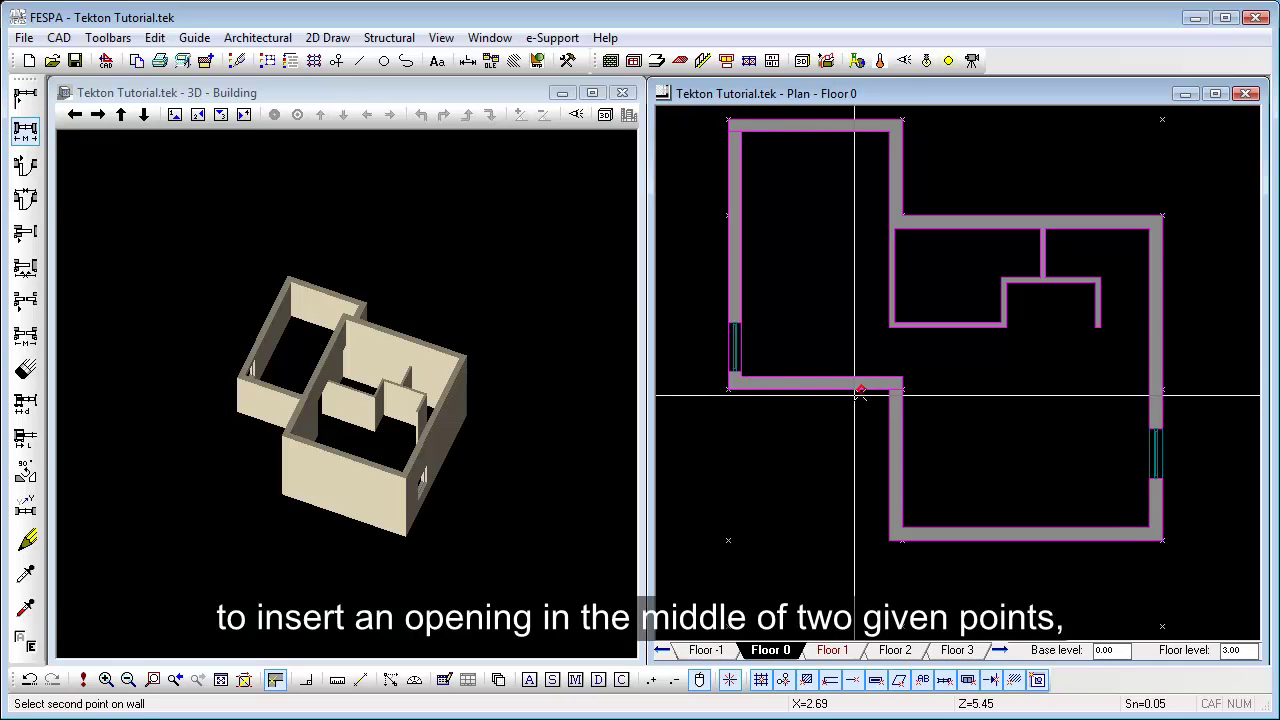
left_click(889, 389)
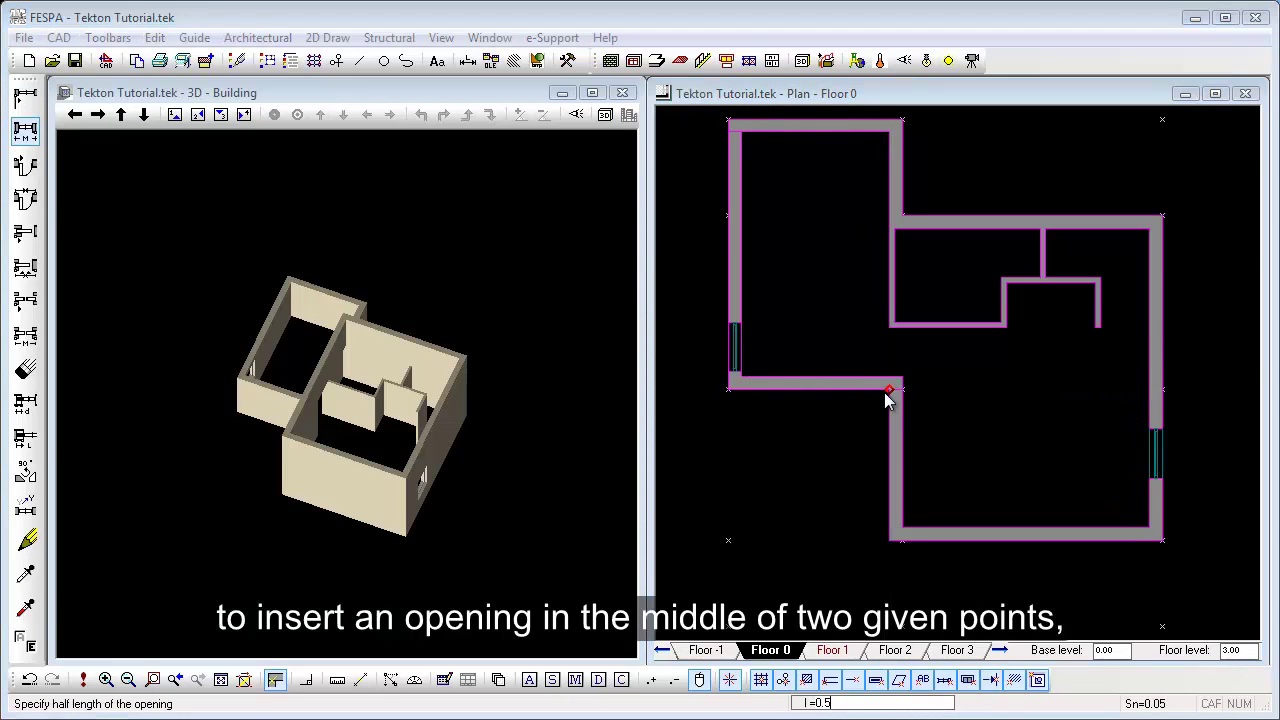
type(".5")
key("Return")
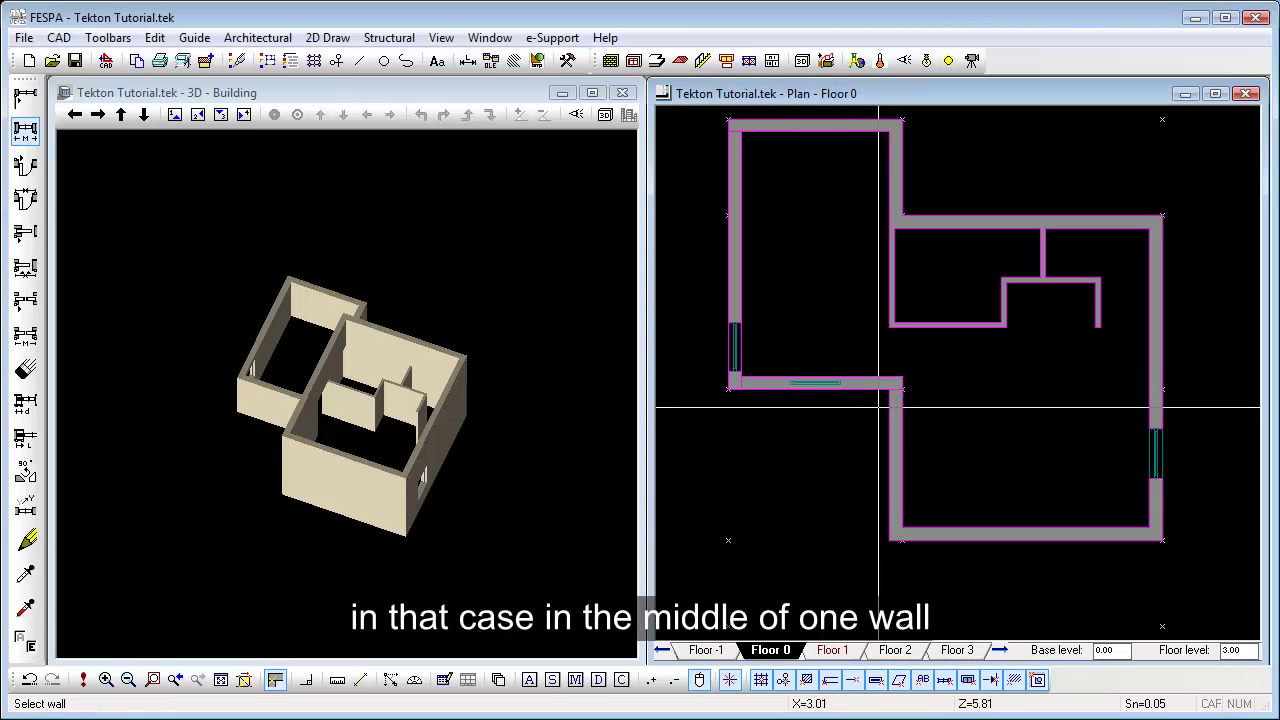
Step: Finish placing openings and reopen the Opening properties
key("Escape")
right_click(788, 487)
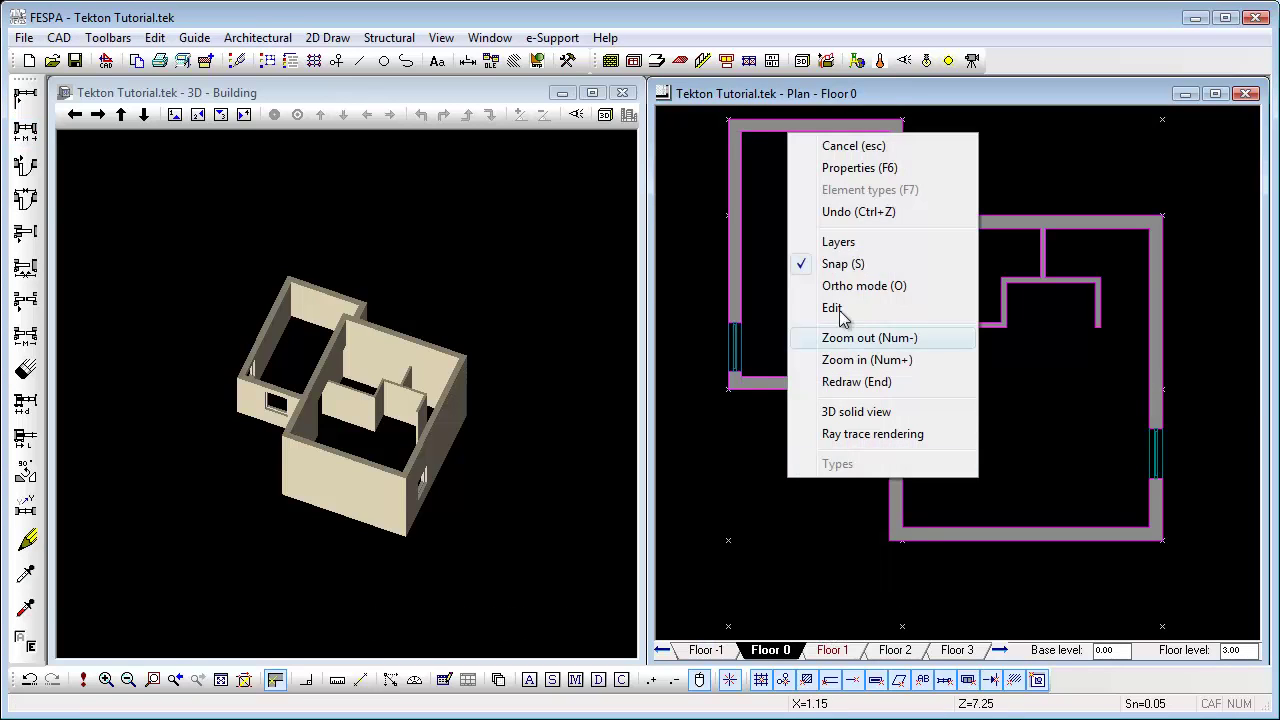
left_click(855, 170)
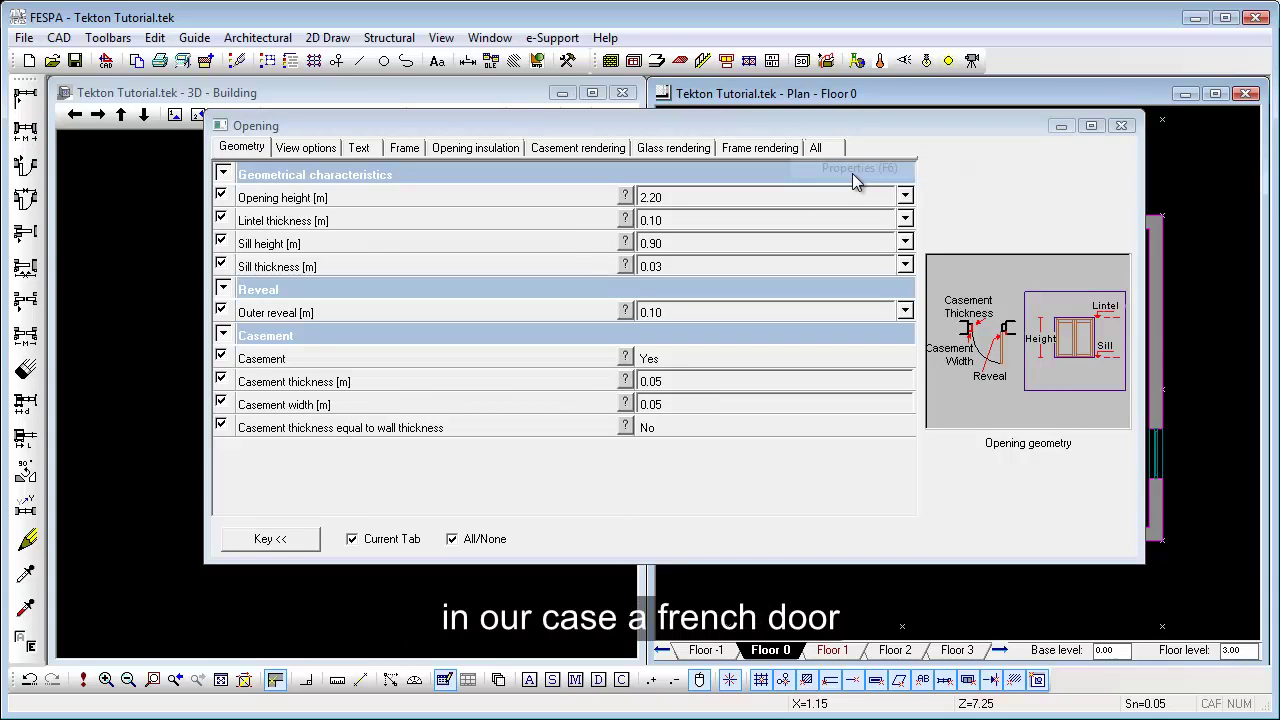
Step: Set sill height 0.00 and pick Single Fixed from the 3D Aluminum Veranda Doors library
left_click(838, 240)
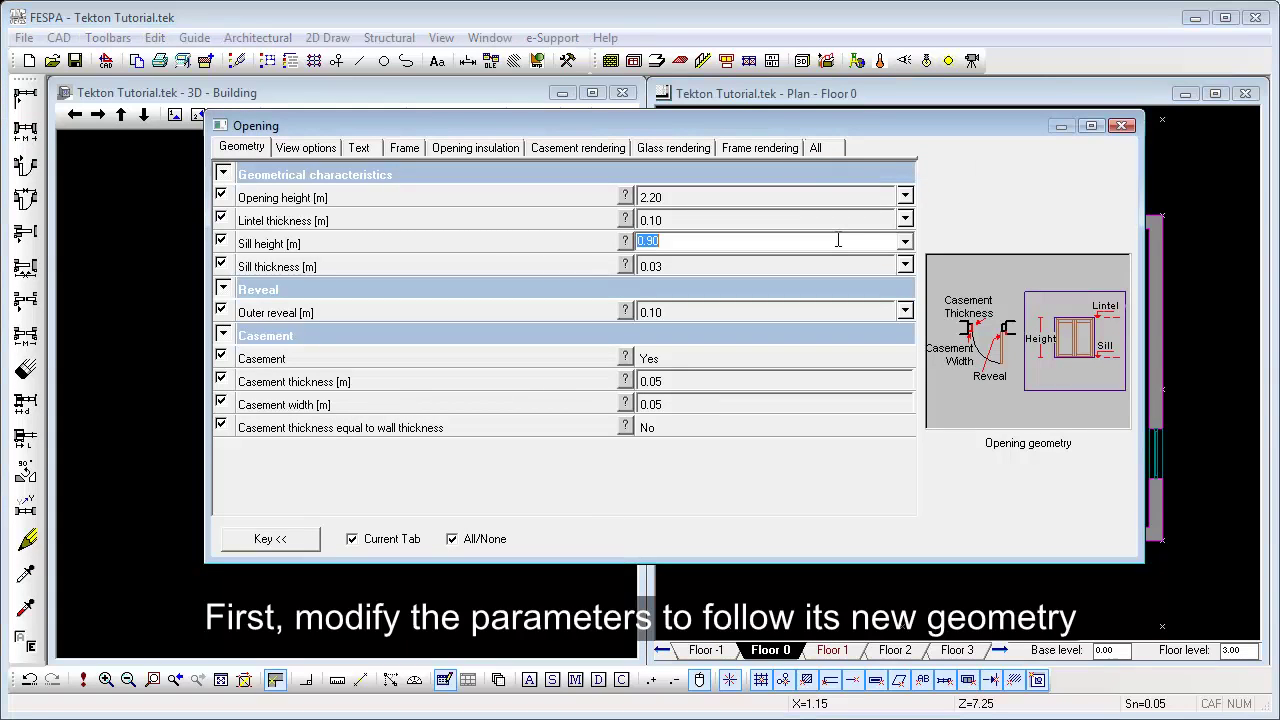
key("Tab")
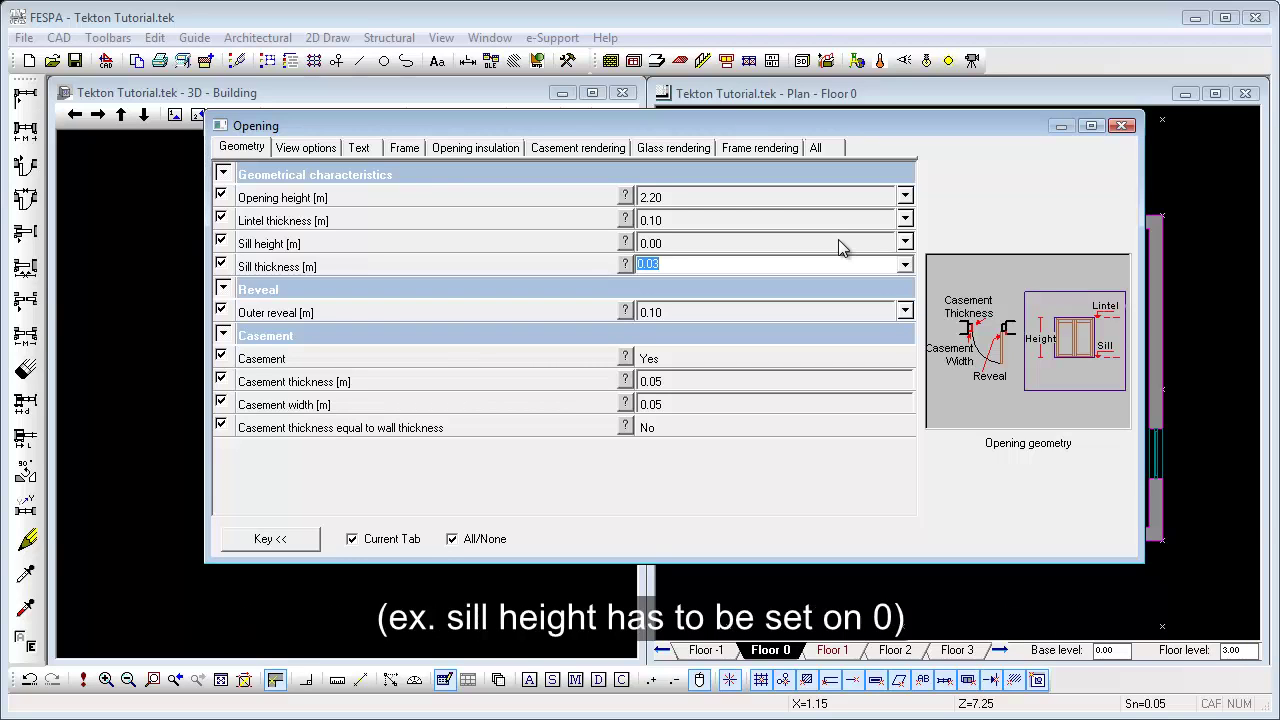
left_click(315, 150)
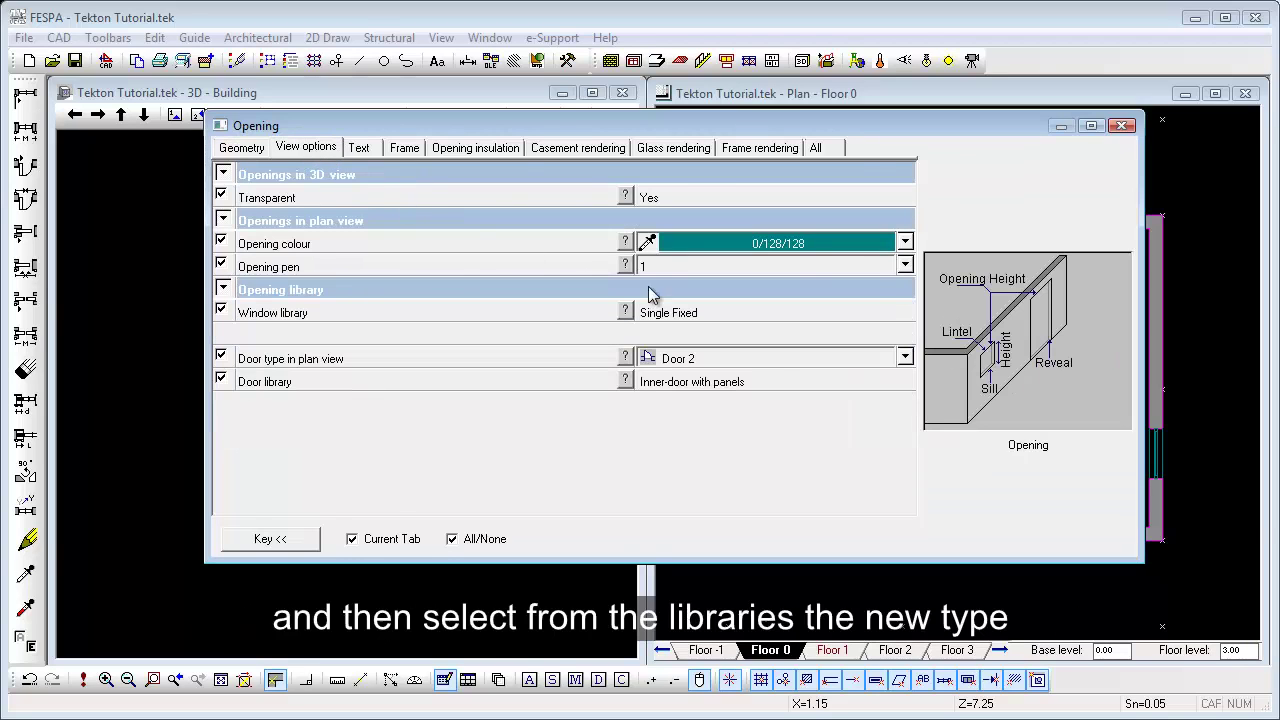
left_click(681, 316)
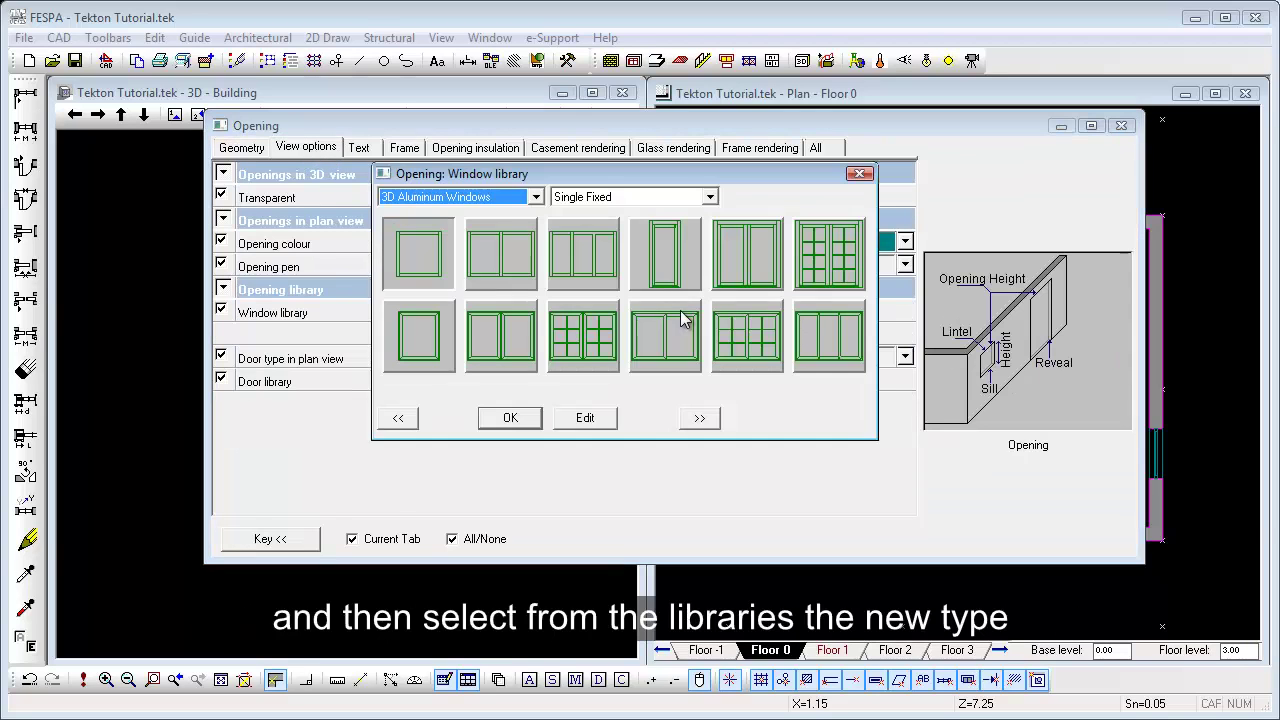
left_click(536, 197)
left_click(515, 228)
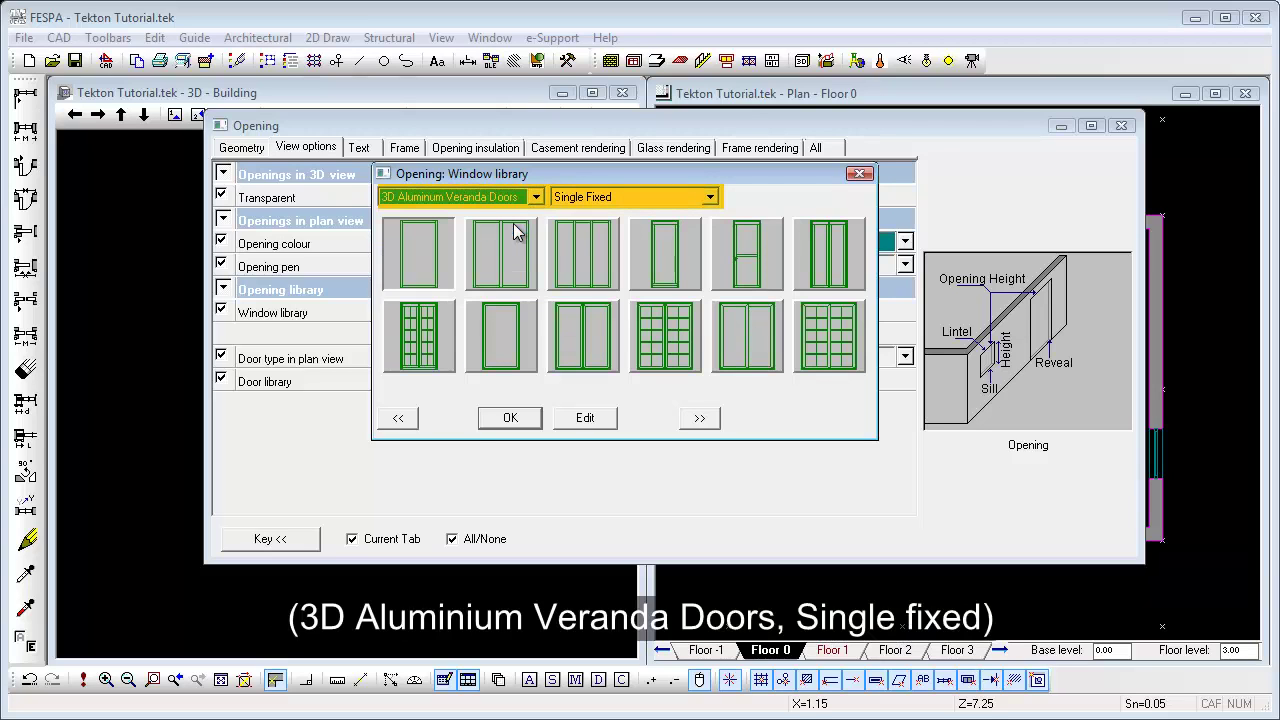
left_click(650, 200)
left_click(650, 206)
left_click(510, 417)
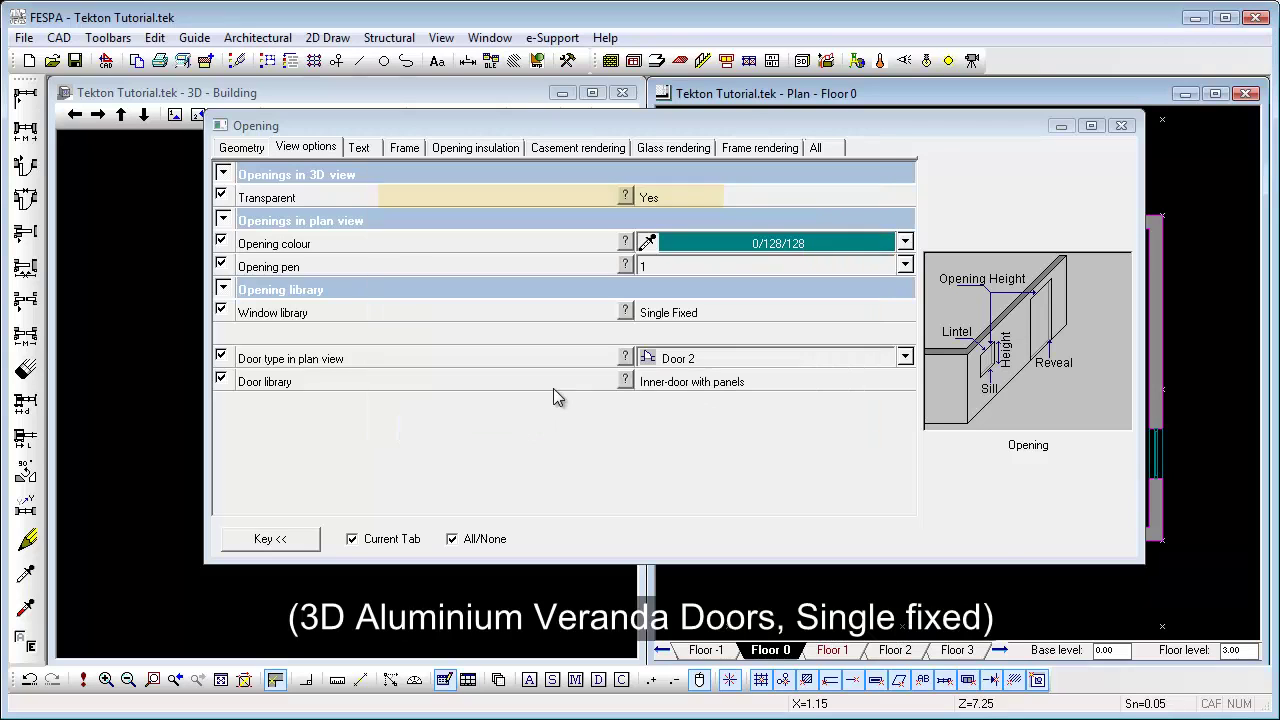
Step: Place a French door opening on the bottom outer wall near its left corner
left_click(1122, 126)
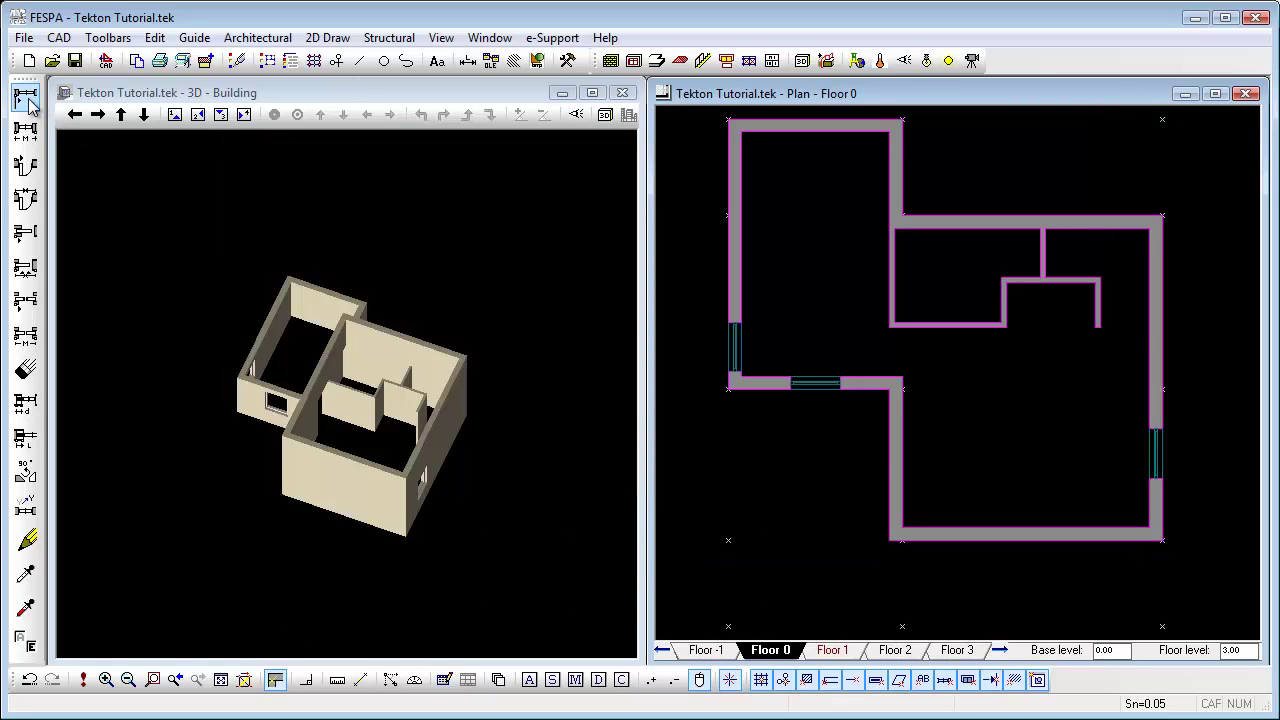
left_click(28, 100)
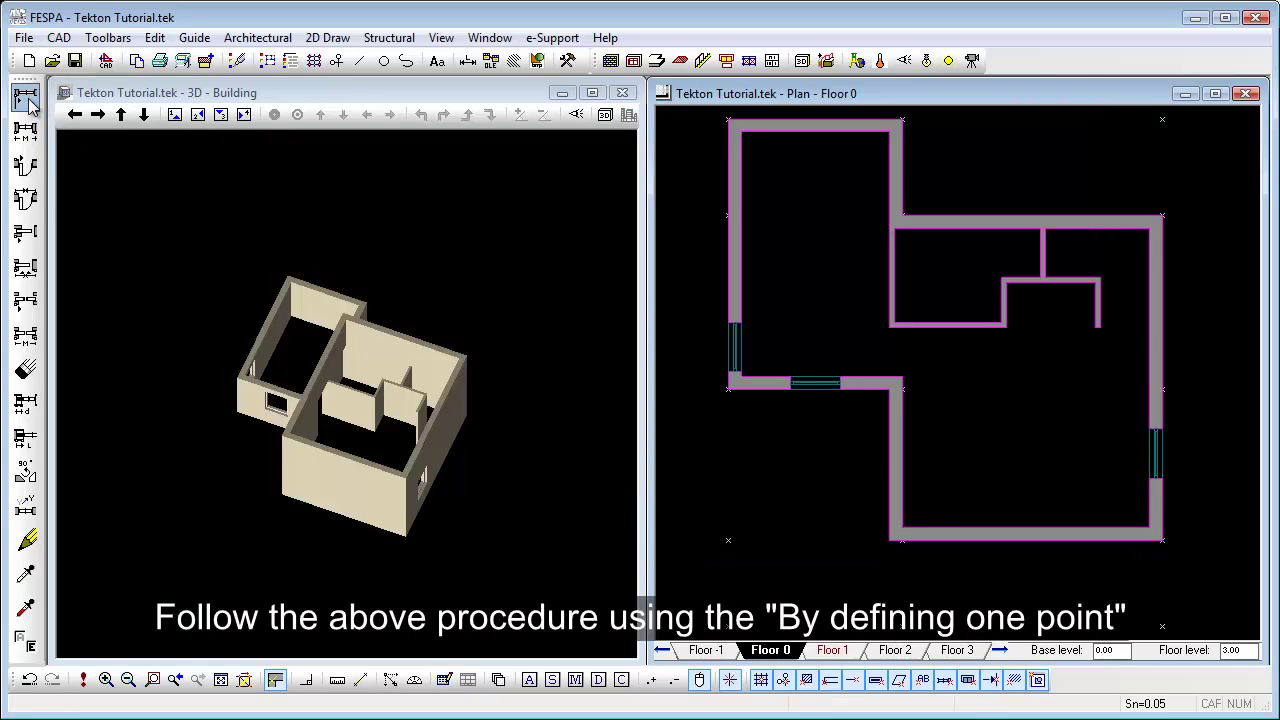
left_click(918, 536)
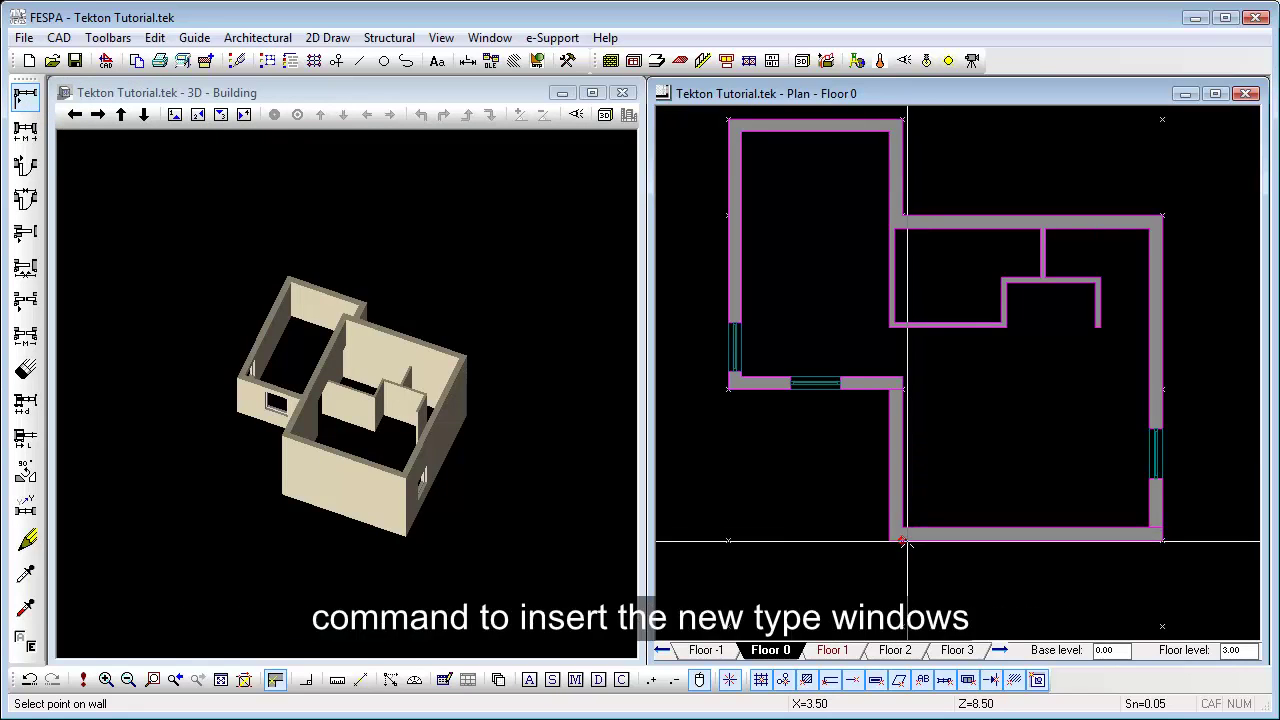
left_click(905, 539)
left_click(905, 540)
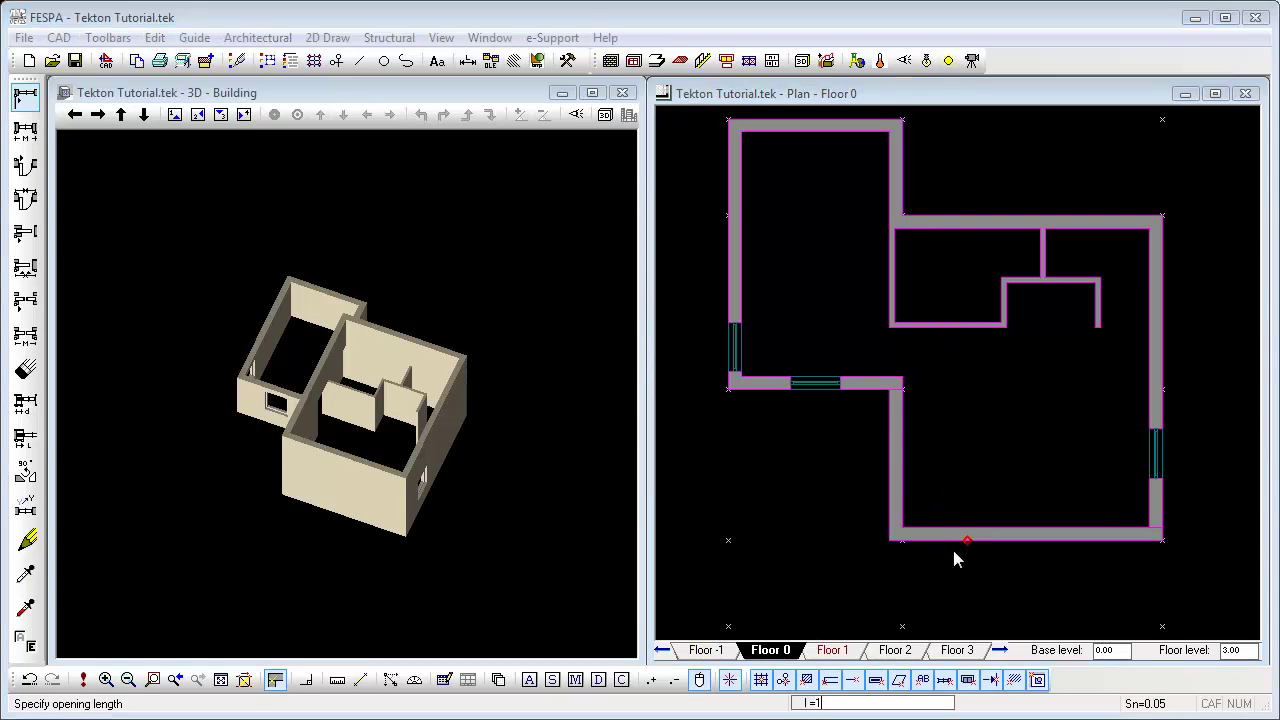
left_click(952, 546)
Step: Add a second opening on the bottom wall near its right corner
left_click(1100, 538)
left_click(1150, 530)
left_click(1150, 530)
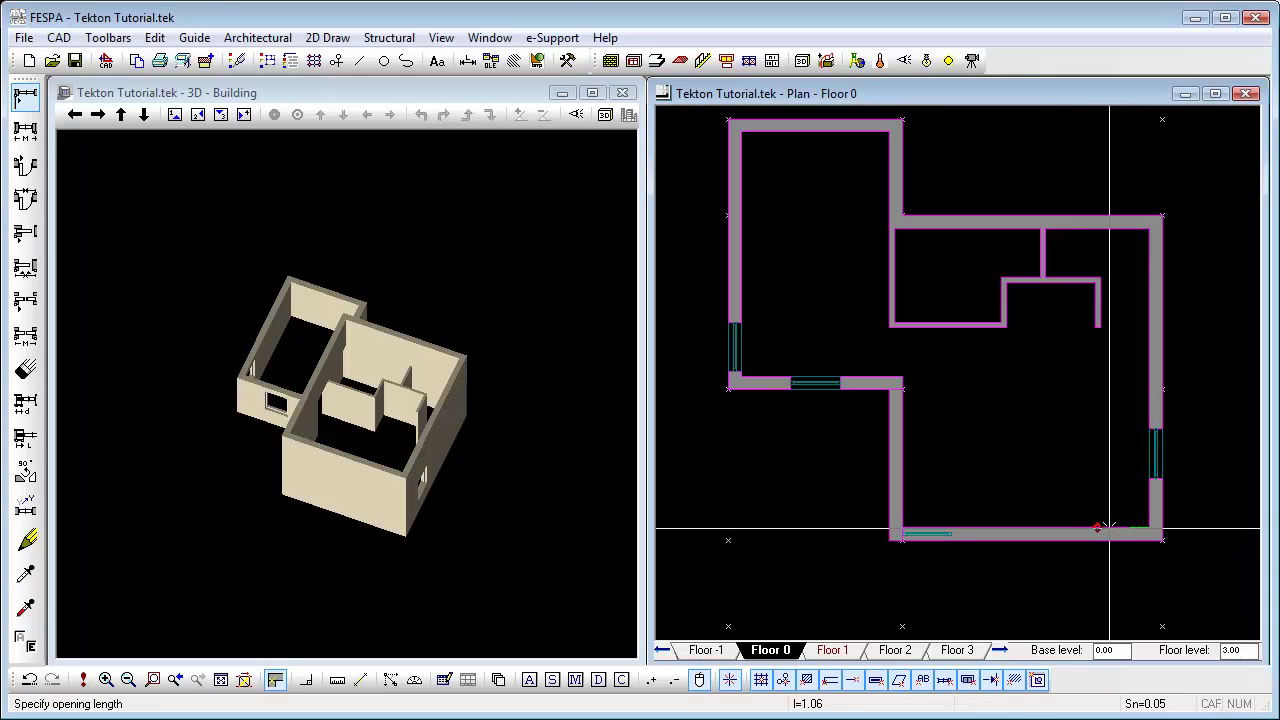
left_click(1108, 528)
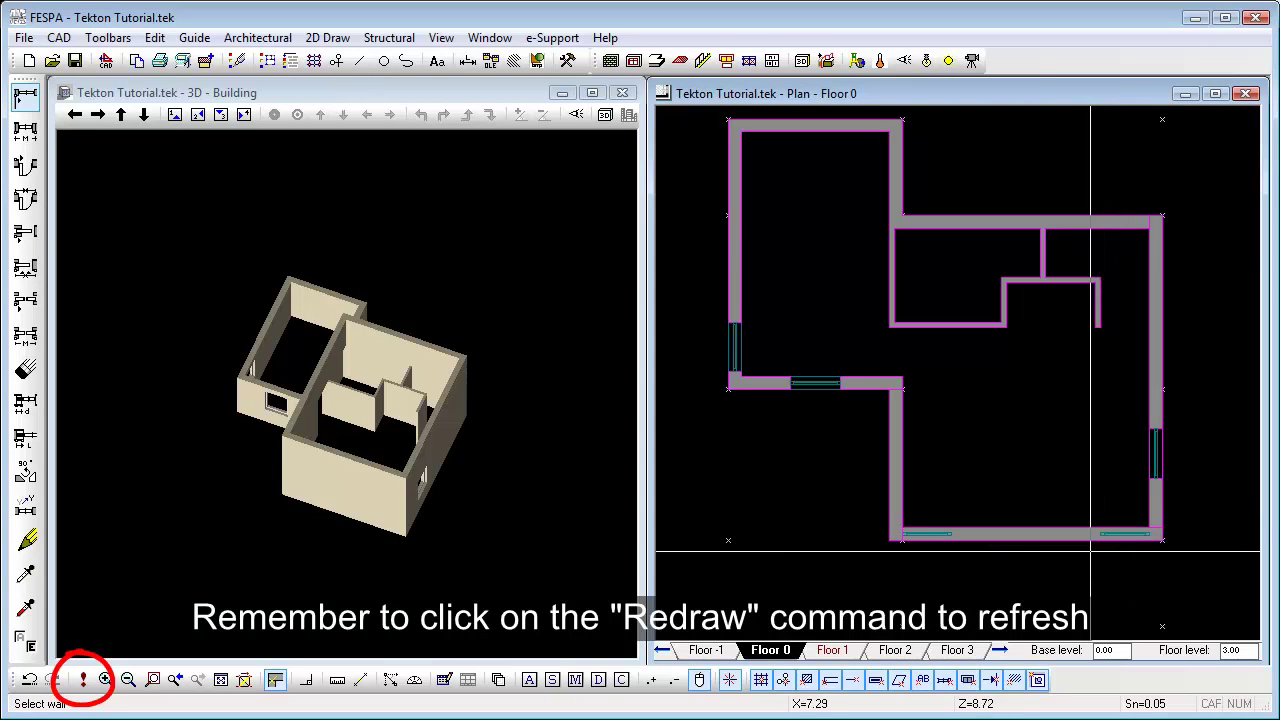
Step: Add a 1.05 m window on the right outer wall
left_click(1160, 372)
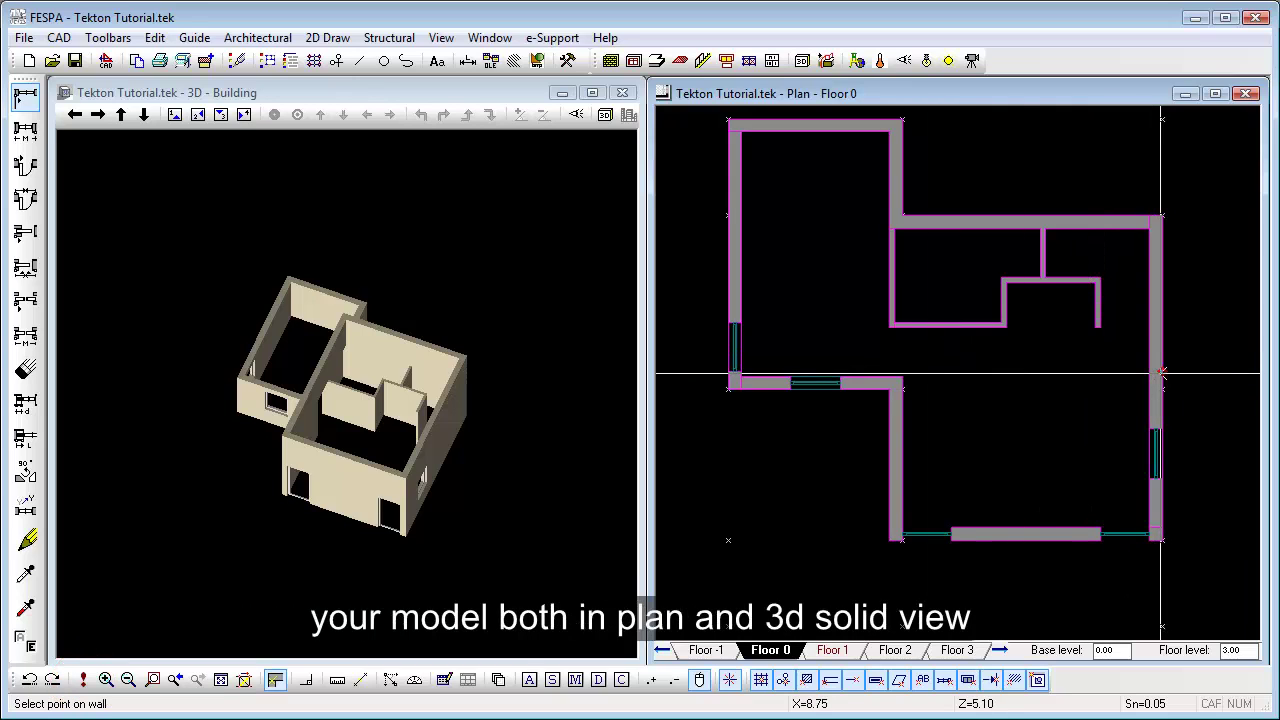
left_click(1161, 426)
type("1")
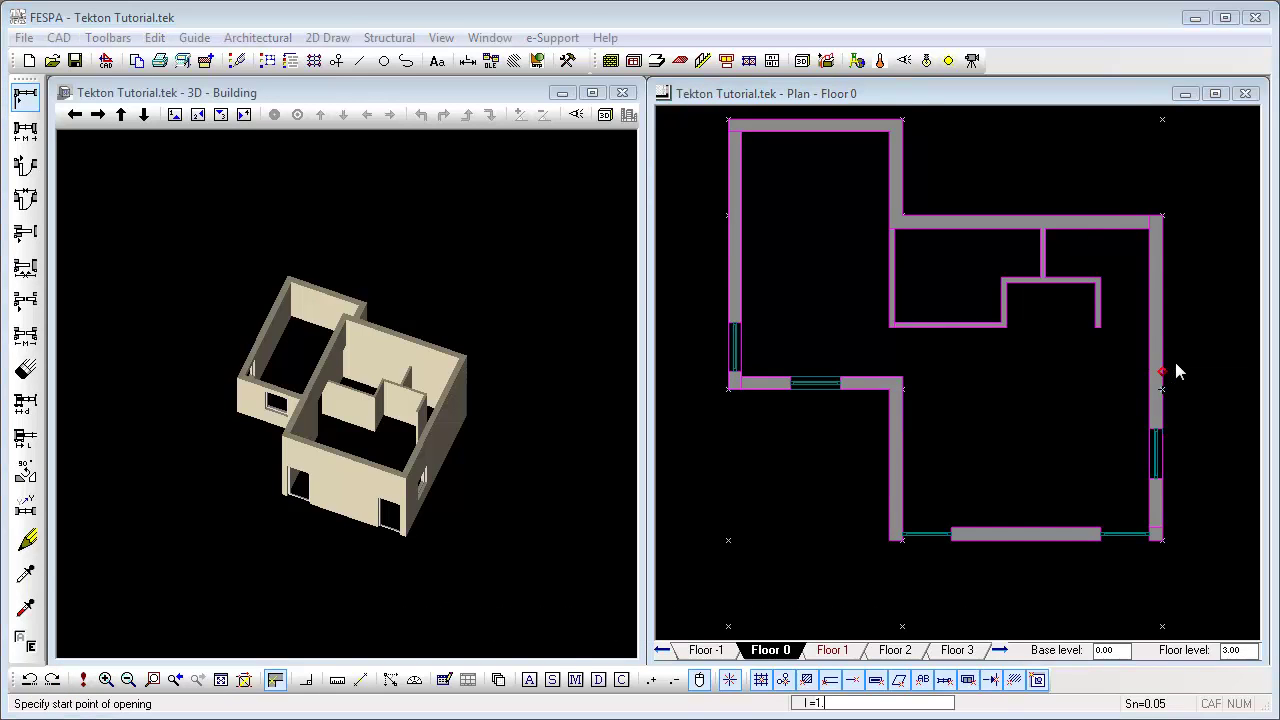
type(".05")
key("Return")
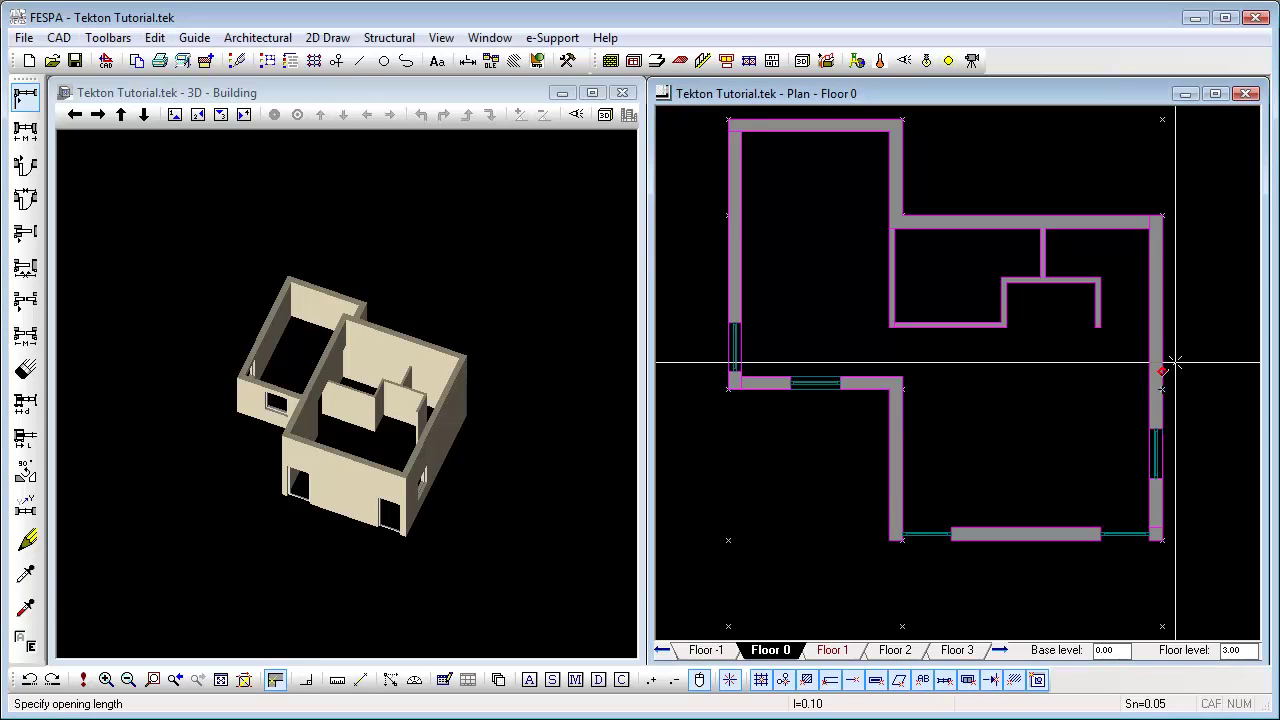
left_click(1187, 343)
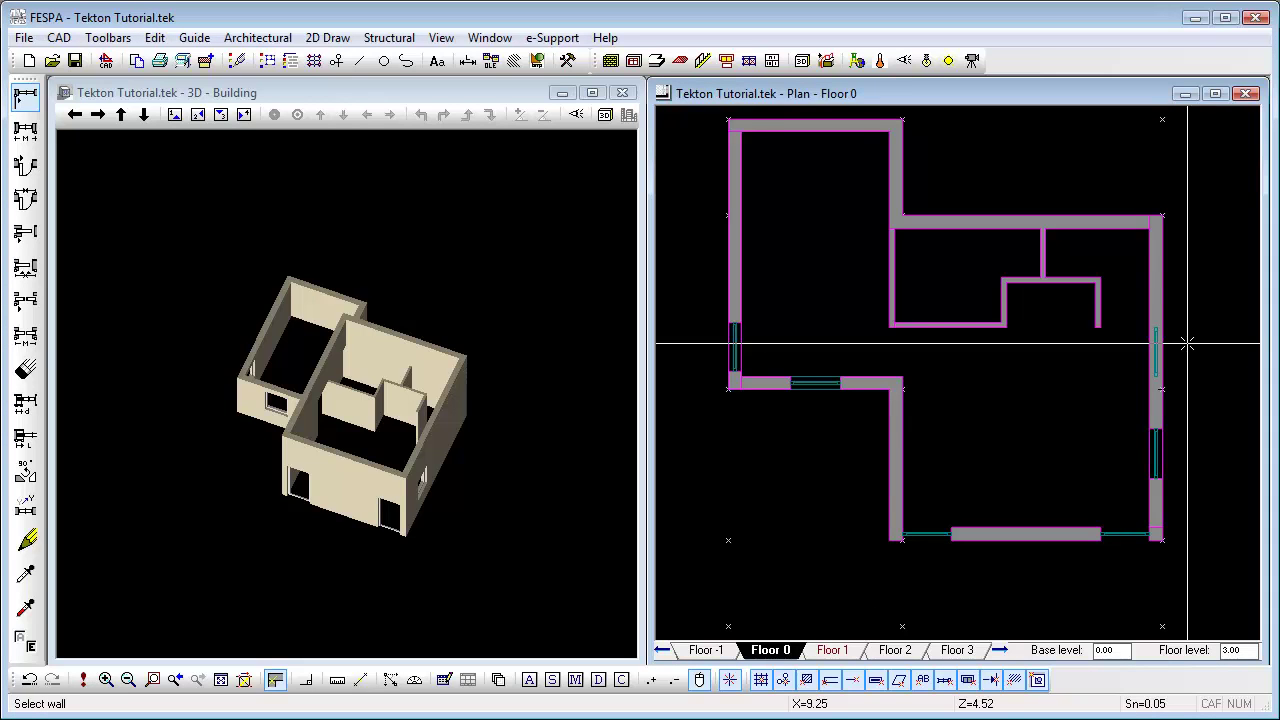
Step: Choose the opened panelled door from 3D Doors, keeping 2.20 m height and 0.00 sill
right_click(789, 210)
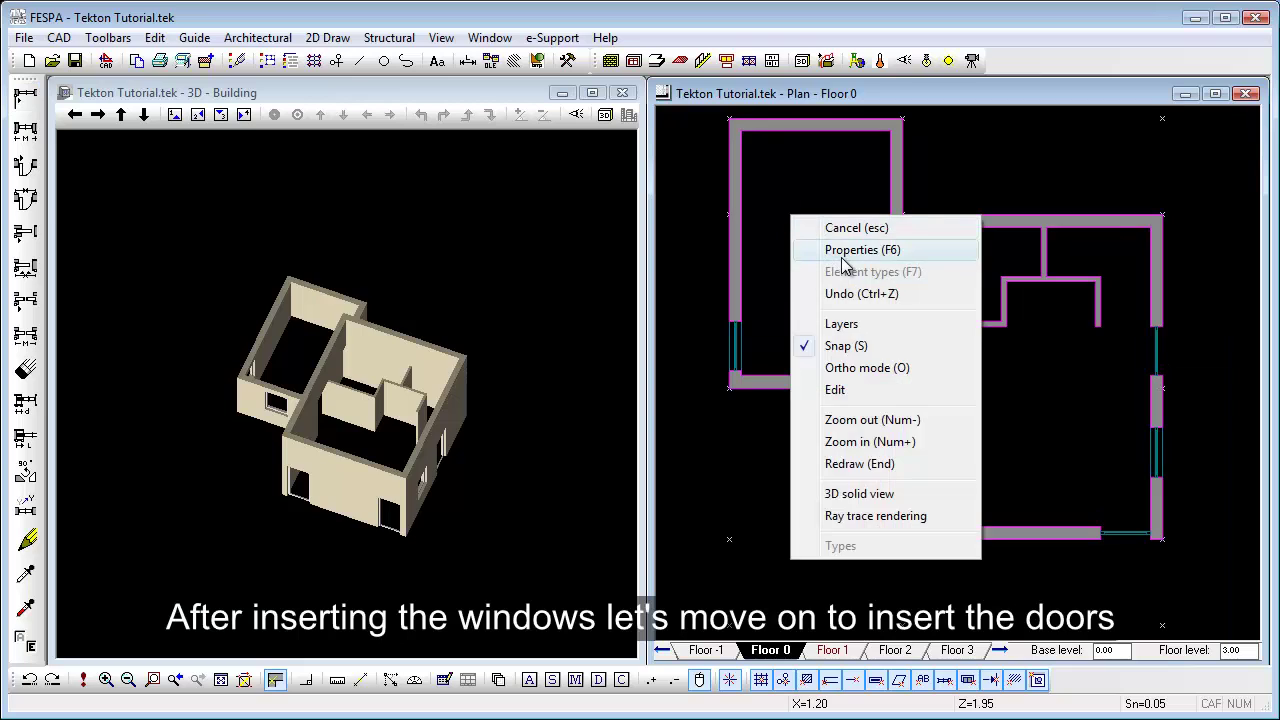
left_click(843, 260)
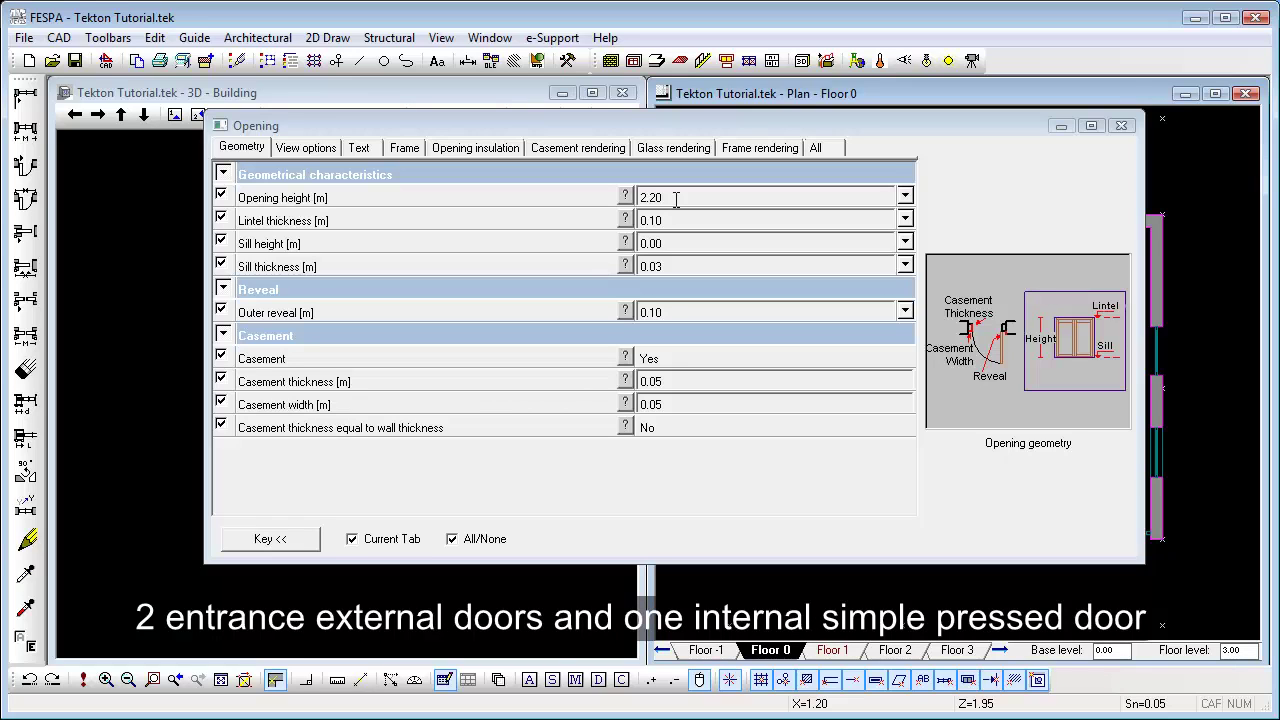
left_click(676, 198)
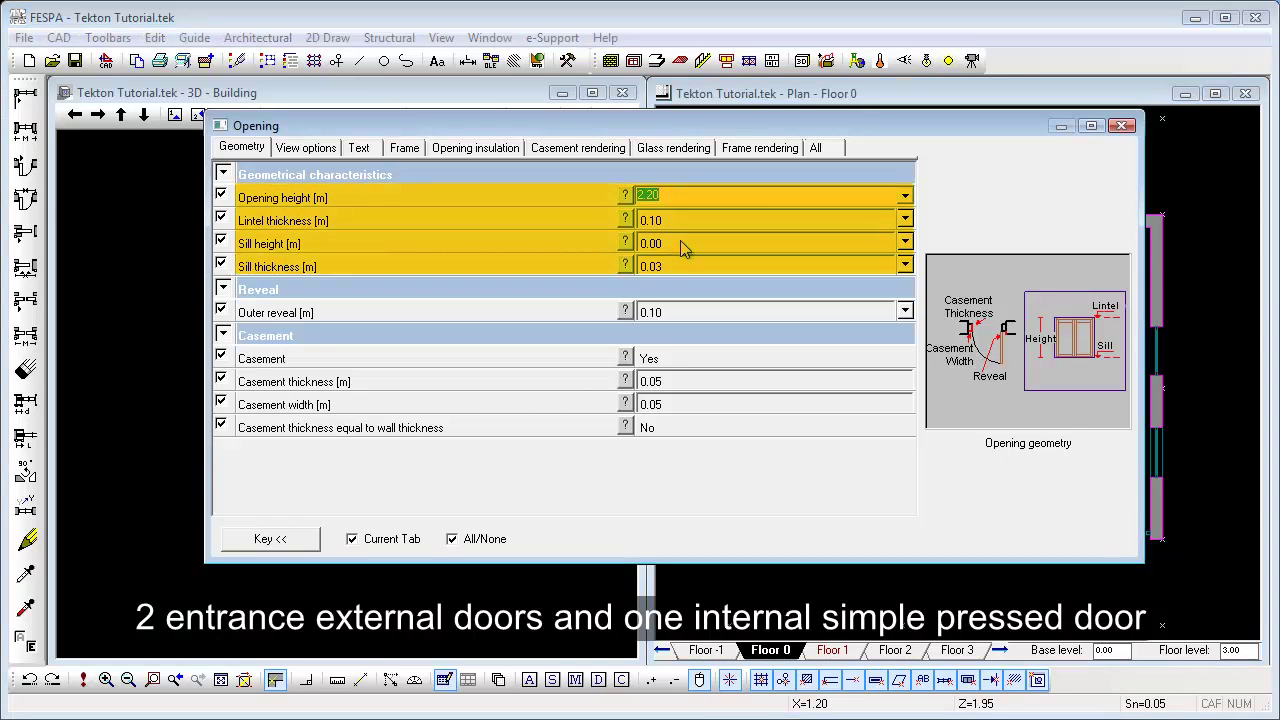
left_click(680, 243)
left_click(322, 151)
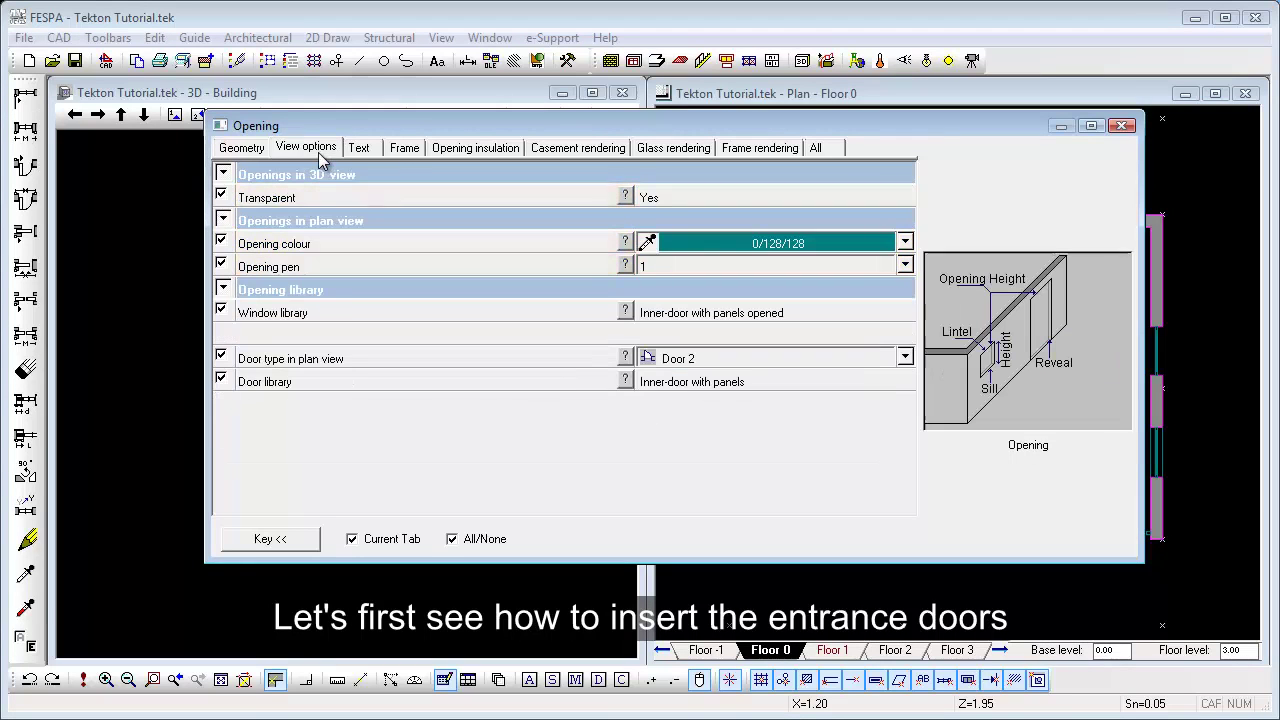
left_click(700, 316)
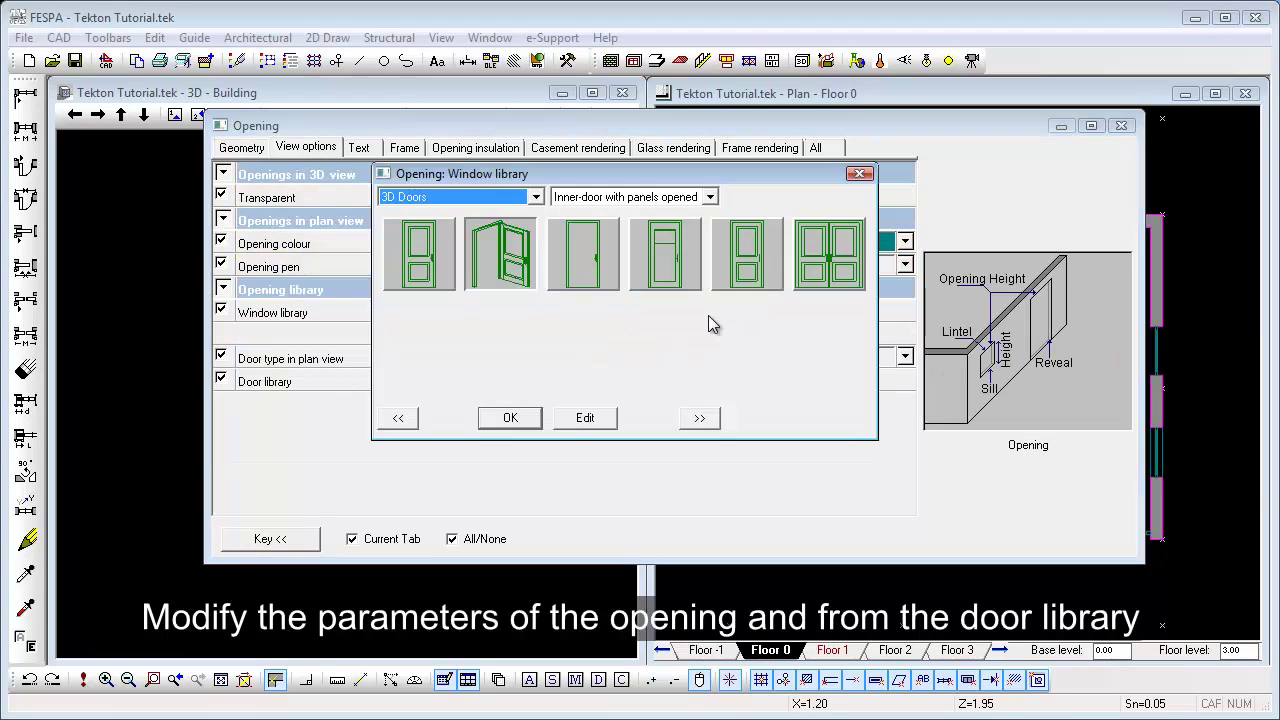
left_click(536, 197)
left_click(505, 210)
left_click(518, 240)
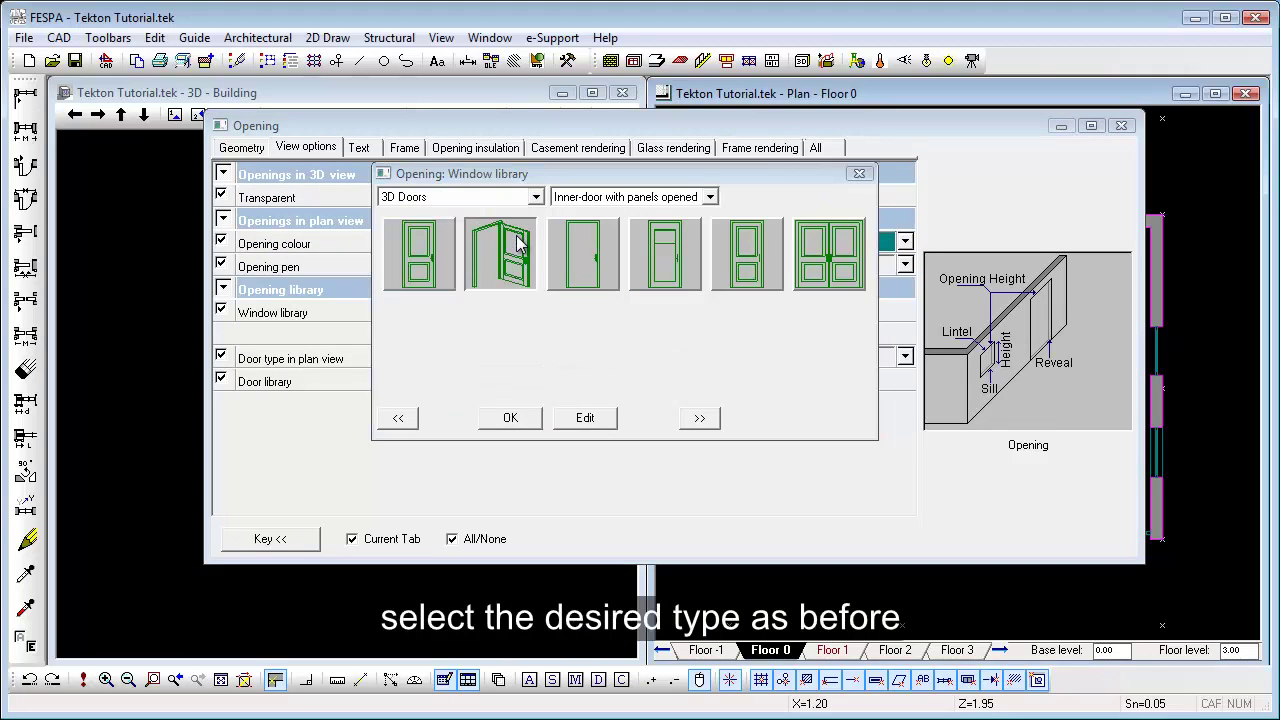
left_click(510, 417)
Step: Insert a door in the central vertical wall and rotate it 90° to swing right
left_click(1121, 126)
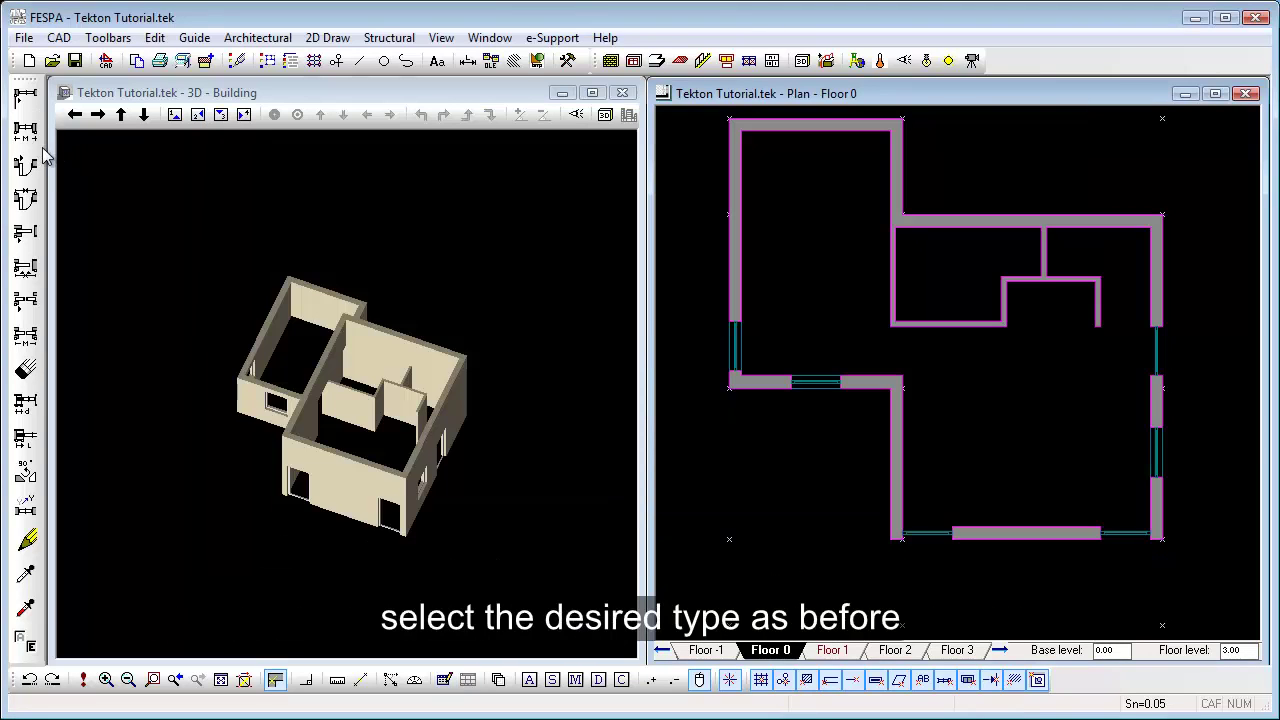
left_click(25, 167)
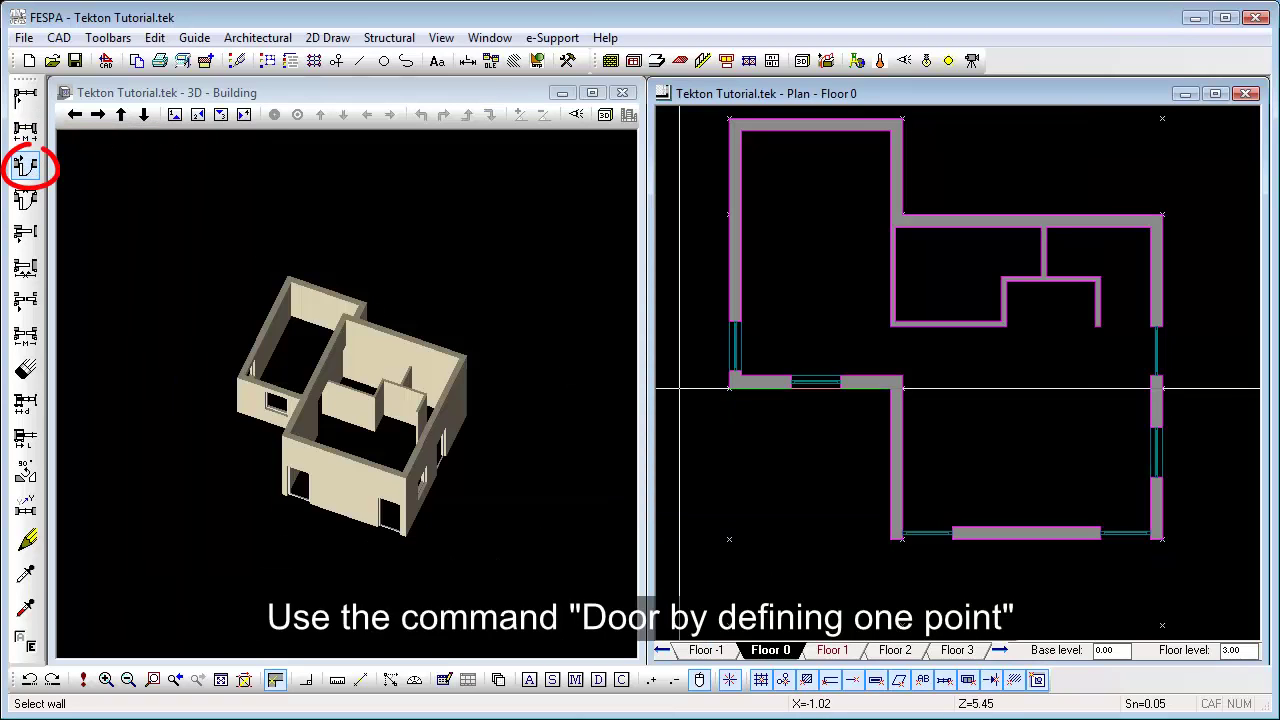
left_click(900, 443)
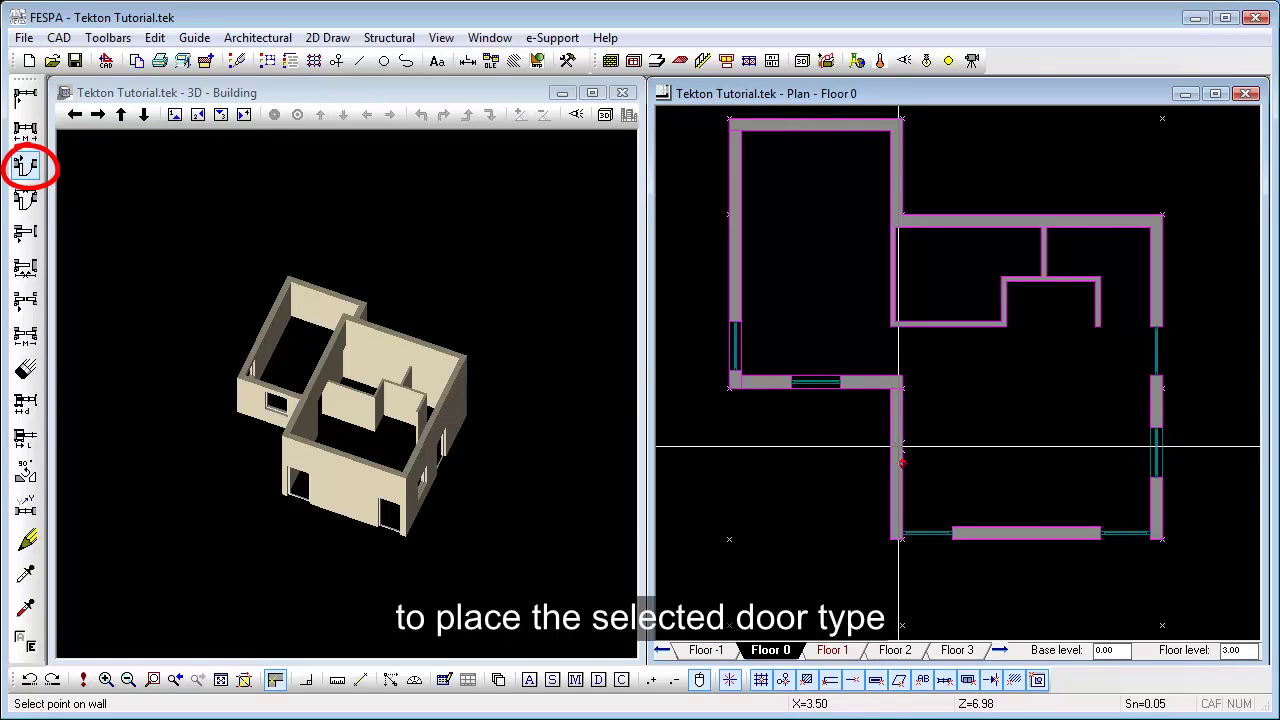
left_click(890, 538)
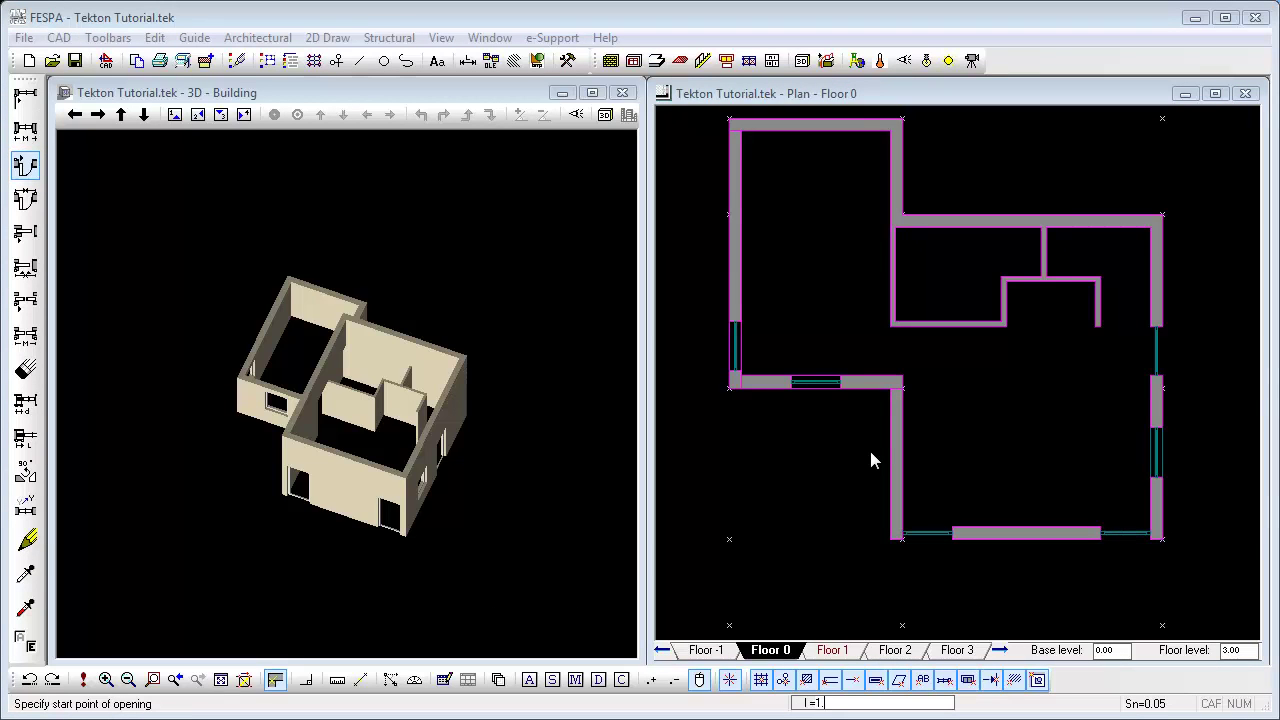
left_click(871, 453)
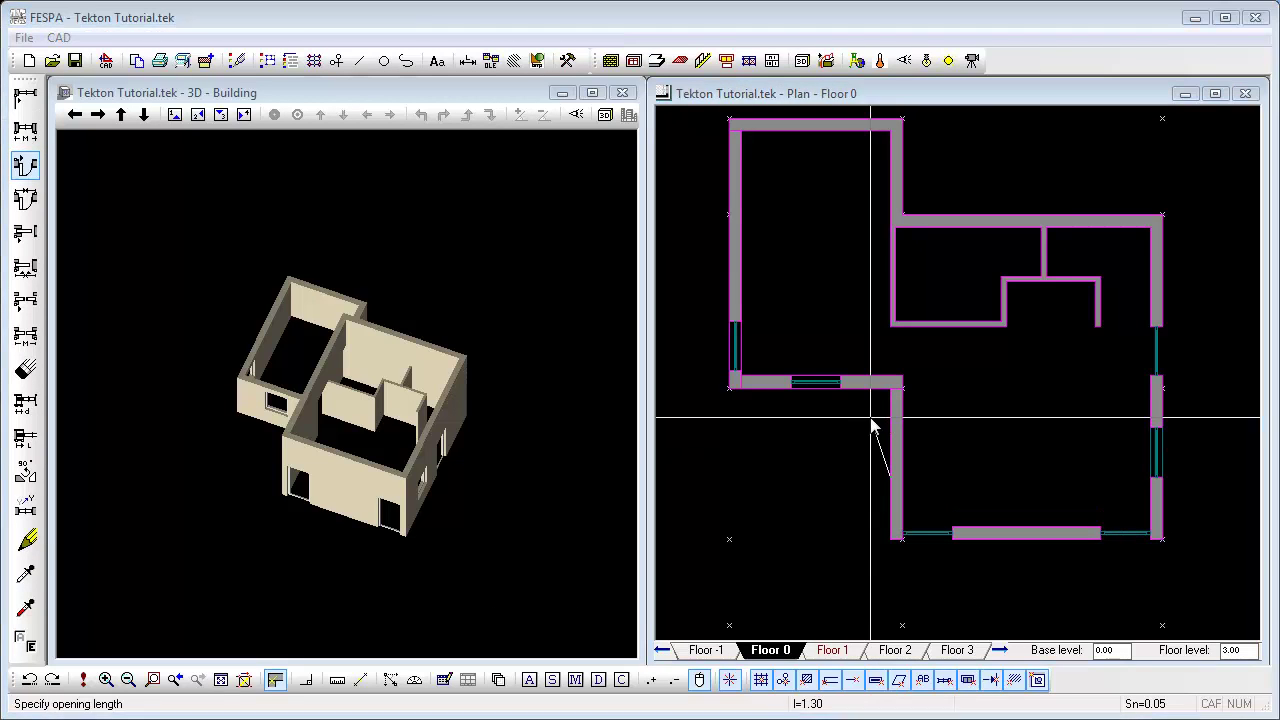
left_click(869, 413)
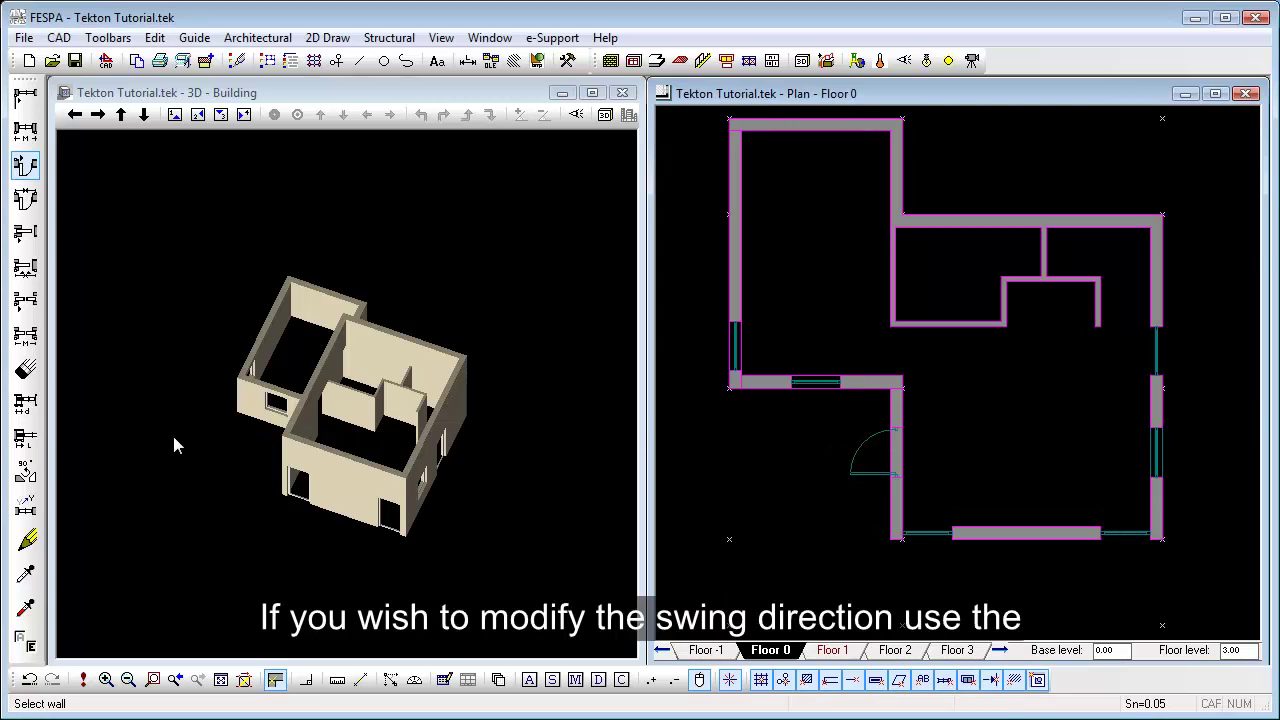
left_click(26, 474)
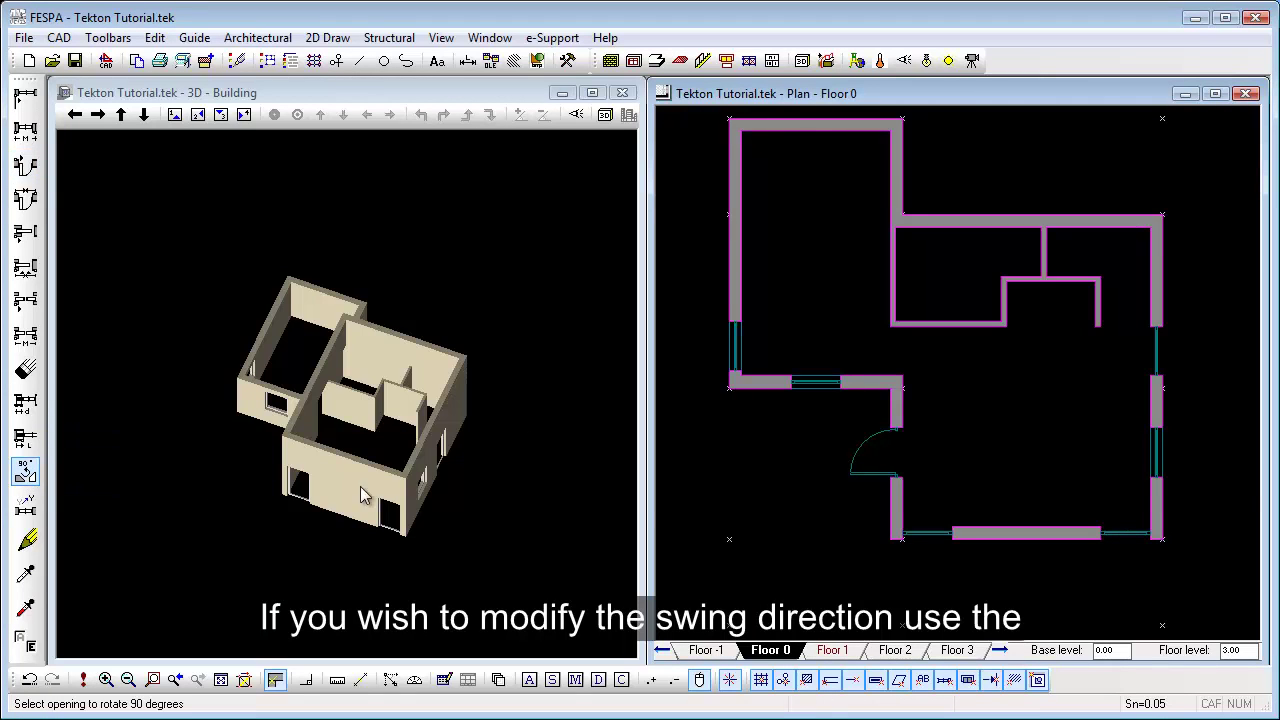
left_click(897, 436)
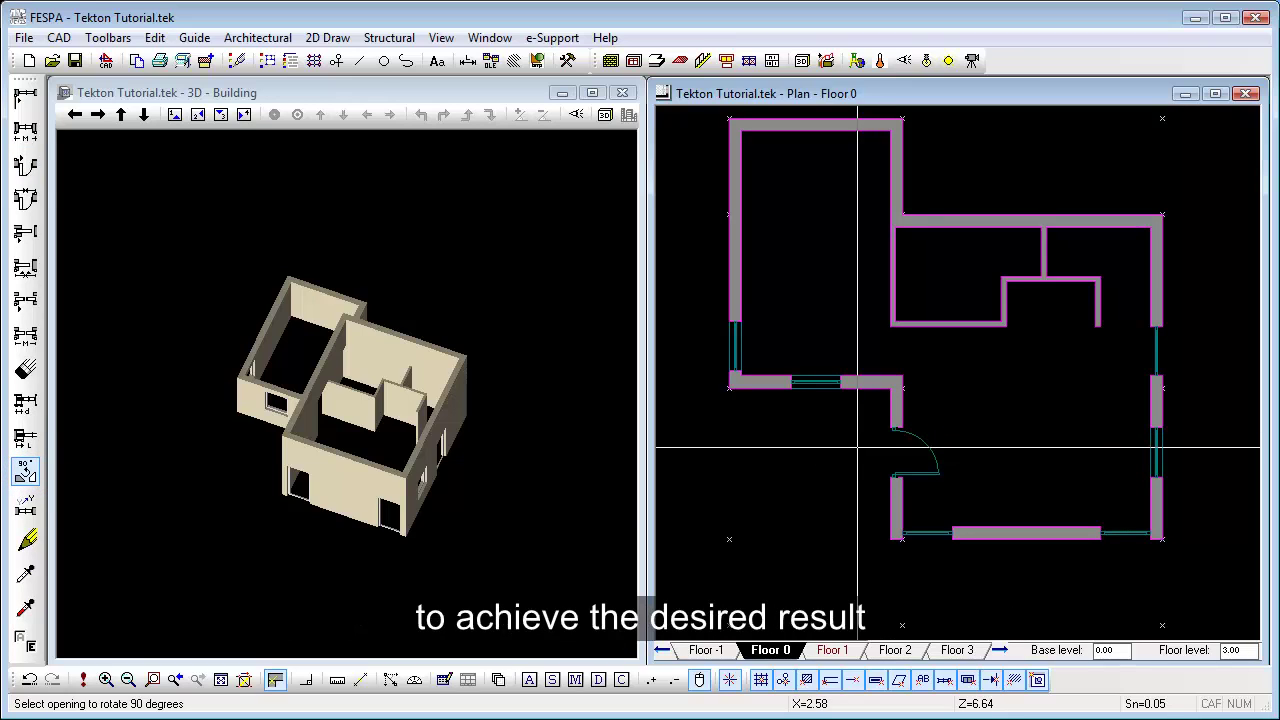
Step: Insert a 1 m door at the top corner of the upper vertical wall
left_click(334, 99)
left_click(736, 100)
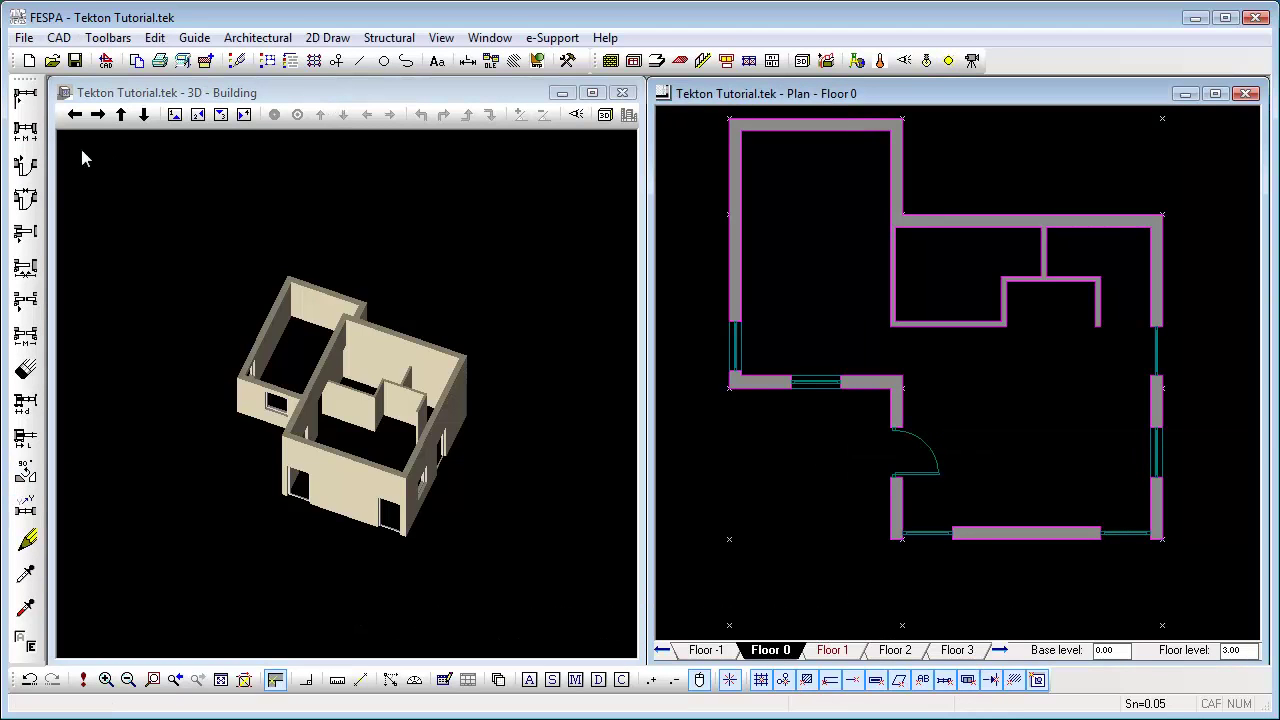
left_click(38, 176)
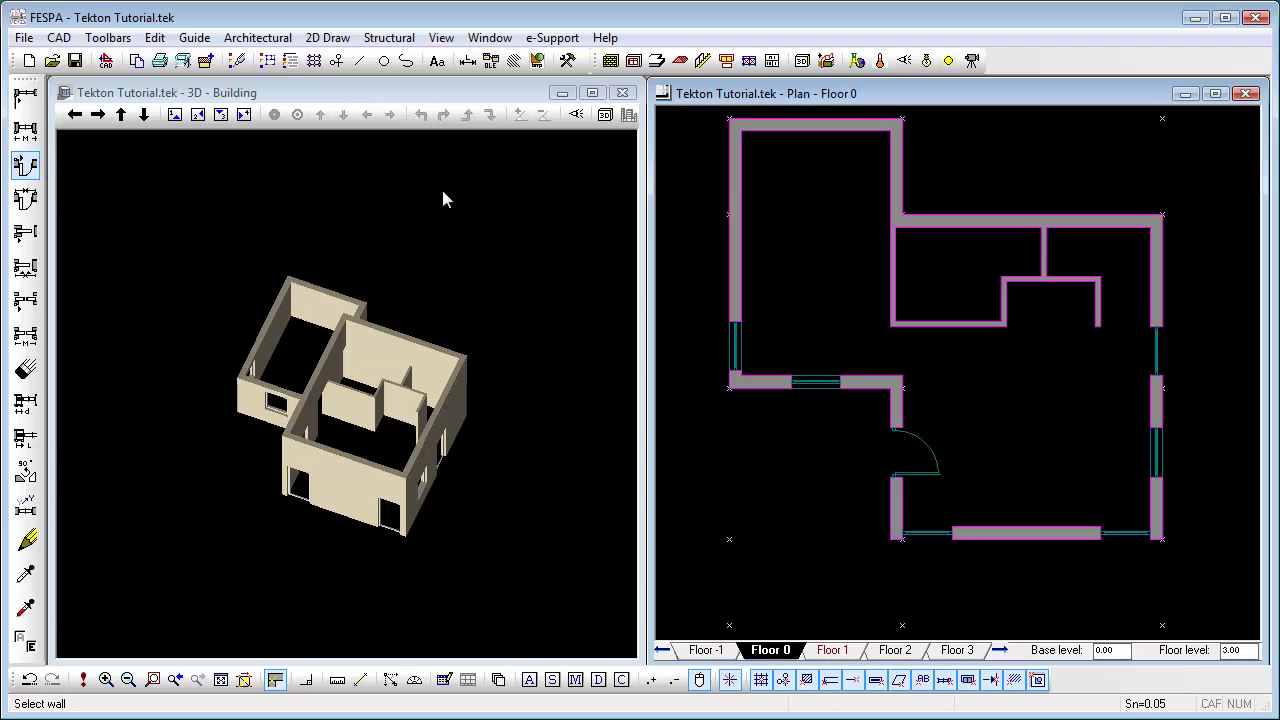
left_click(897, 188)
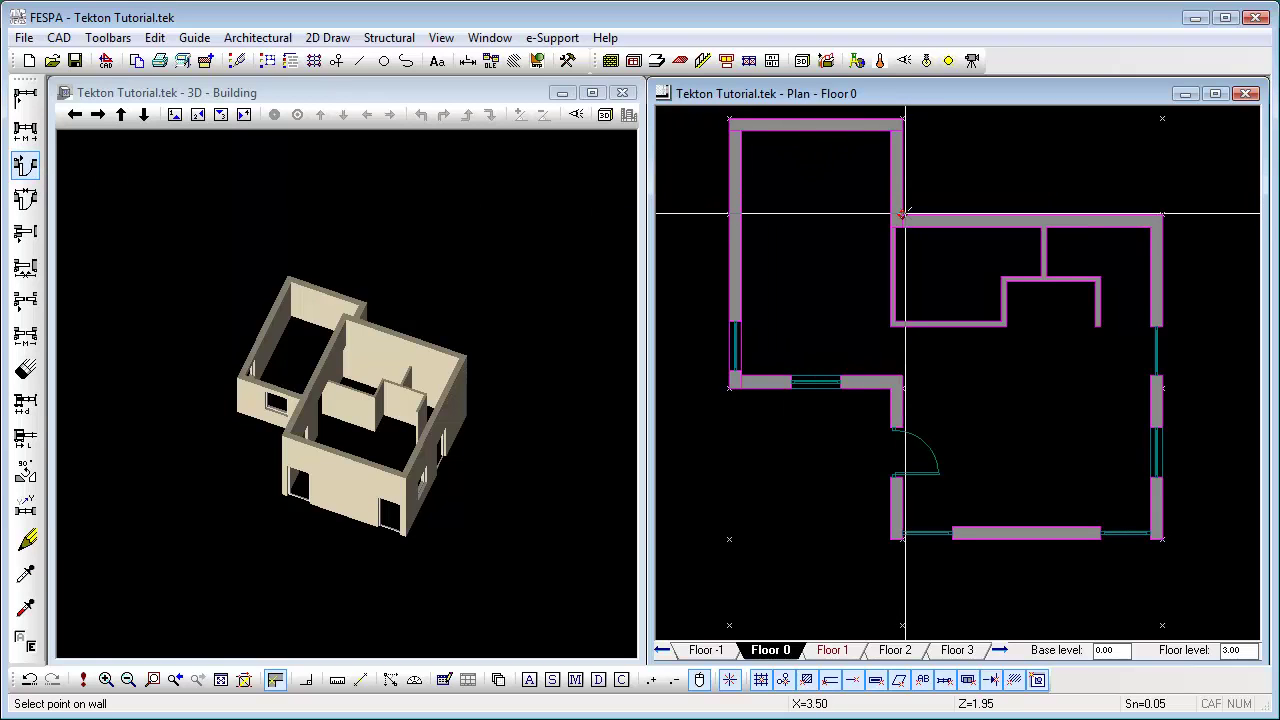
left_click(903, 213)
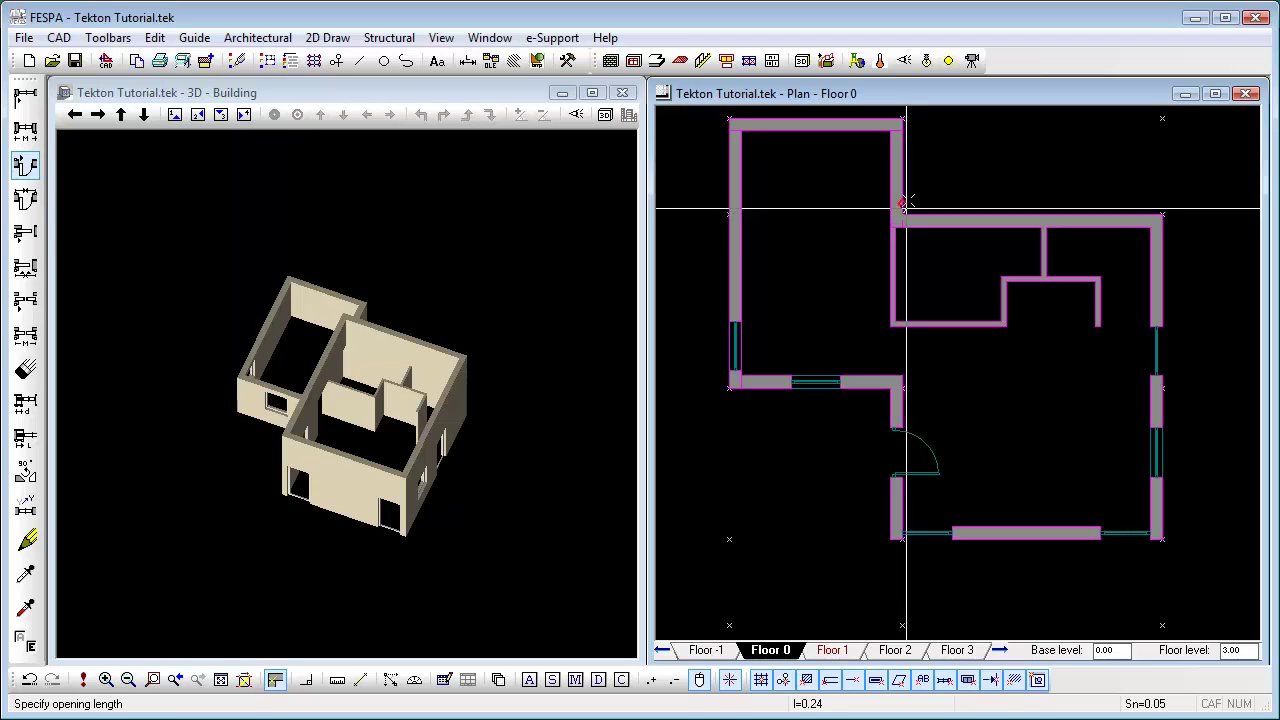
left_click(910, 172)
type("1")
key("Return")
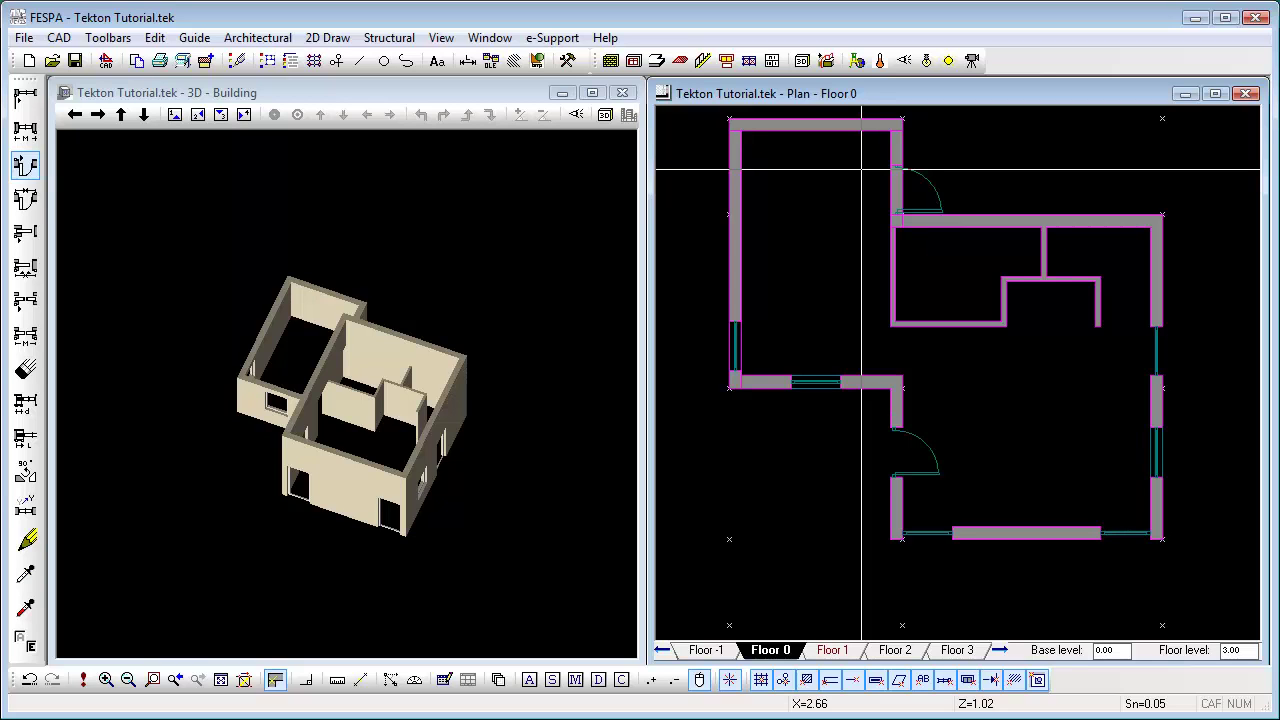
Step: Switch the opening type to the 3D Doors 'Inner-door with panels' and close the properties
right_click(797, 215)
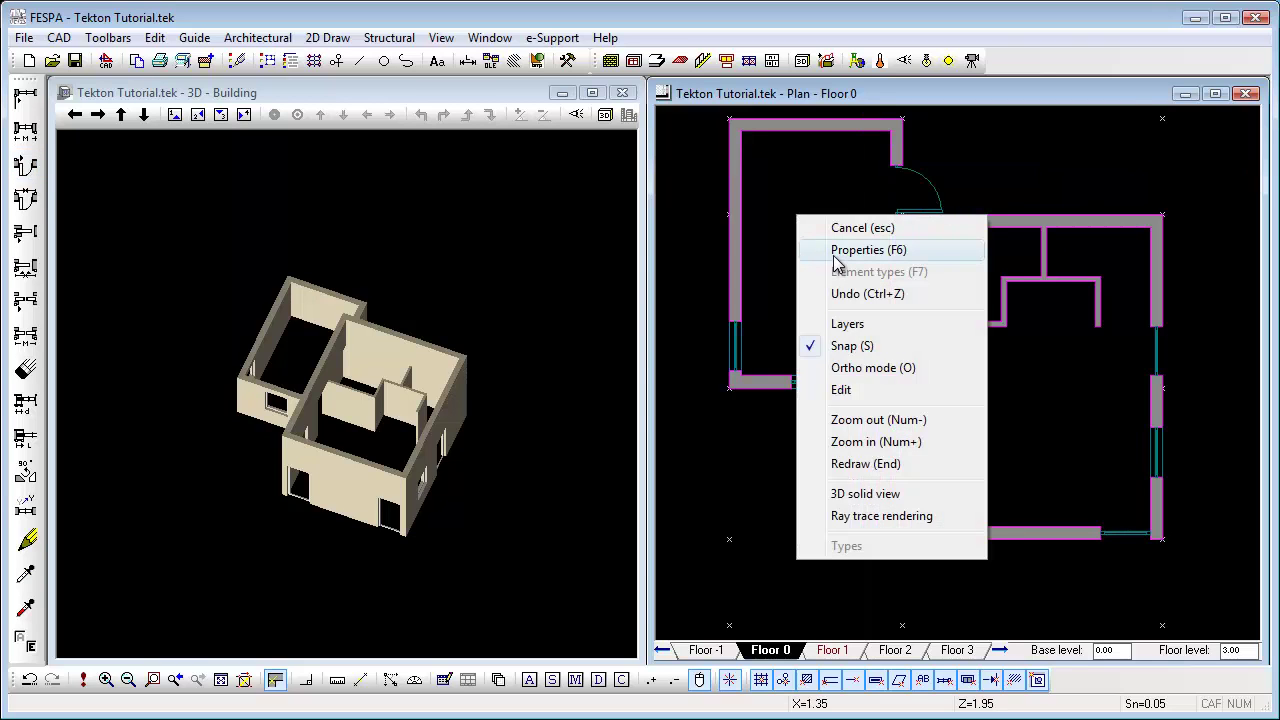
left_click(838, 250)
left_click(318, 151)
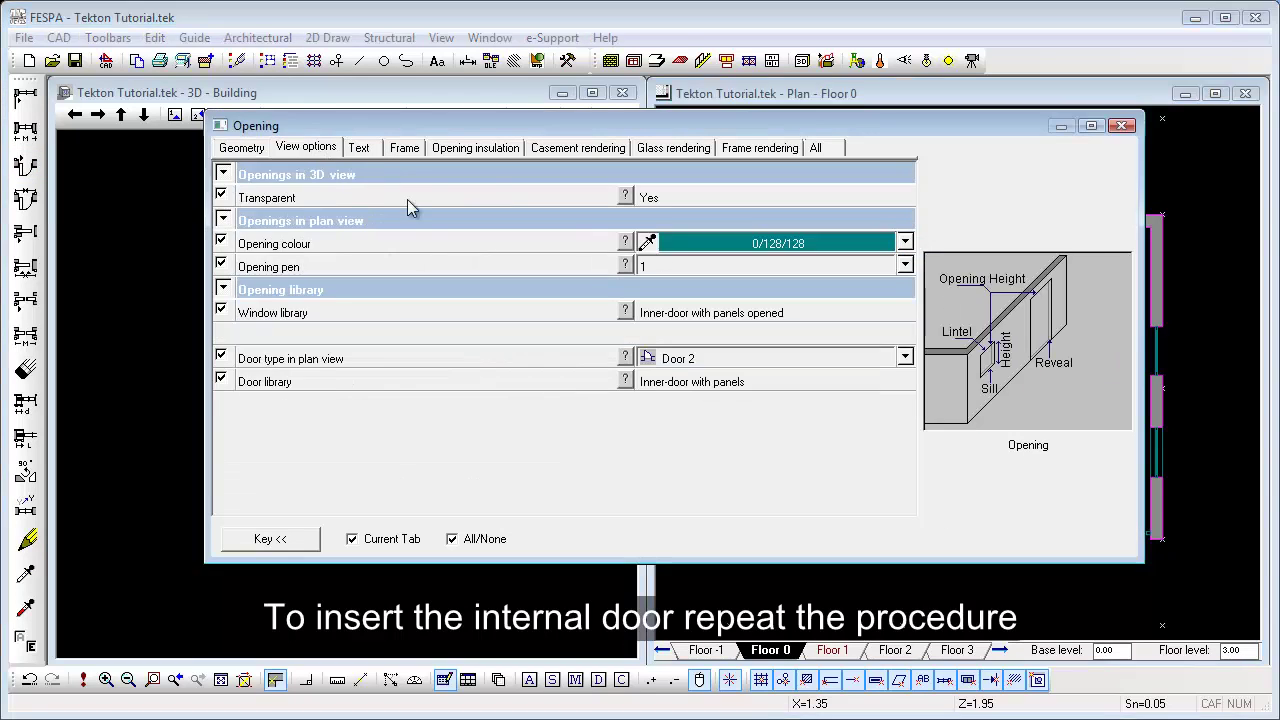
left_click(672, 386)
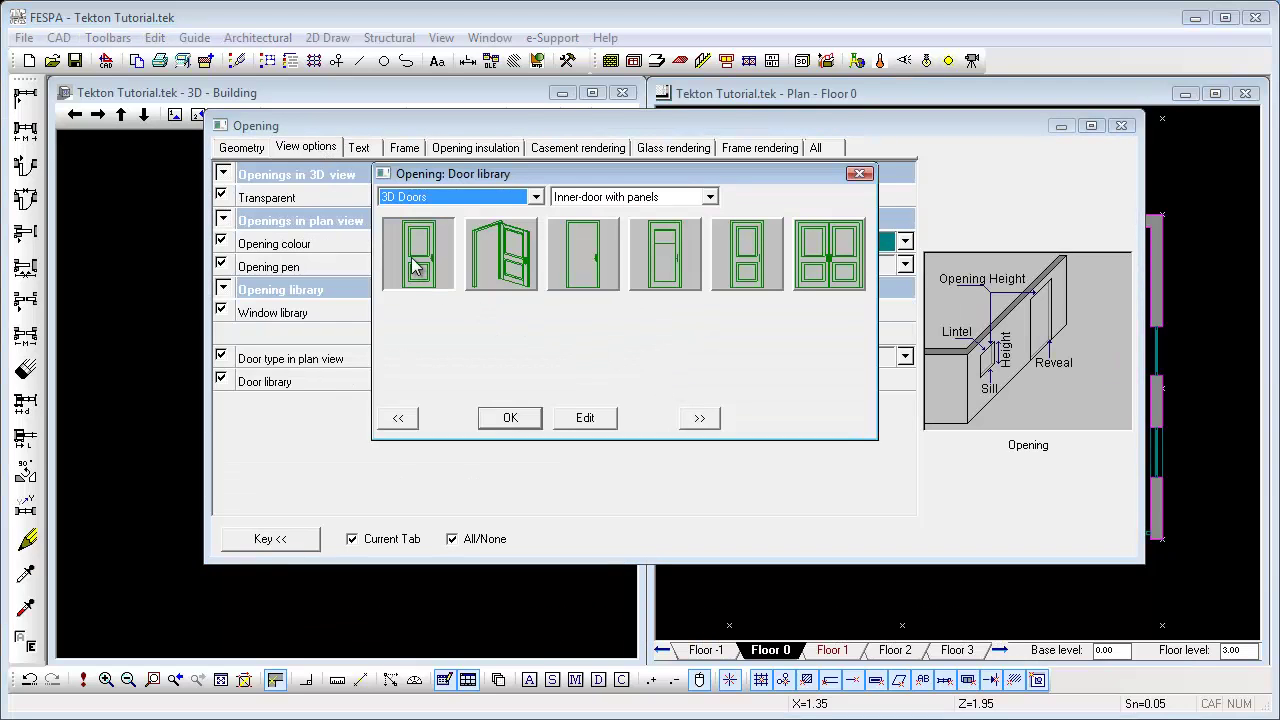
left_click(518, 420)
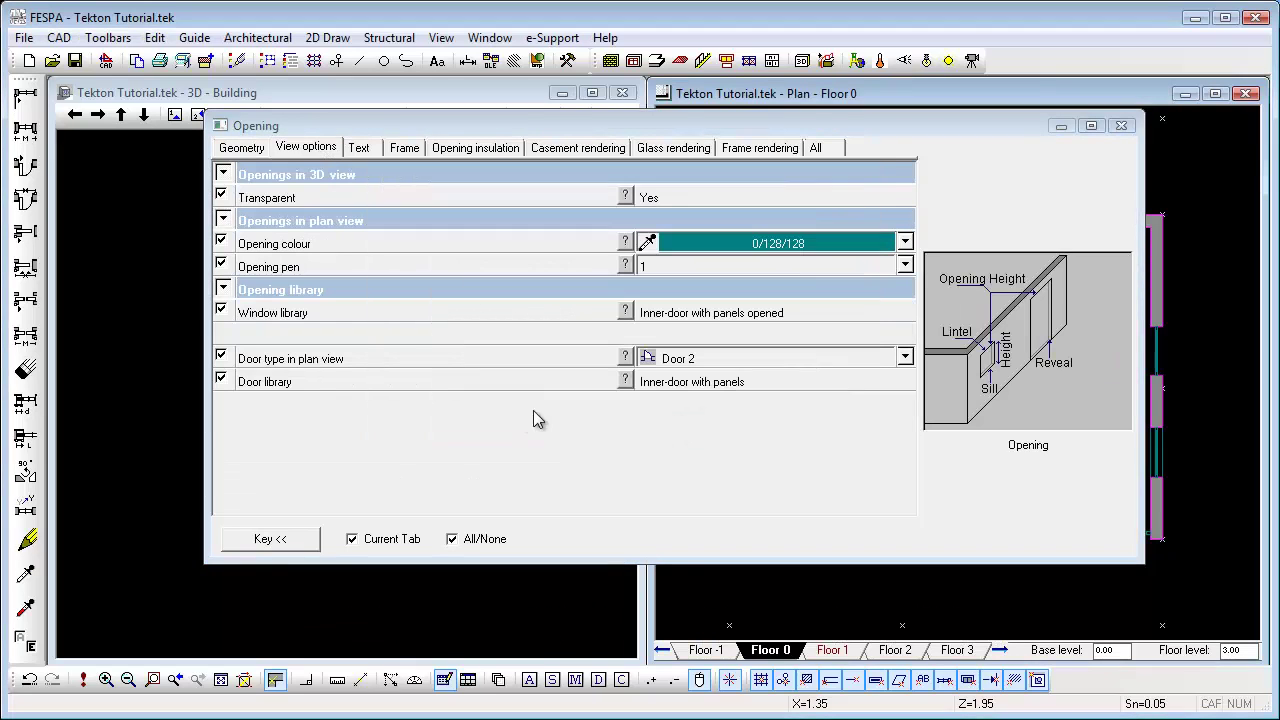
left_click(1121, 126)
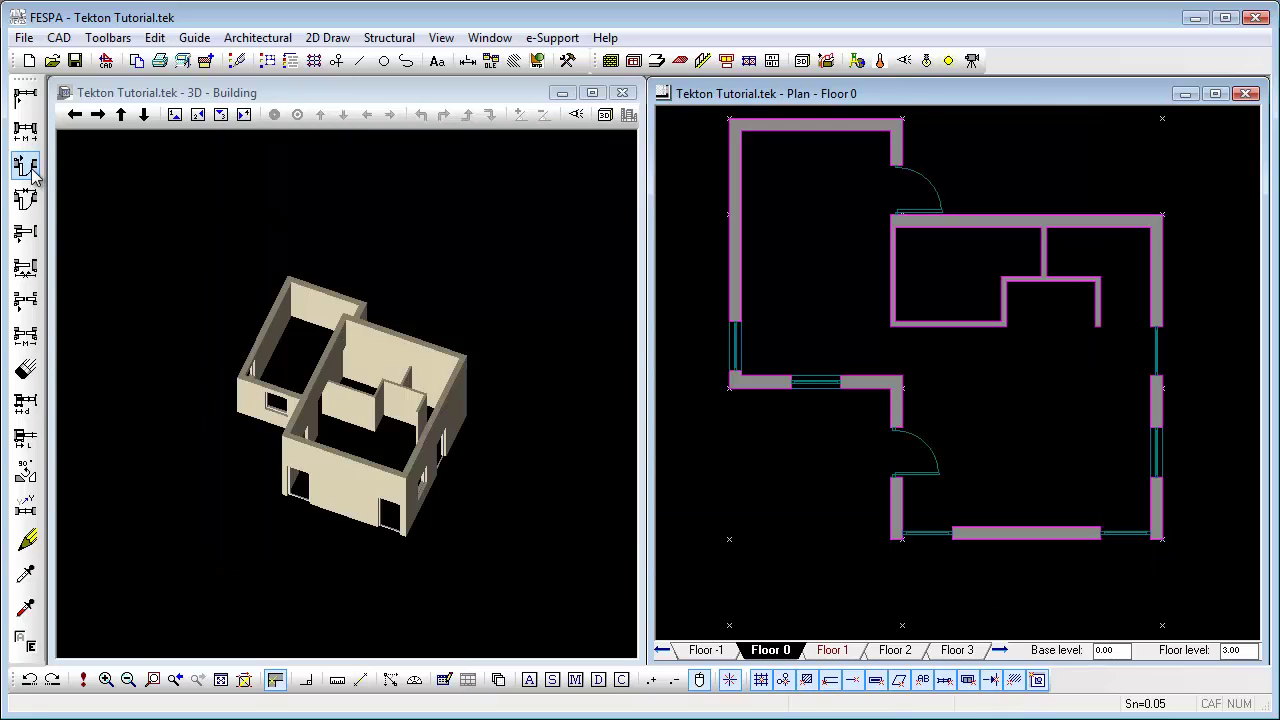
Step: Insert a 0.8 m inner door at 0.1 offset, rotate it 90° into the room, and redraw
left_click(26, 166)
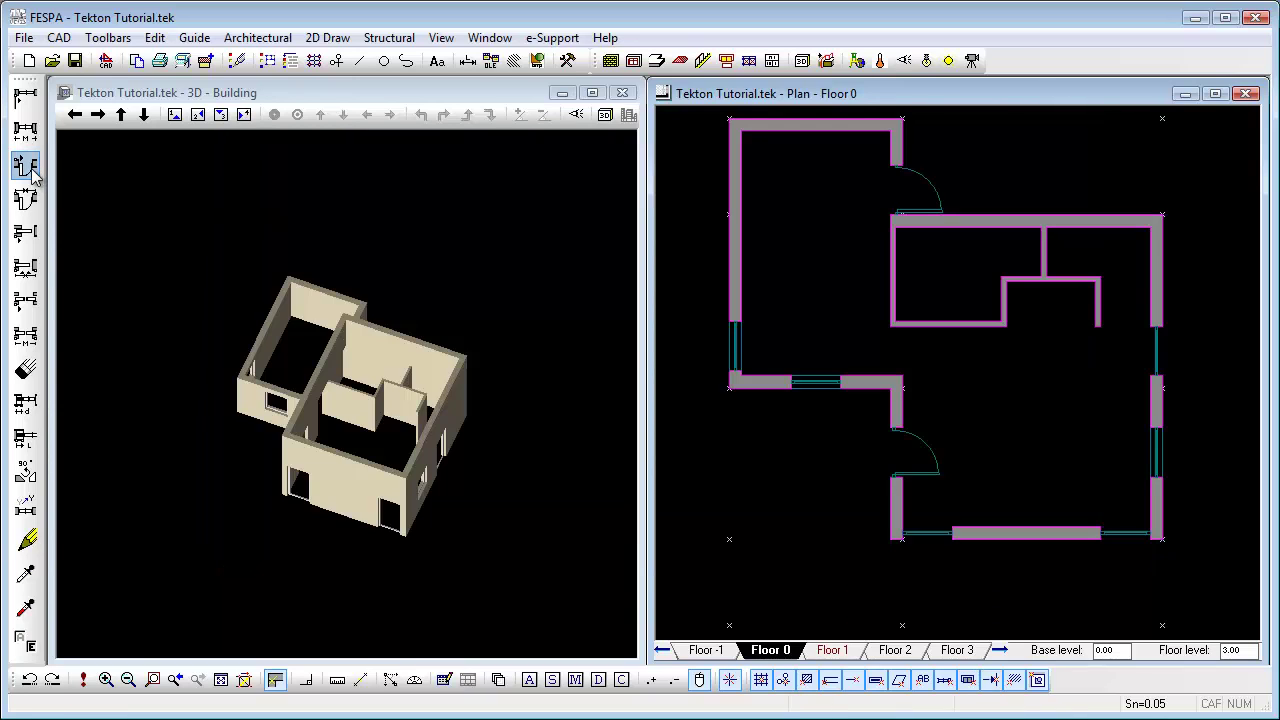
left_click(931, 325)
left_click(931, 326)
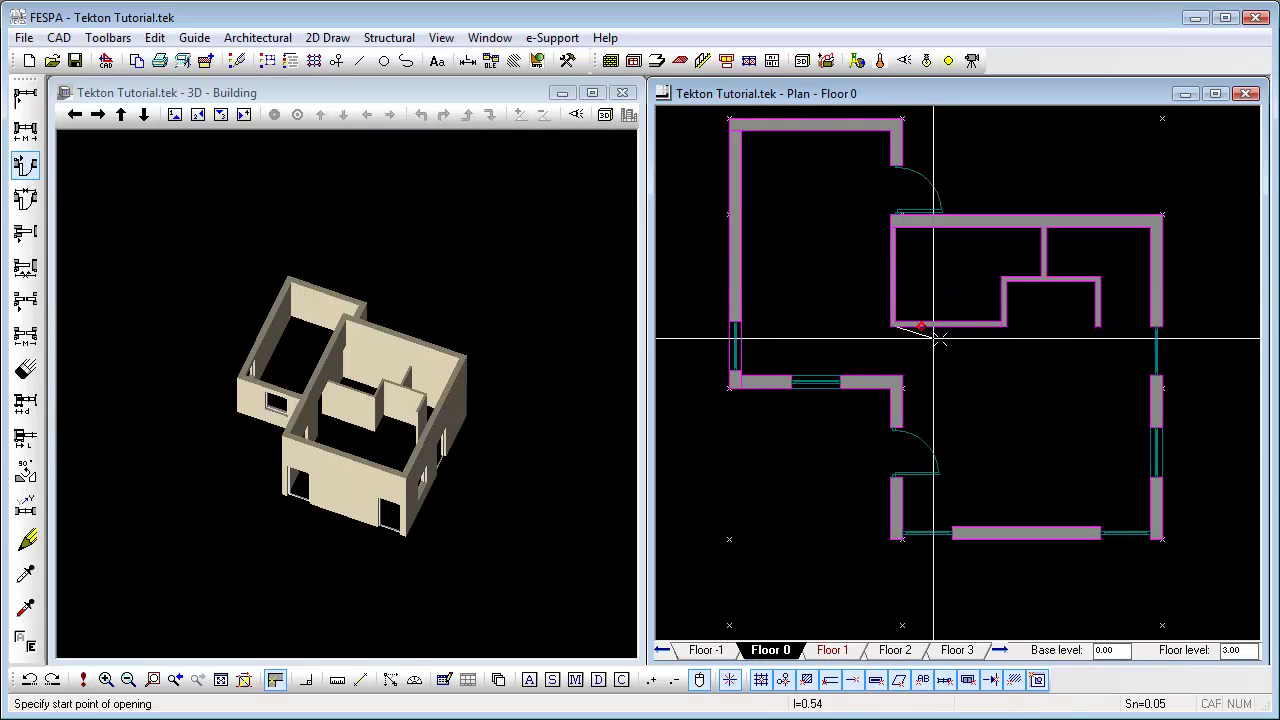
type("0.1")
key("Return")
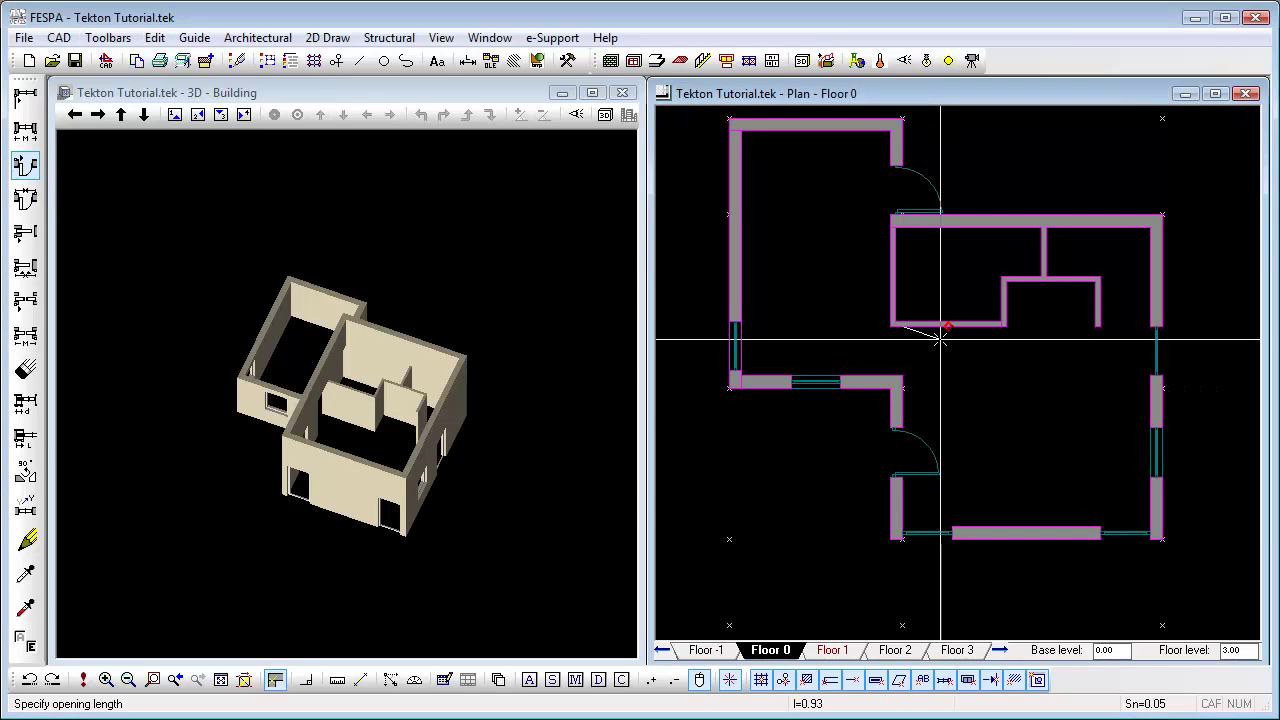
type("0.8")
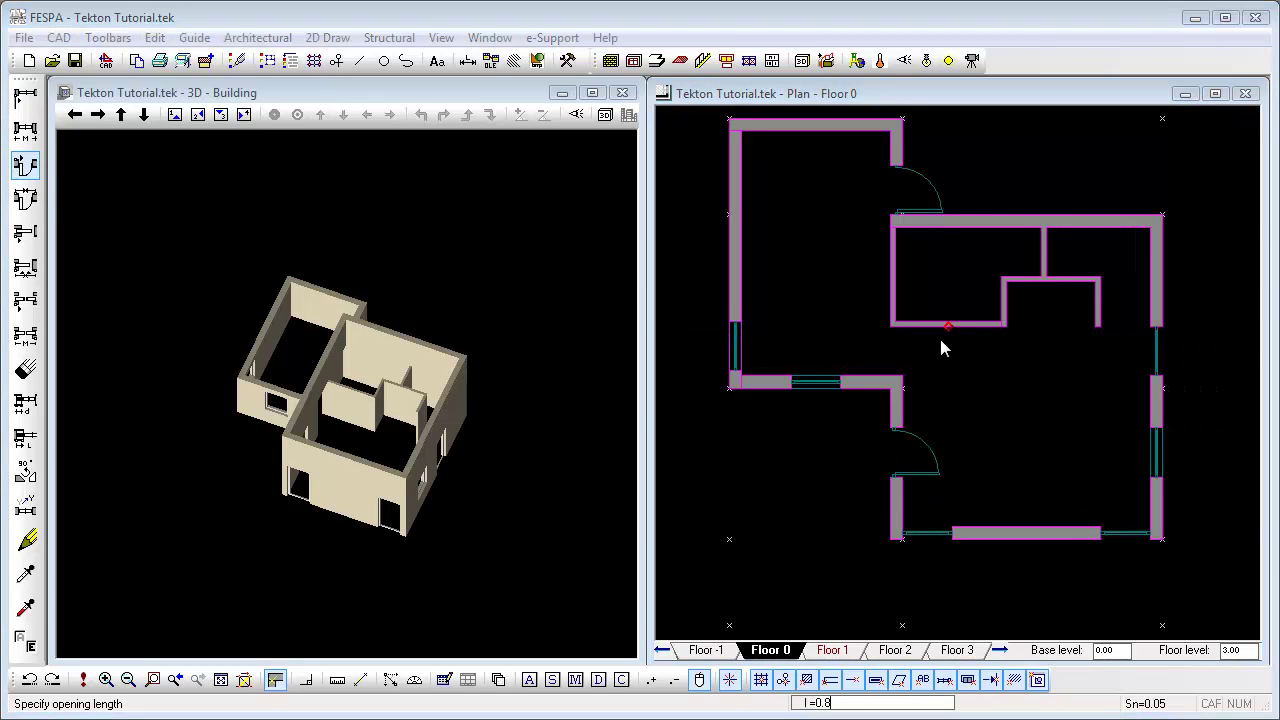
key("Return")
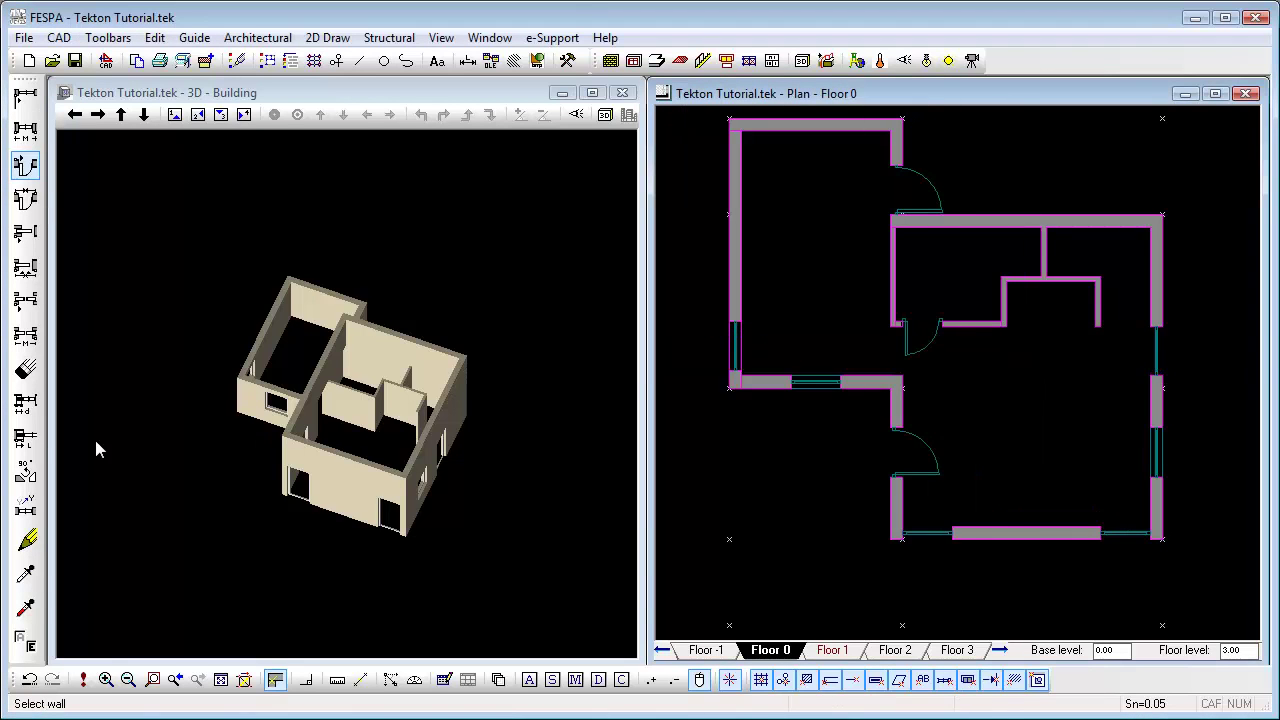
left_click(25, 468)
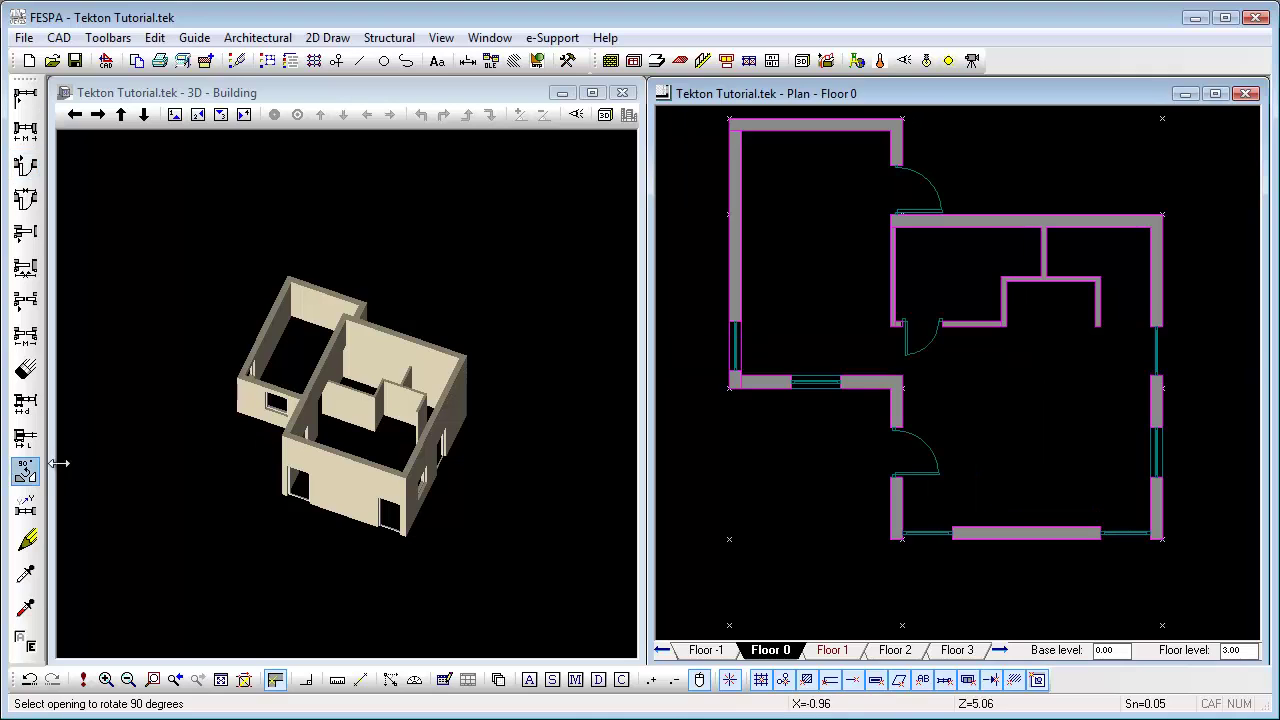
left_click(905, 325)
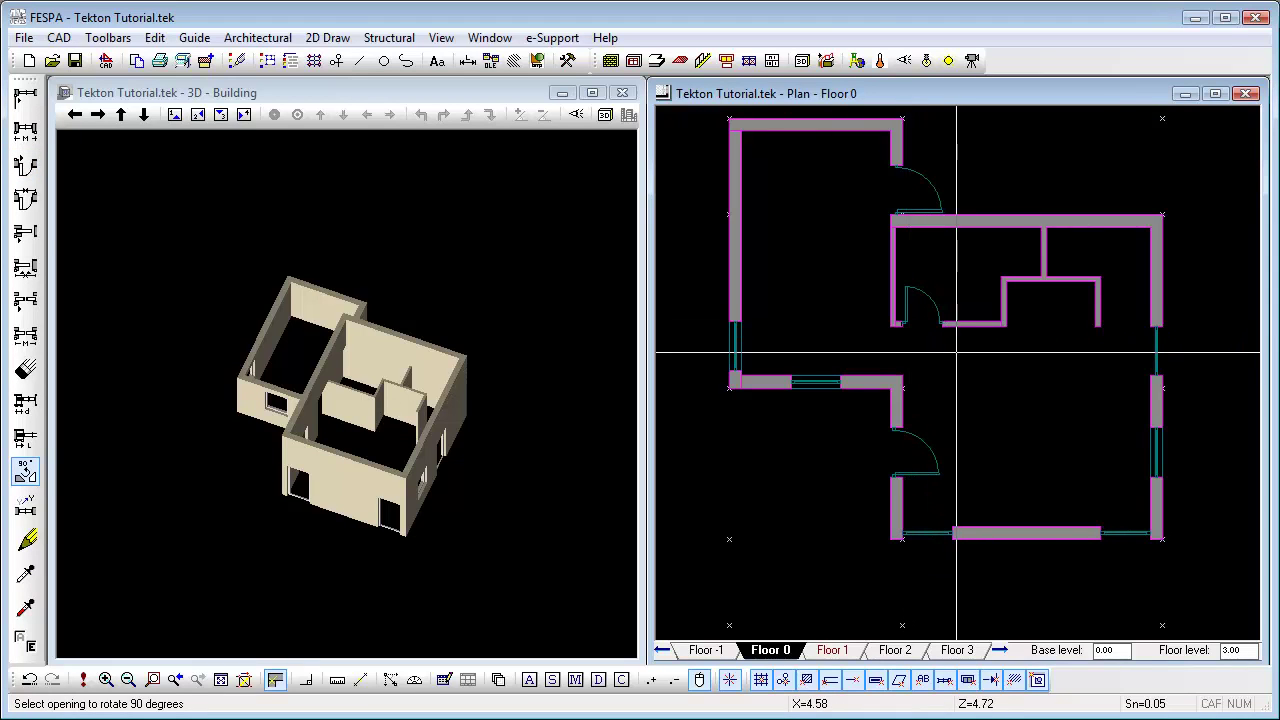
left_click(84, 680)
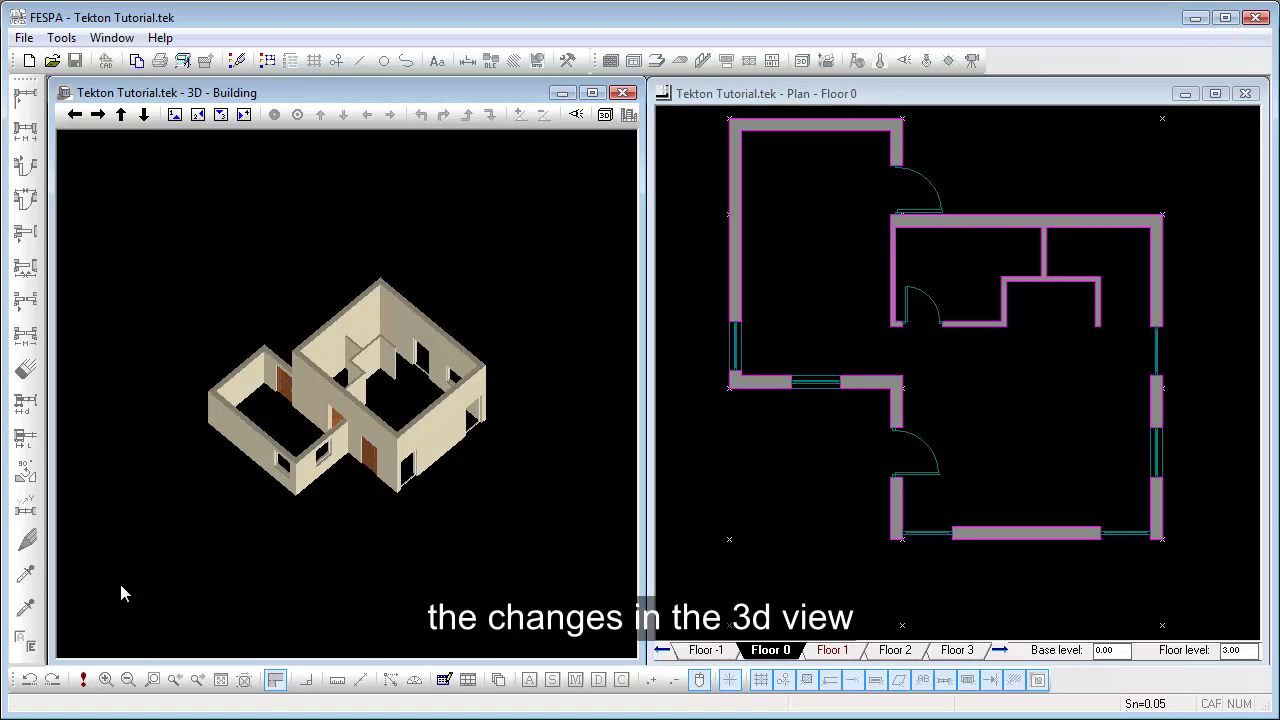
Step: Switch the plan to Floor 1 and bring up the Plane toolbar
left_click(832, 650)
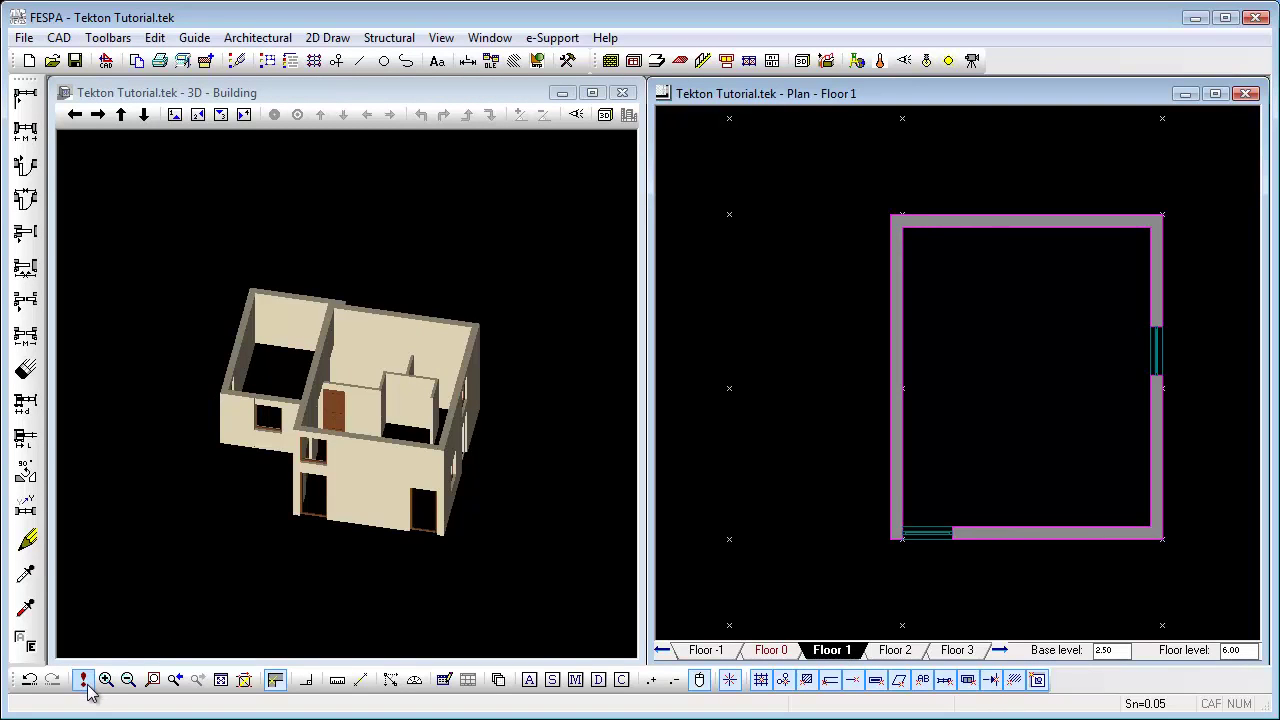
left_click(656, 60)
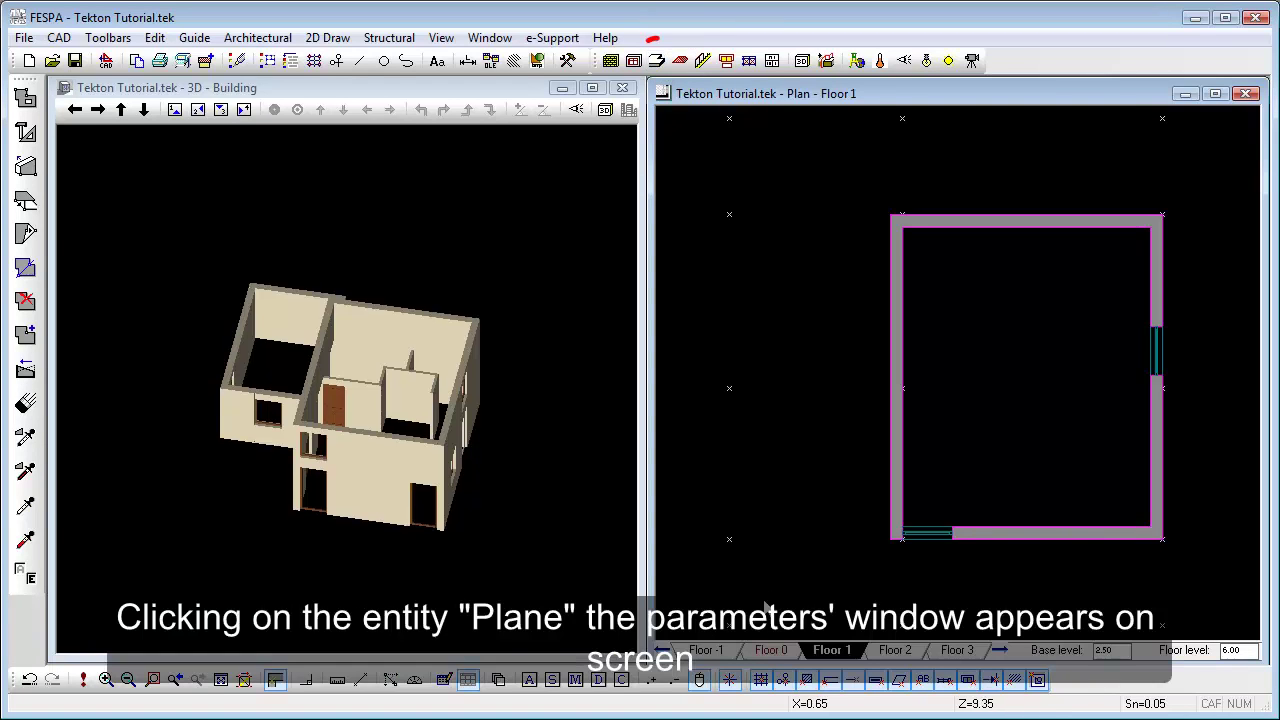
Step: Return to Floor 0 and review Plane properties: relative height -0.10, width 0.10
left_click(769, 650)
right_click(815, 232)
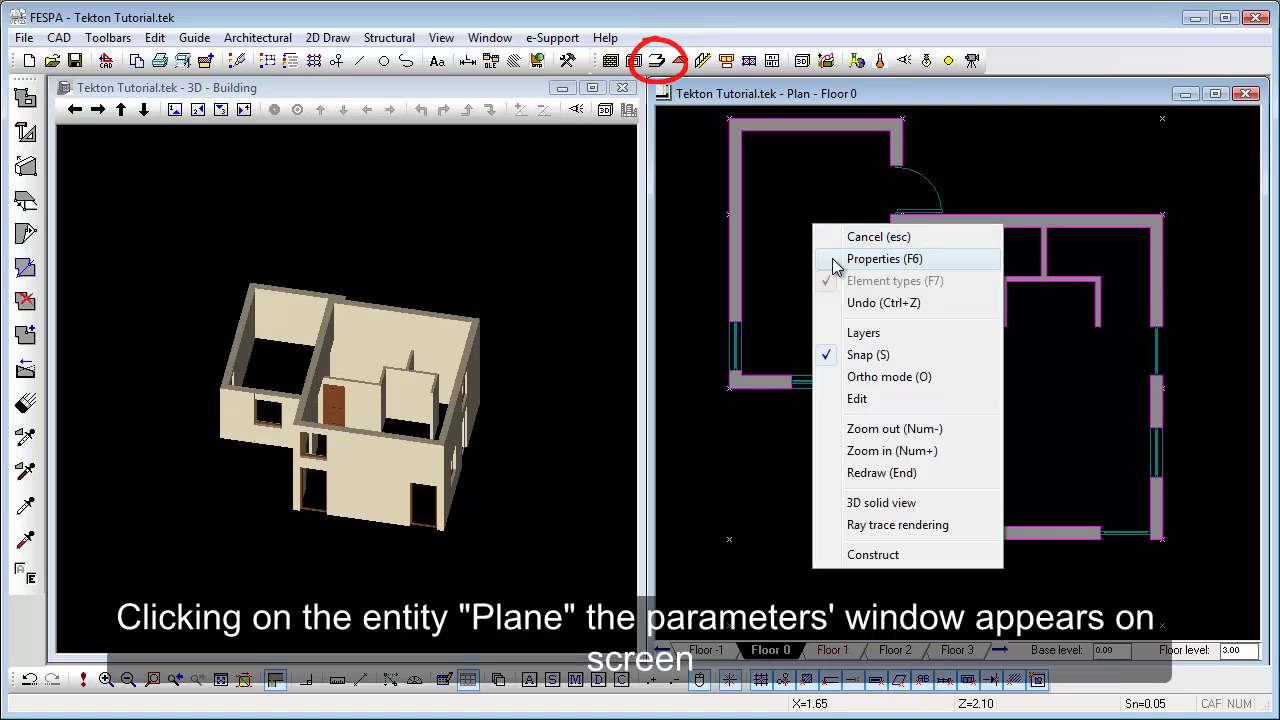
left_click(852, 257)
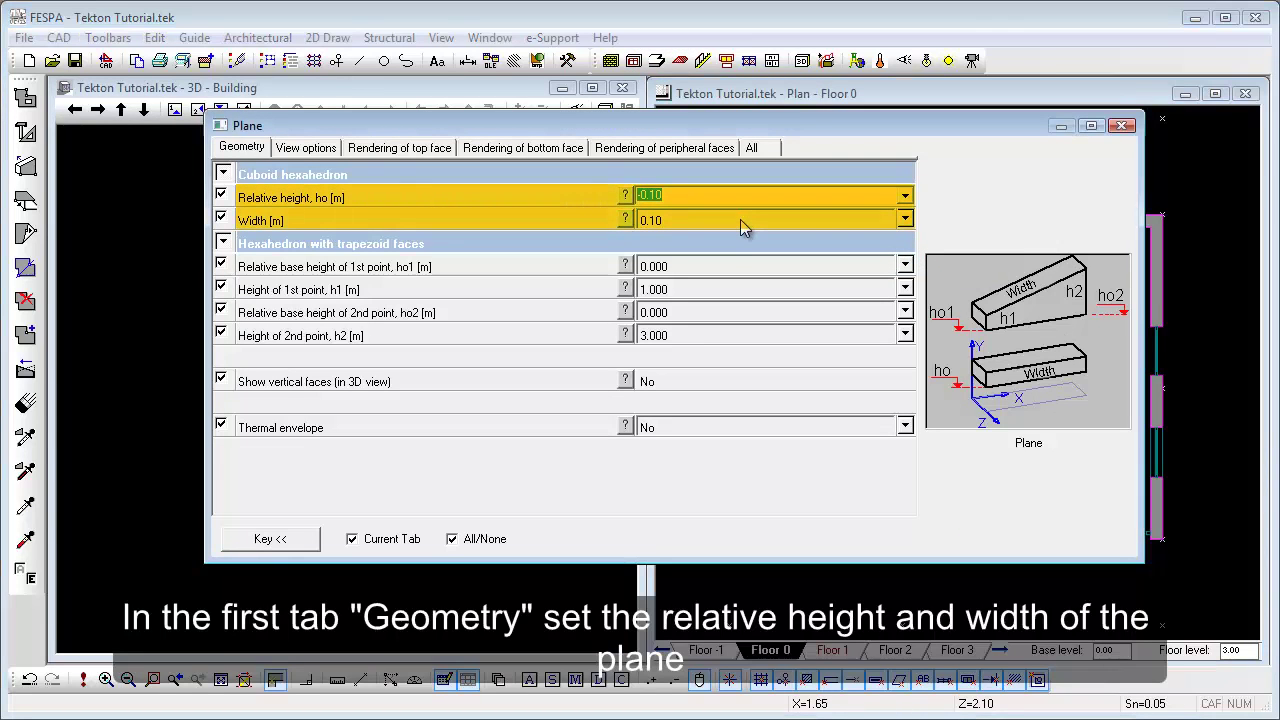
left_click(740, 220)
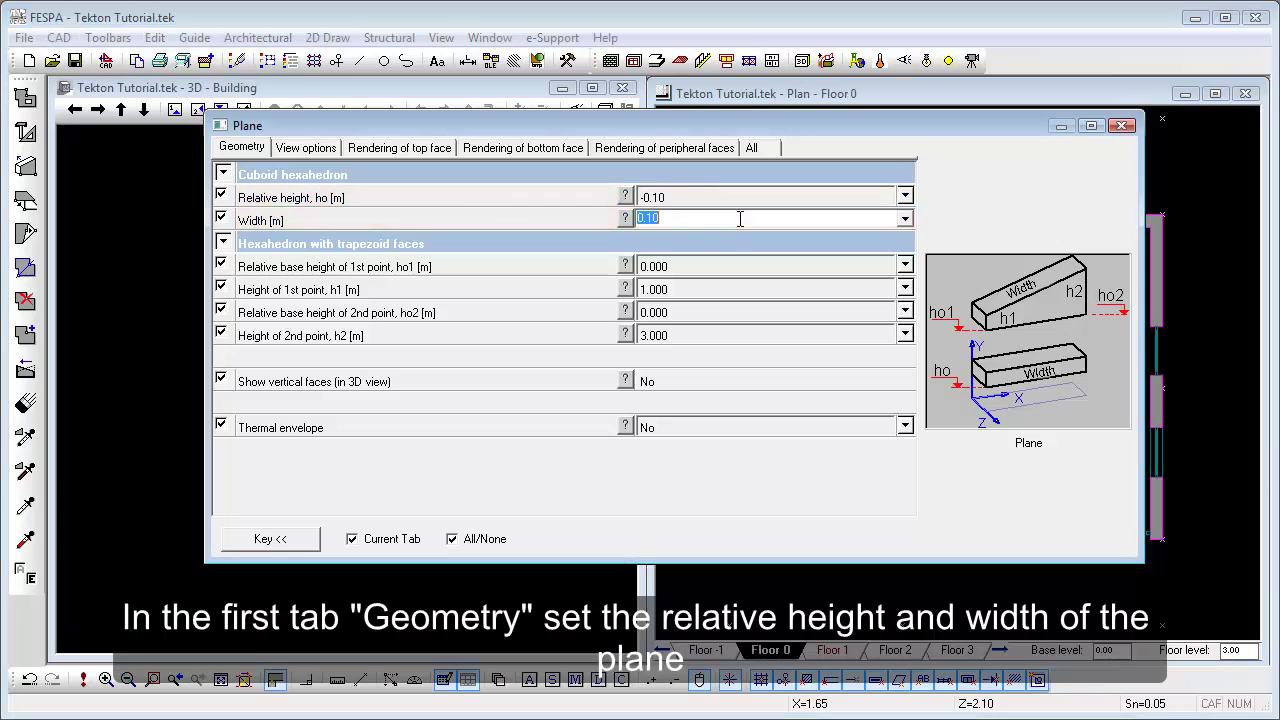
left_click(405, 150)
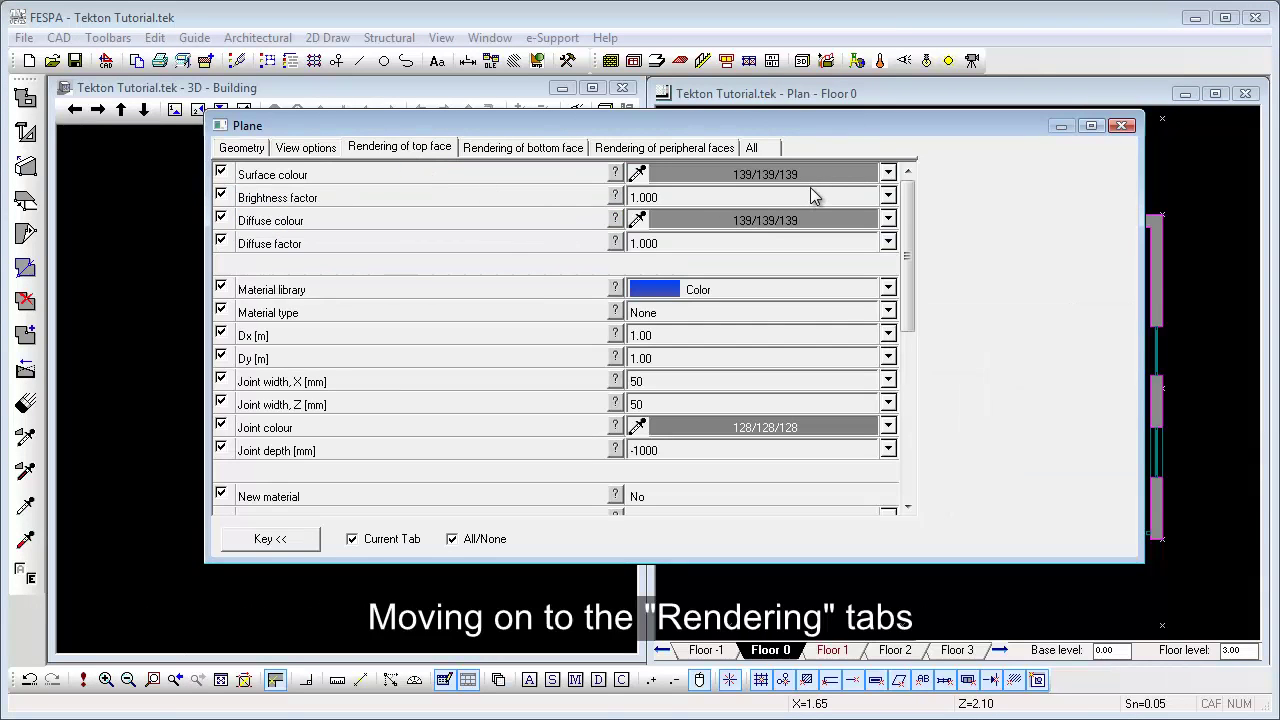
Step: Trace a floor plane through the eight outer wall corners of Floor 0 and redraw the 3D view
left_click(1124, 127)
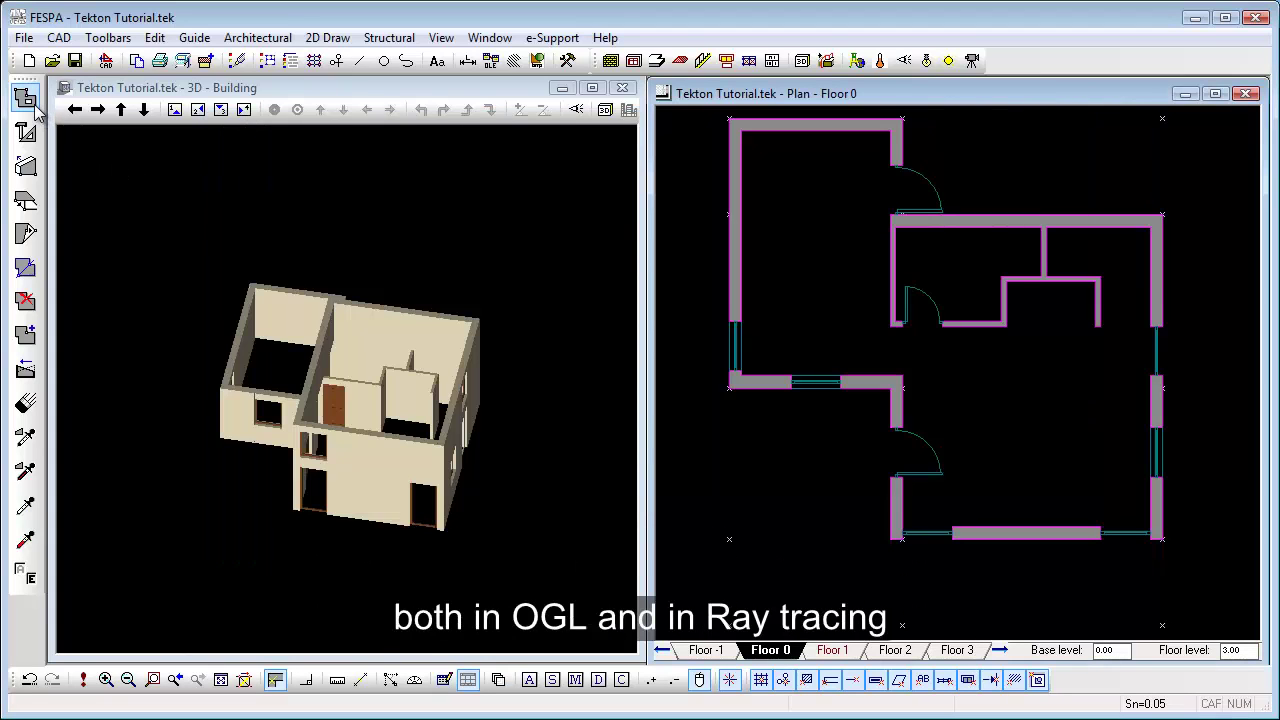
left_click(26, 98)
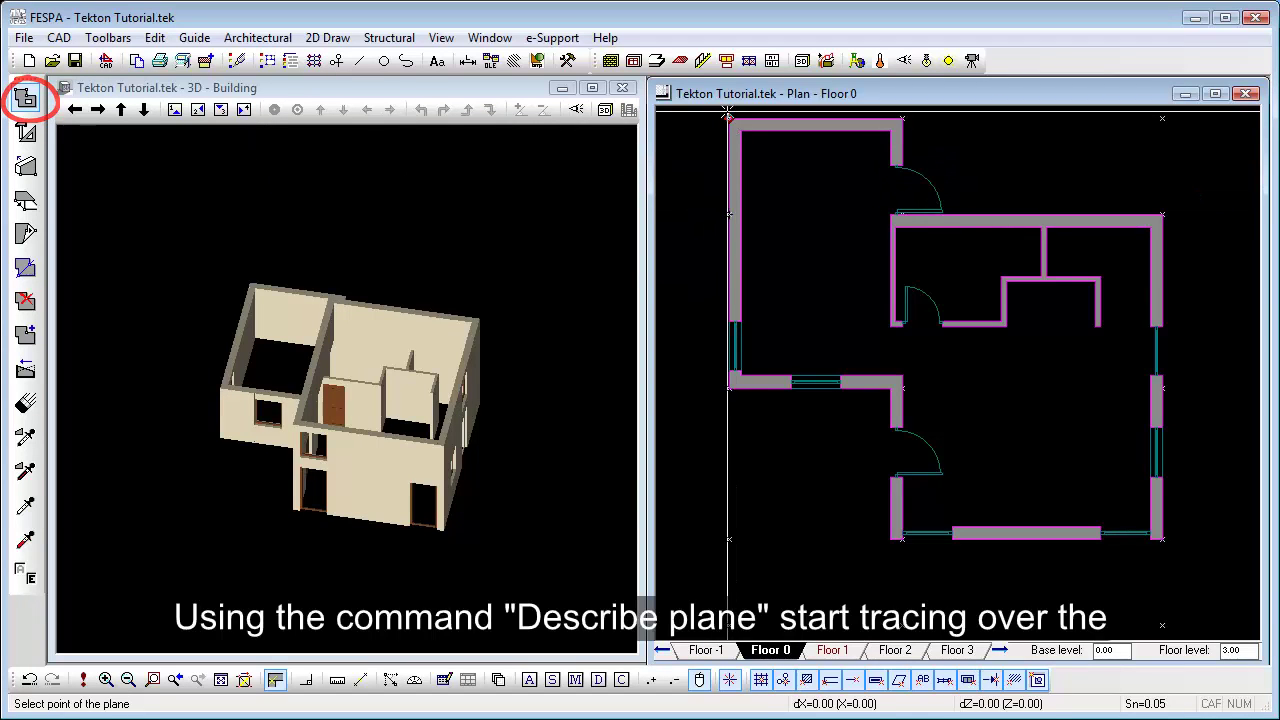
left_click(729, 384)
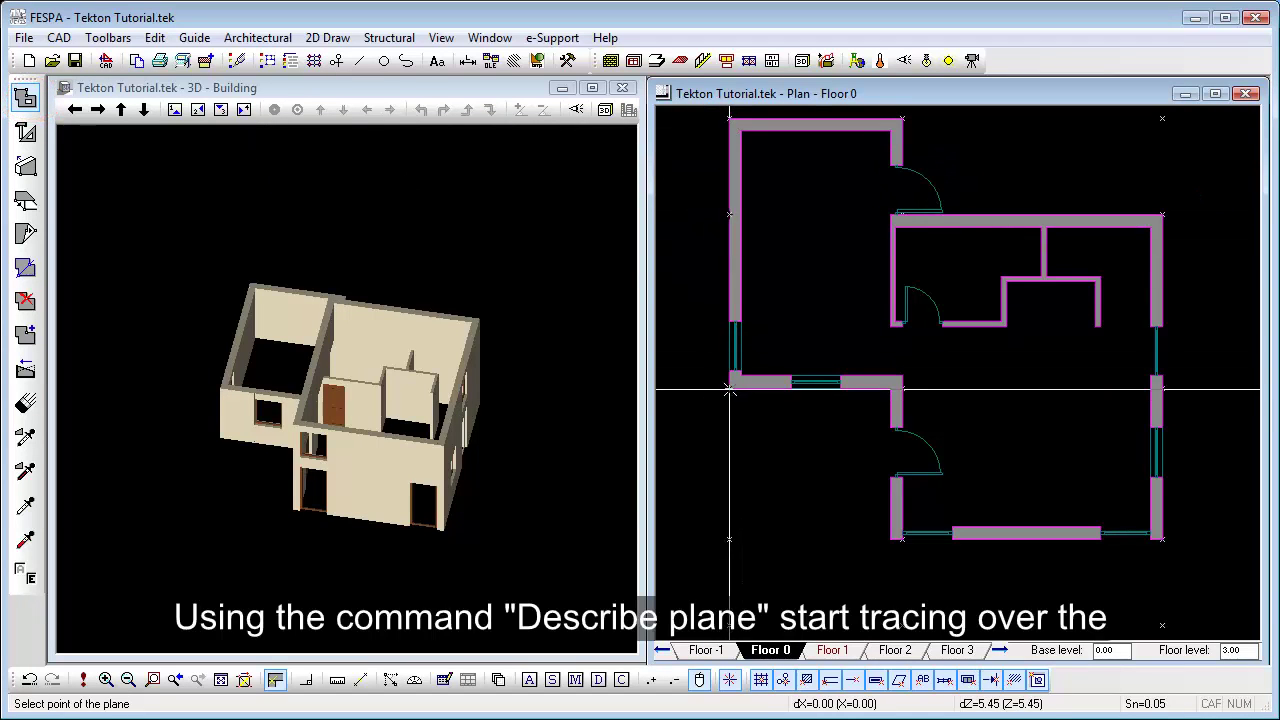
left_click(890, 388)
left_click(890, 540)
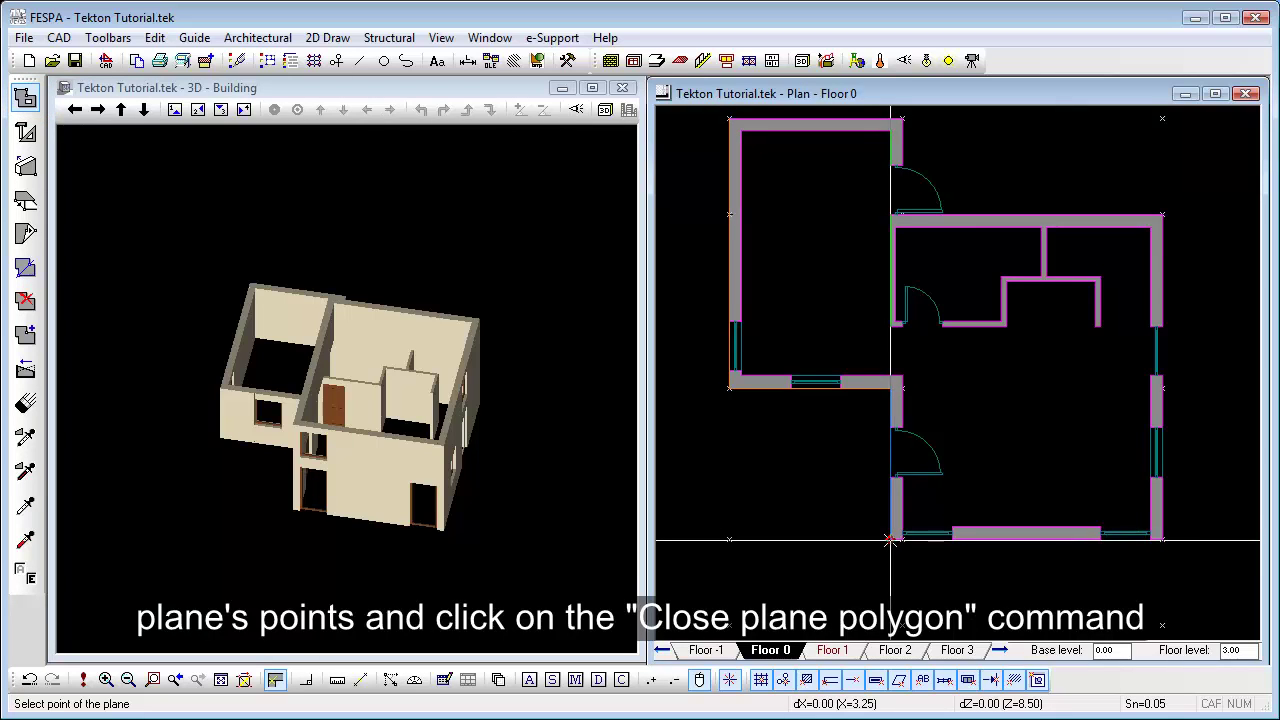
left_click(1165, 541)
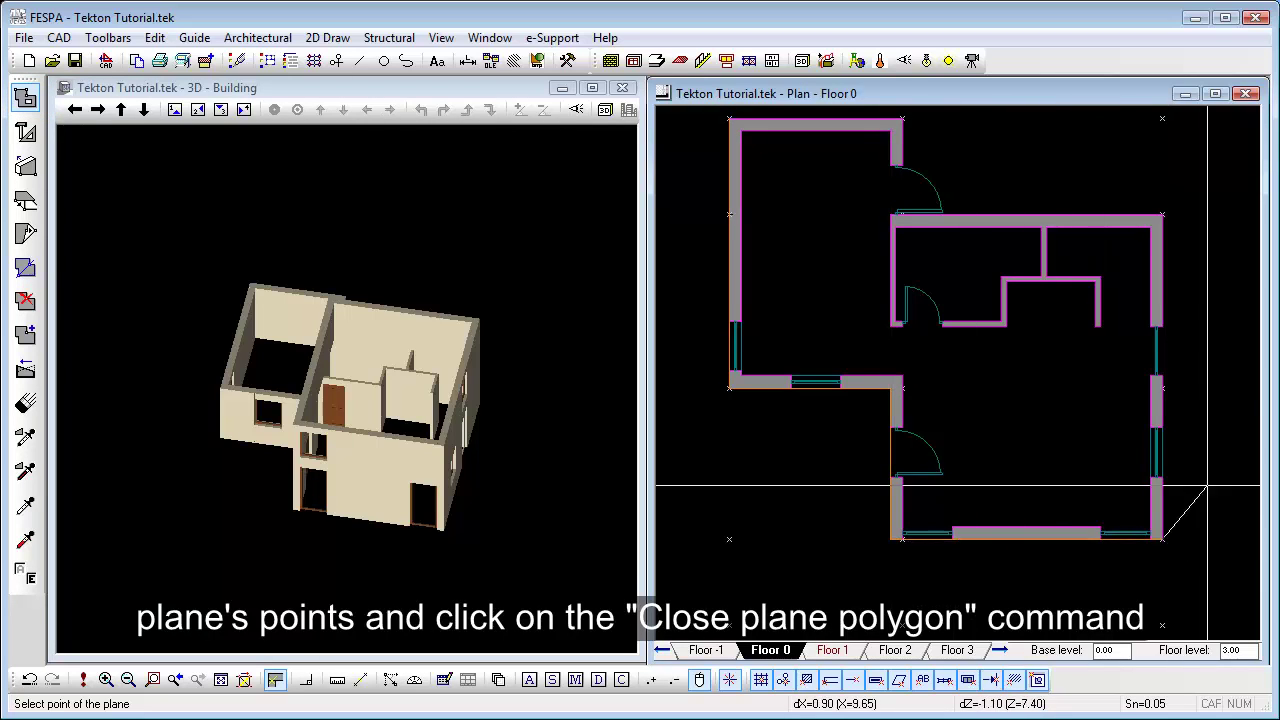
left_click(1163, 215)
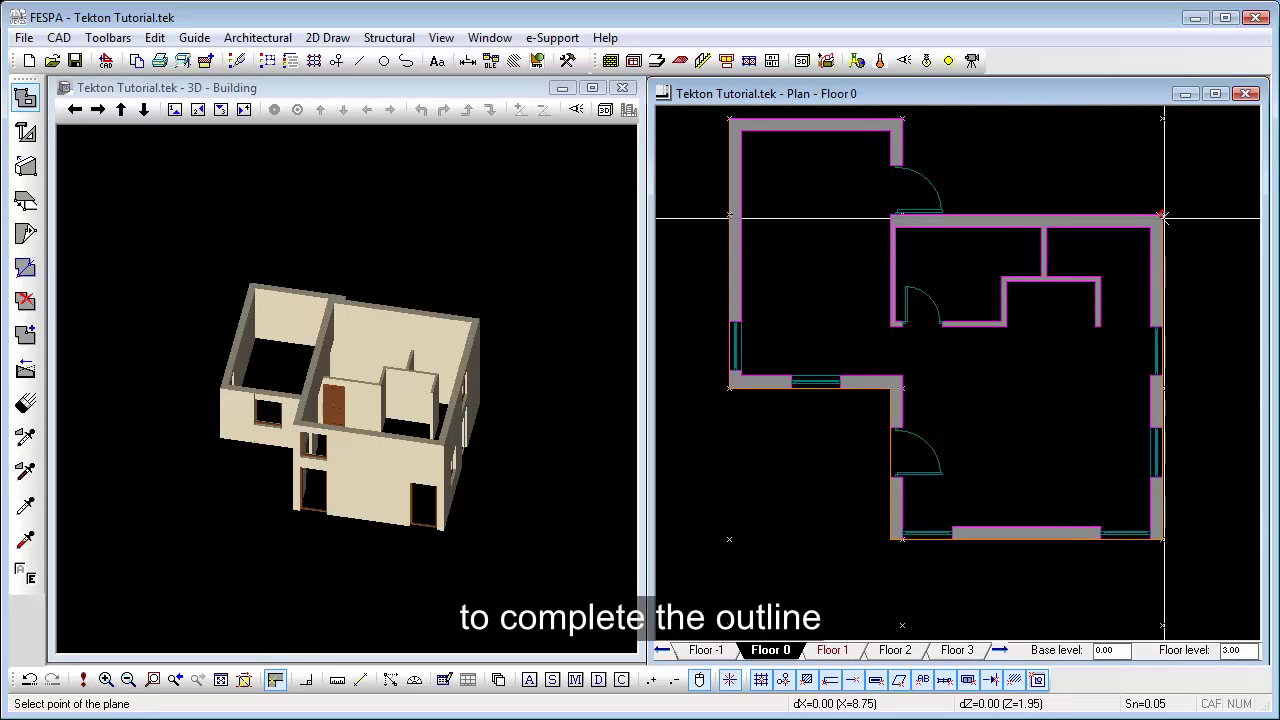
left_click(904, 215)
left_click(903, 120)
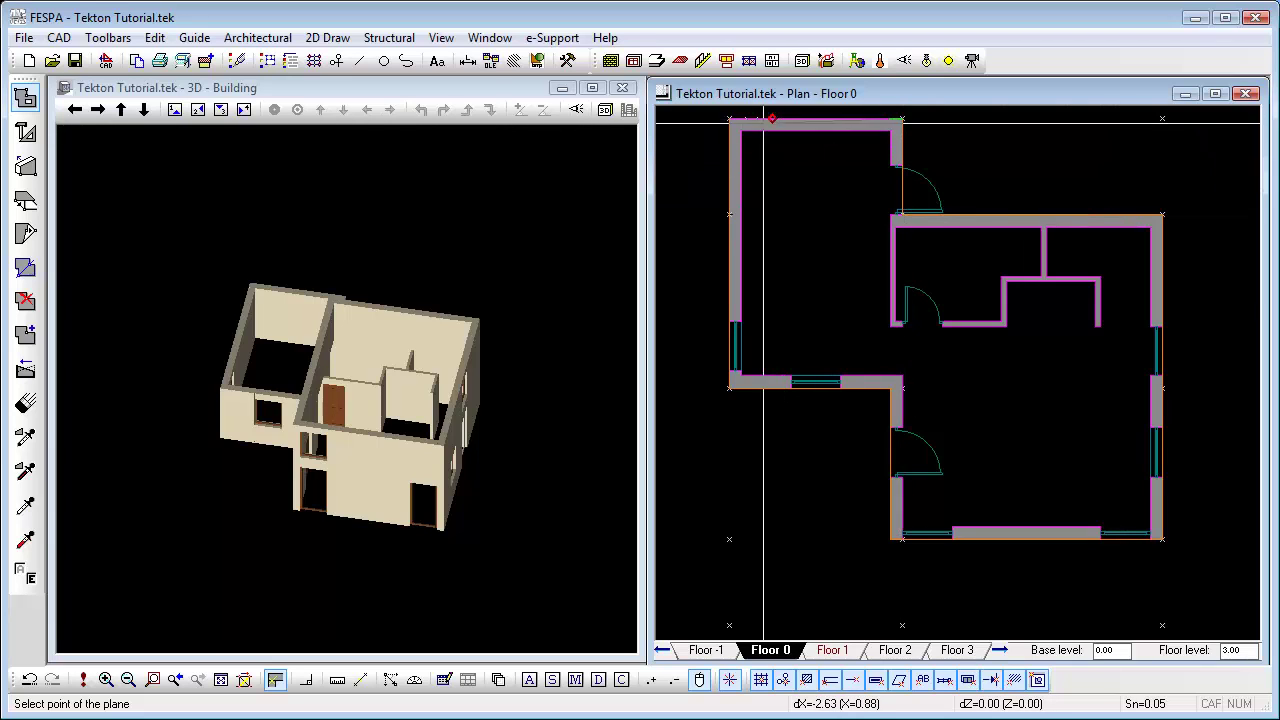
left_click(729, 120)
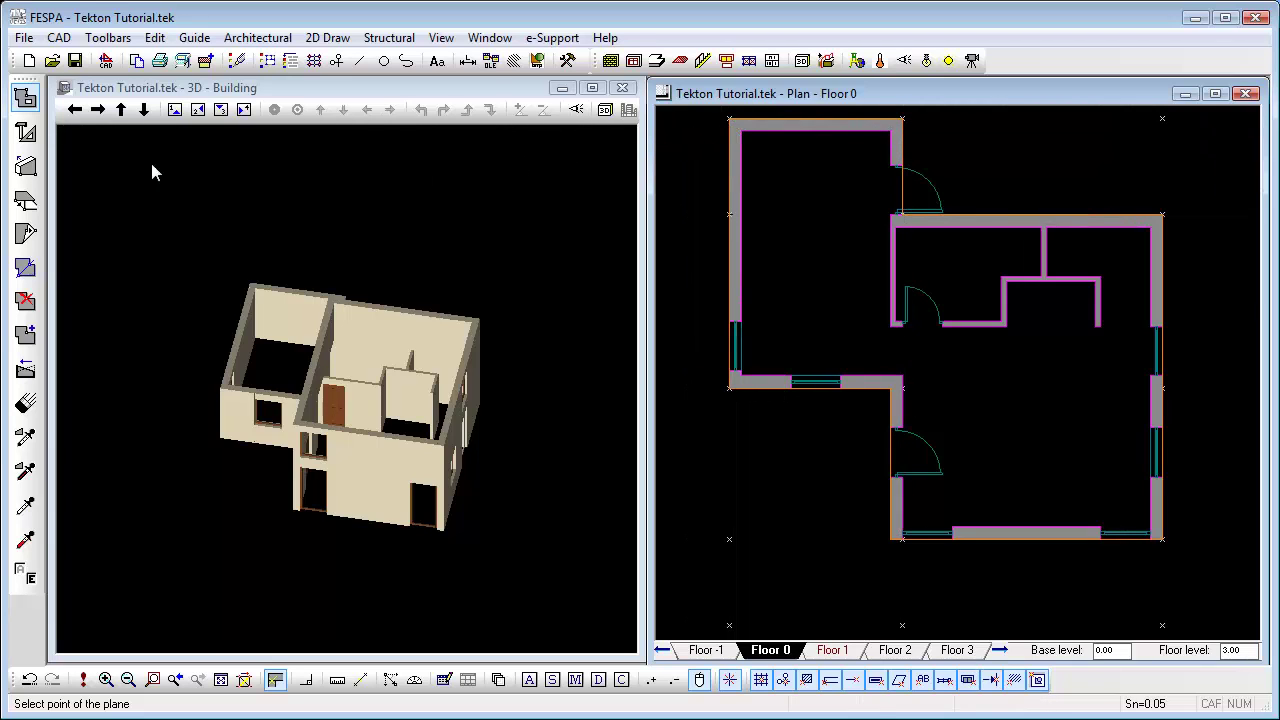
left_click(27, 140)
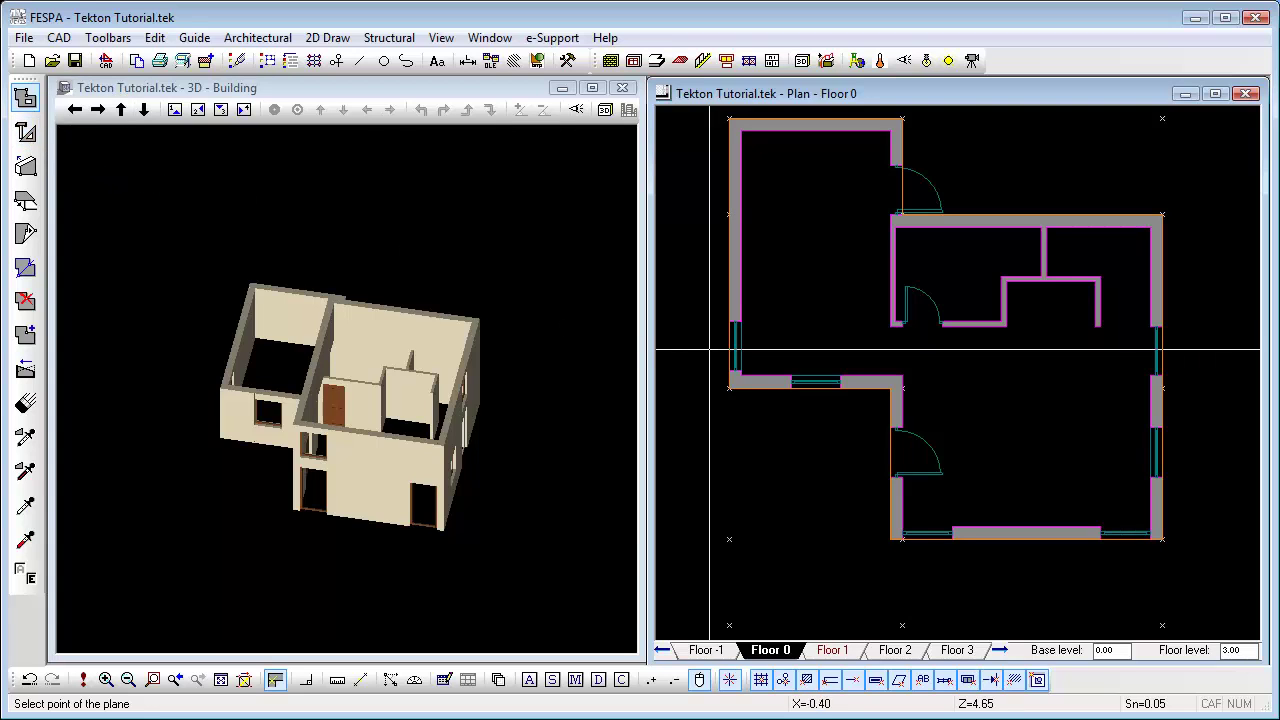
left_click(84, 680)
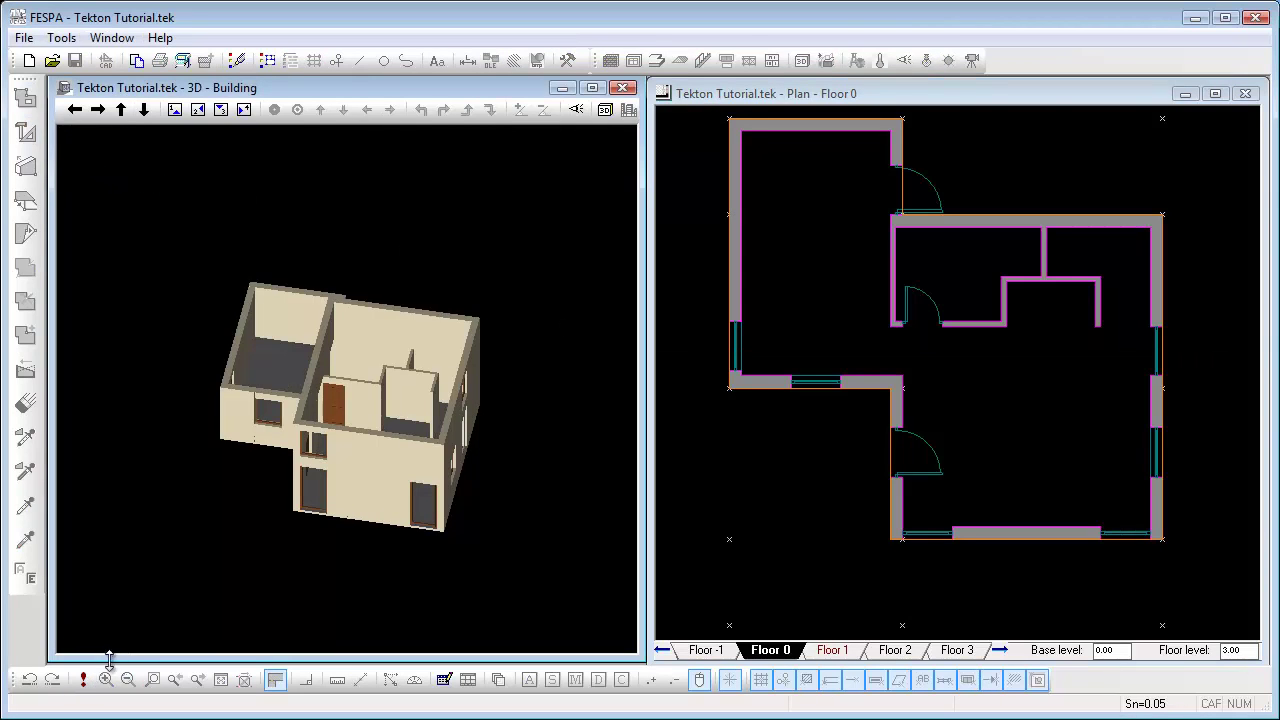
Step: Set the plane's top-face surface and diffuse colours to cream 253/240/205
right_click(815, 247)
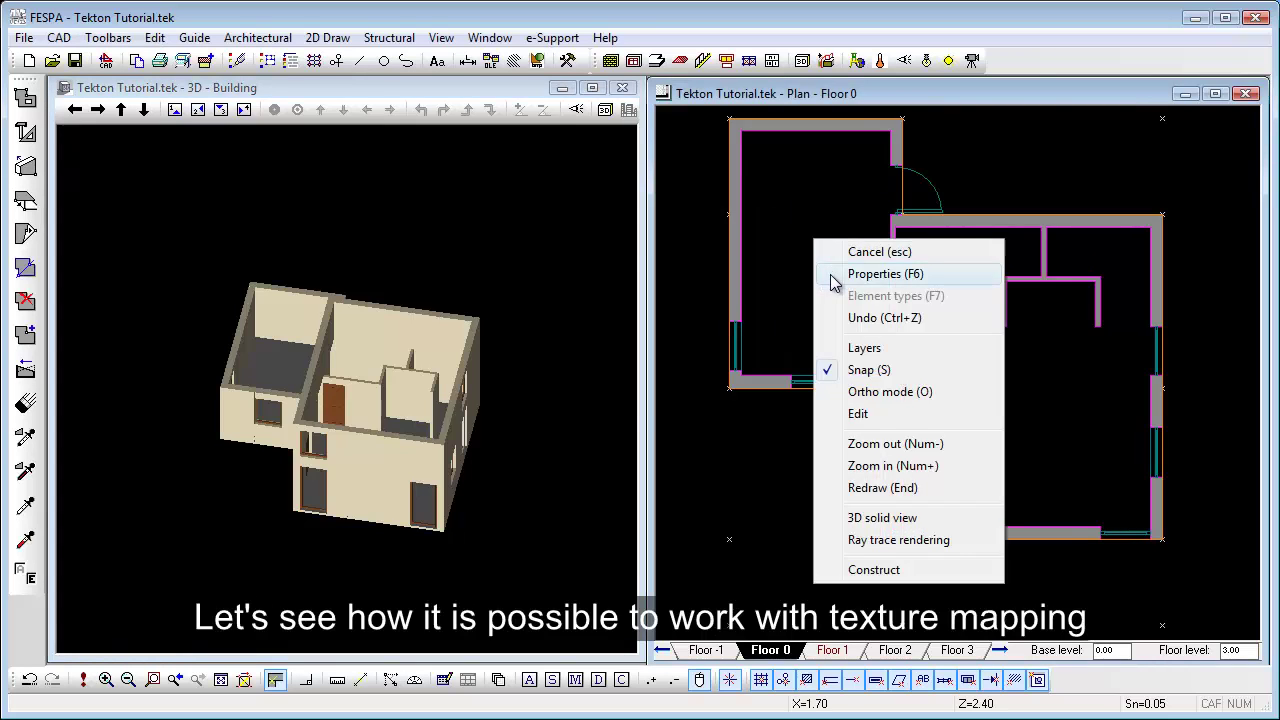
left_click(832, 268)
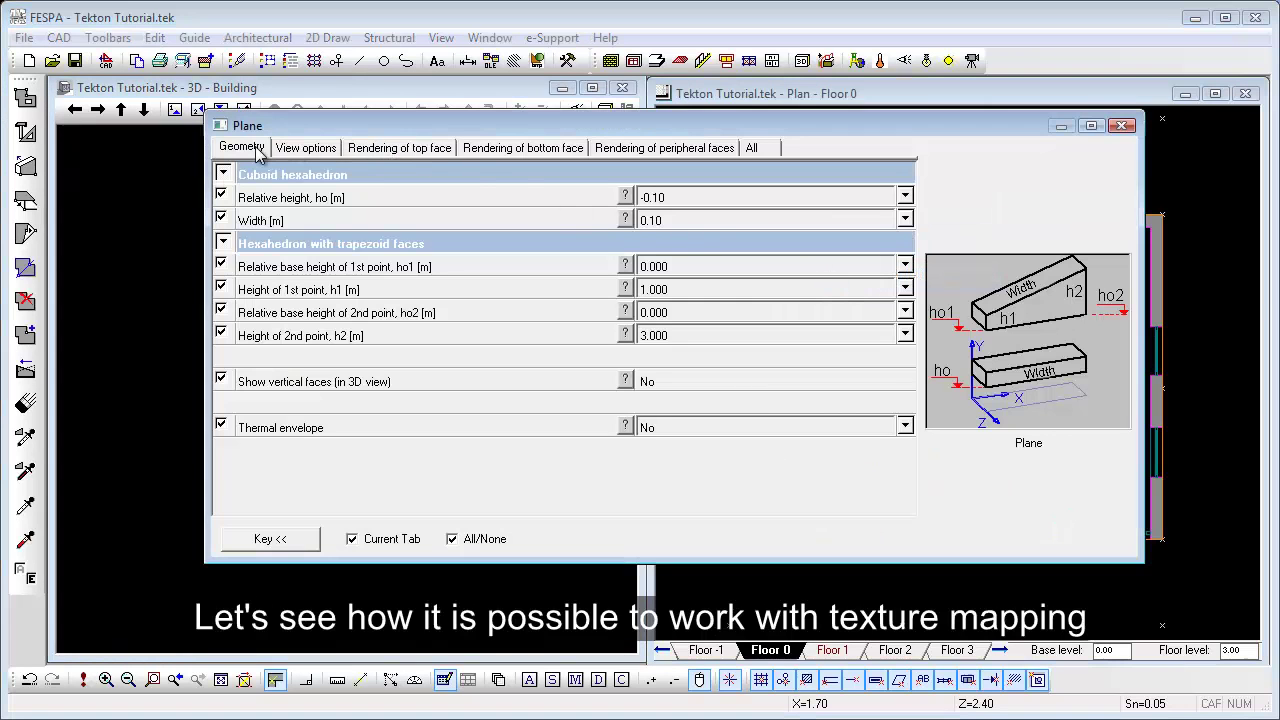
left_click(400, 150)
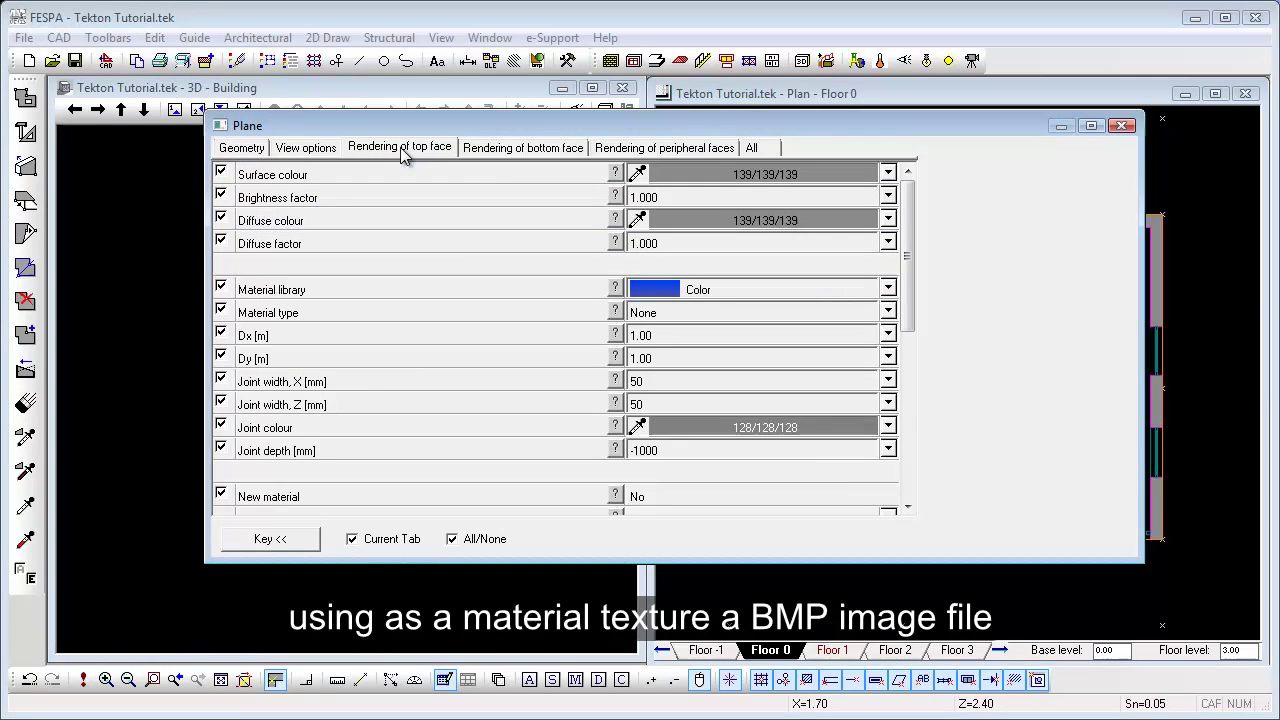
left_click(691, 175)
left_click(444, 419)
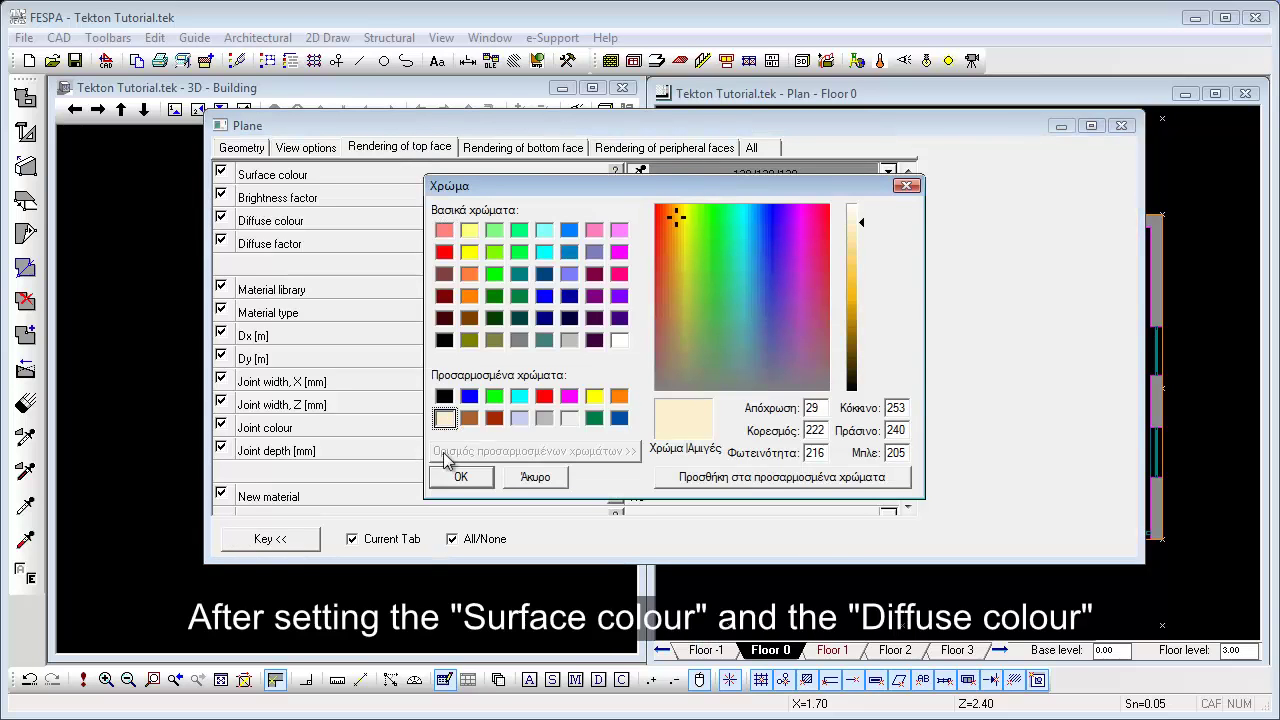
left_click(461, 476)
left_click(699, 218)
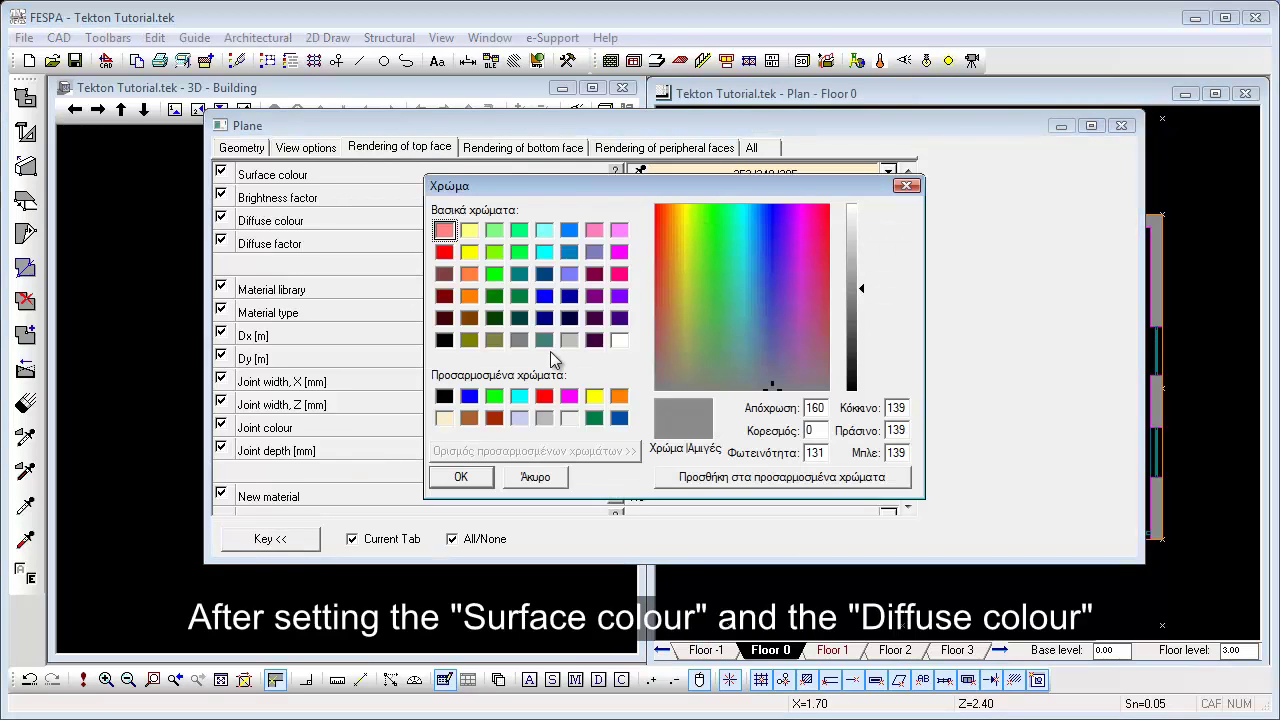
left_click(452, 420)
left_click(461, 476)
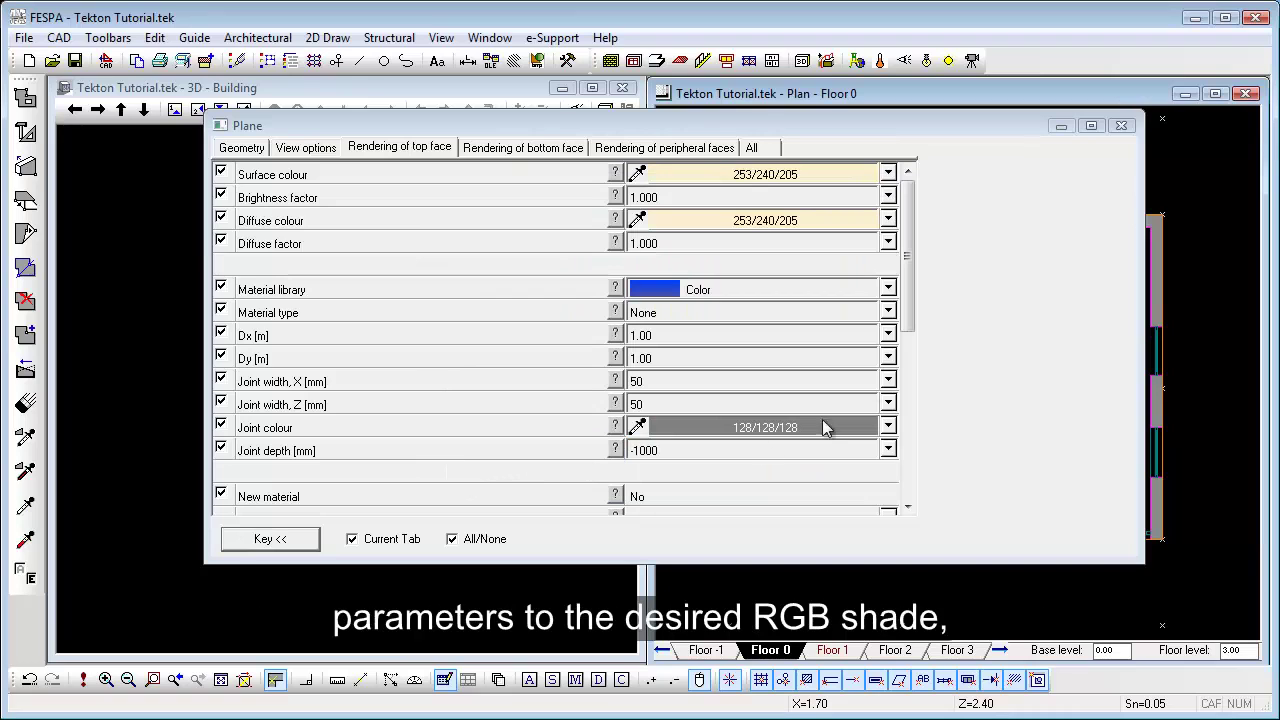
Step: Turn on a new material with the ConcreteWhite.bmp texture and close the plane properties
left_click_drag(906, 311, 906, 337)
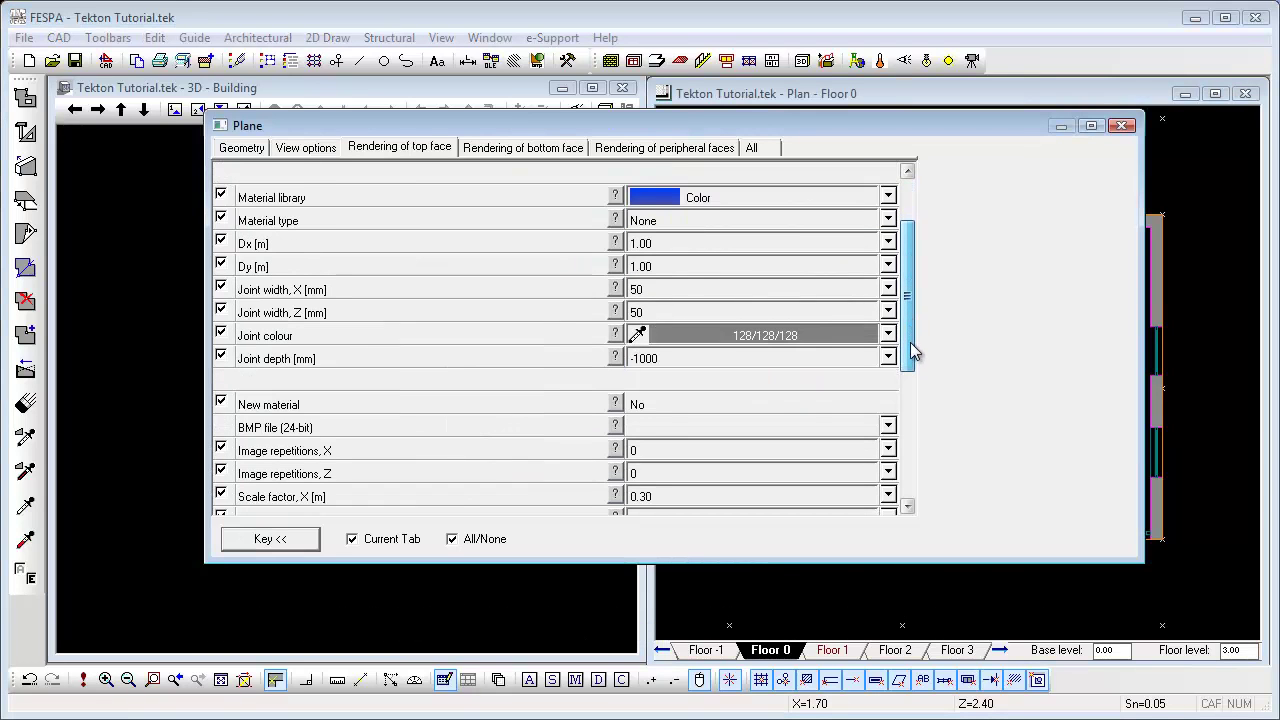
left_click(793, 402)
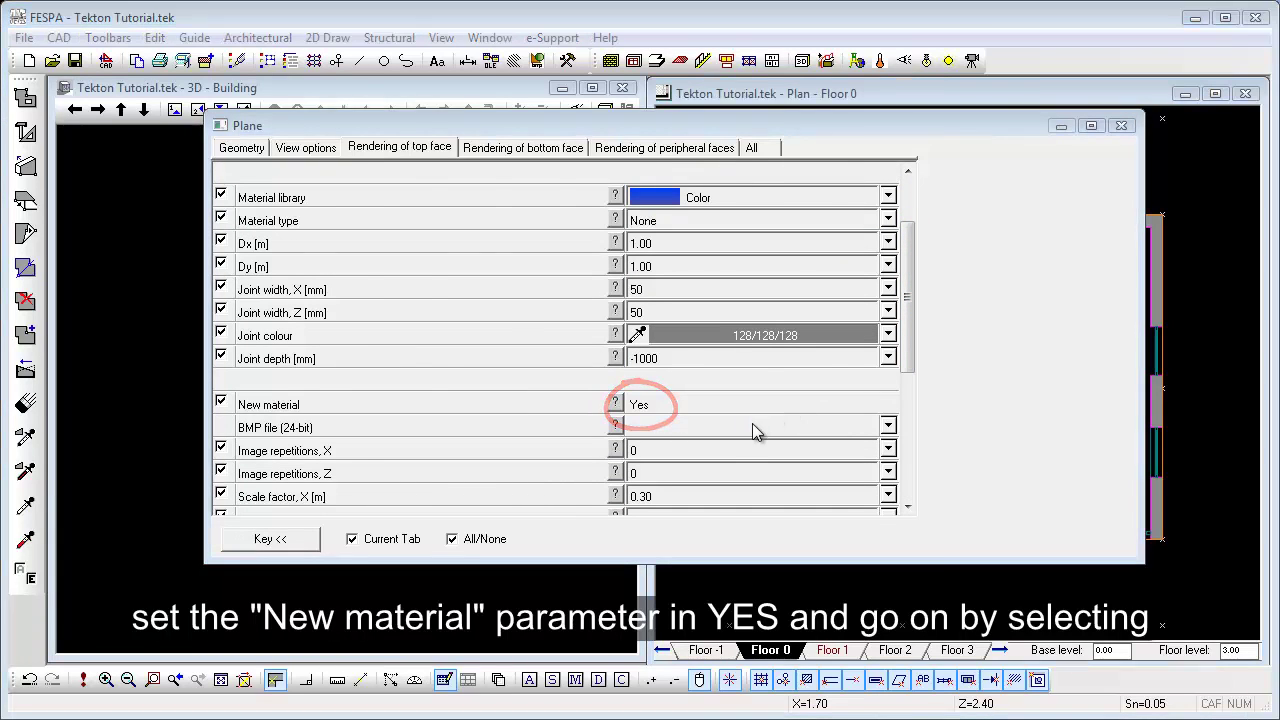
left_click(752, 423)
left_click_drag(1026, 199, 1025, 233)
left_click(606, 346)
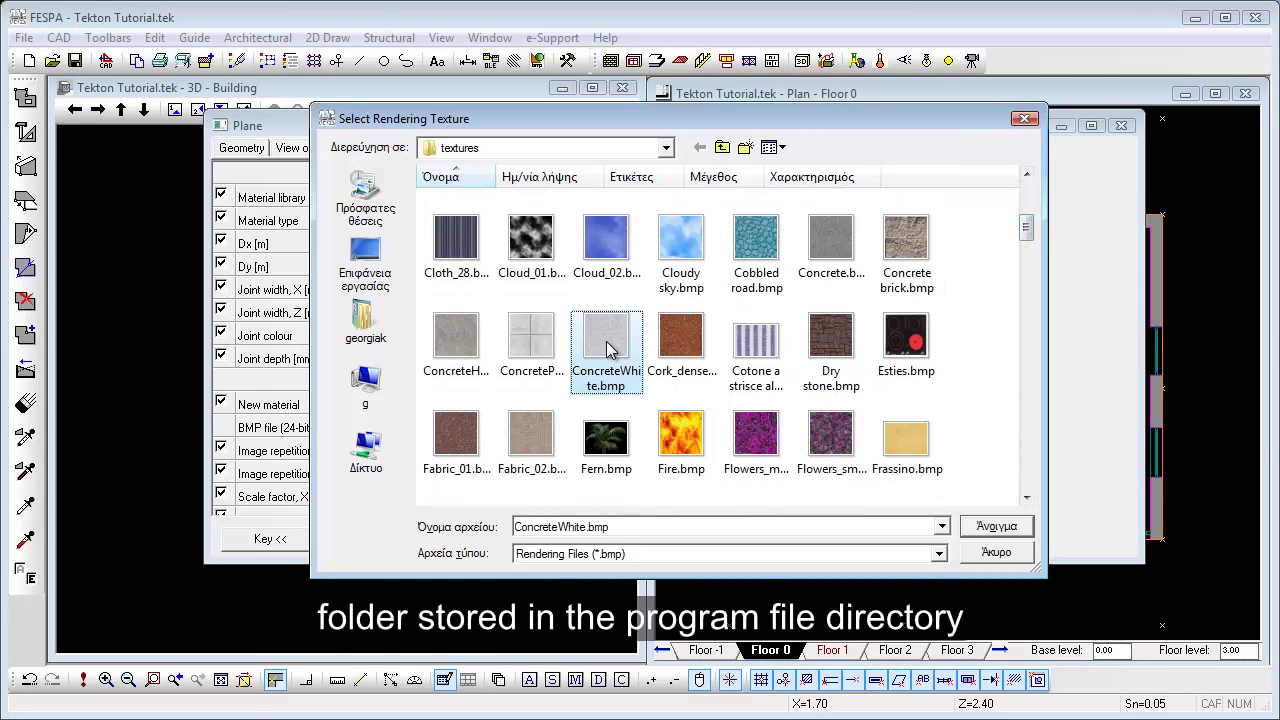
left_click(986, 526)
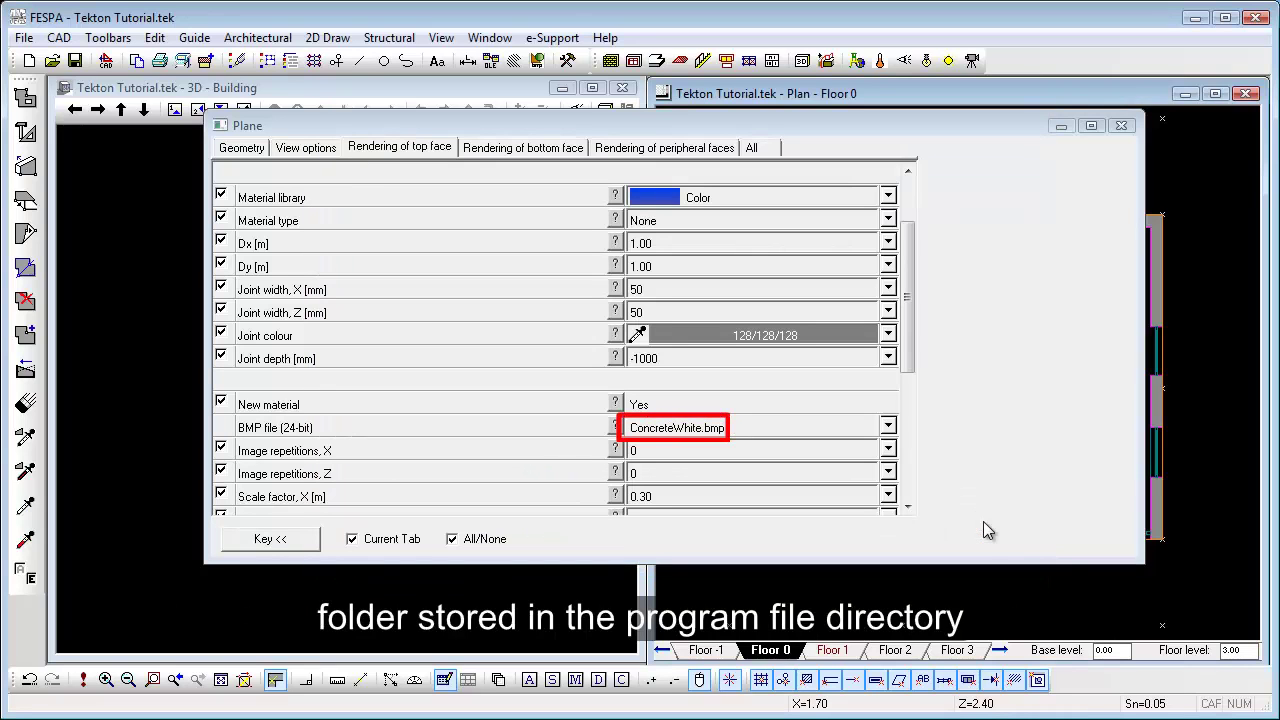
left_click(1121, 126)
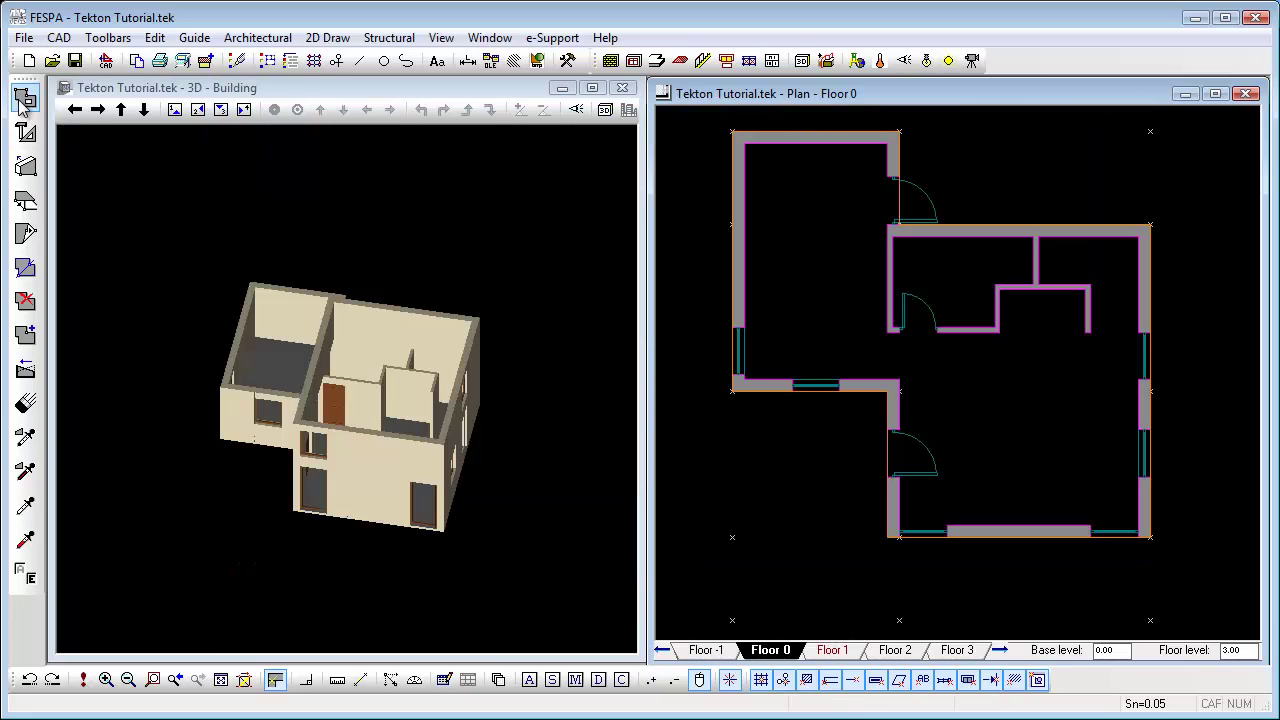
Step: Describe a rectangular ground plane beside the house on Floor 0
left_click(24, 99)
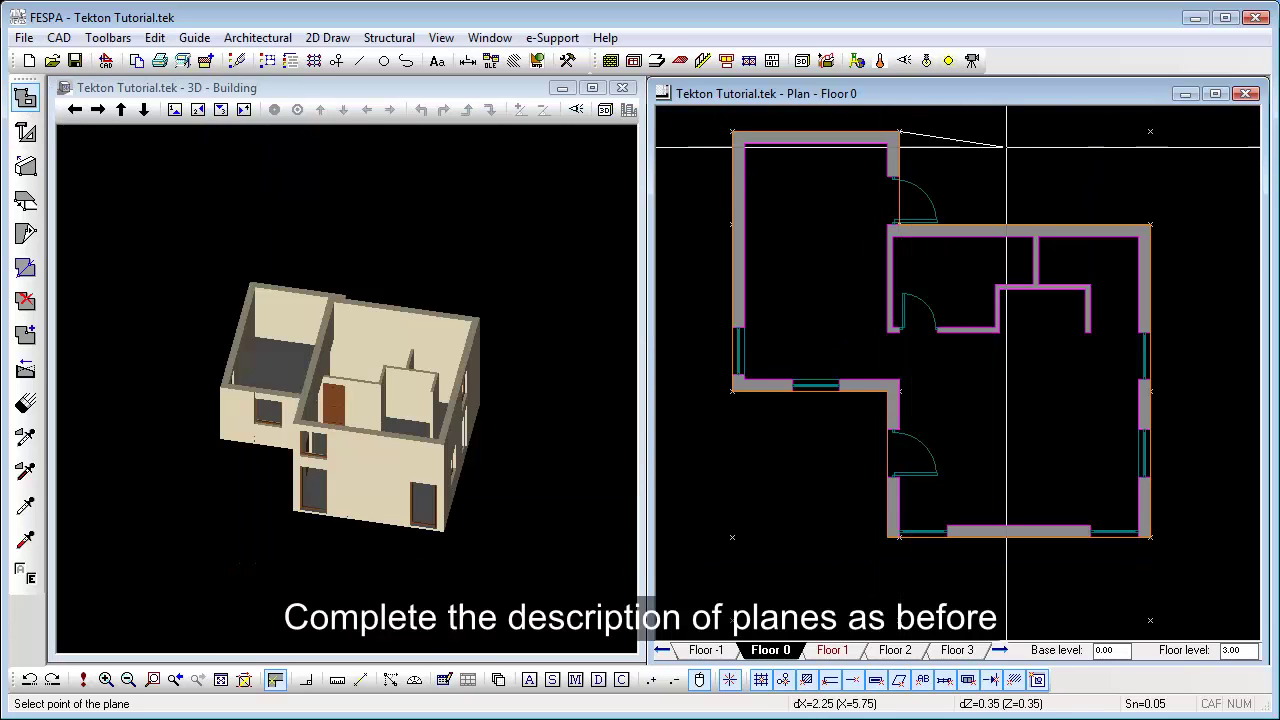
left_click(1150, 131)
left_click(1150, 222)
left_click(900, 222)
left_click(900, 131)
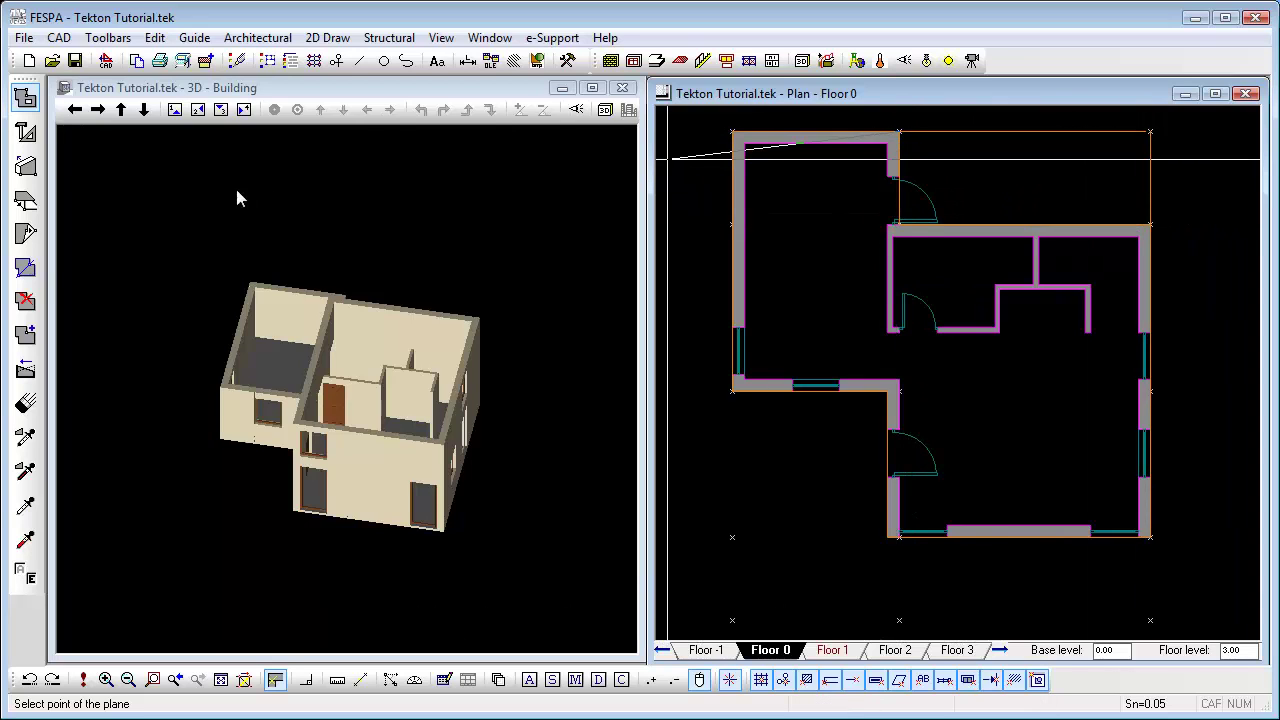
Step: Outline the yard plane from the wall corners around the house, then zoom to fit the plan
scroll(711, 299, "down", 2)
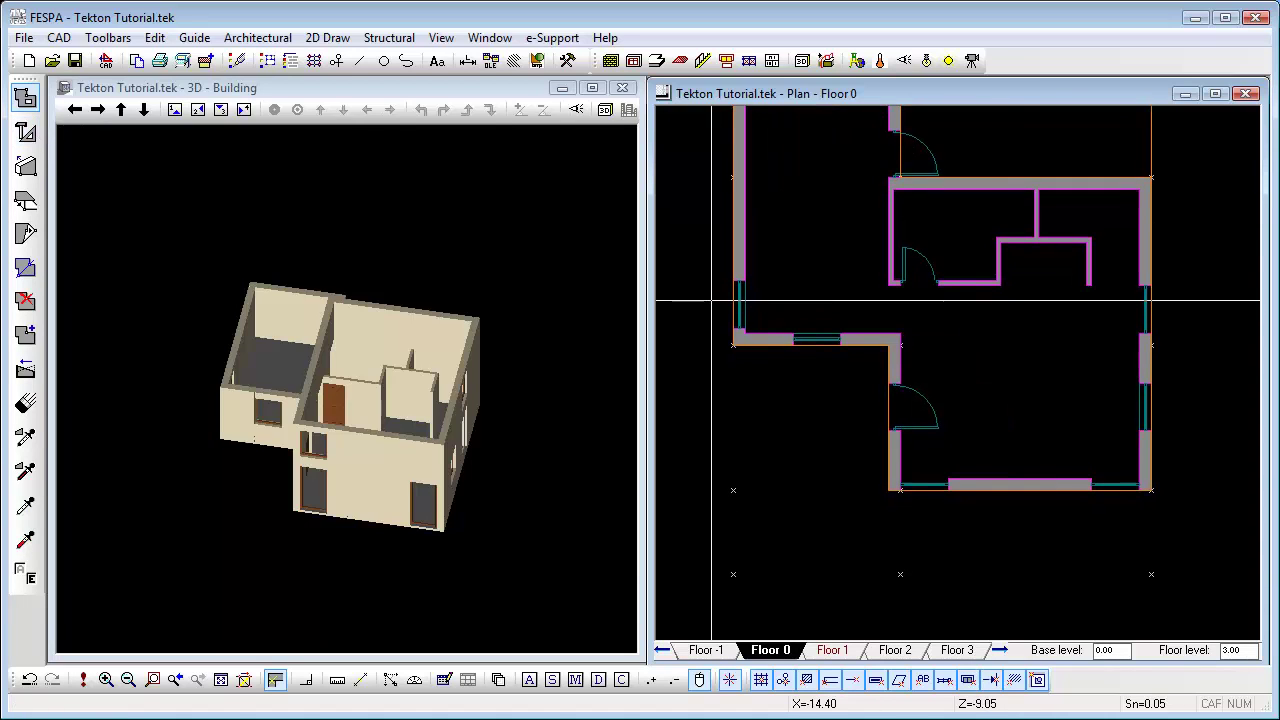
left_click(733, 343)
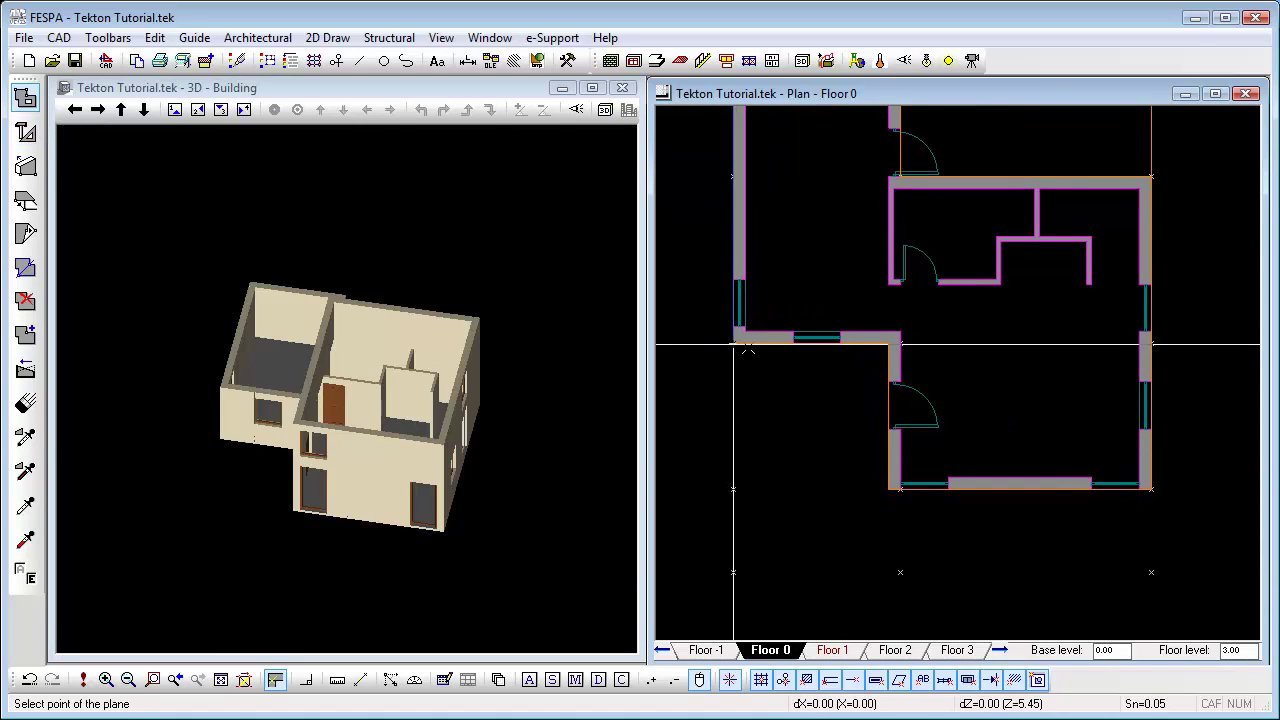
left_click(888, 345)
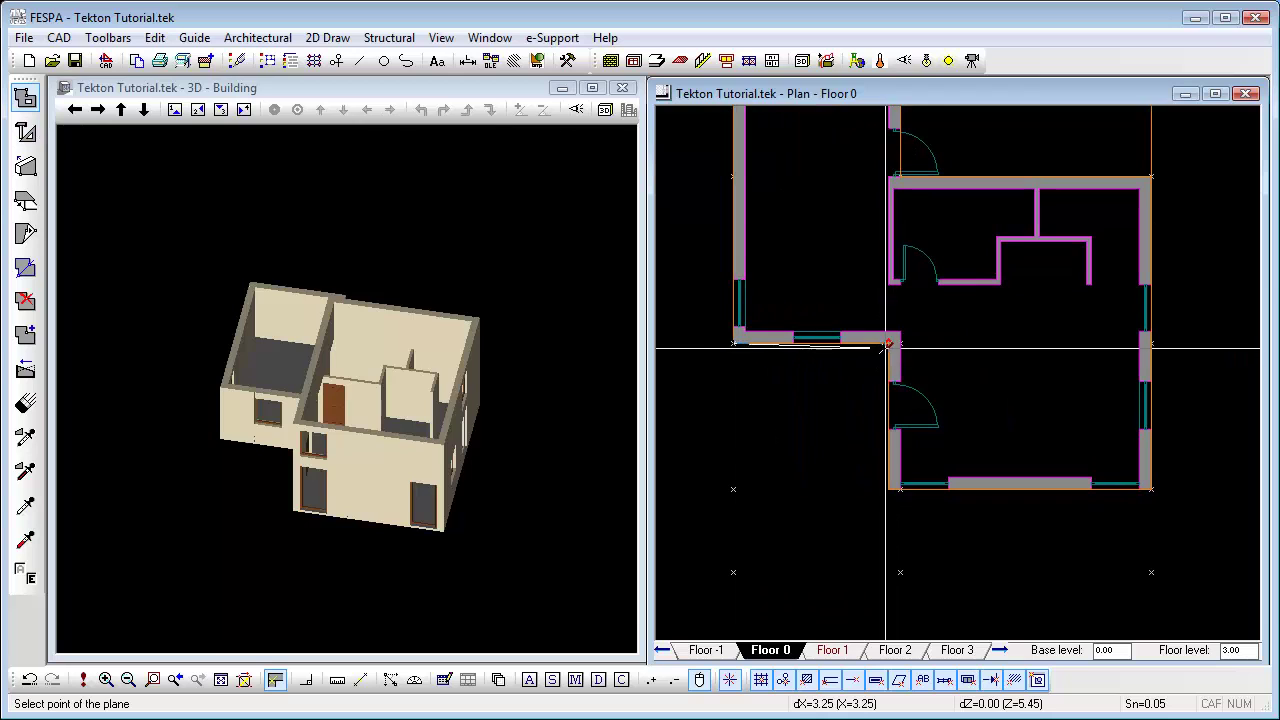
left_click(888, 488)
left_click(1152, 488)
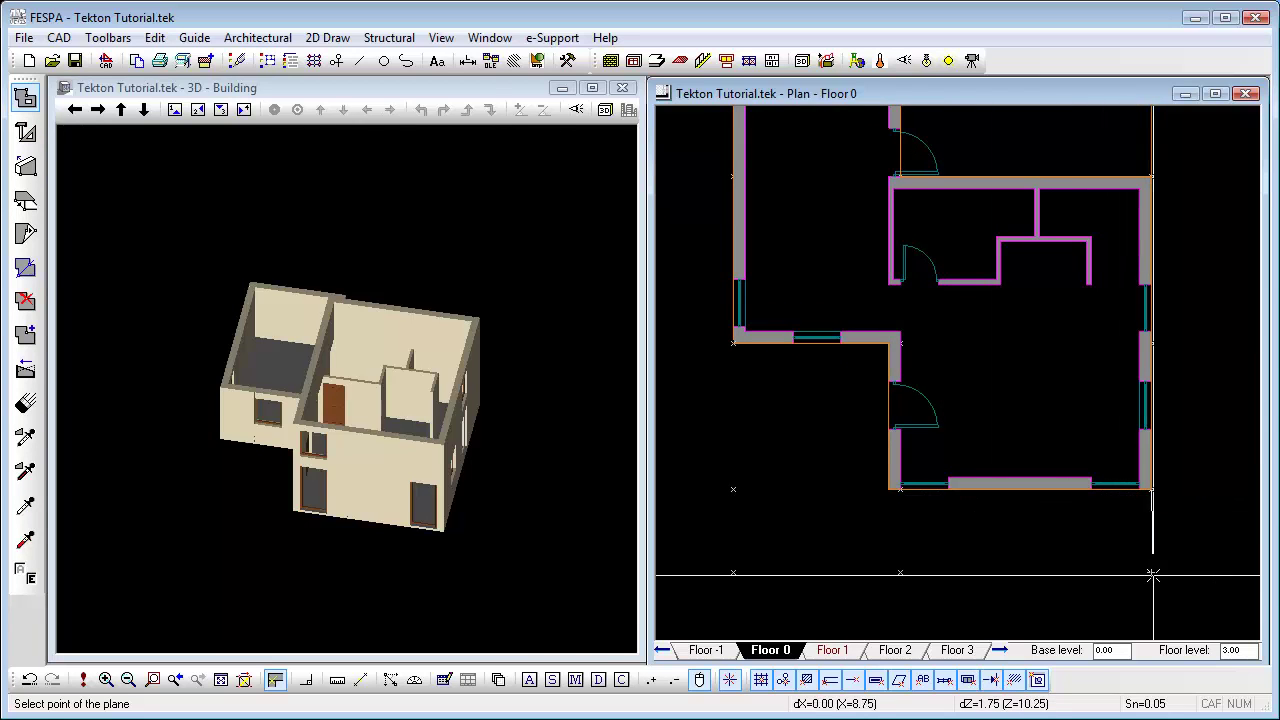
left_click(1152, 572)
left_click(733, 572)
left_click(733, 343)
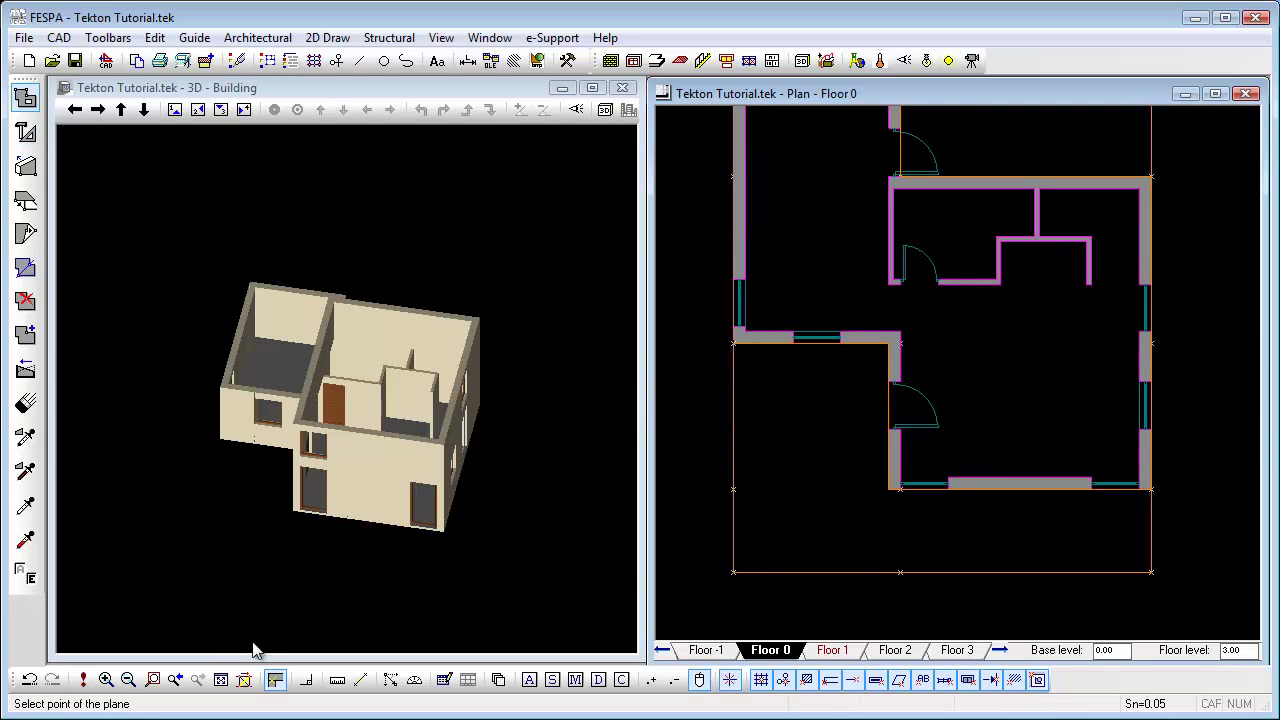
left_click(221, 680)
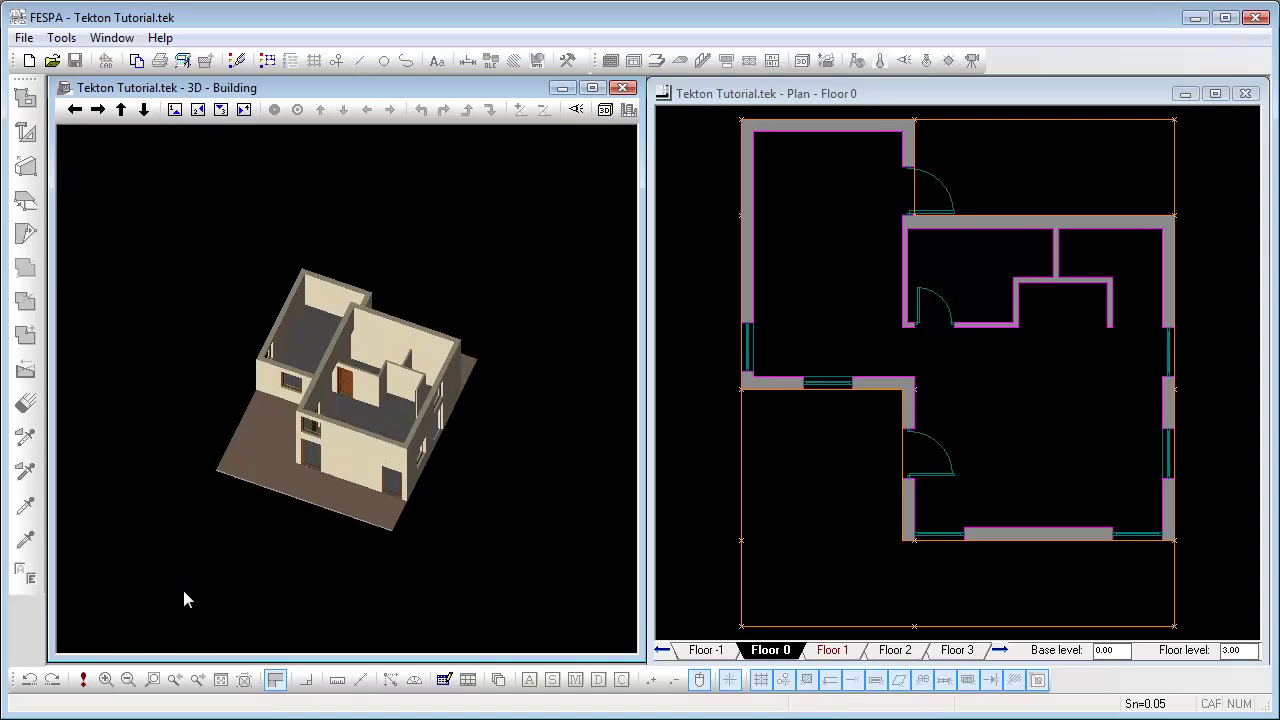
Step: On Floor 1, set the plane's relative height to 0.00
left_click(832, 650)
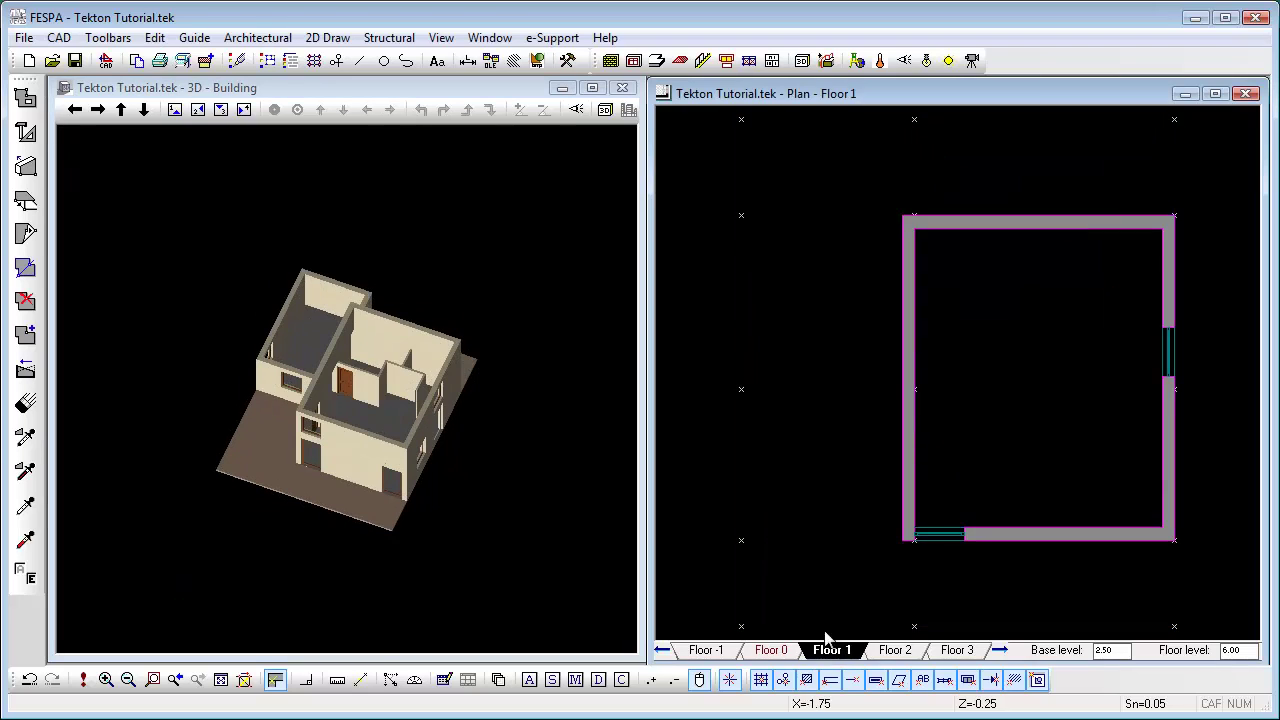
right_click(769, 277)
left_click(812, 310)
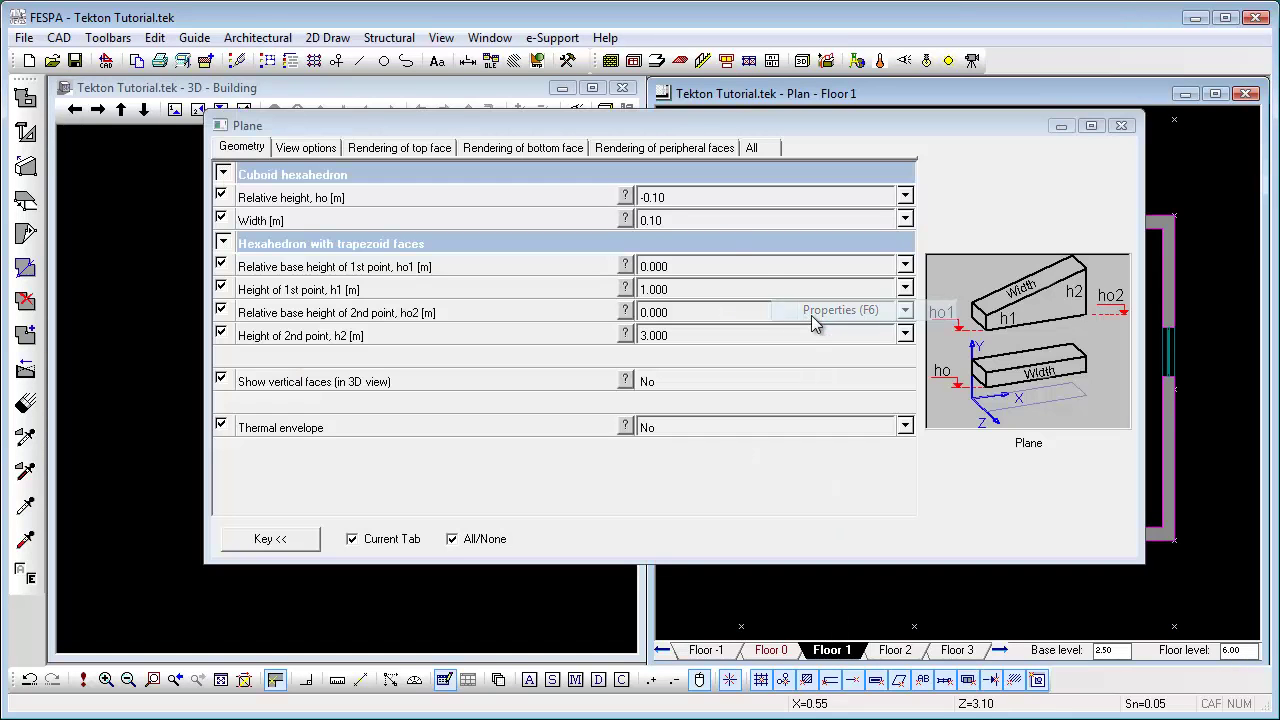
left_click(700, 197)
type("0.00")
key("Tab")
left_click(408, 147)
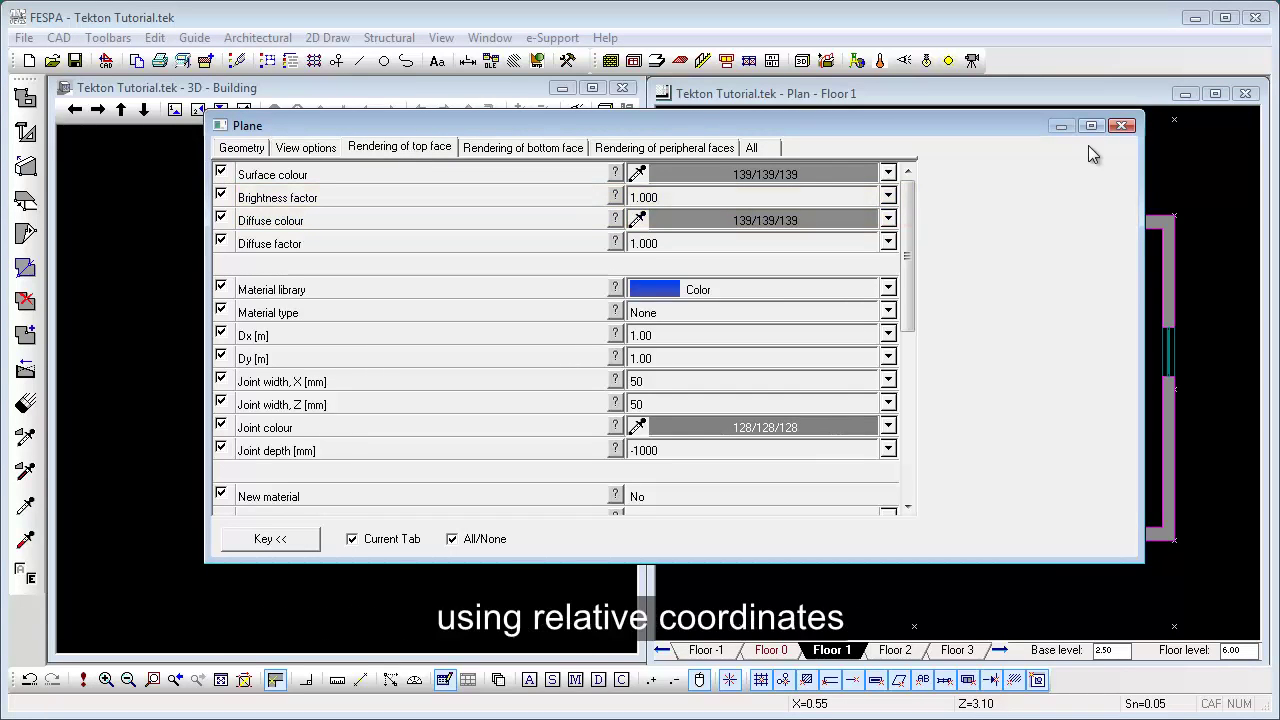
left_click(1122, 126)
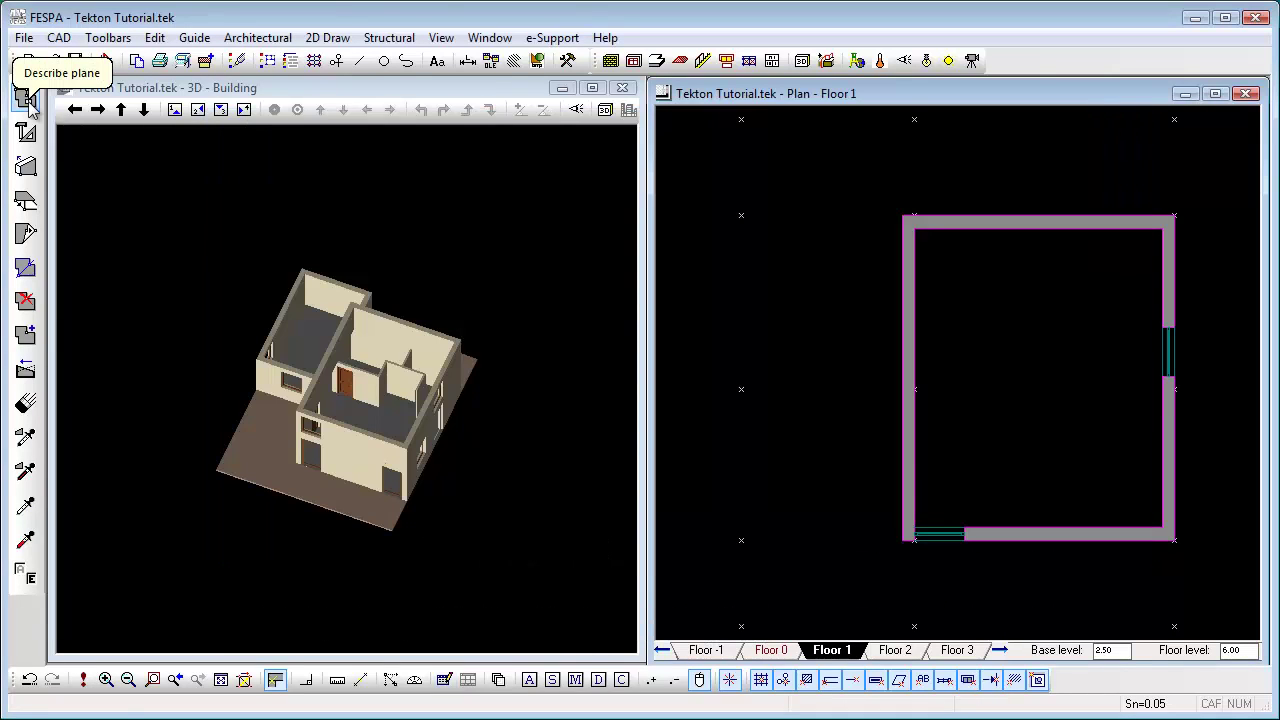
Step: Begin the slab outline at the room's inner top-left corner, tracing the top wall and a 1.20 step
left_click(25, 97)
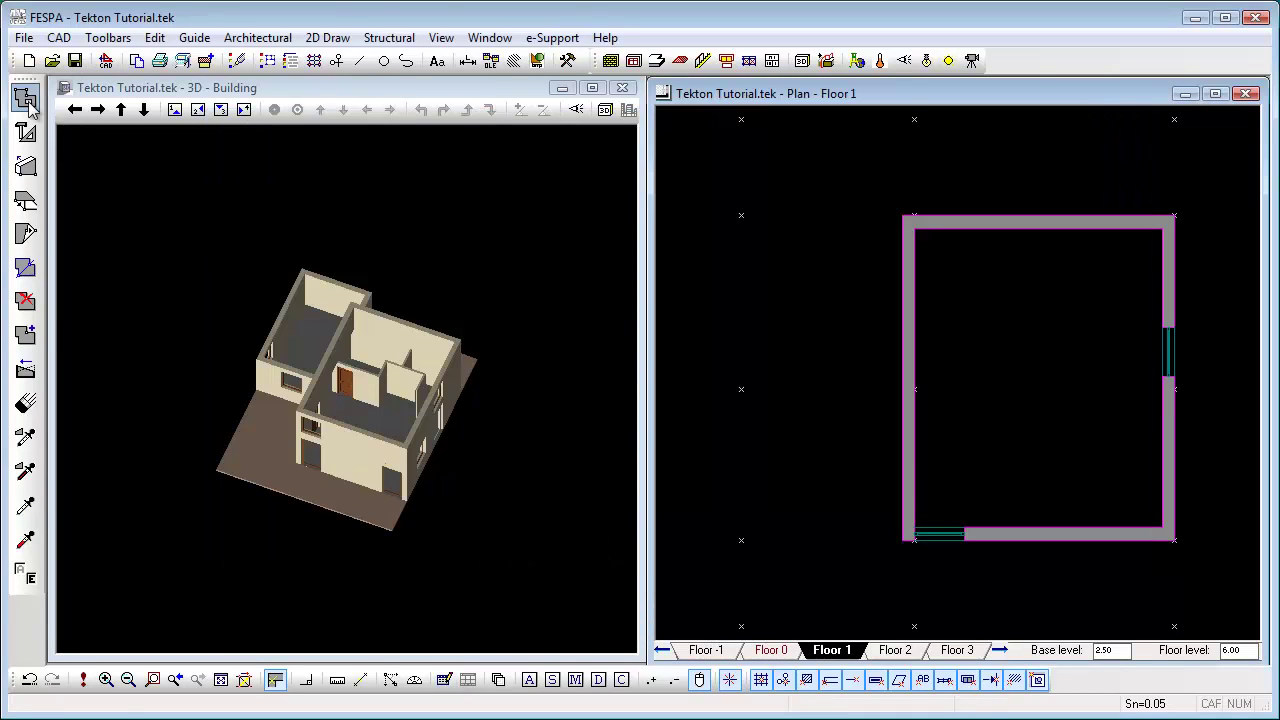
left_click(912, 228)
key("Tab")
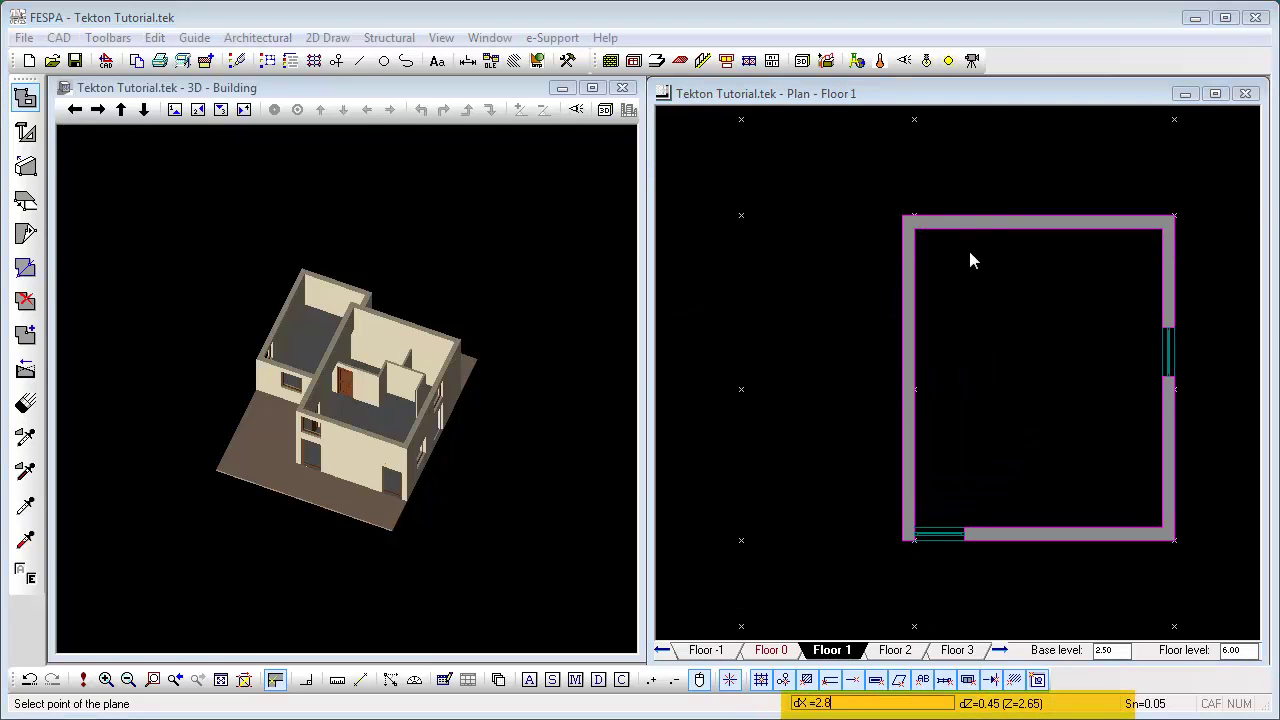
key("Return")
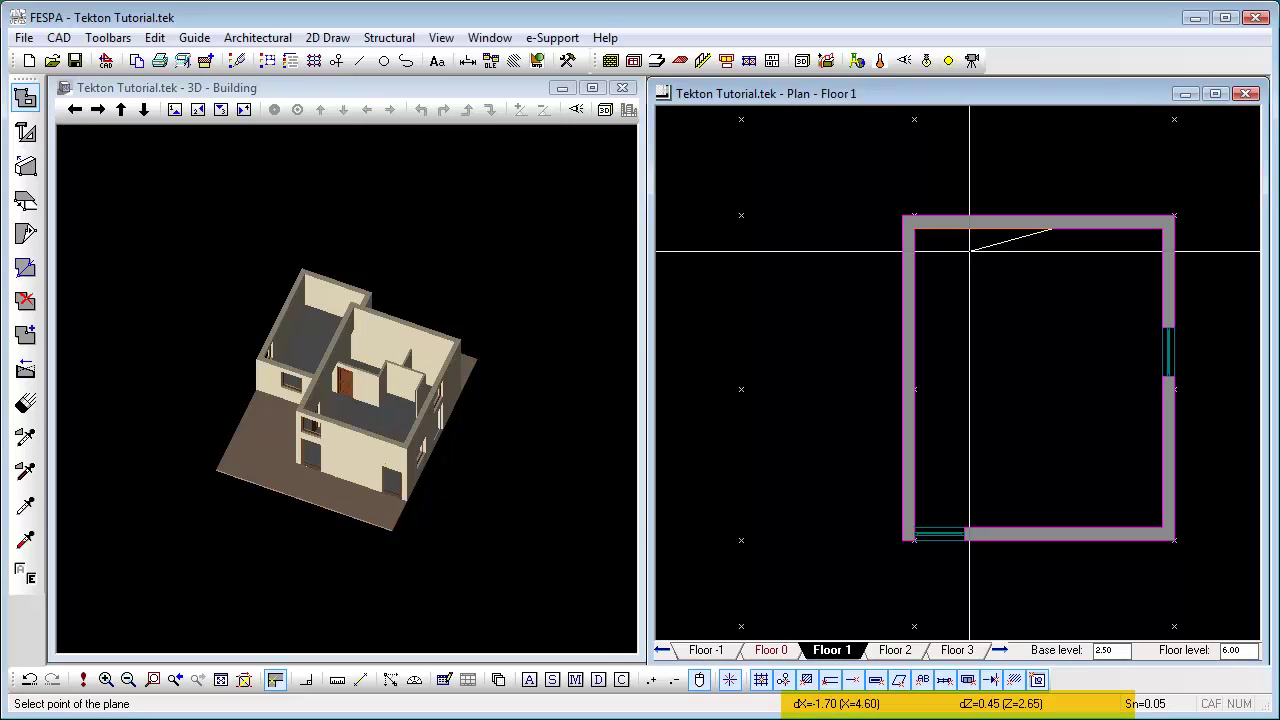
key("Tab")
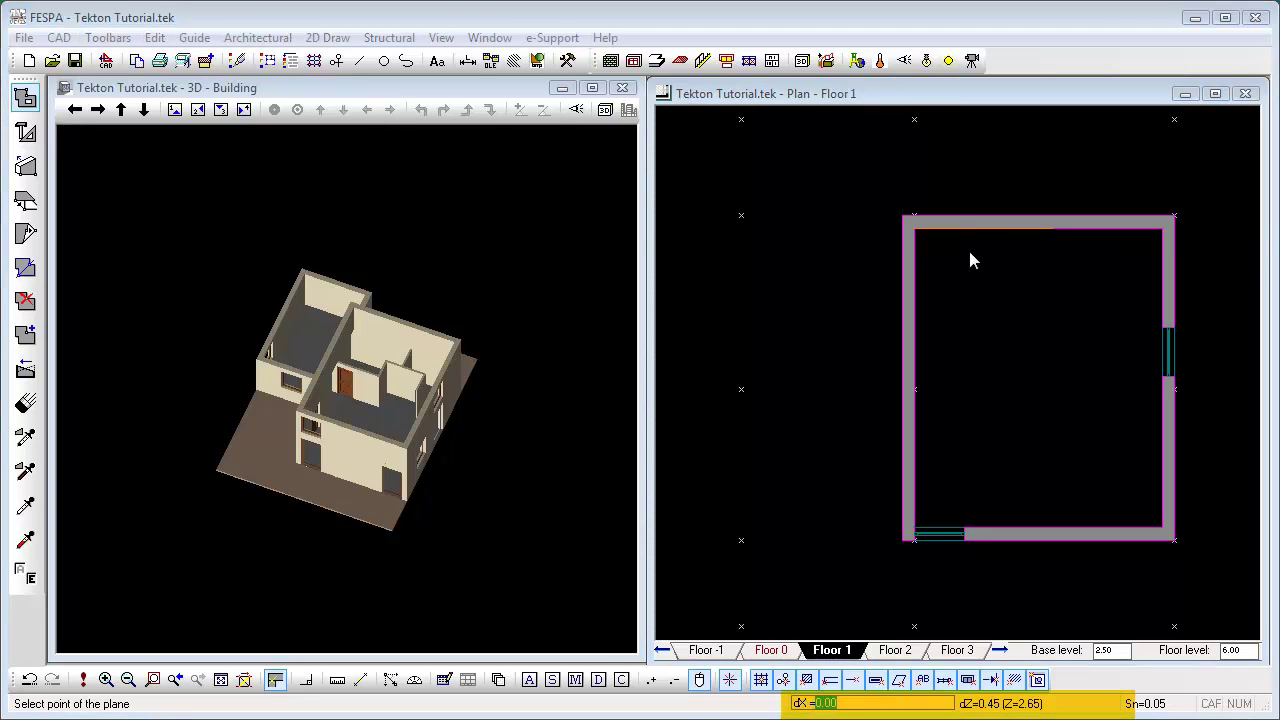
key("Tab")
key("Return")
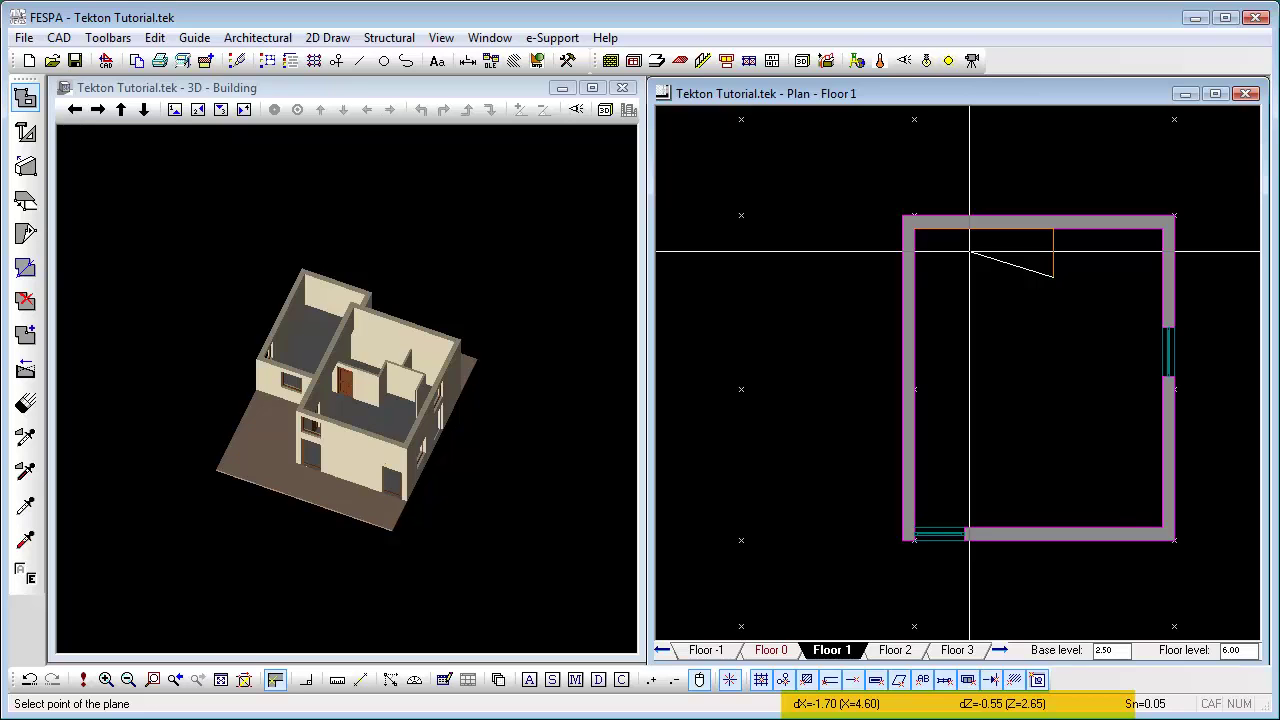
key("Tab")
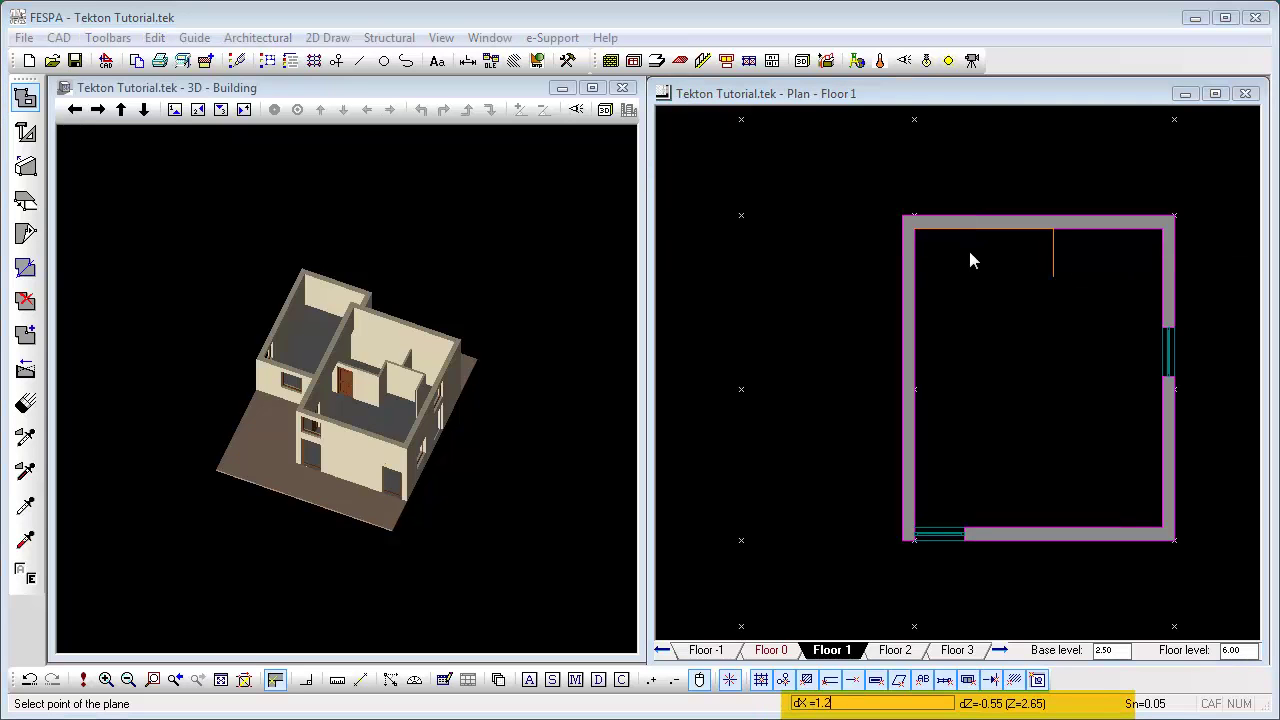
key("Tab")
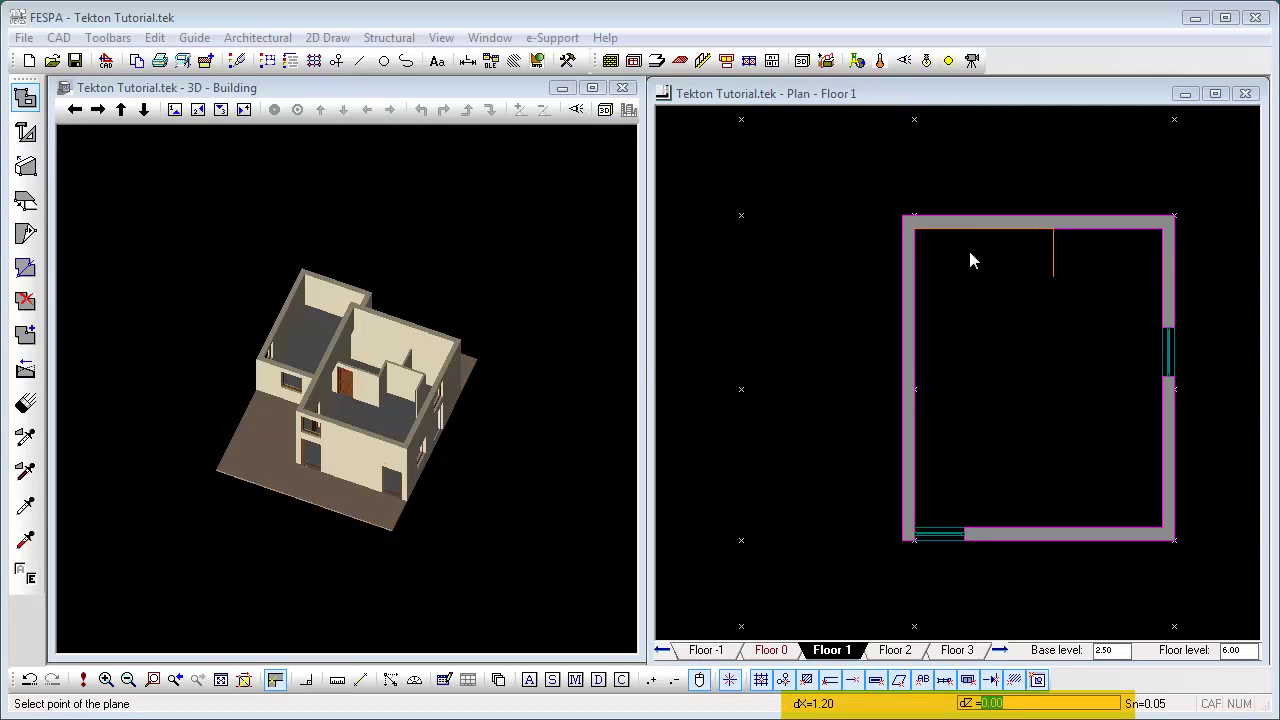
key("Return")
Step: Continue the stepped outline down 1 to the east wall, down 1.3, then -5.00 back west
key("Tab")
type("0")
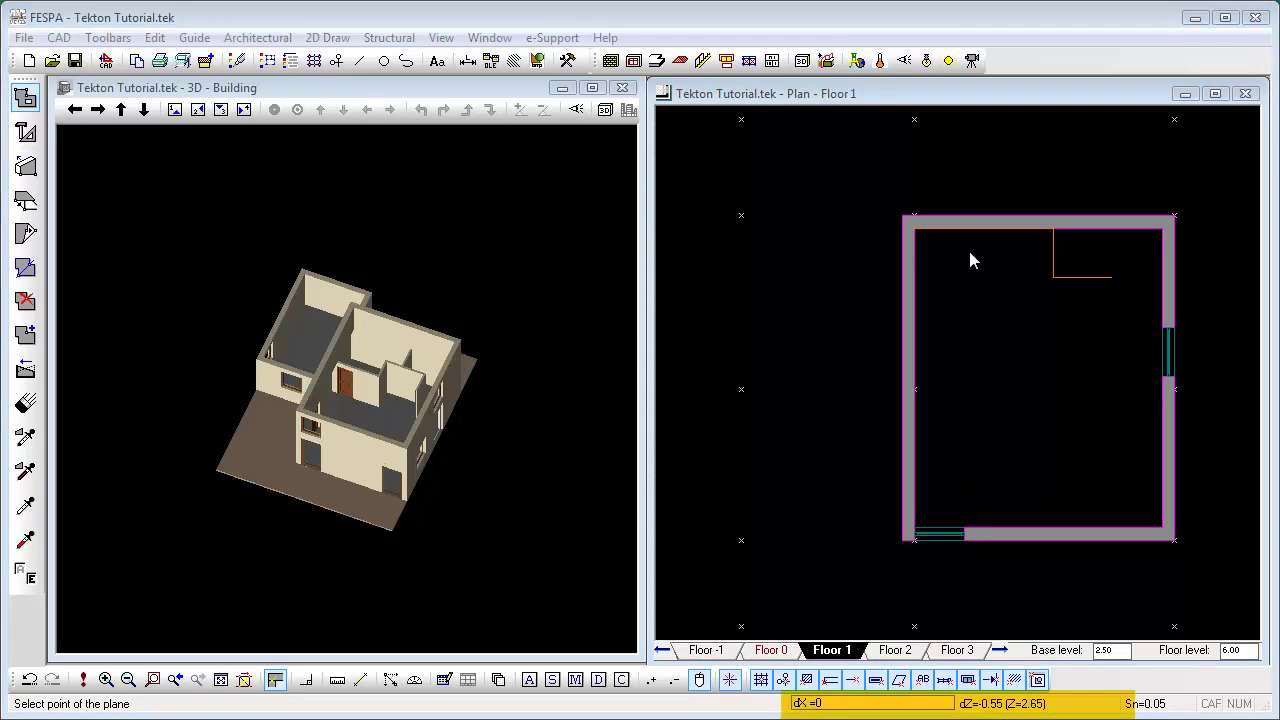
key("Tab")
type("-1")
key("Return")
key("Tab")
key("Tab")
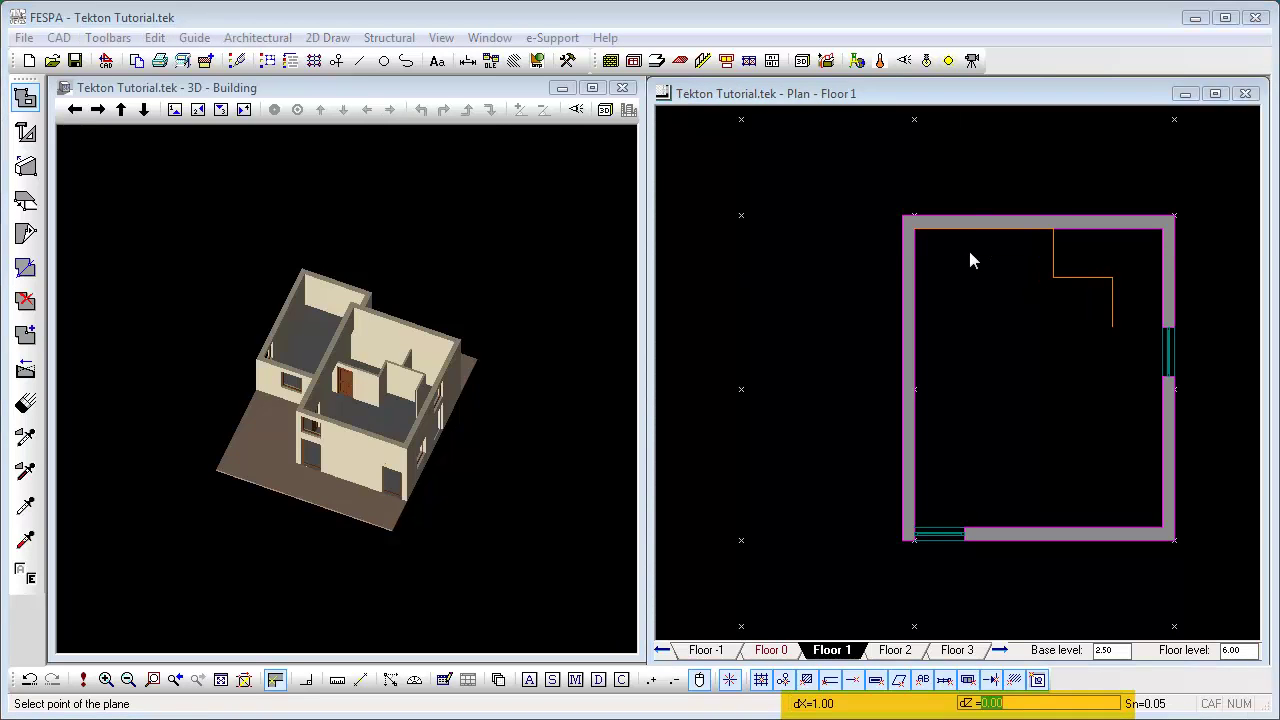
key("Return")
type("1.3")
key("Return")
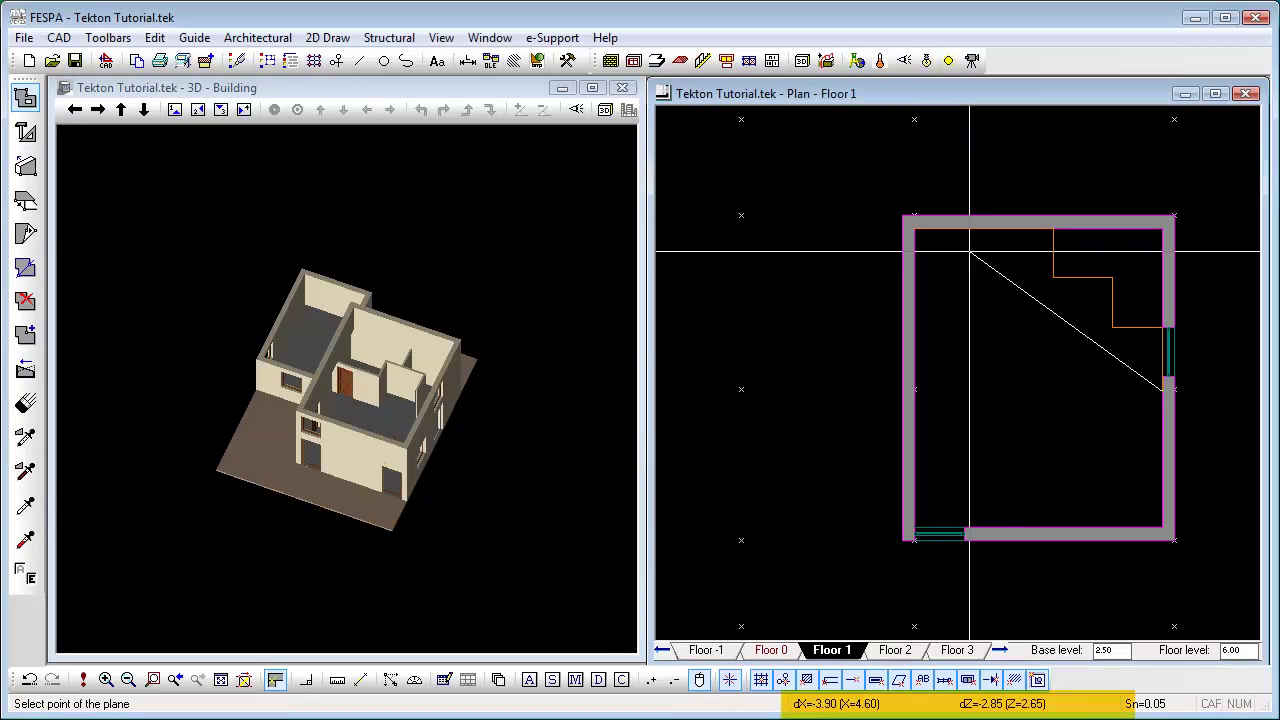
key("Tab")
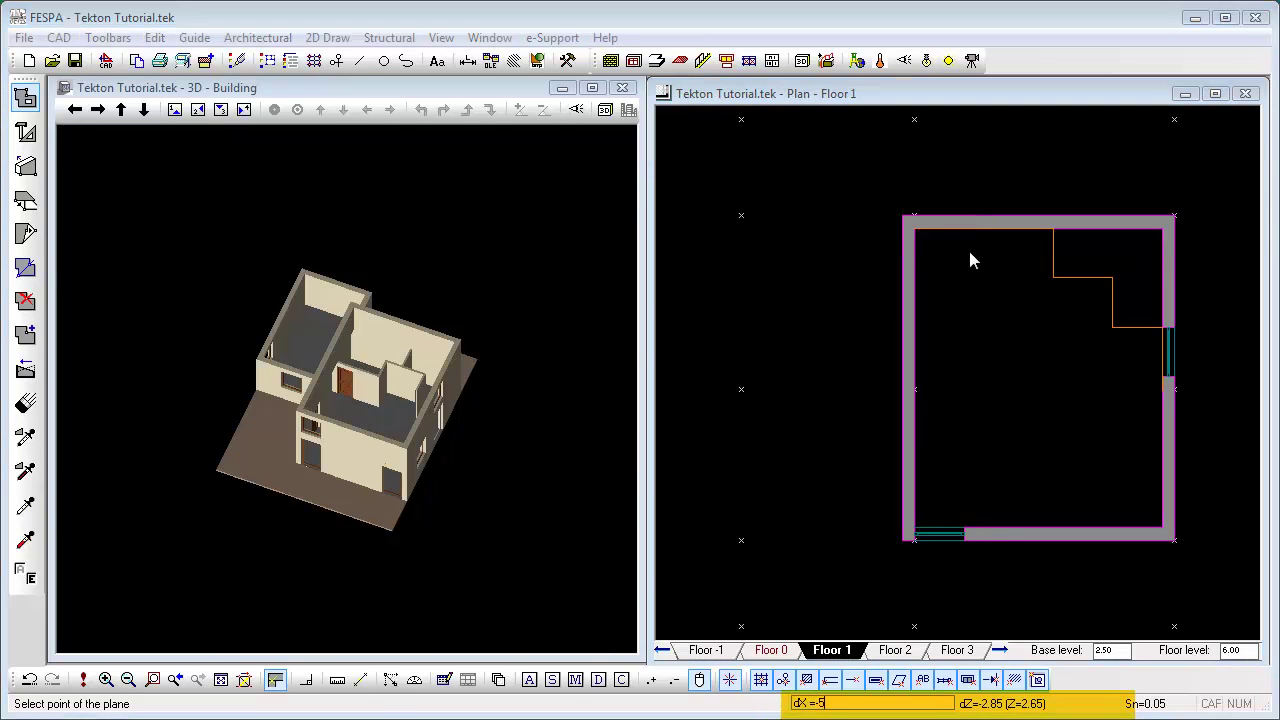
key("Tab")
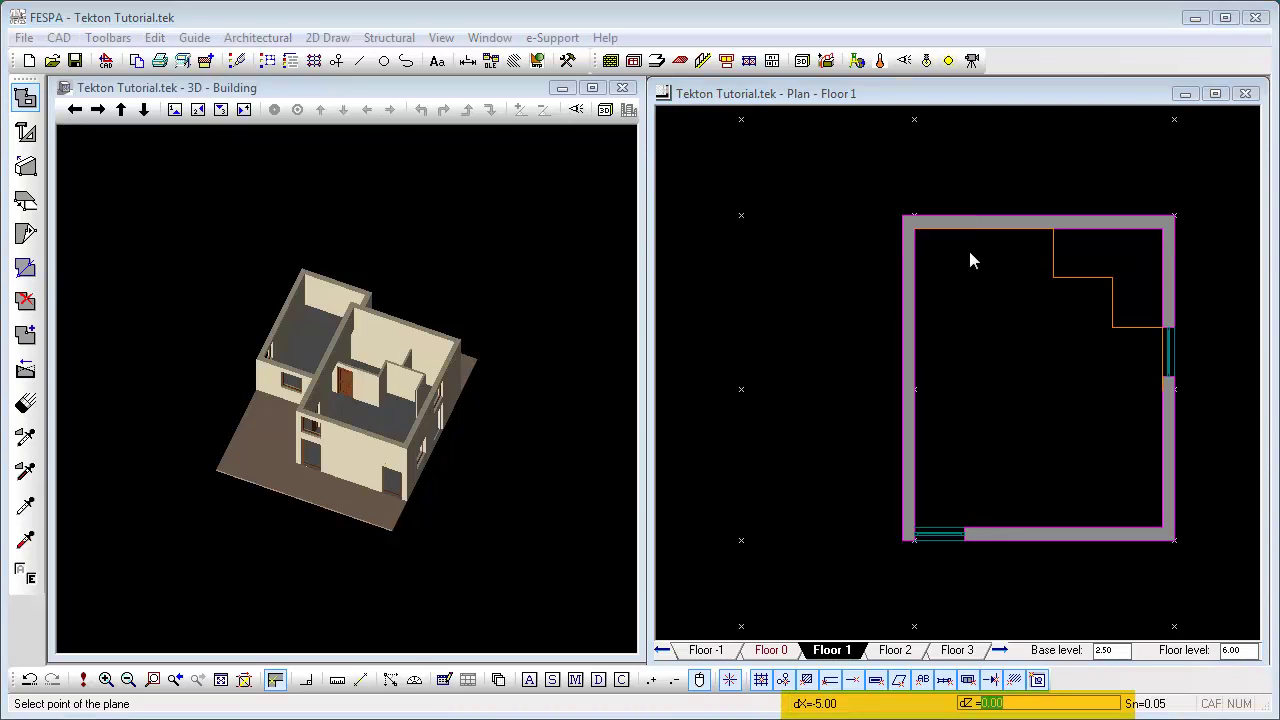
key("Return")
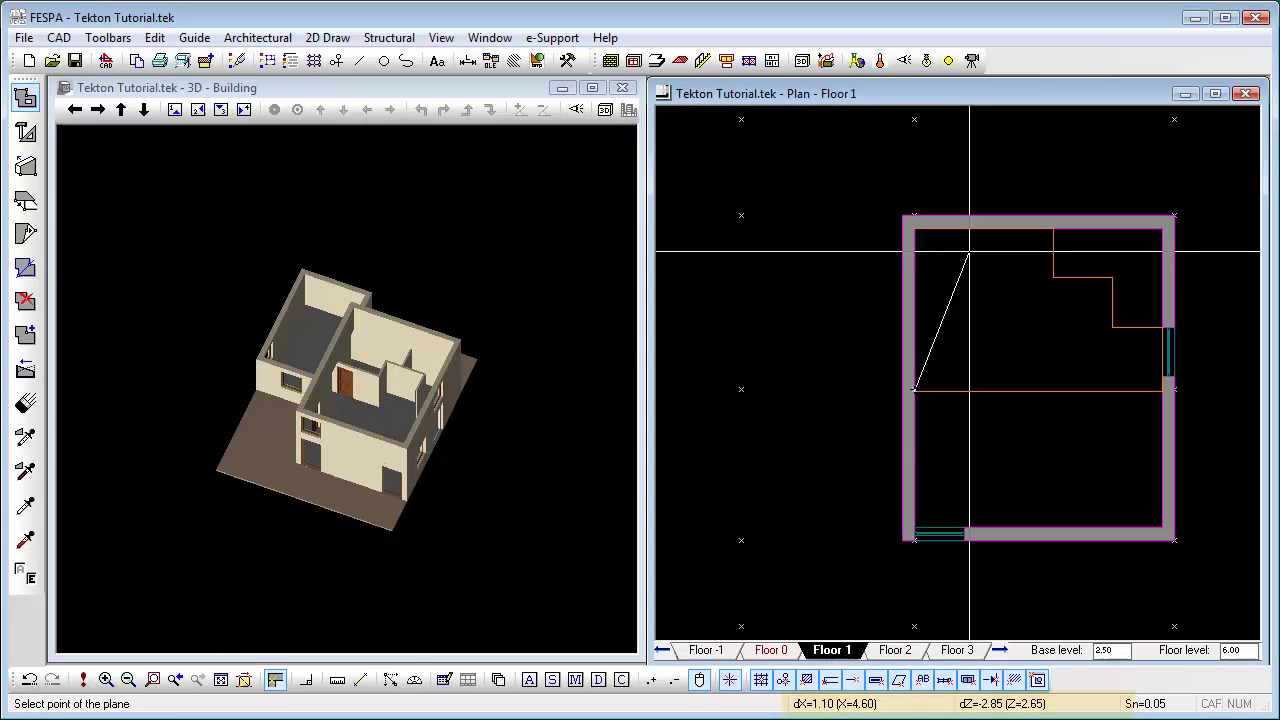
Step: Close the stepped Floor 1 slab outline and return to the Floor 0 plan
left_click(27, 133)
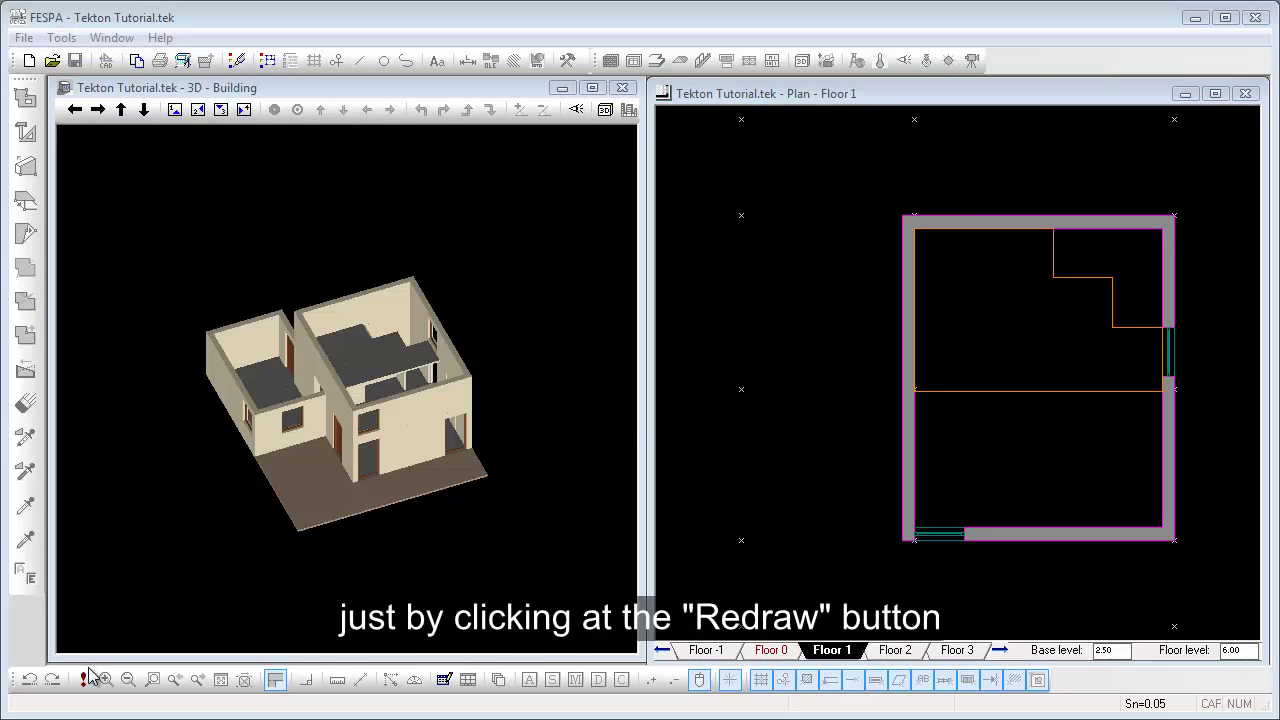
left_click(770, 650)
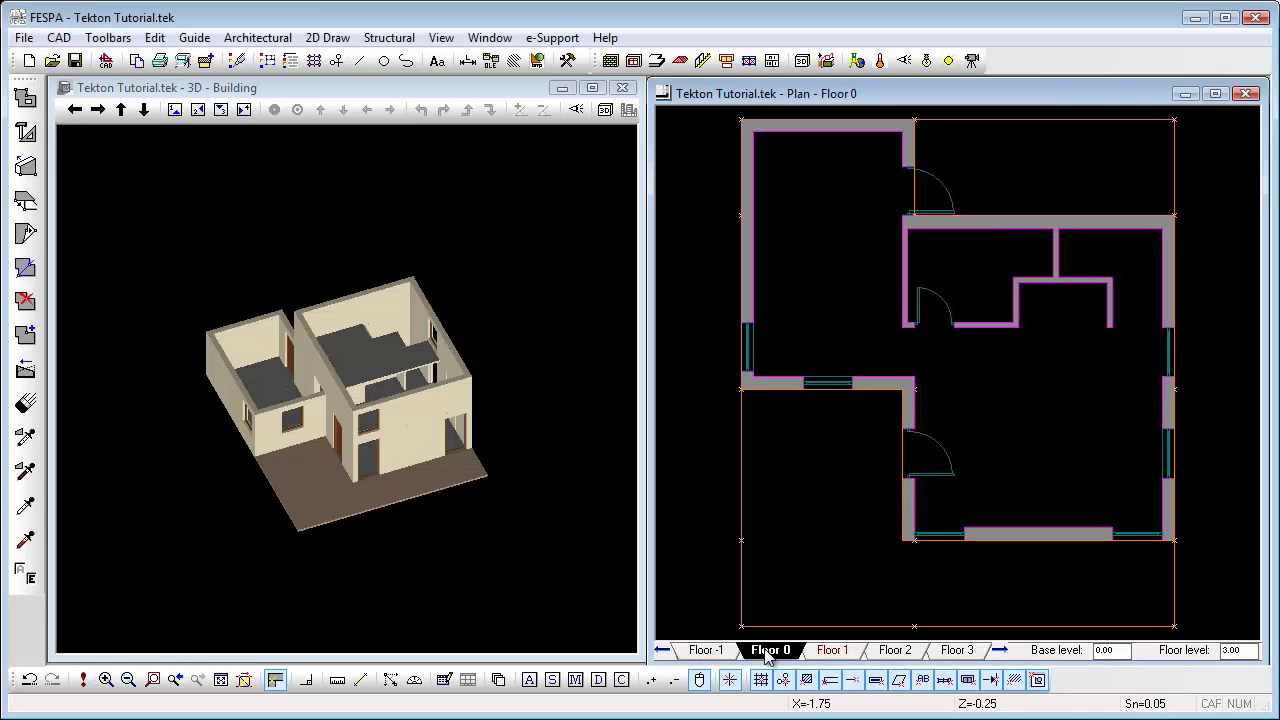
scroll(1098, 216, "up", 5)
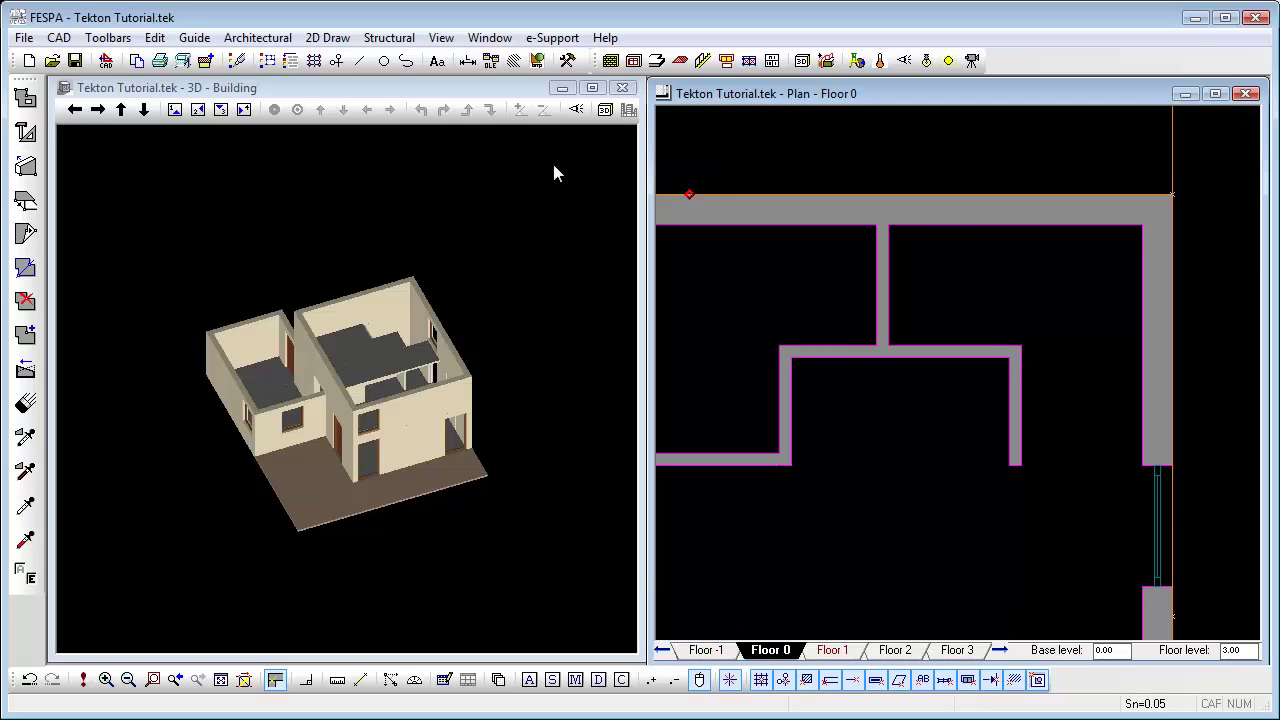
Step: Draw two-point stair stringer lines along the partition ending at the wall corner
left_click(362, 62)
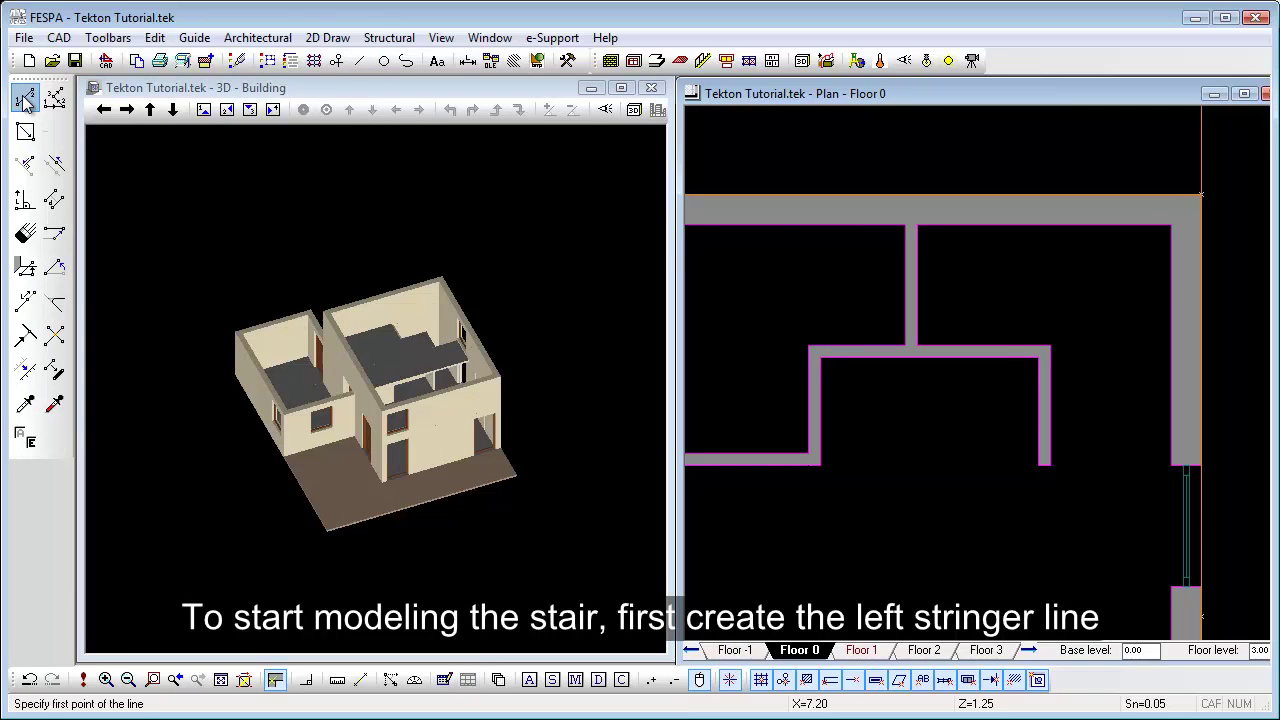
left_click(928, 347)
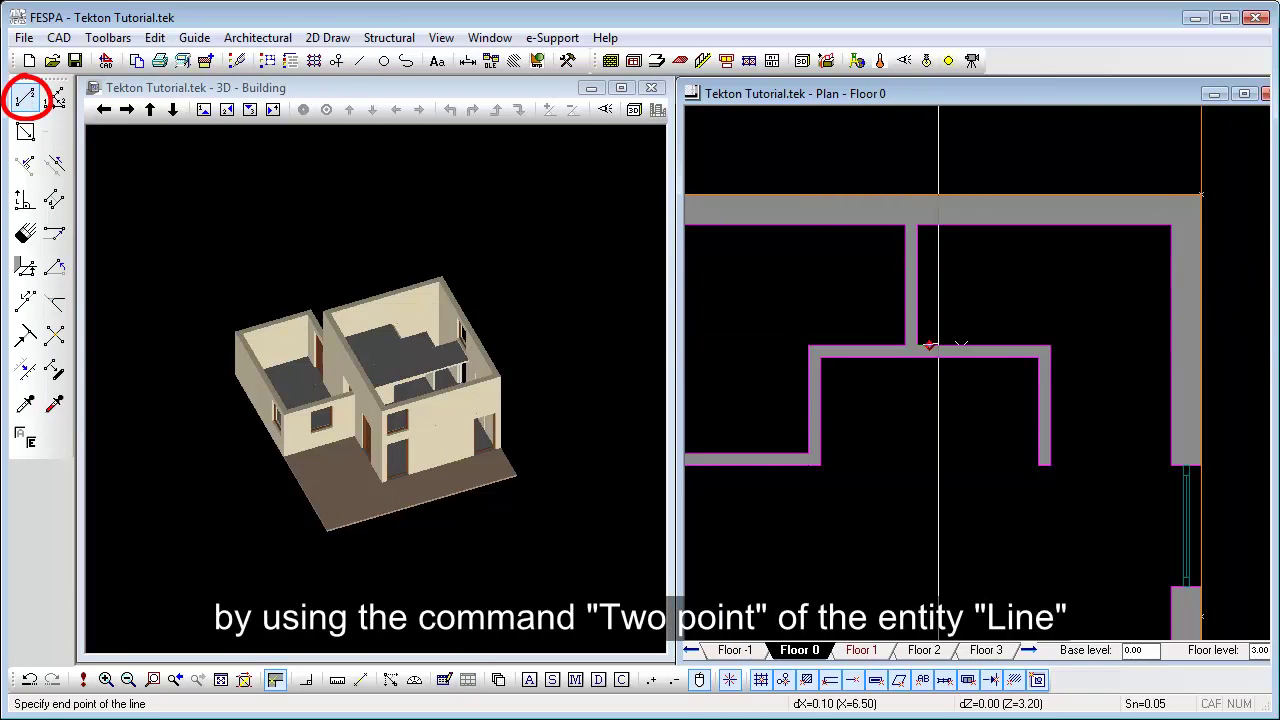
left_click(1048, 347)
left_click(1048, 347)
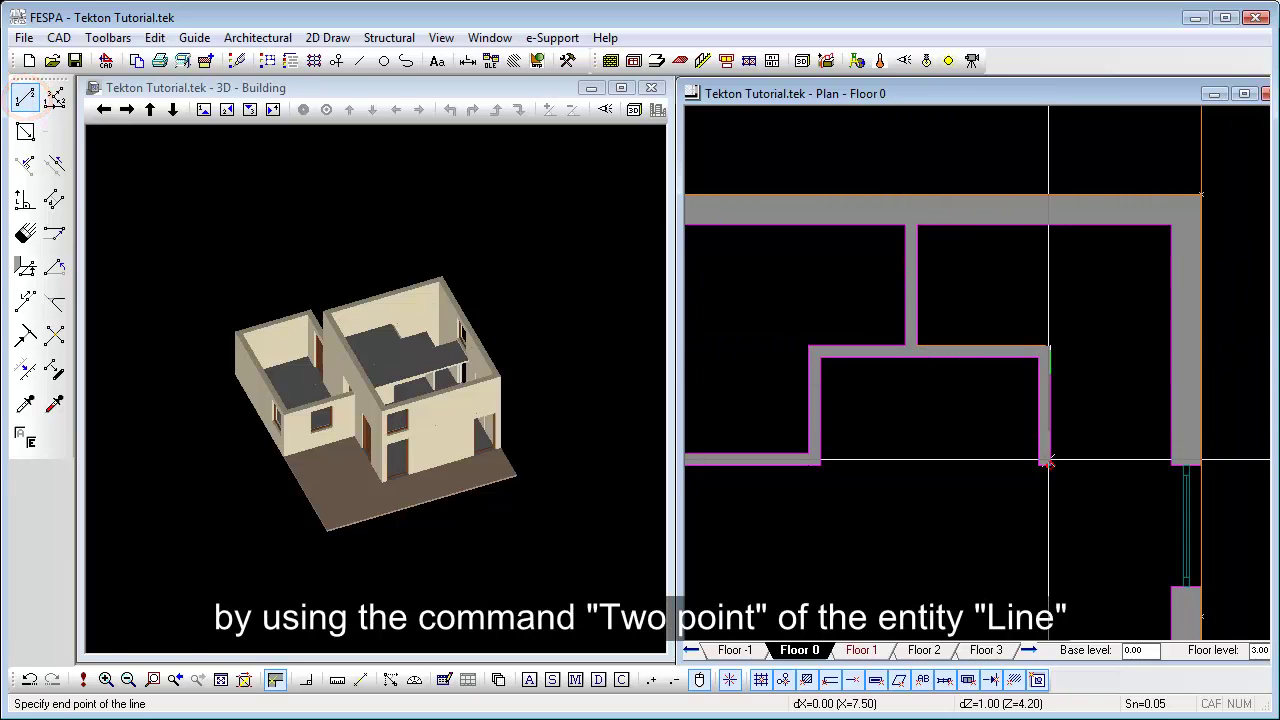
left_click(1048, 462)
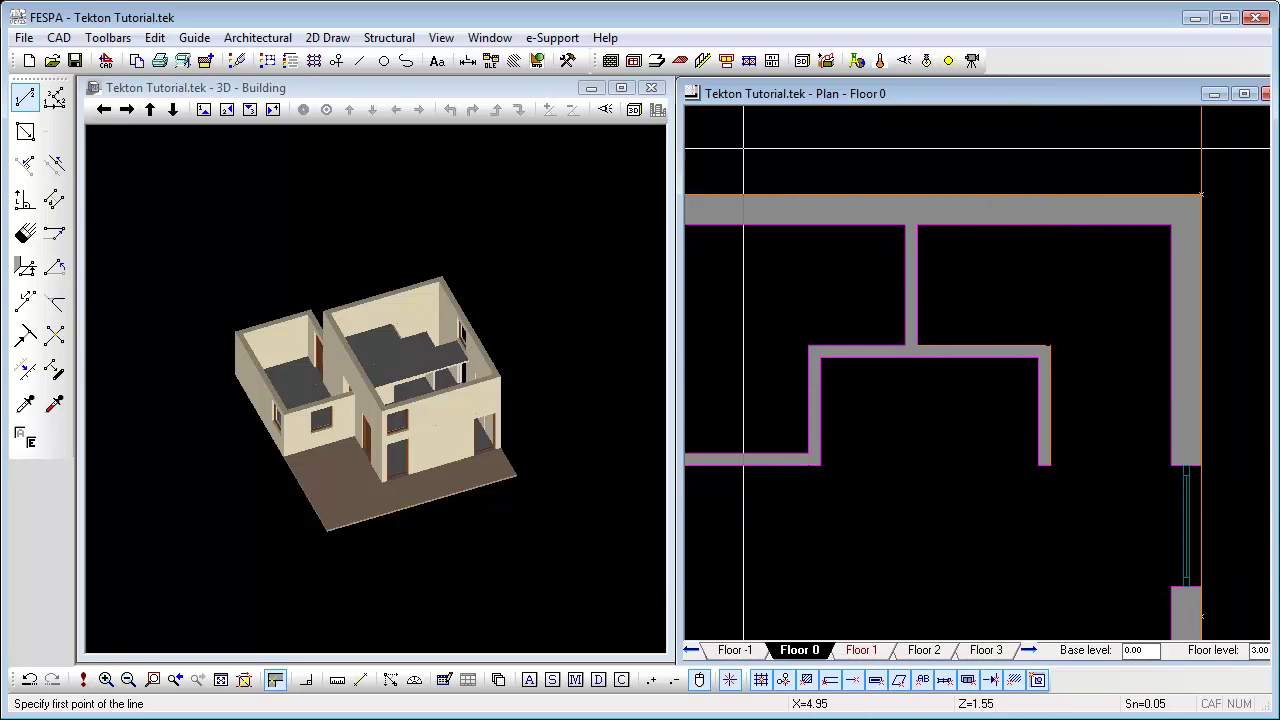
Step: Give the staircase top height 2.6, width 1, tread 0.26 and riser 0.2
left_click(706, 62)
right_click(830, 243)
left_click(876, 280)
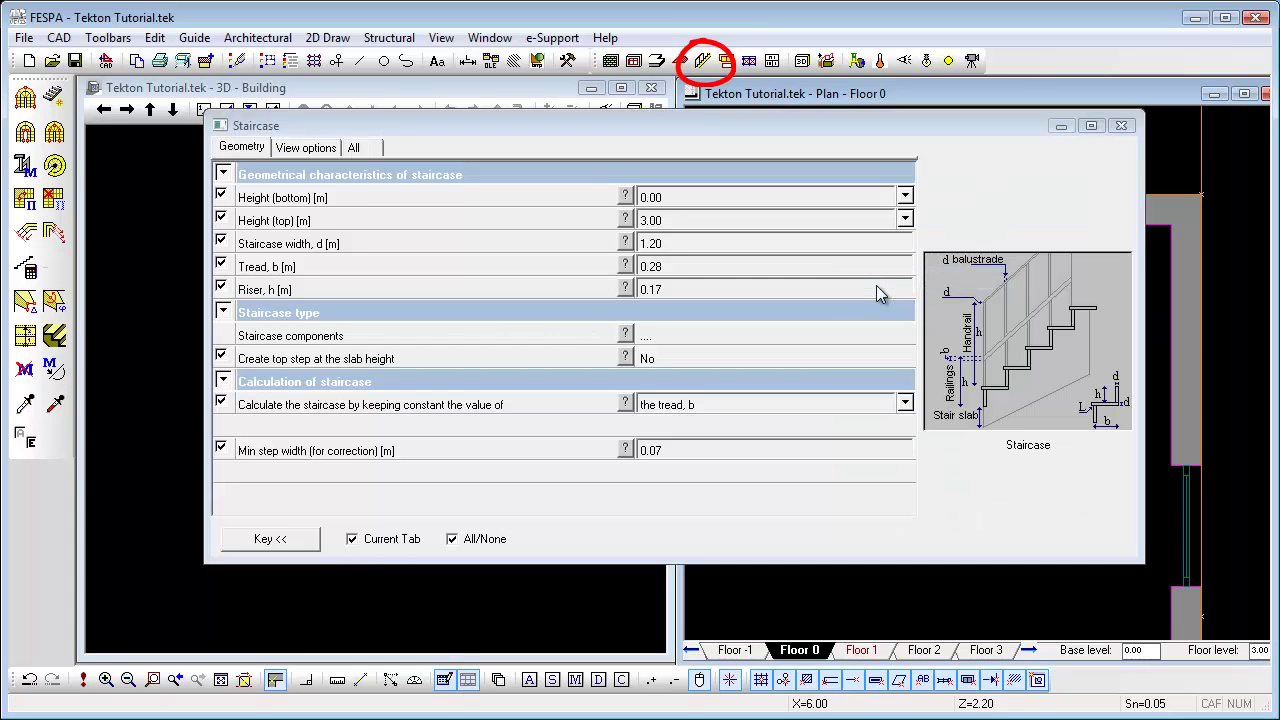
left_click(857, 215)
type("2")
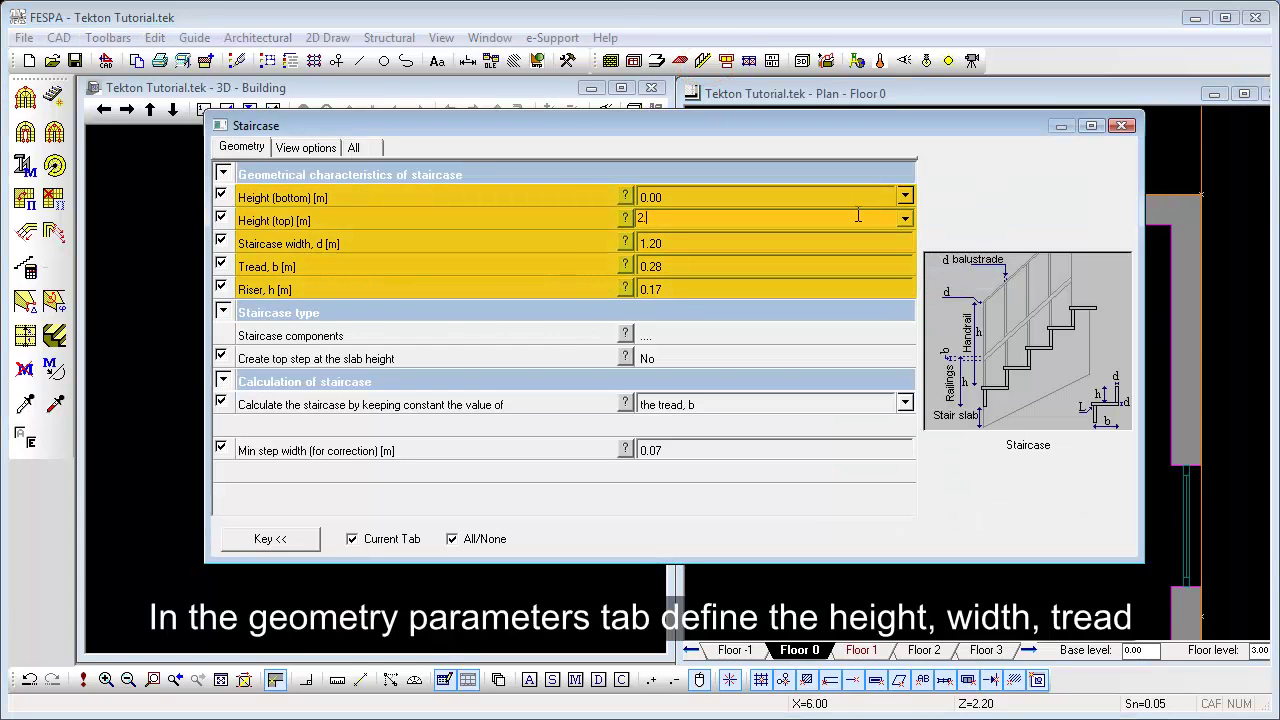
type(".6")
key("Tab")
type("1")
key("Tab")
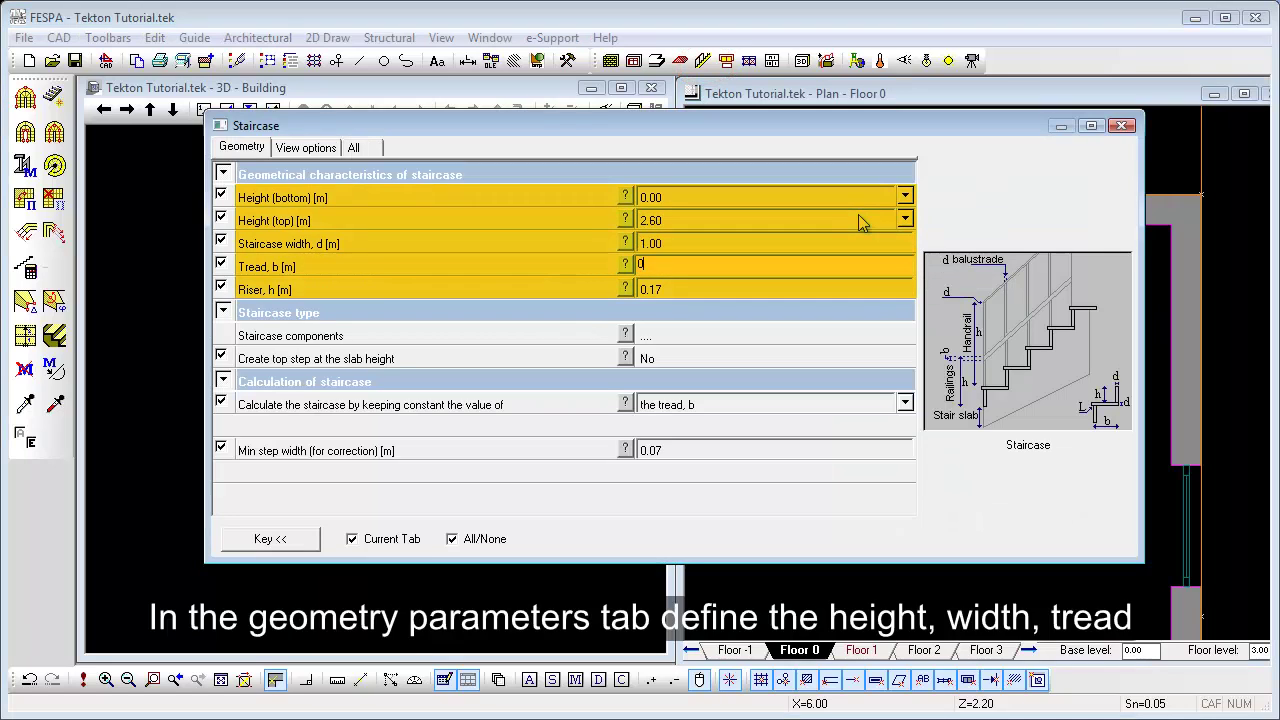
type("0.26")
key("Tab")
type("0.2")
key("Tab")
Step: Keep the riser h constant in calculation and review the Staircase components settings
left_click(883, 407)
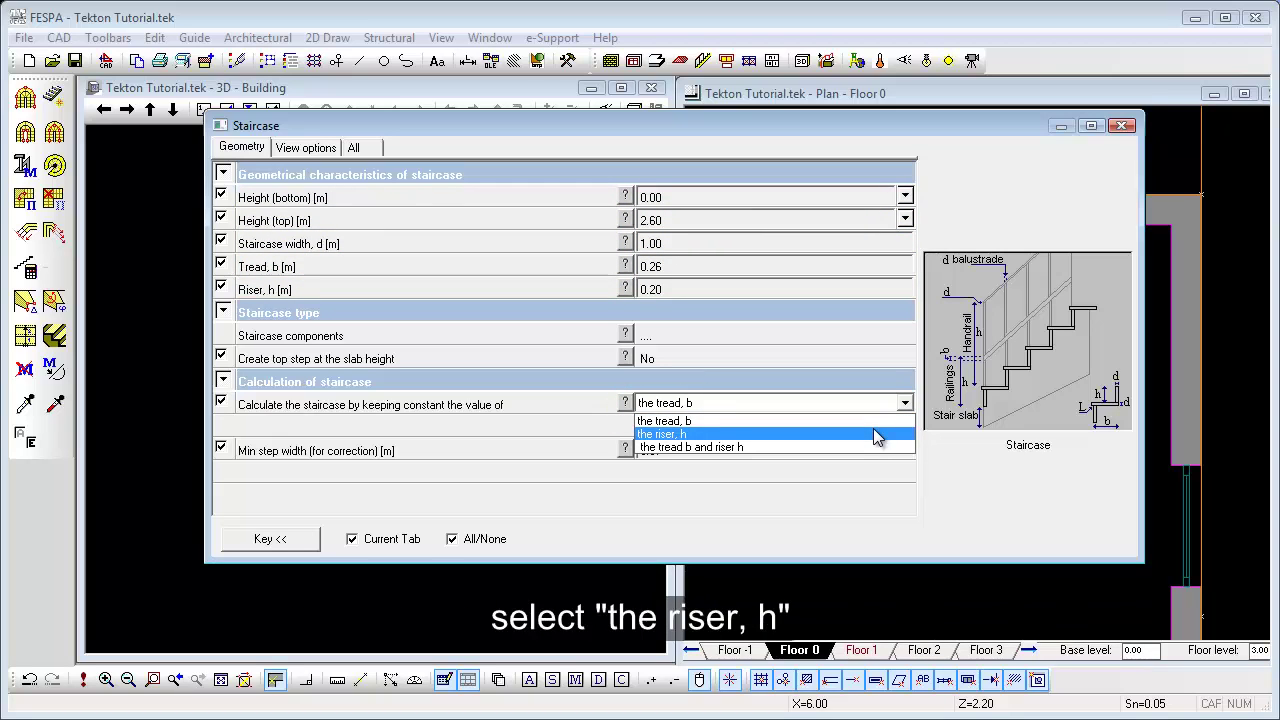
left_click(873, 432)
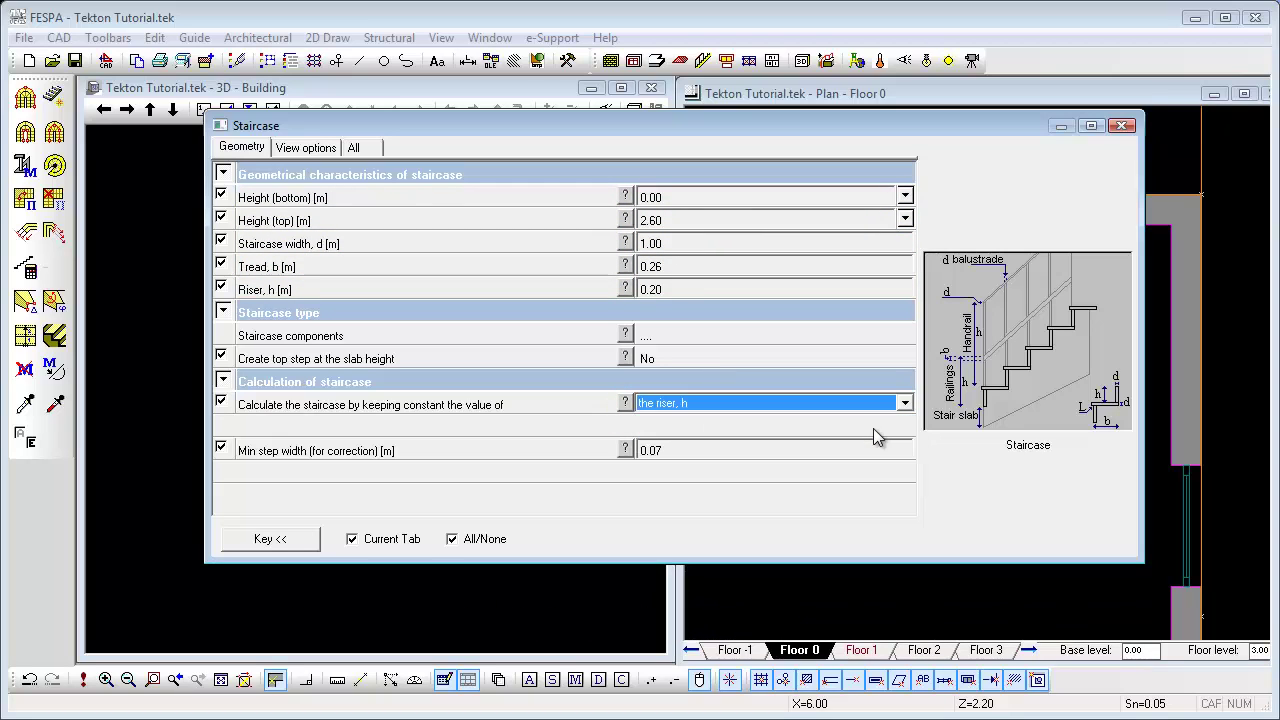
left_click(807, 330)
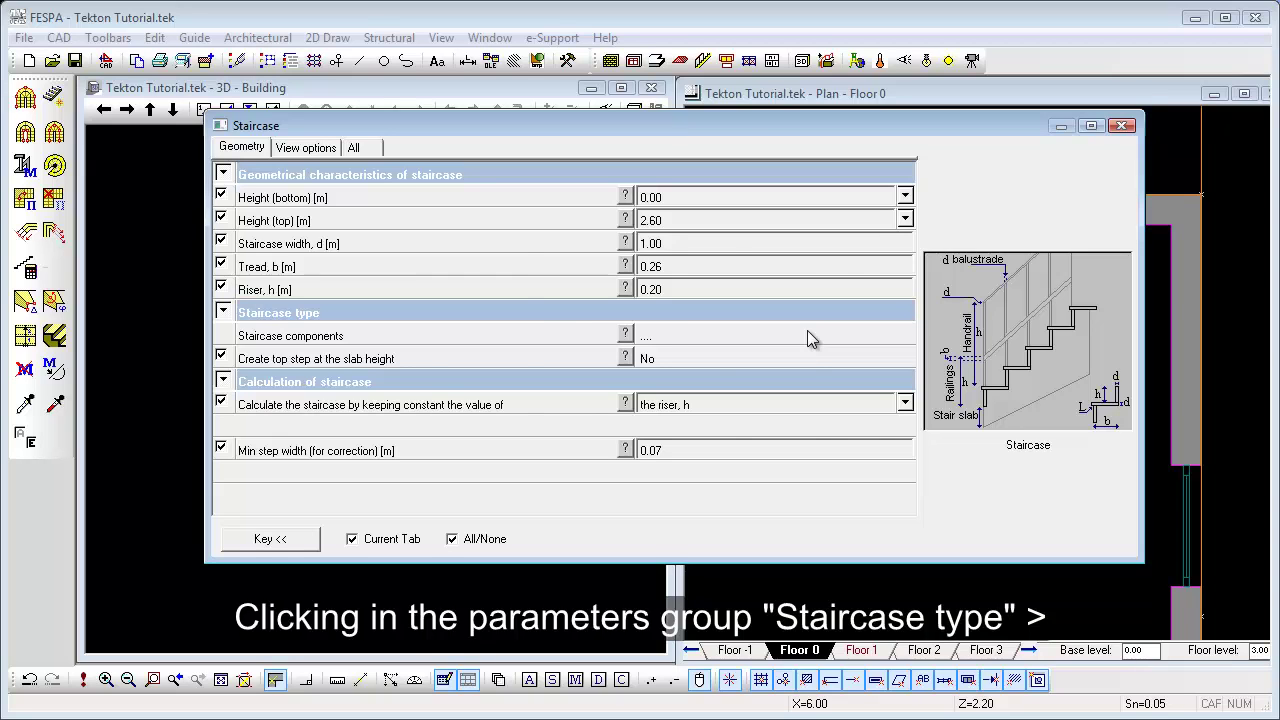
left_click(807, 330)
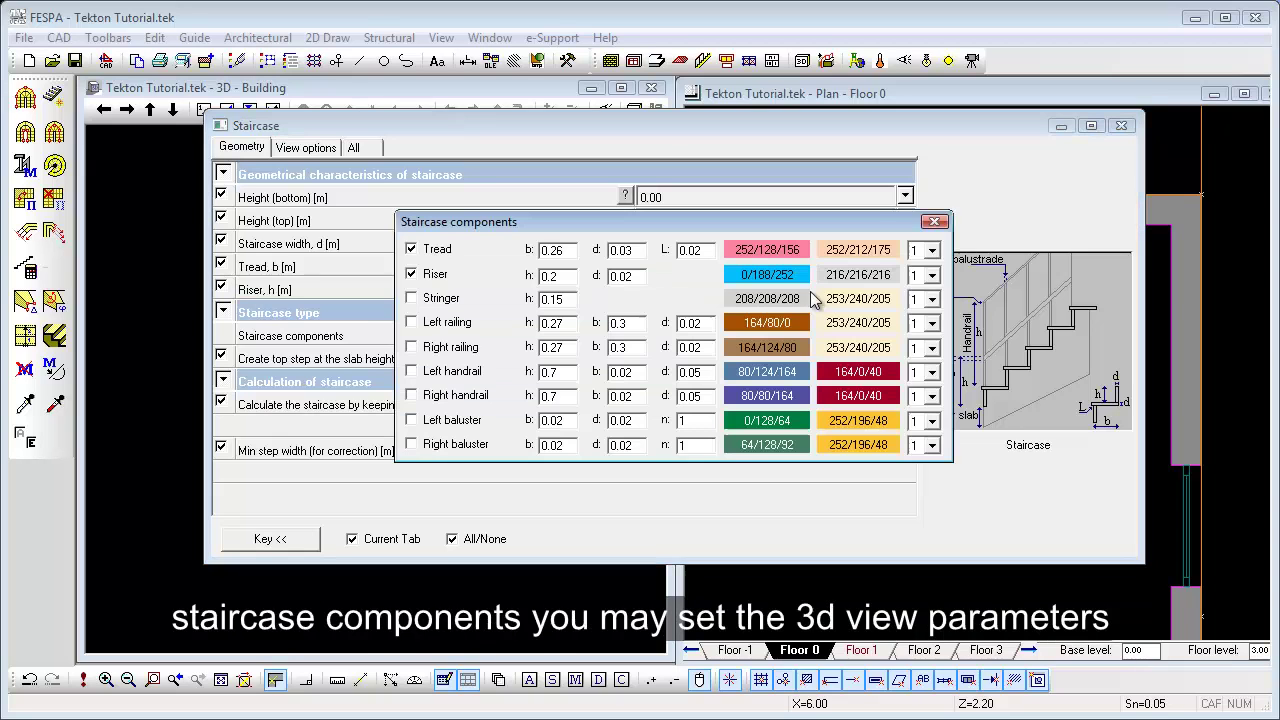
left_click(936, 223)
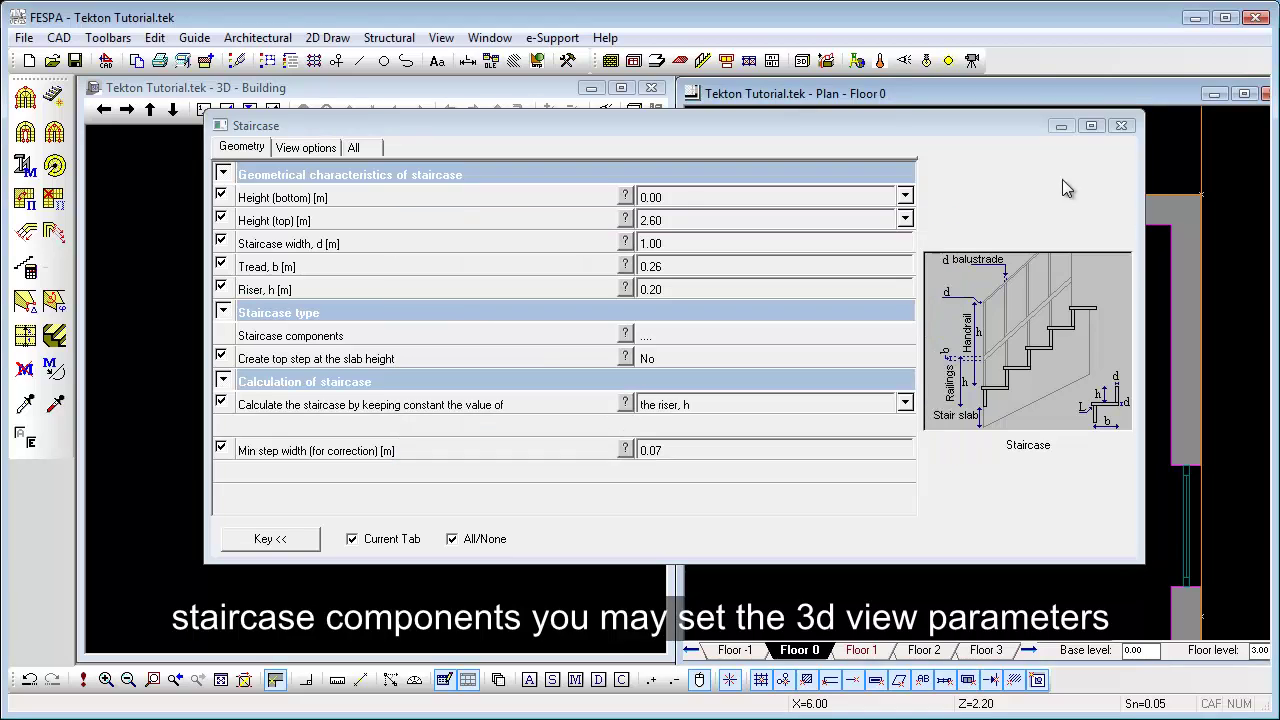
Step: Use the wall-edge line as left stringer, generate a smart staircase and calculate its steps
left_click(1122, 127)
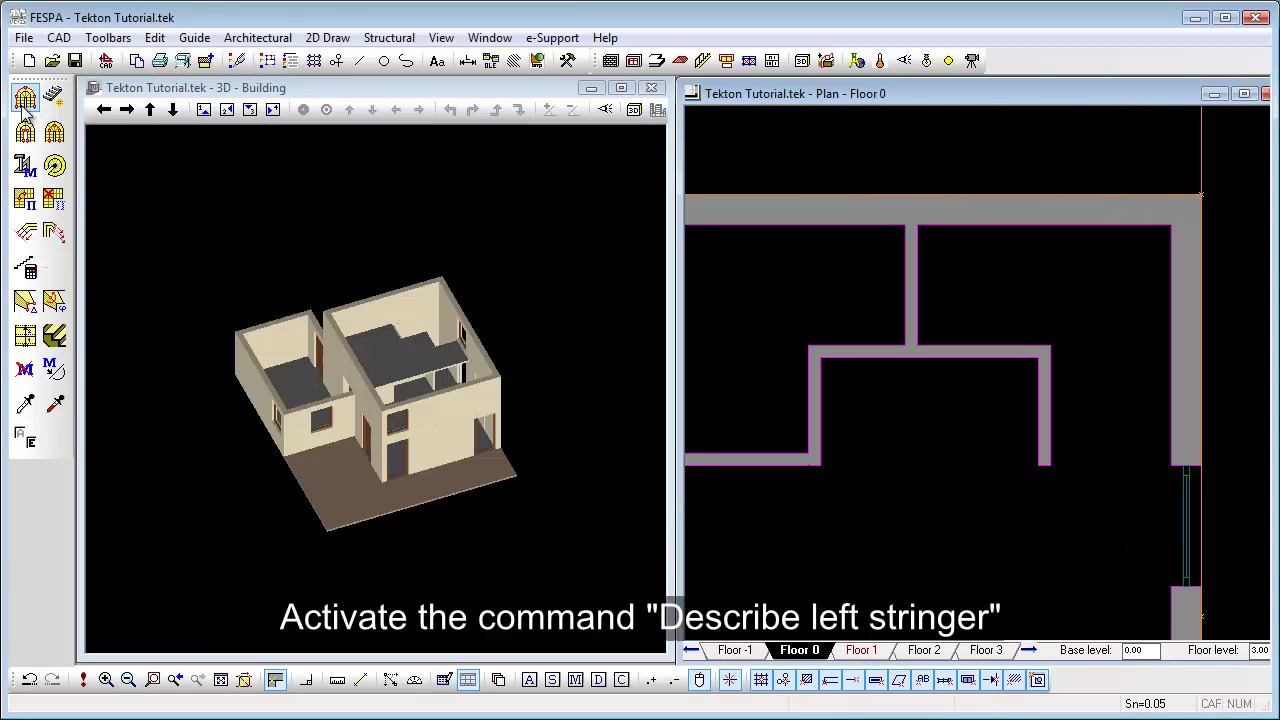
left_click(24, 104)
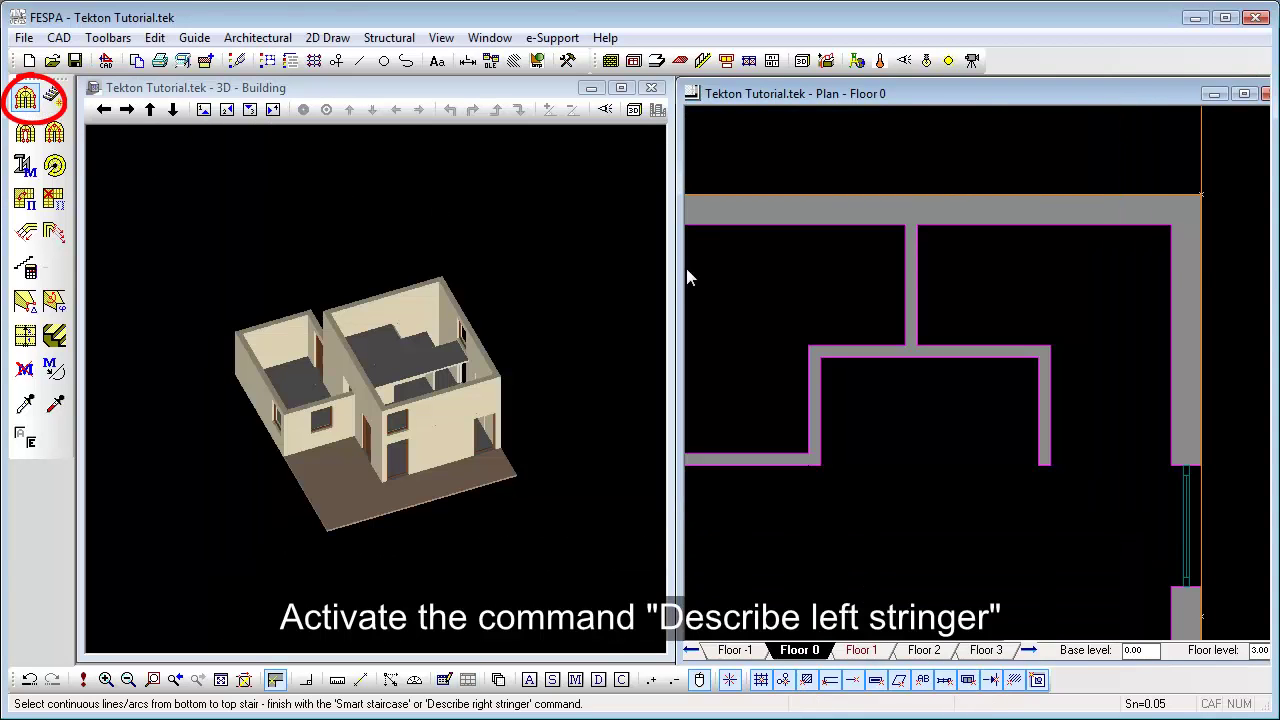
left_click(1050, 393)
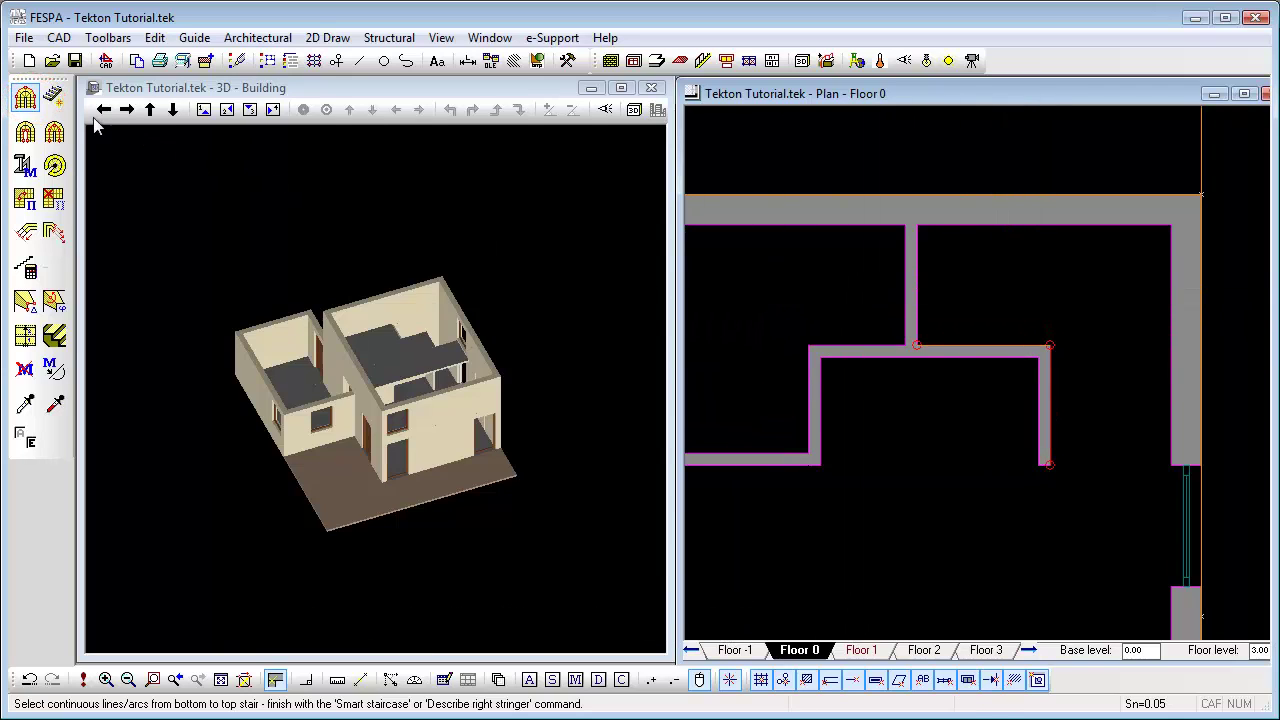
left_click(57, 99)
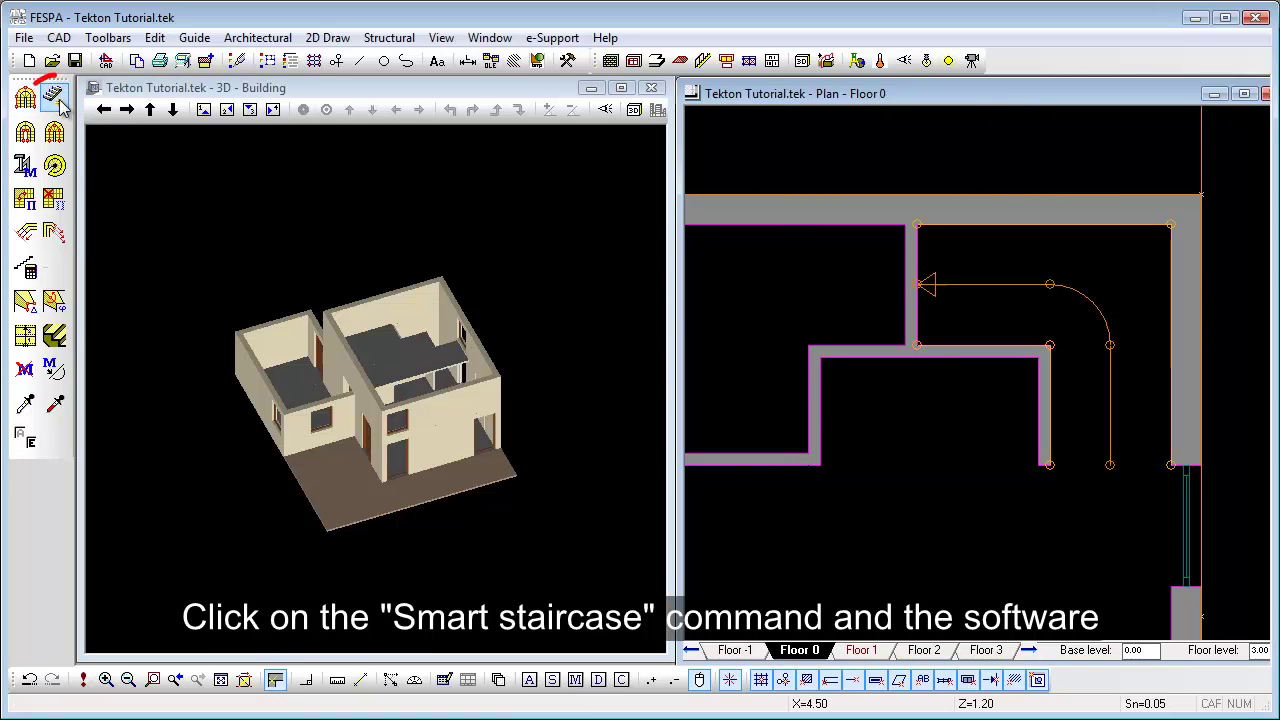
left_click(27, 272)
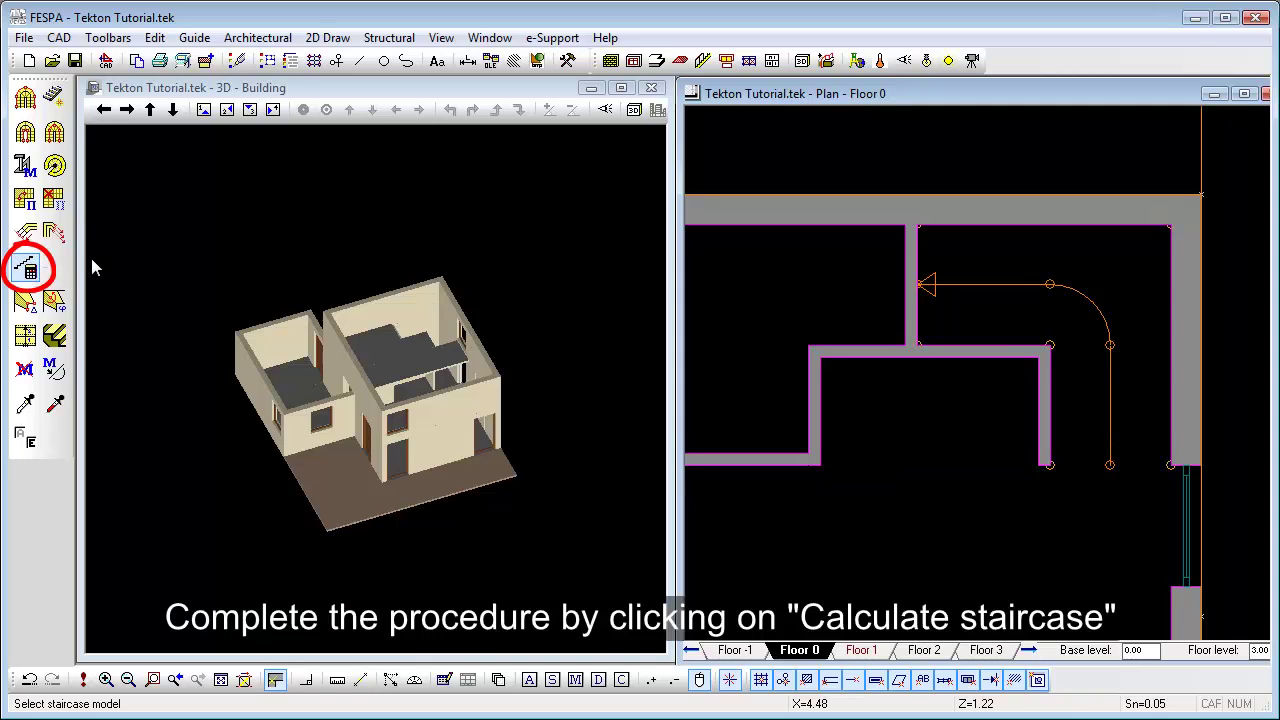
left_click(1025, 293)
left_click(680, 419)
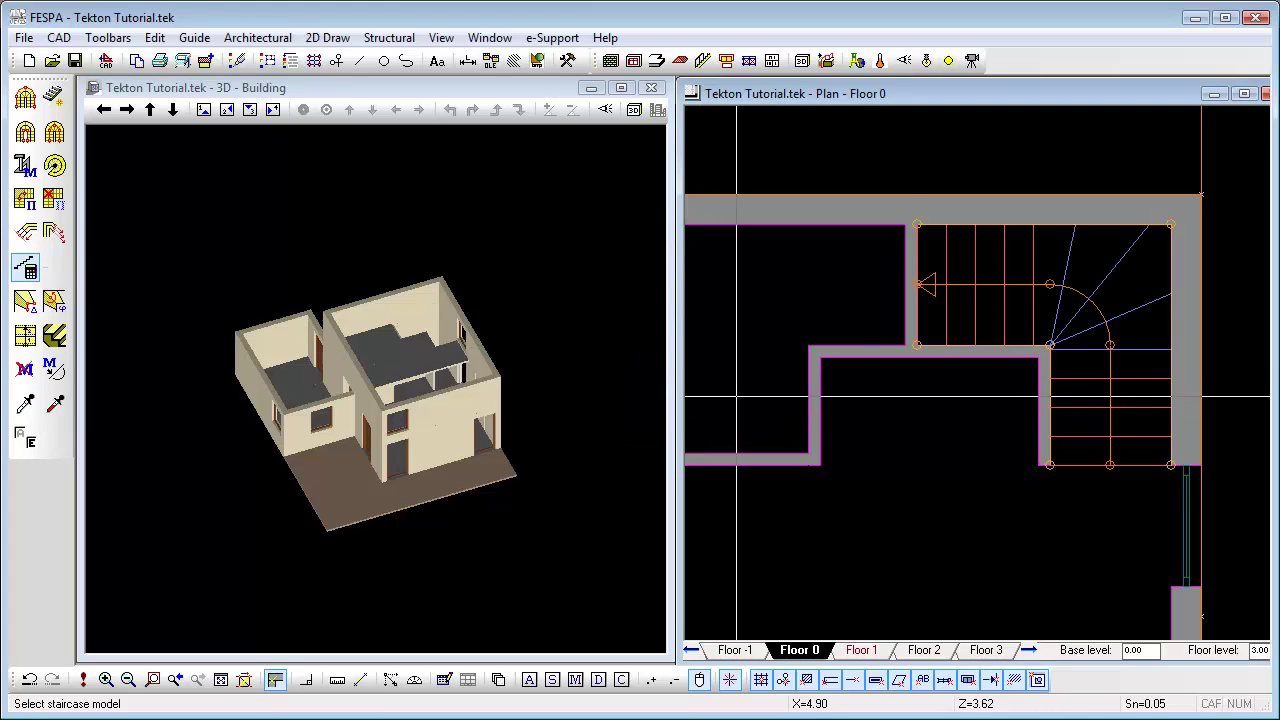
Step: Finalise the calculated stair and redistribute the winder steps from the corner to the lower flight
left_click(737, 397)
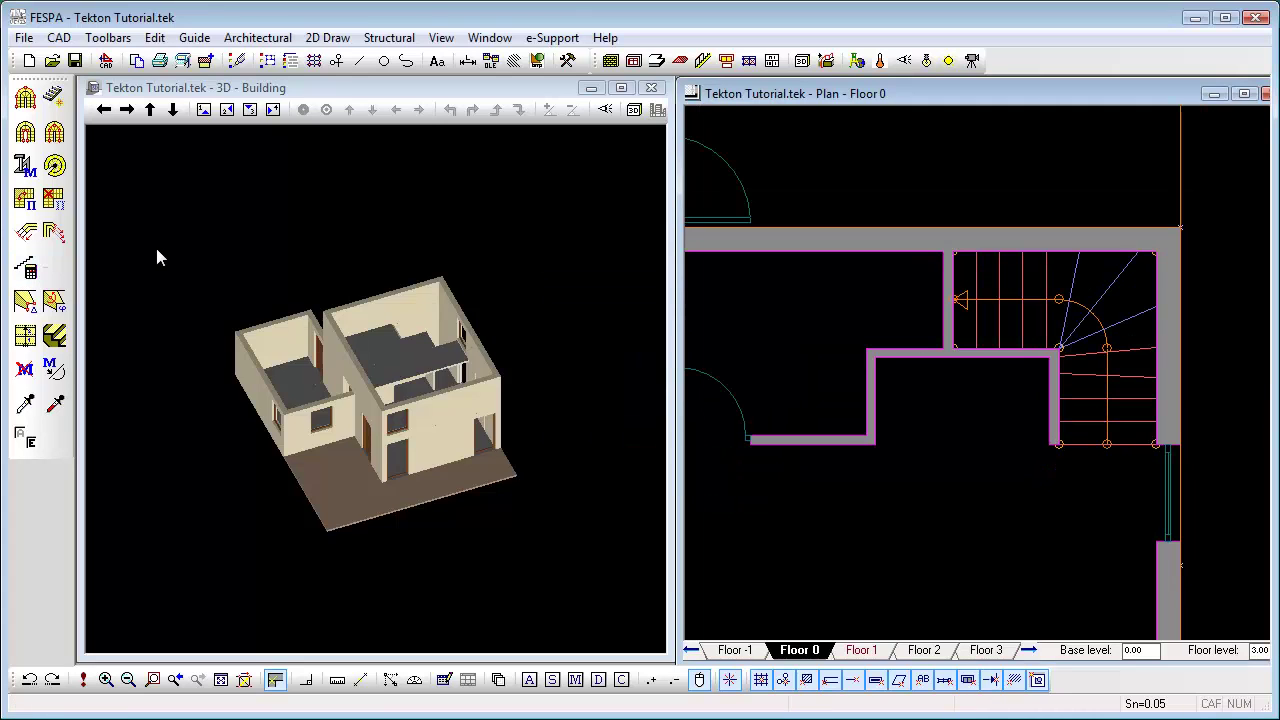
left_click(26, 303)
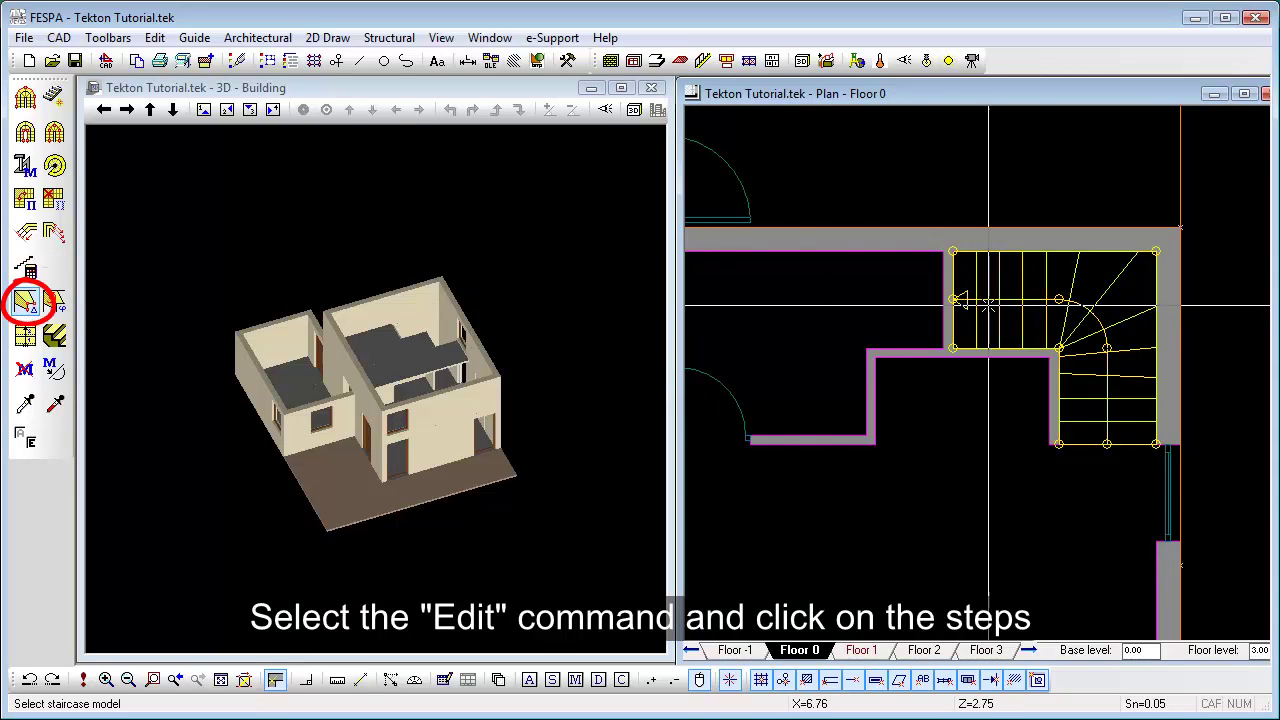
left_click(990, 308)
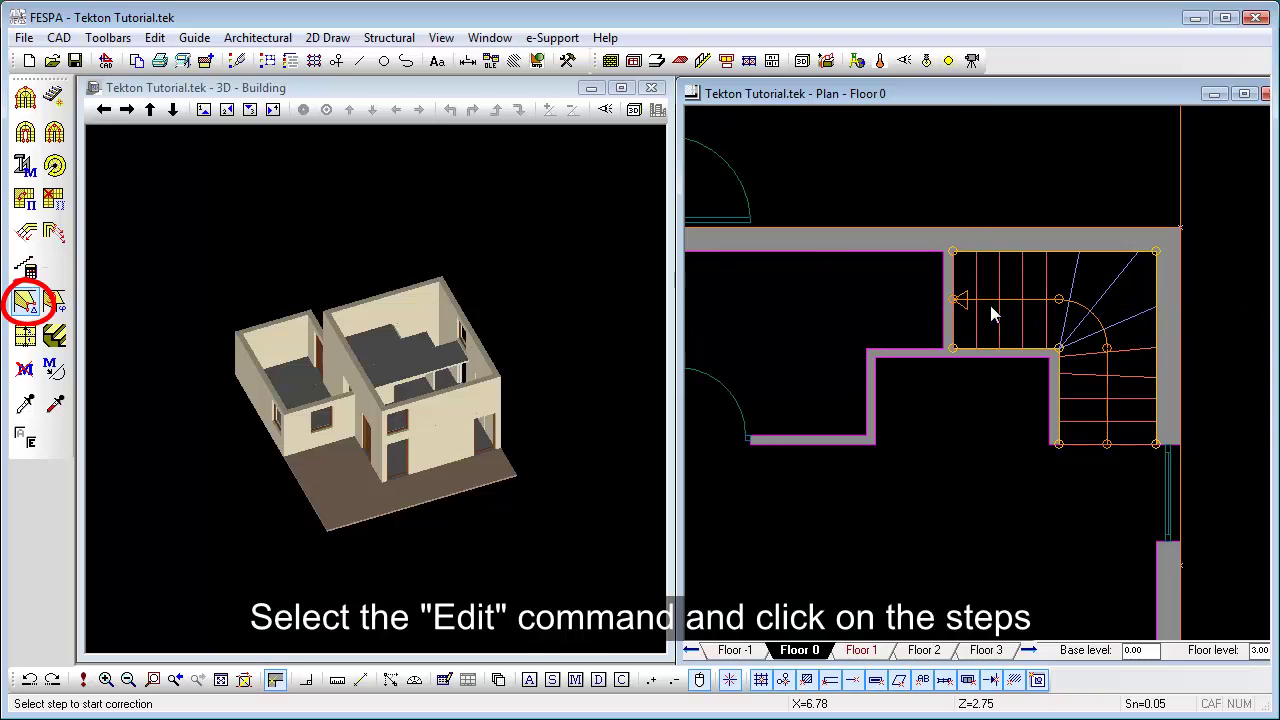
left_click(1099, 300)
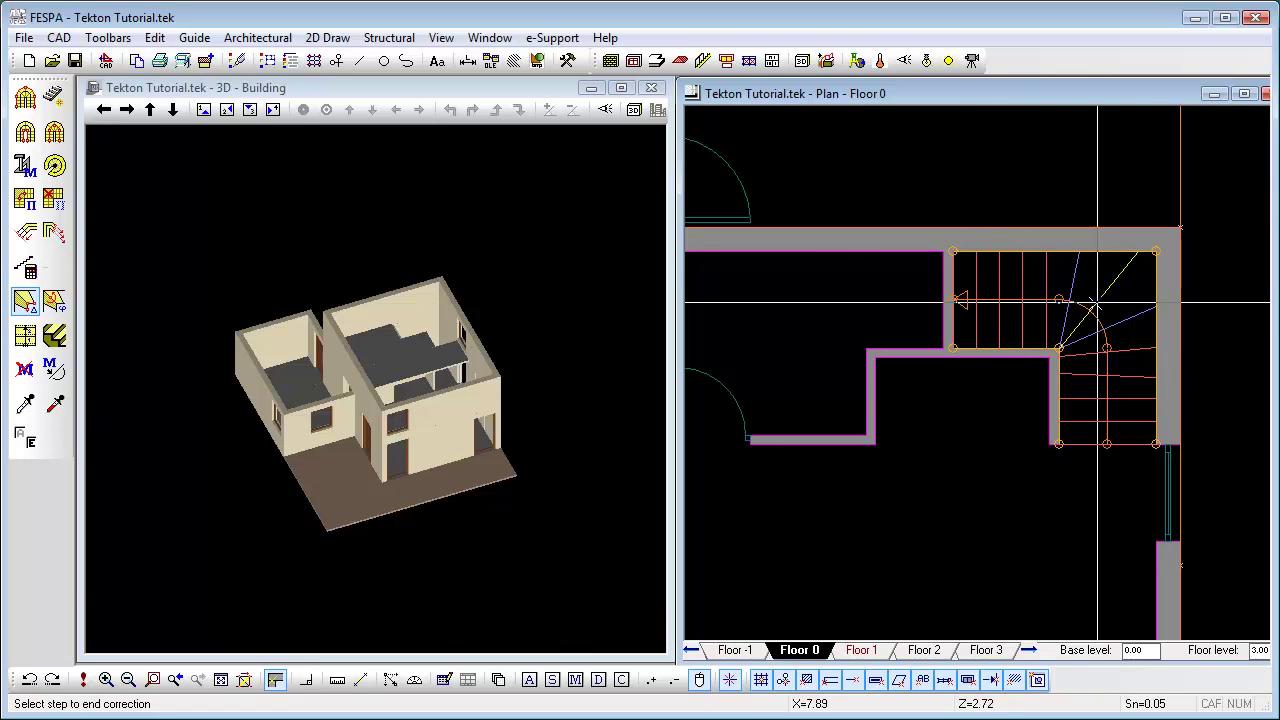
left_click(1025, 314)
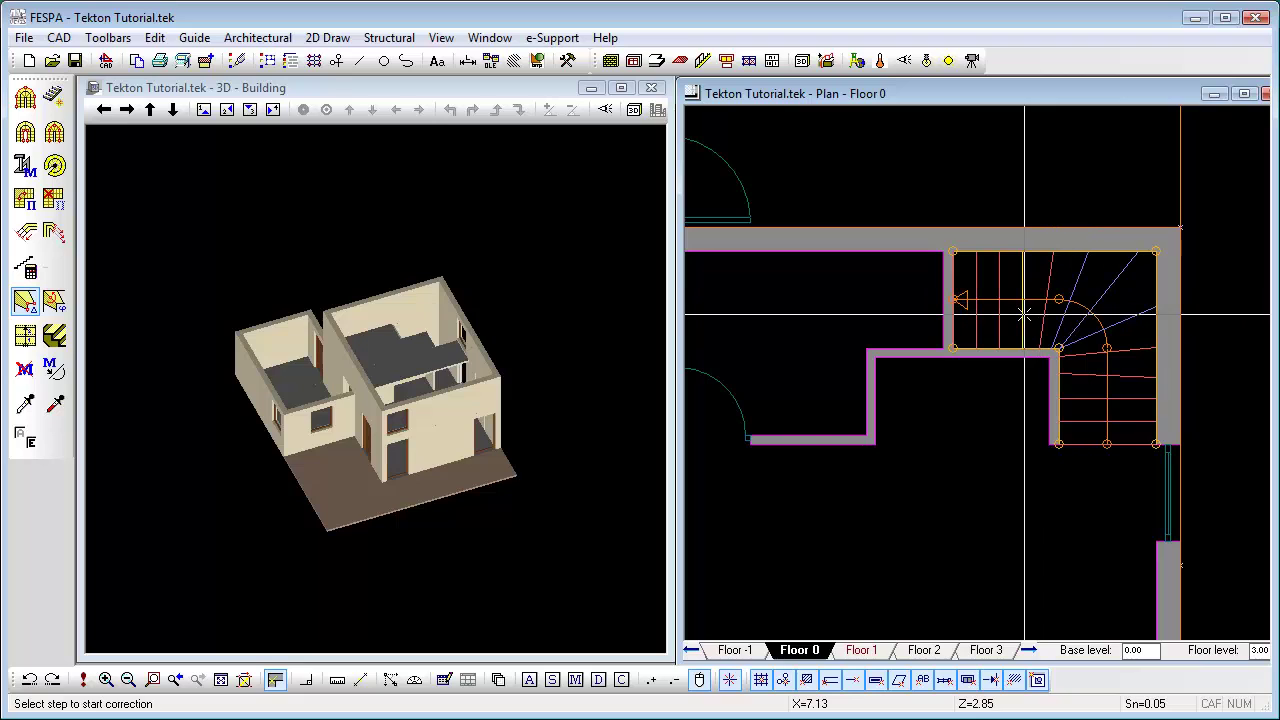
left_click(1090, 394)
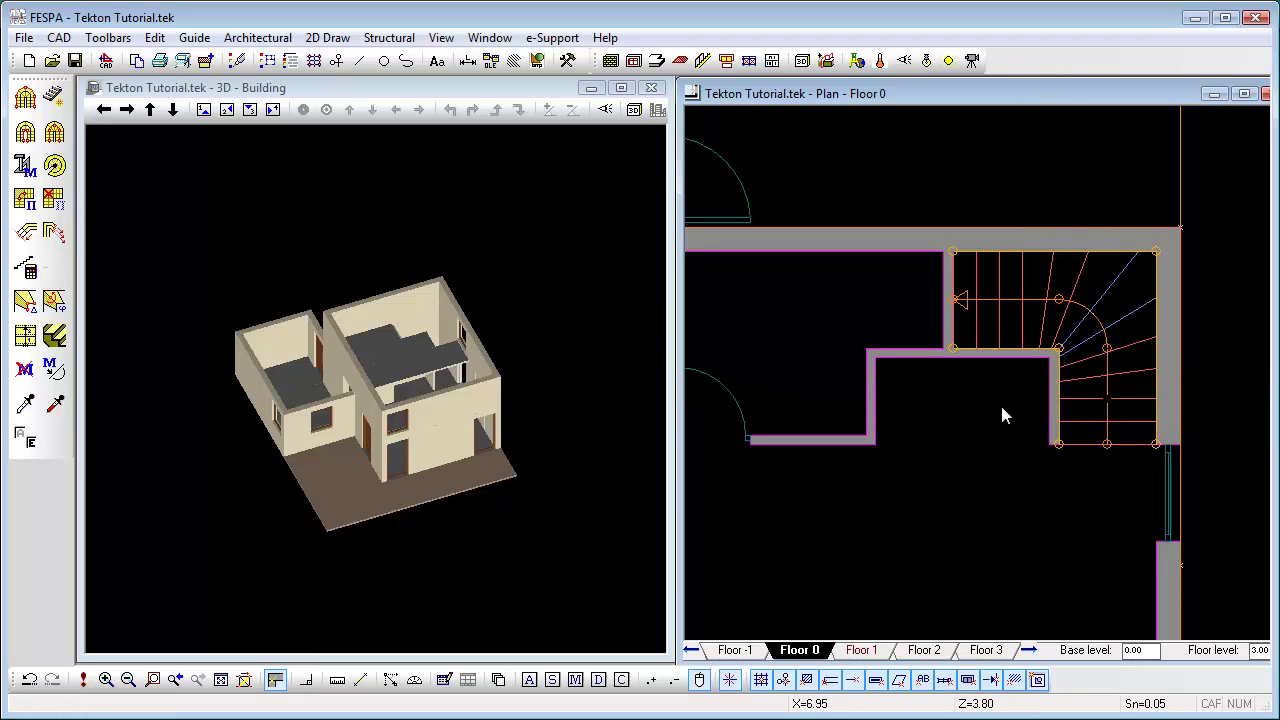
left_click(25, 338)
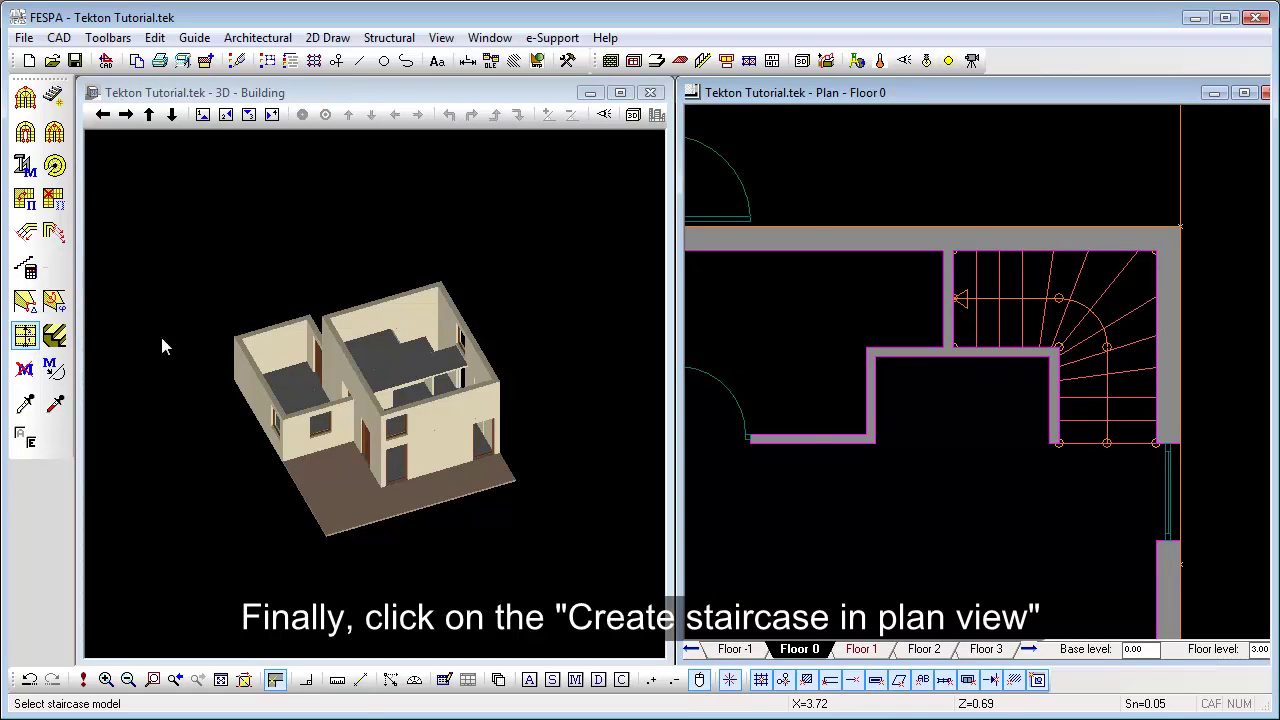
Step: Create the numbered staircase in plan and in 3D, then view Floor 0 and the whole building
left_click(1045, 310)
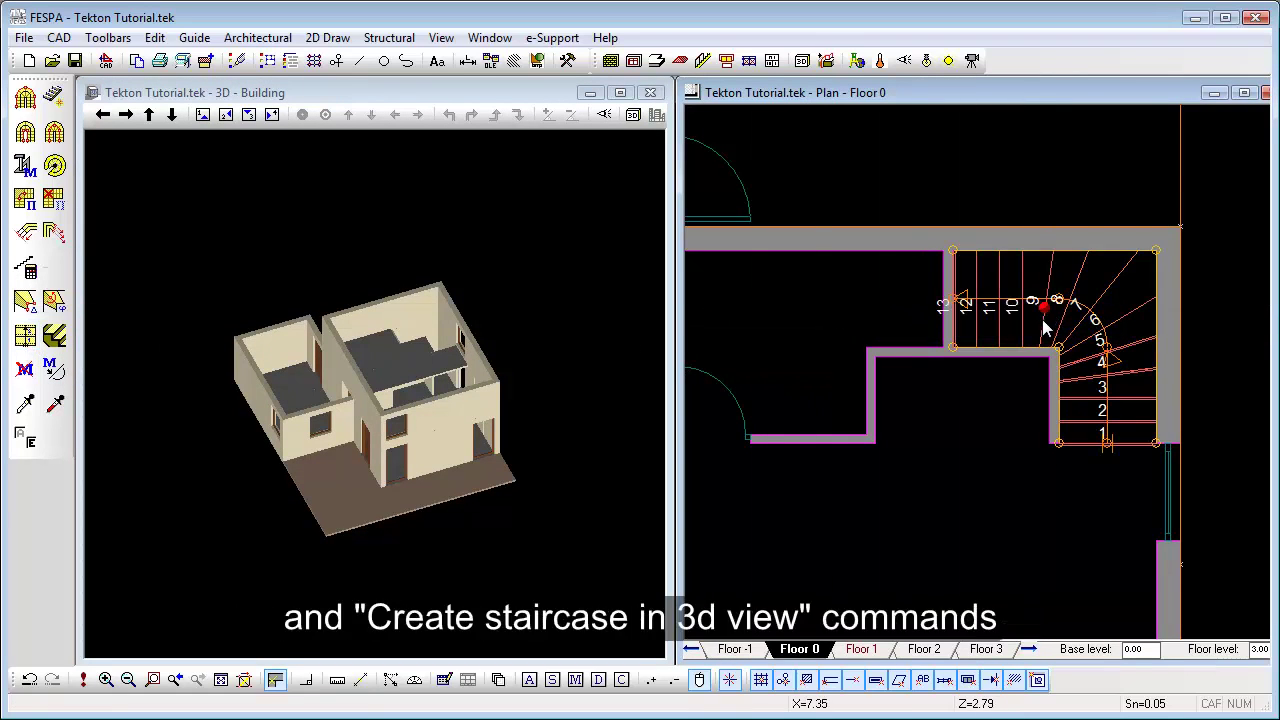
left_click(56, 337)
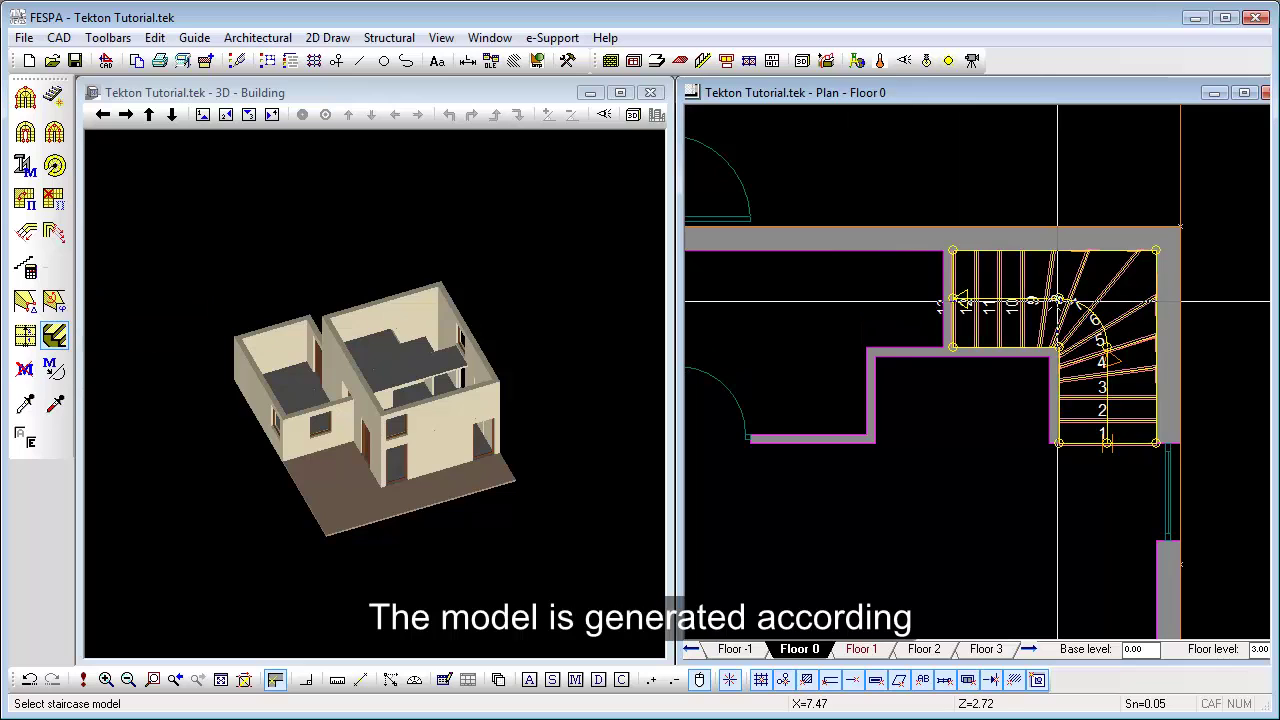
left_click(1058, 300)
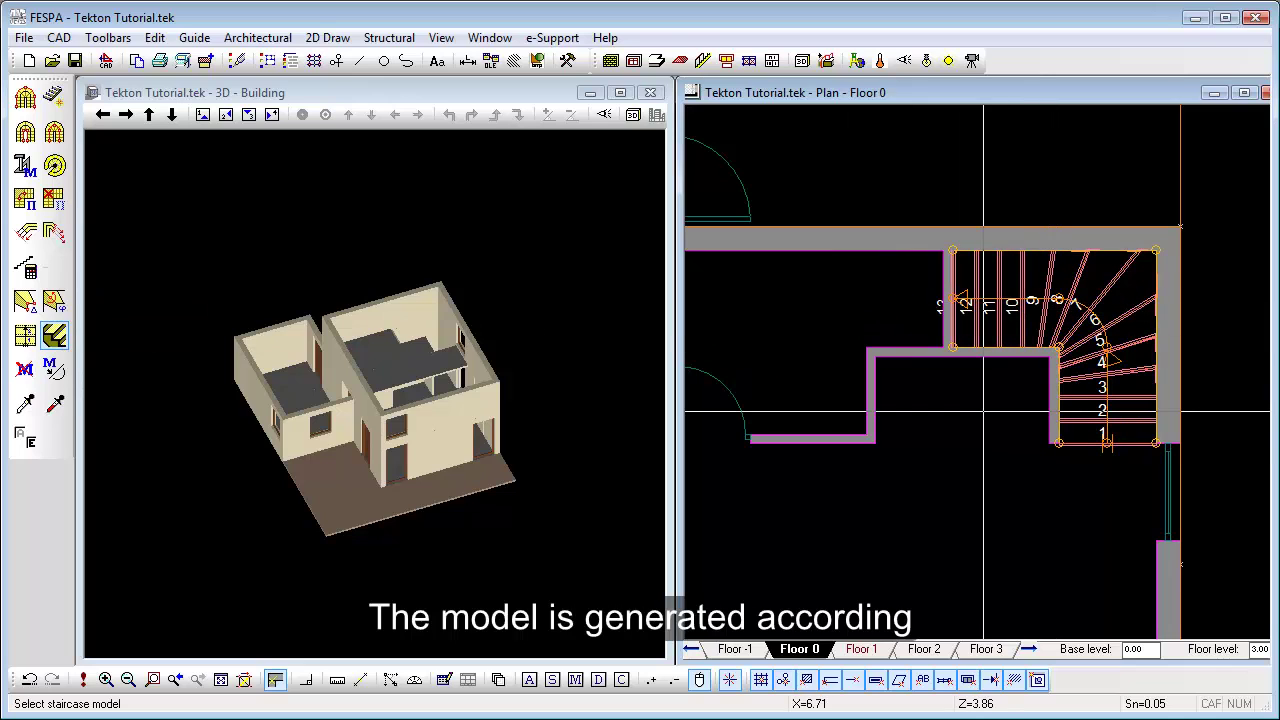
left_click(220, 681)
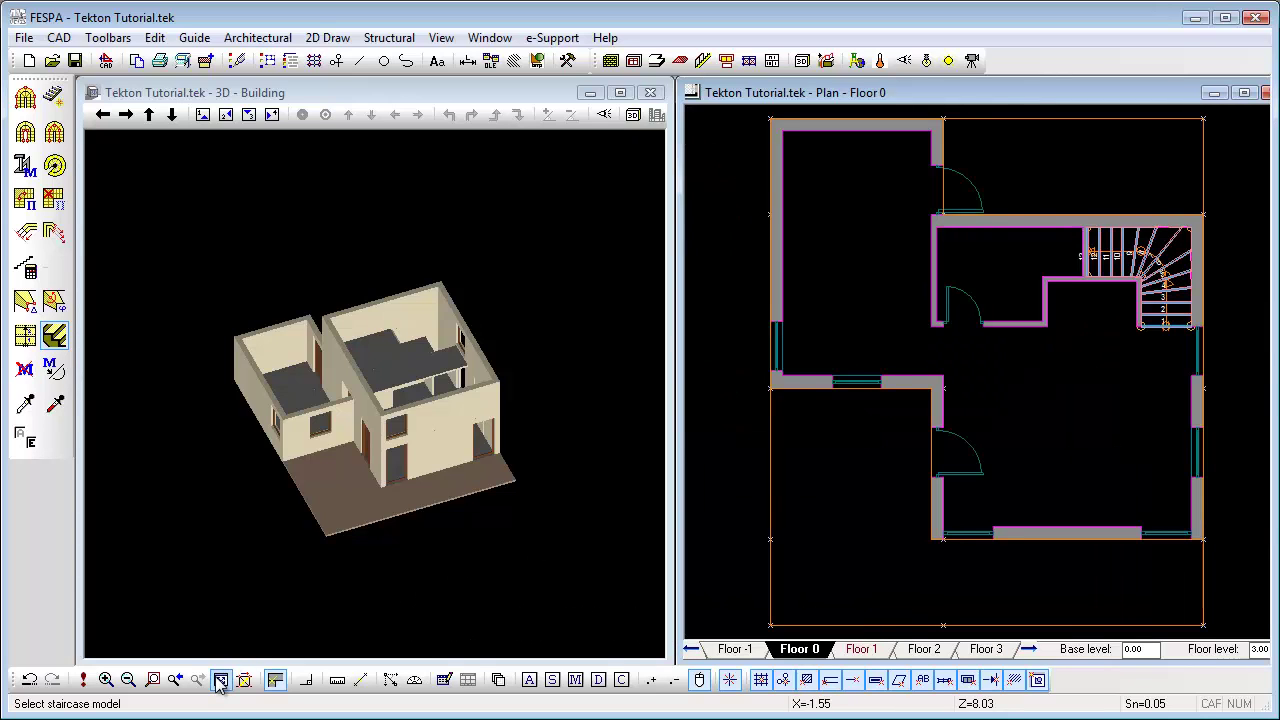
left_click(633, 115)
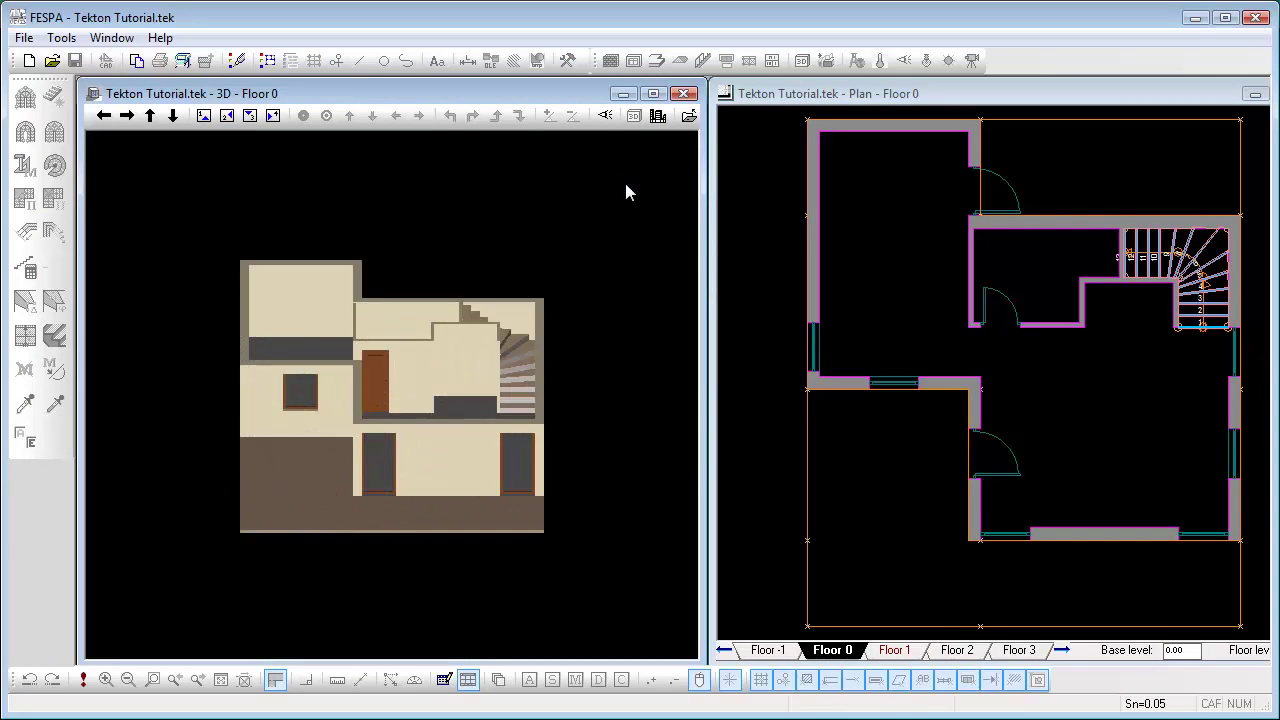
left_click(658, 118)
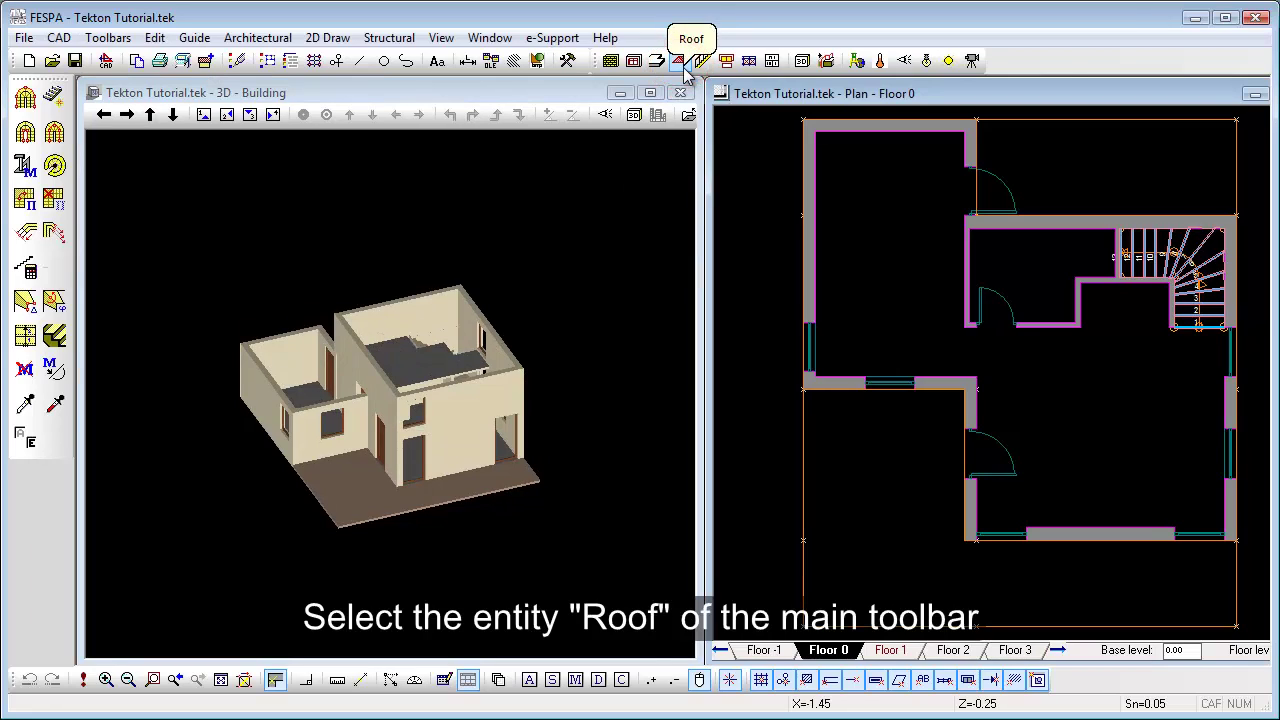
Step: Trace a roof outline over the left ground-floor room
left_click(679, 61)
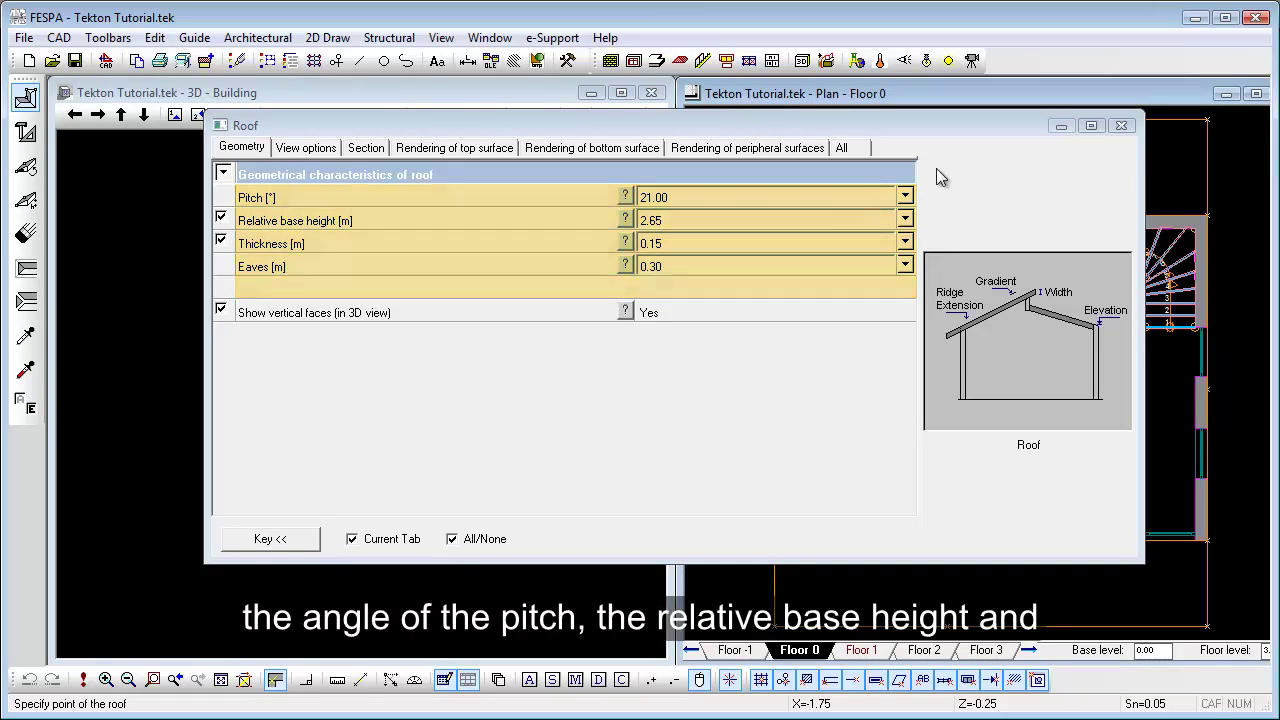
left_click(1121, 125)
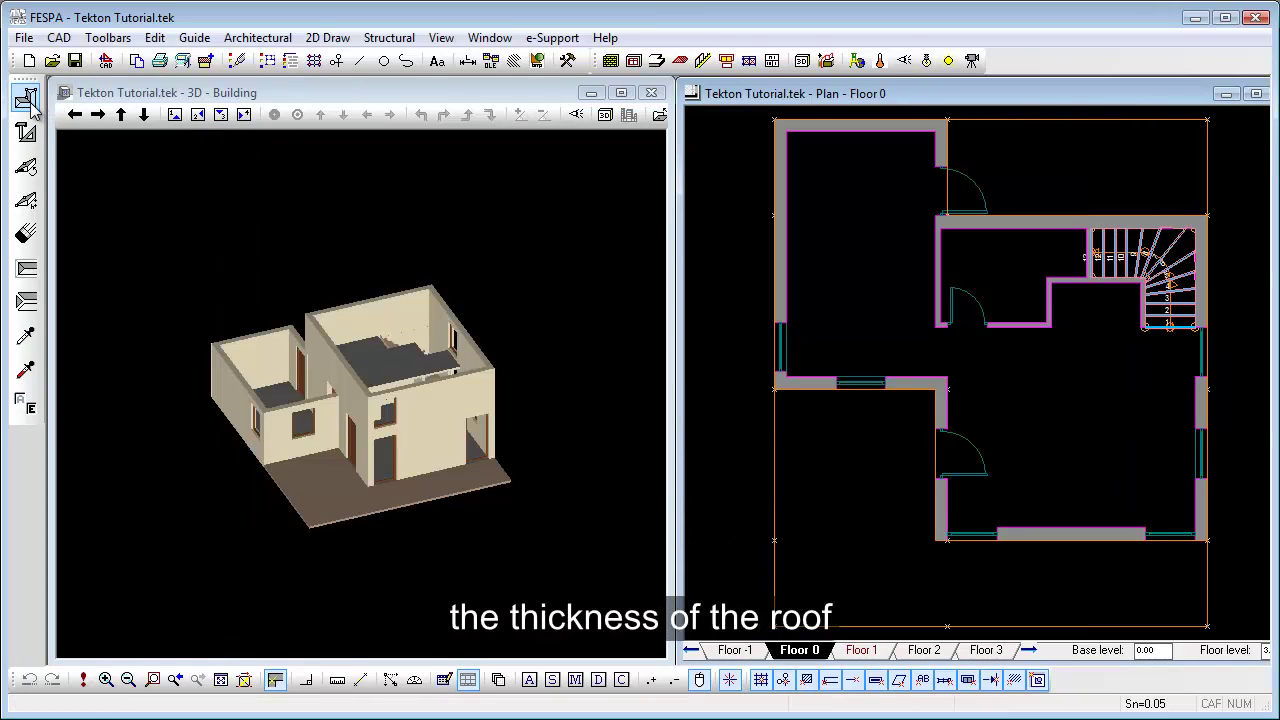
left_click(27, 100)
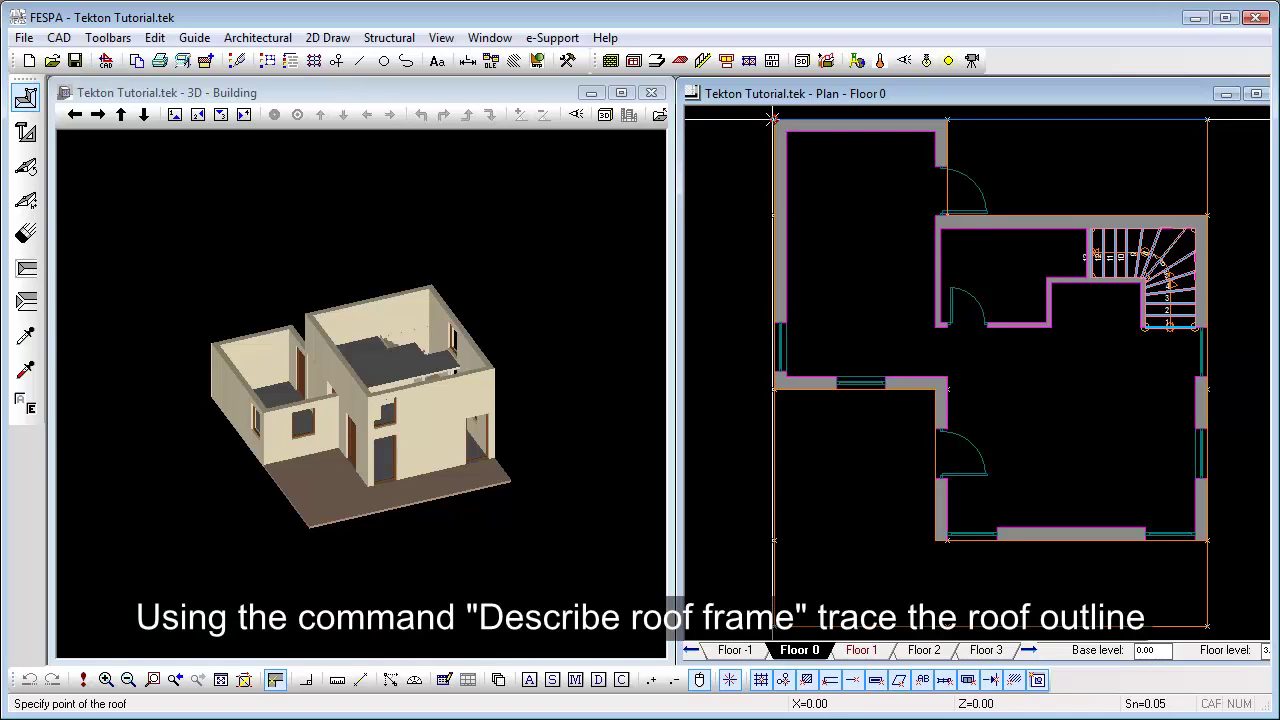
left_click(953, 391)
left_click(775, 389)
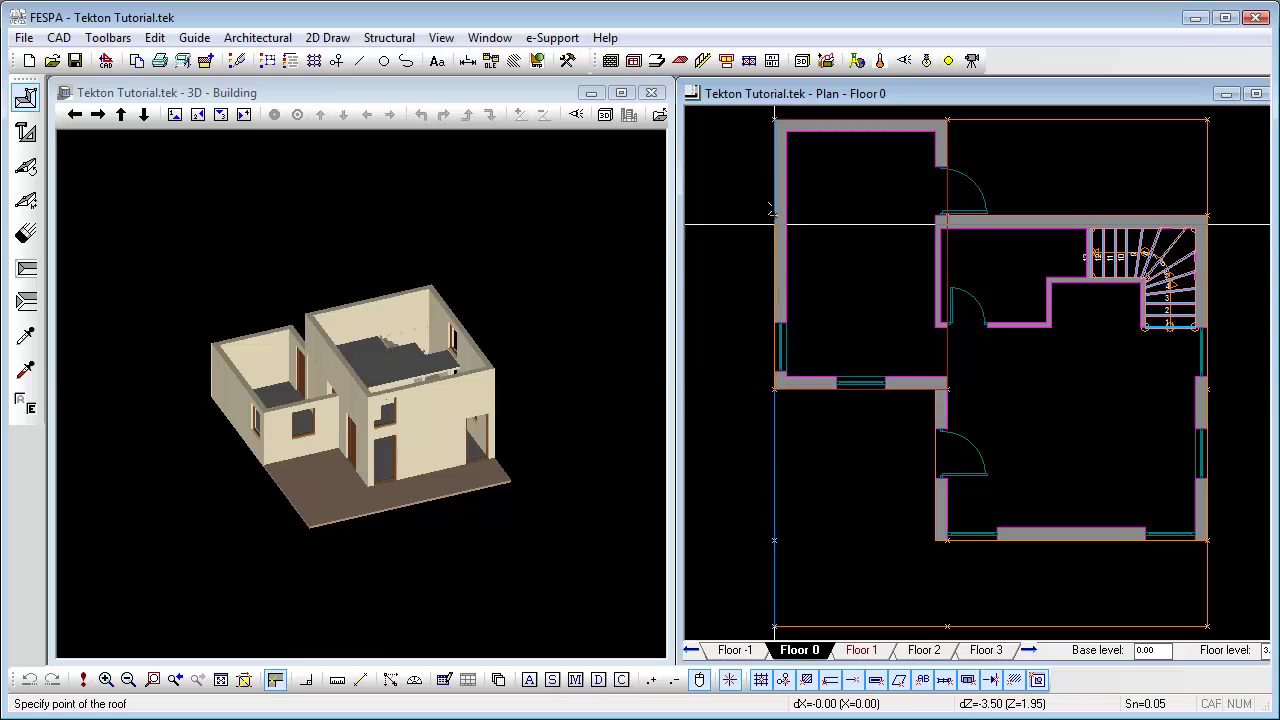
left_click(775, 121)
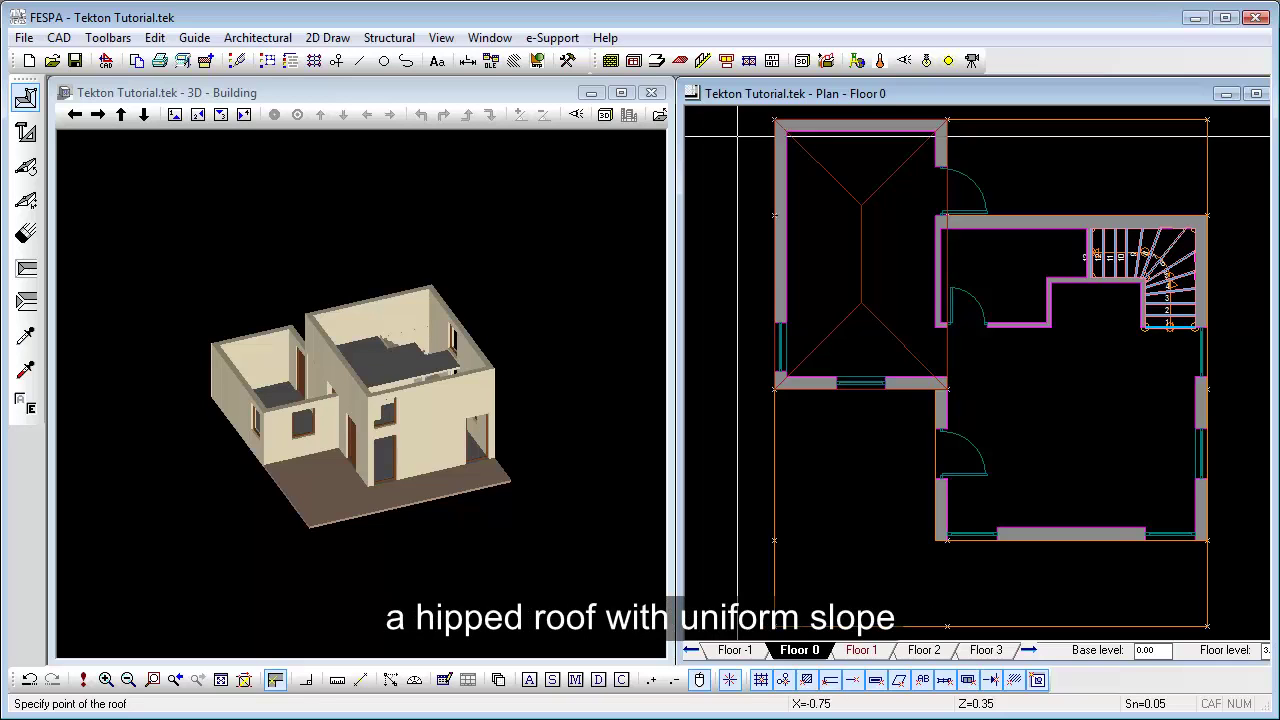
Step: Revolve the roof's left and right edges to 90° to form gables
left_click(26, 200)
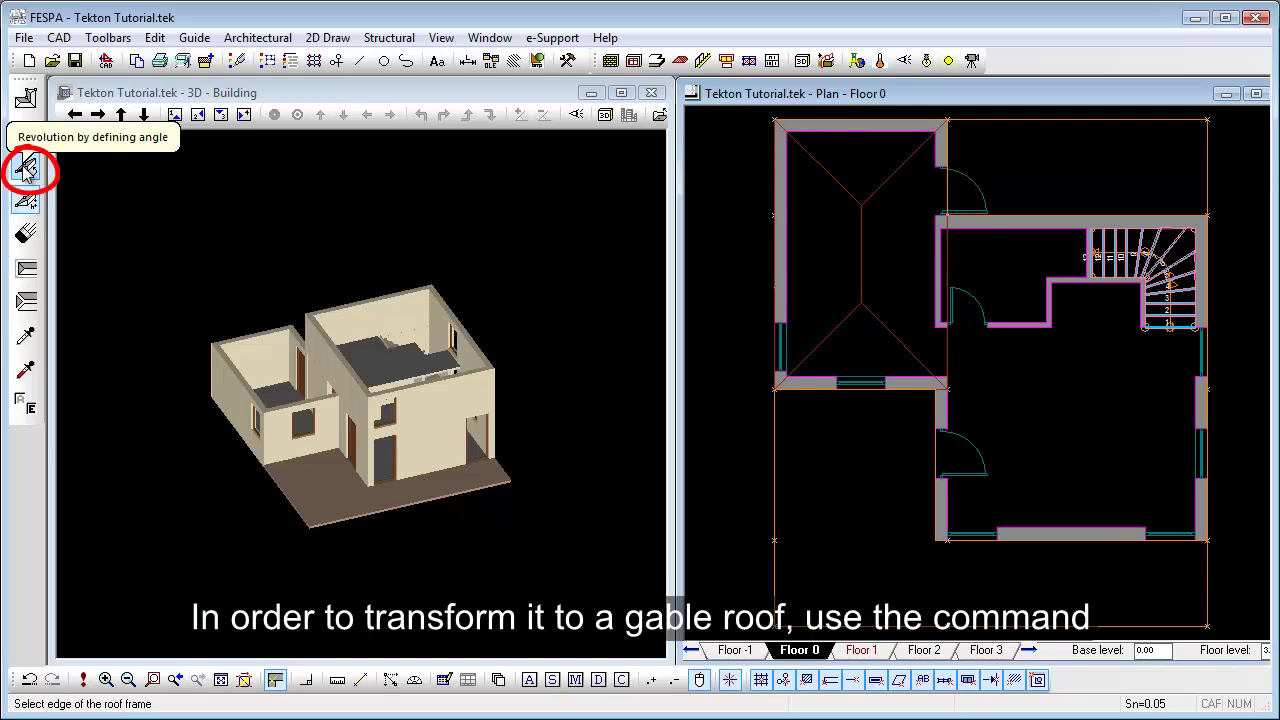
left_click(26, 169)
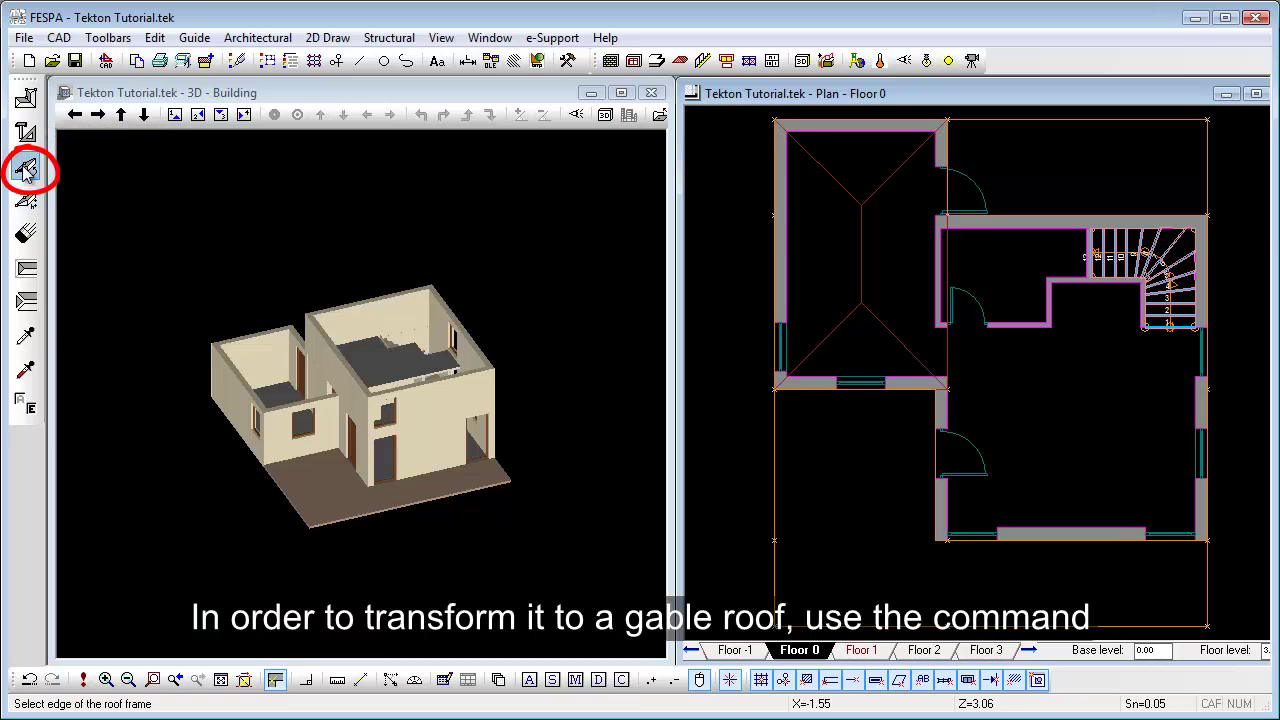
left_click(785, 243)
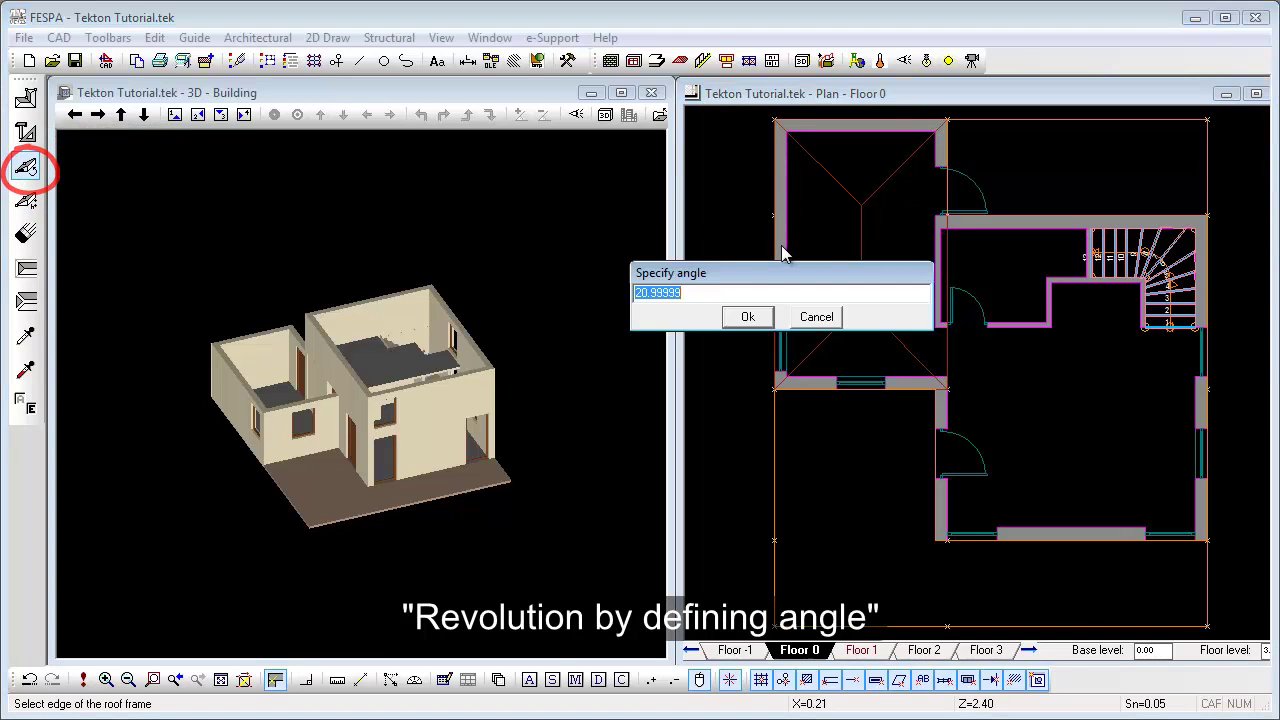
type("90")
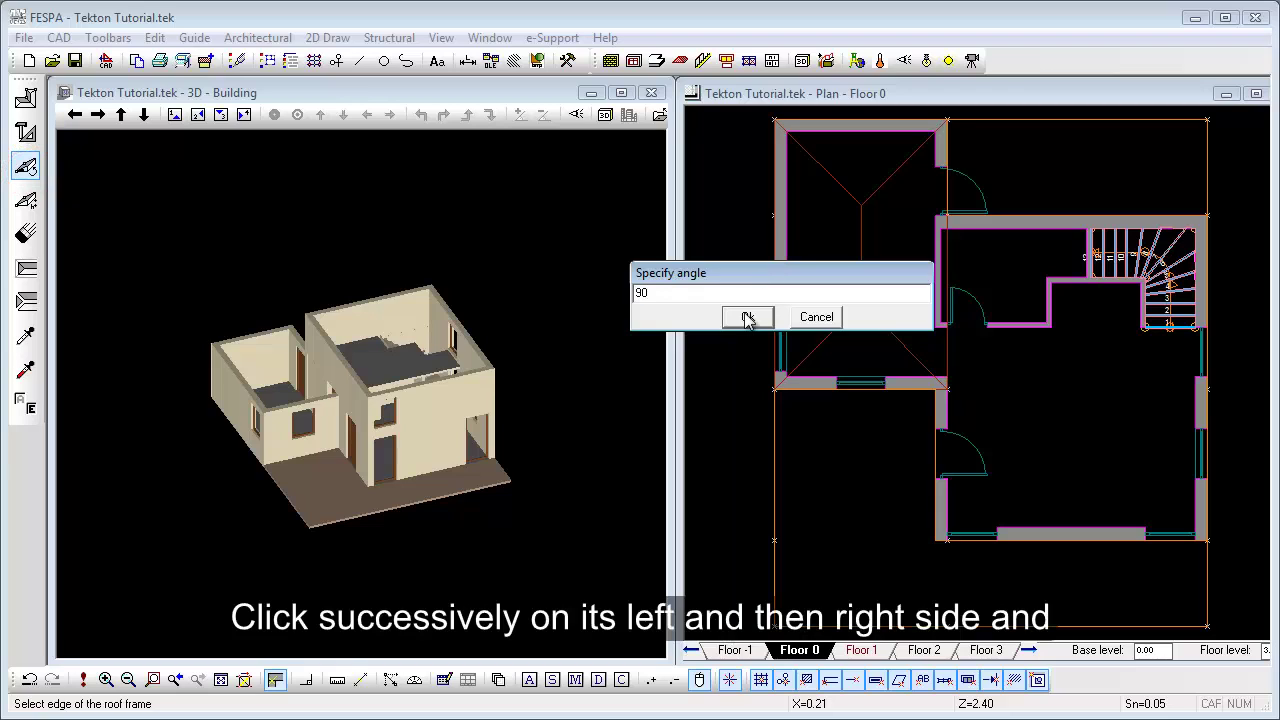
left_click(747, 317)
left_click(944, 280)
type("90")
left_click(912, 354)
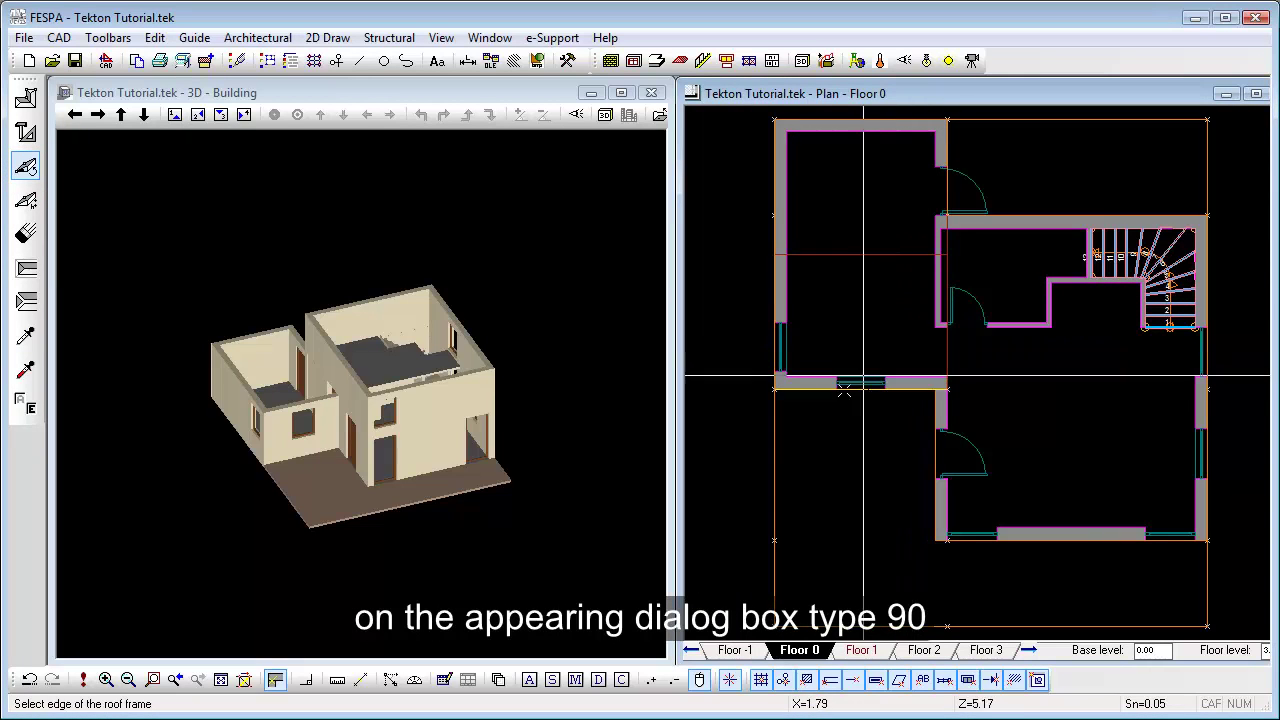
Step: On Floor 1, set the roof tool's relative base height to 1.95
left_click(874, 651)
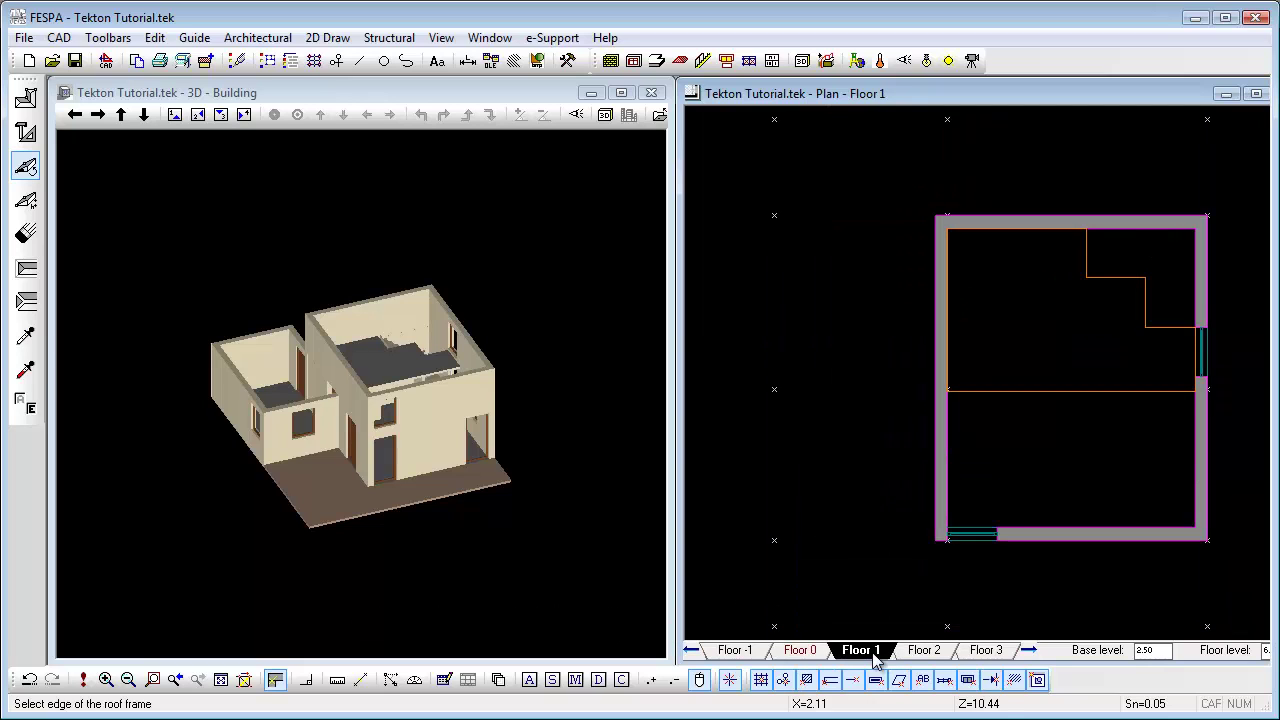
right_click(818, 224)
left_click(830, 250)
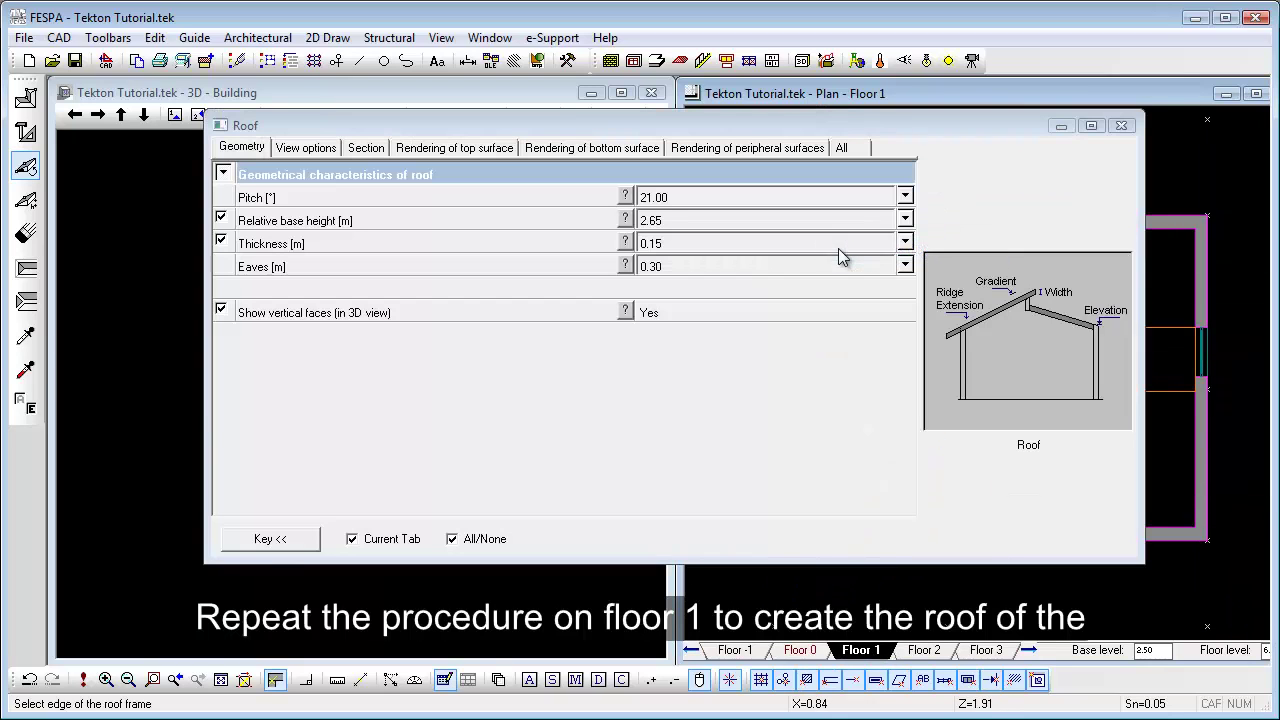
left_click(767, 217)
type("1.")
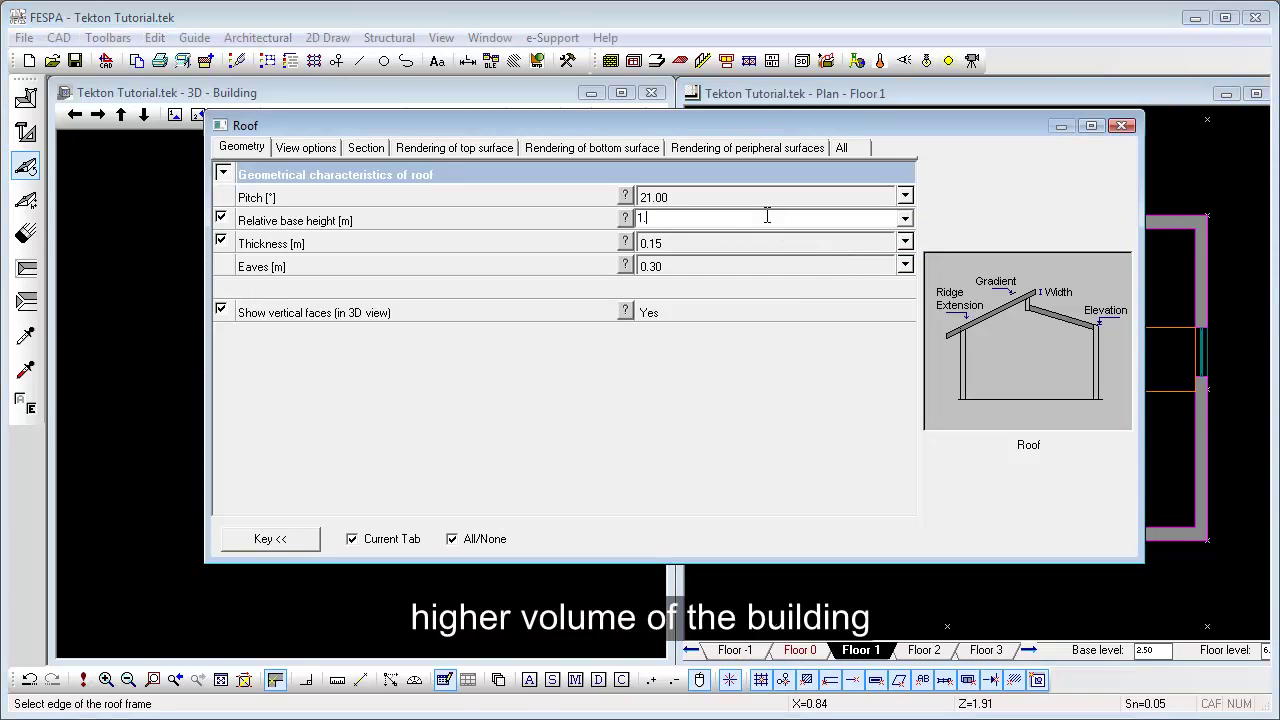
type("95")
key("Tab")
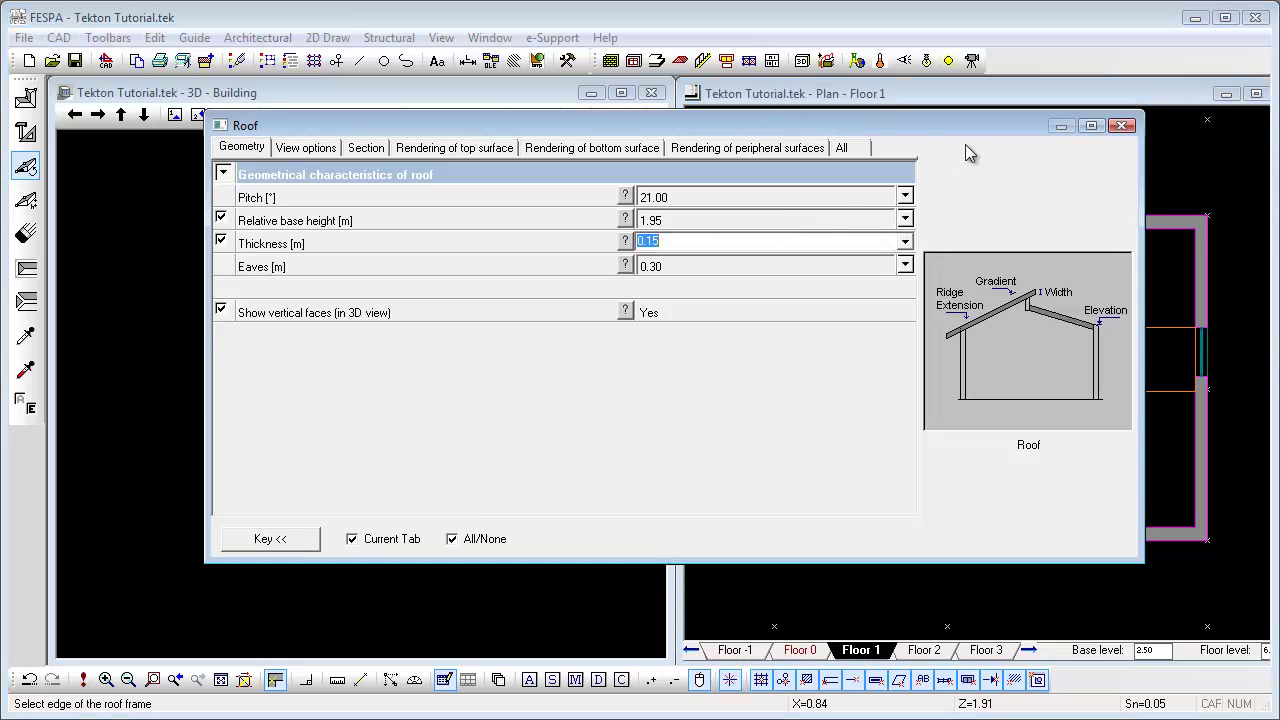
left_click(1114, 128)
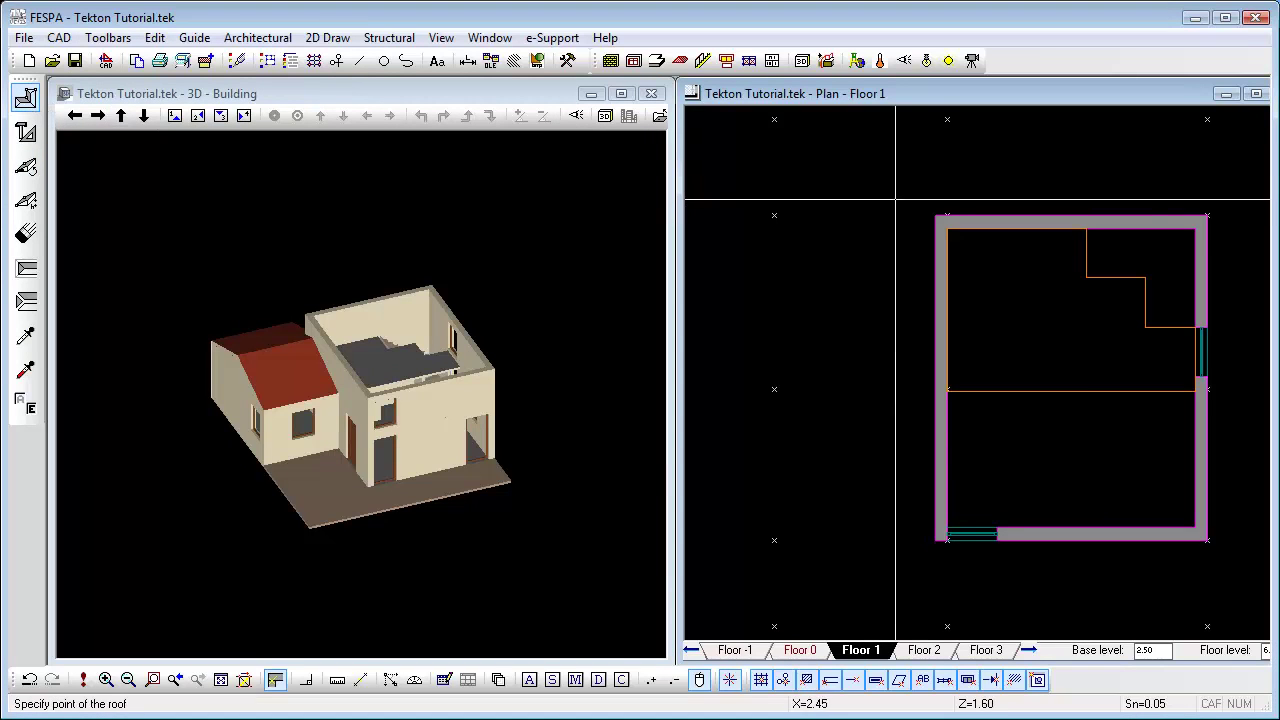
Step: Trace the roof outline on the four wall corners and close it
left_click(936, 218)
left_click(1207, 217)
left_click(1207, 540)
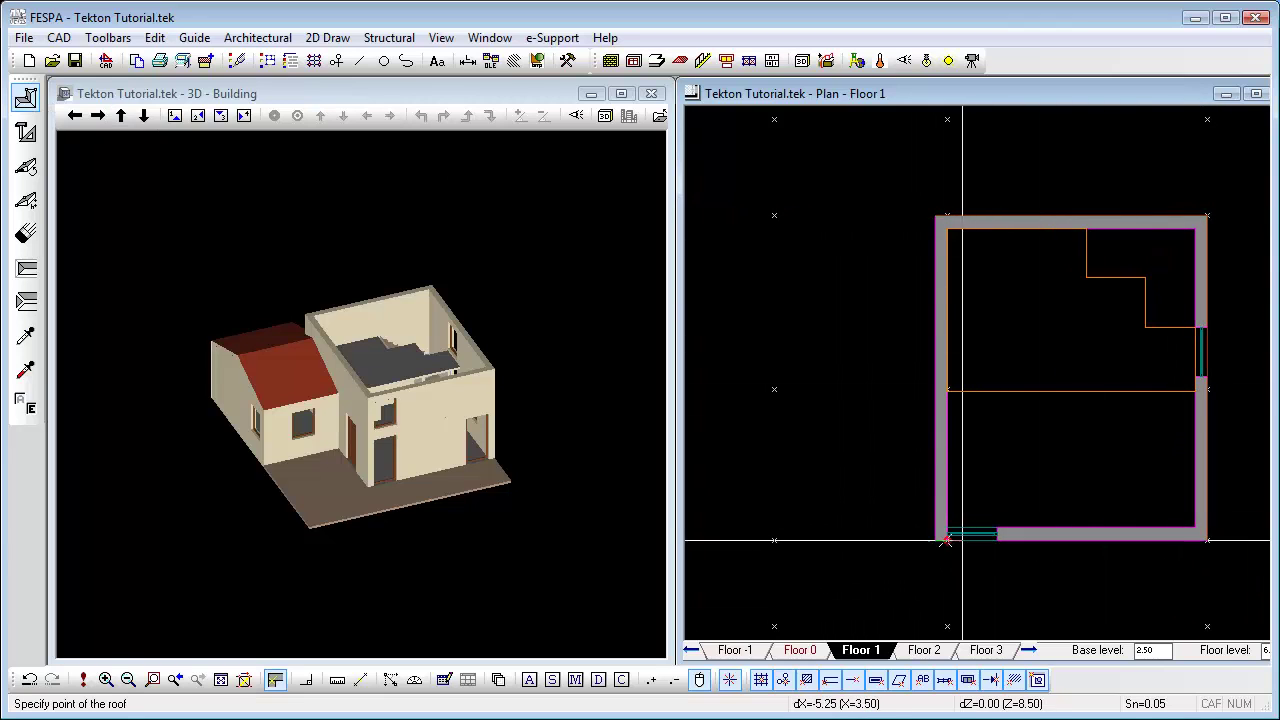
left_click(940, 538)
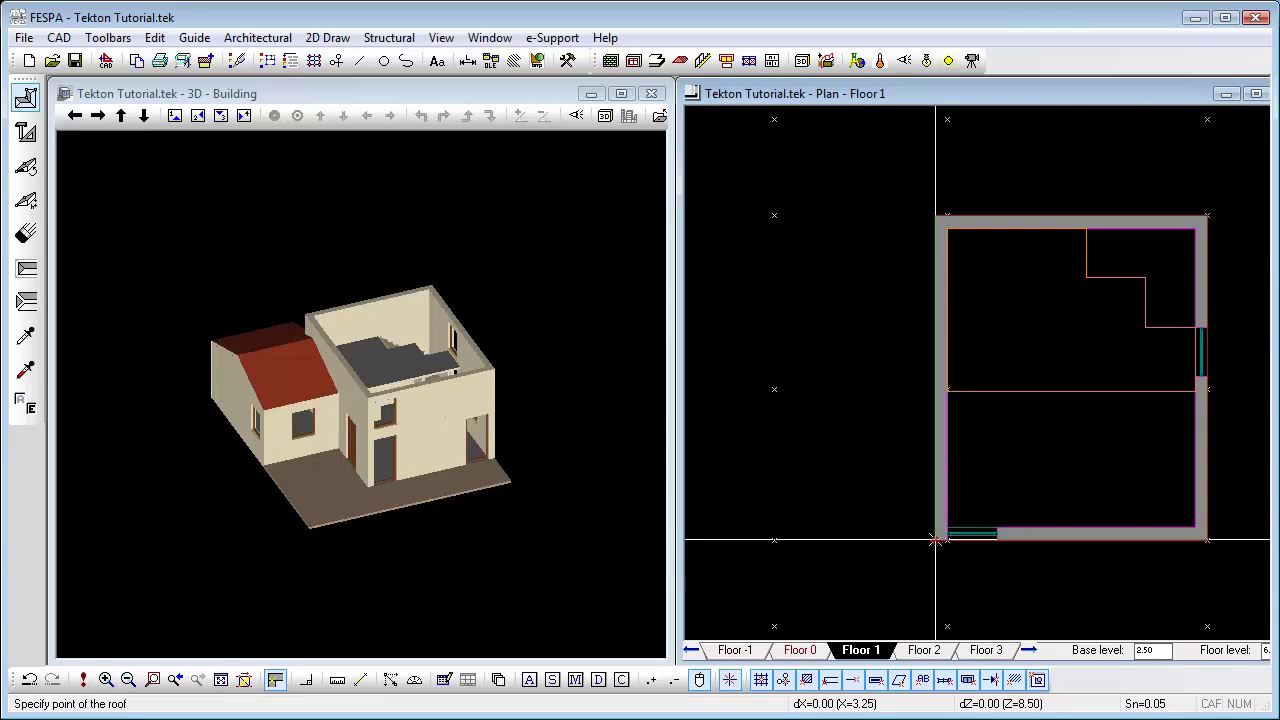
left_click(28, 138)
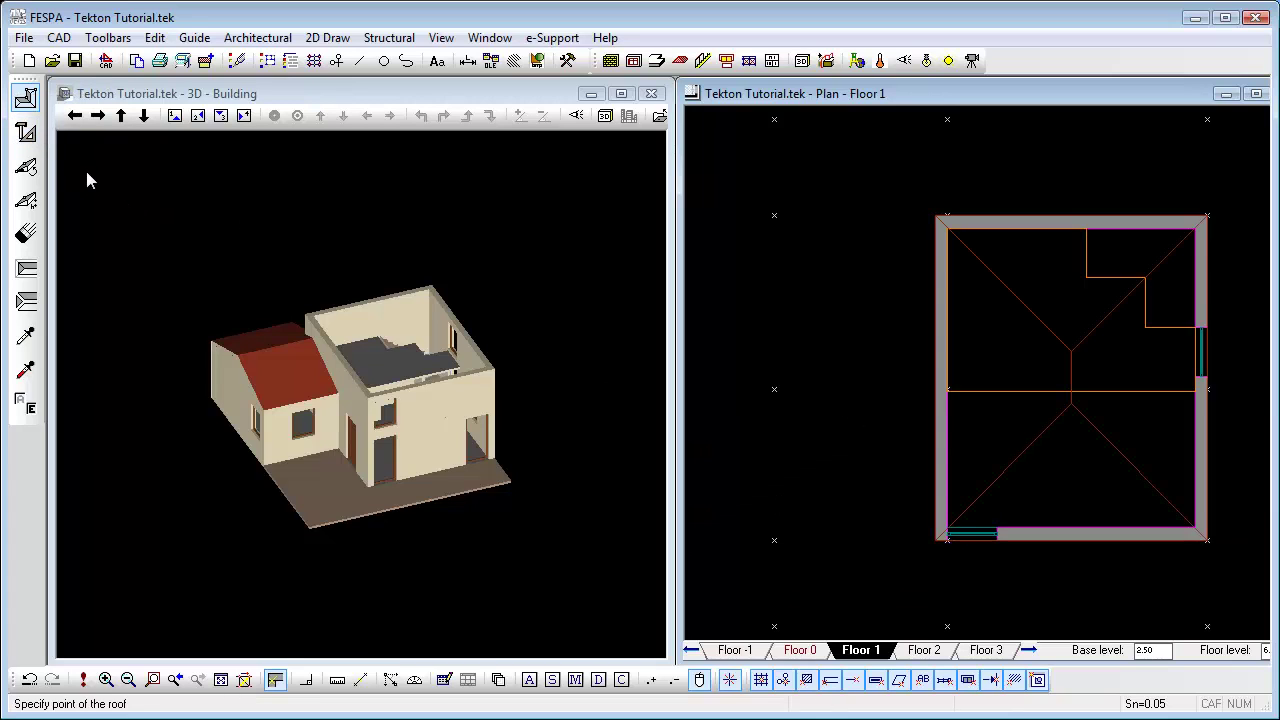
Step: Set the left and right roof edges to 90° to form gables, then redraw the 3D model
left_click(26, 168)
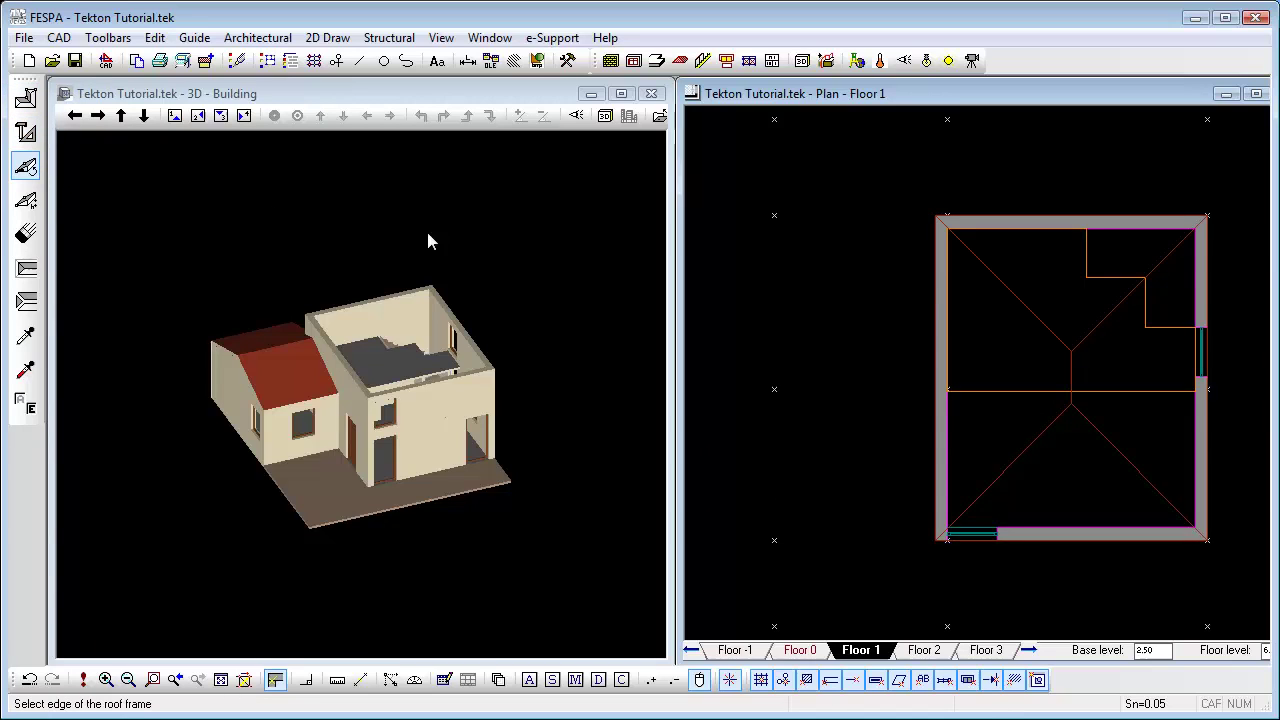
left_click(940, 330)
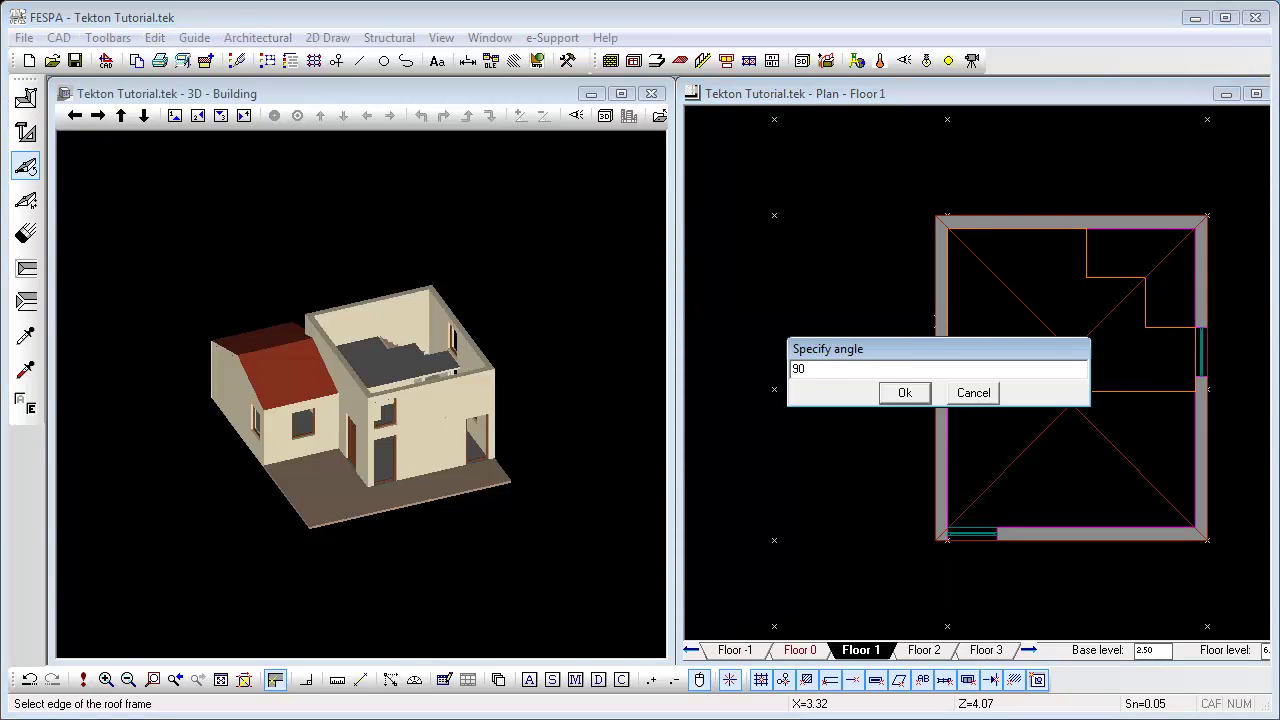
key("Return")
left_click(1196, 320)
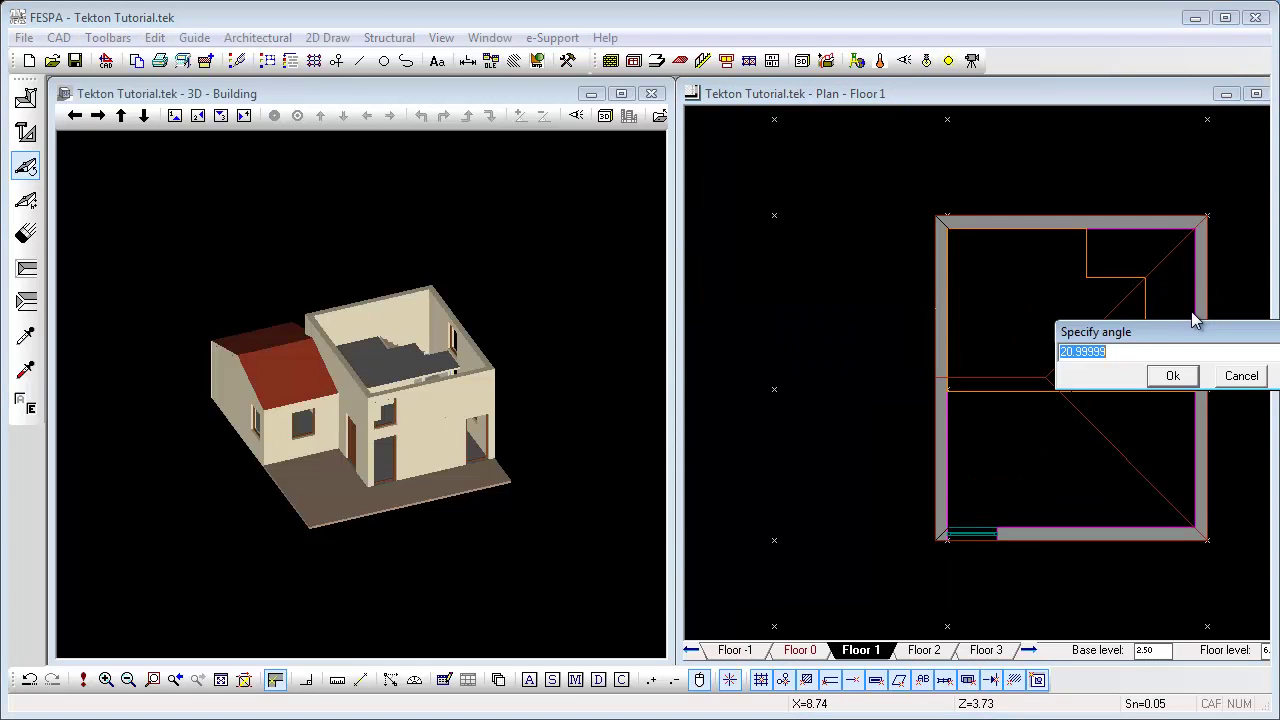
type("90")
key("Return")
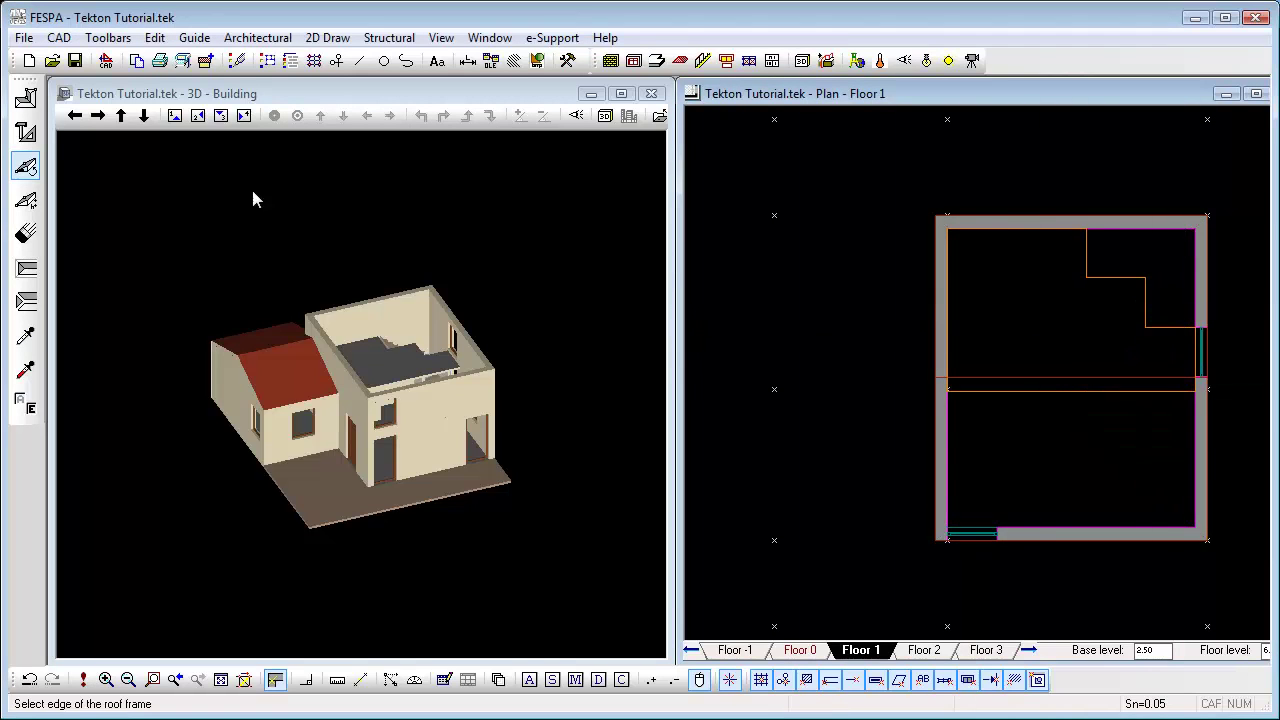
left_click(268, 105)
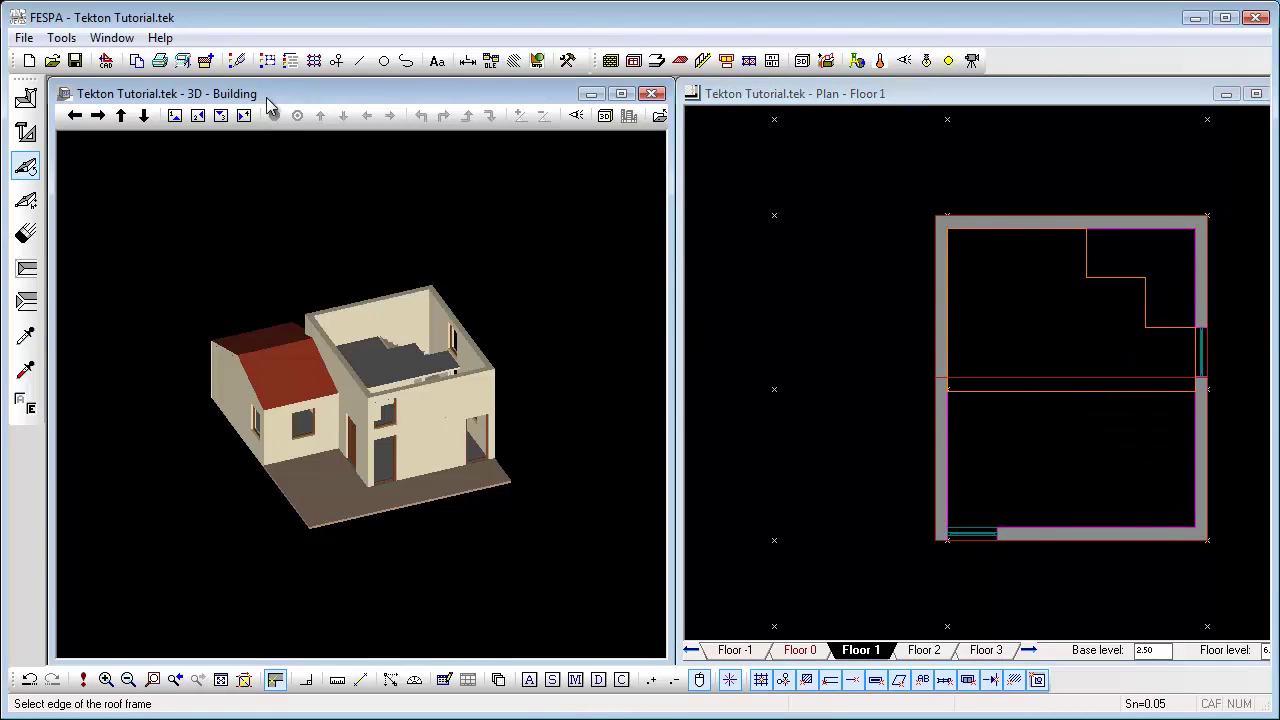
left_click(86, 683)
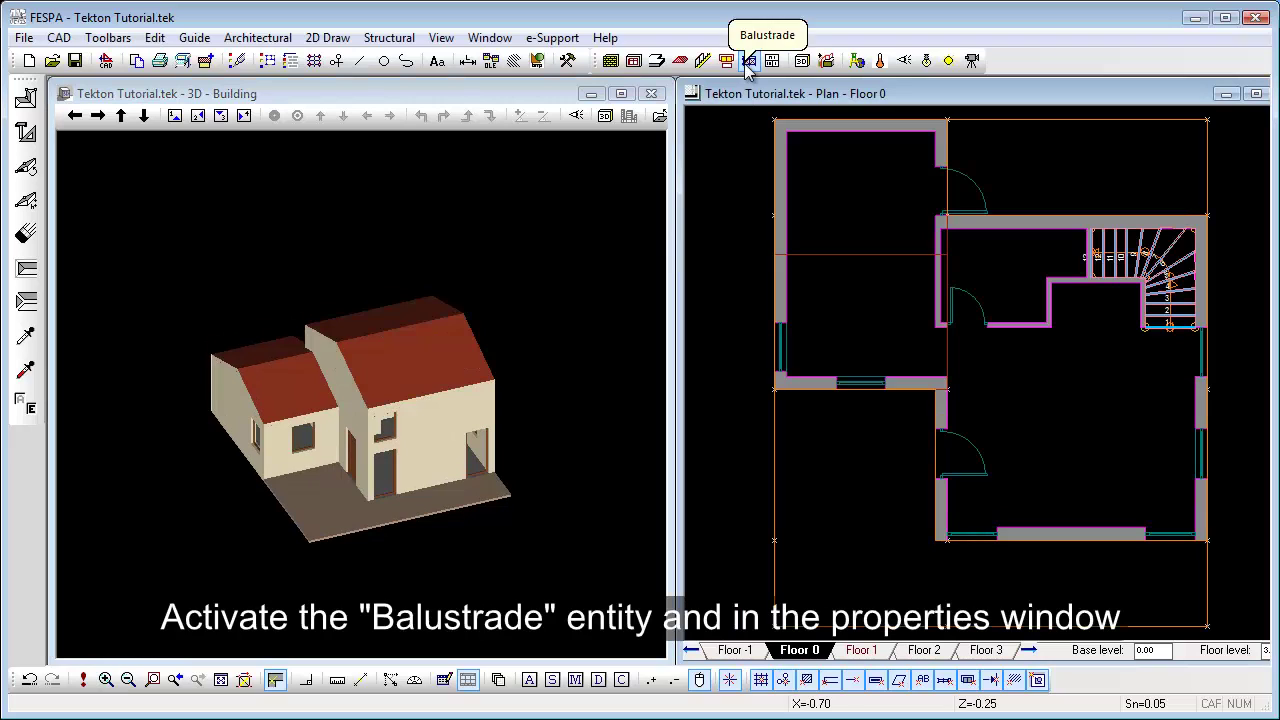
Step: Choose the Navy 1 balustrade type from the library on Floor 0
left_click(748, 60)
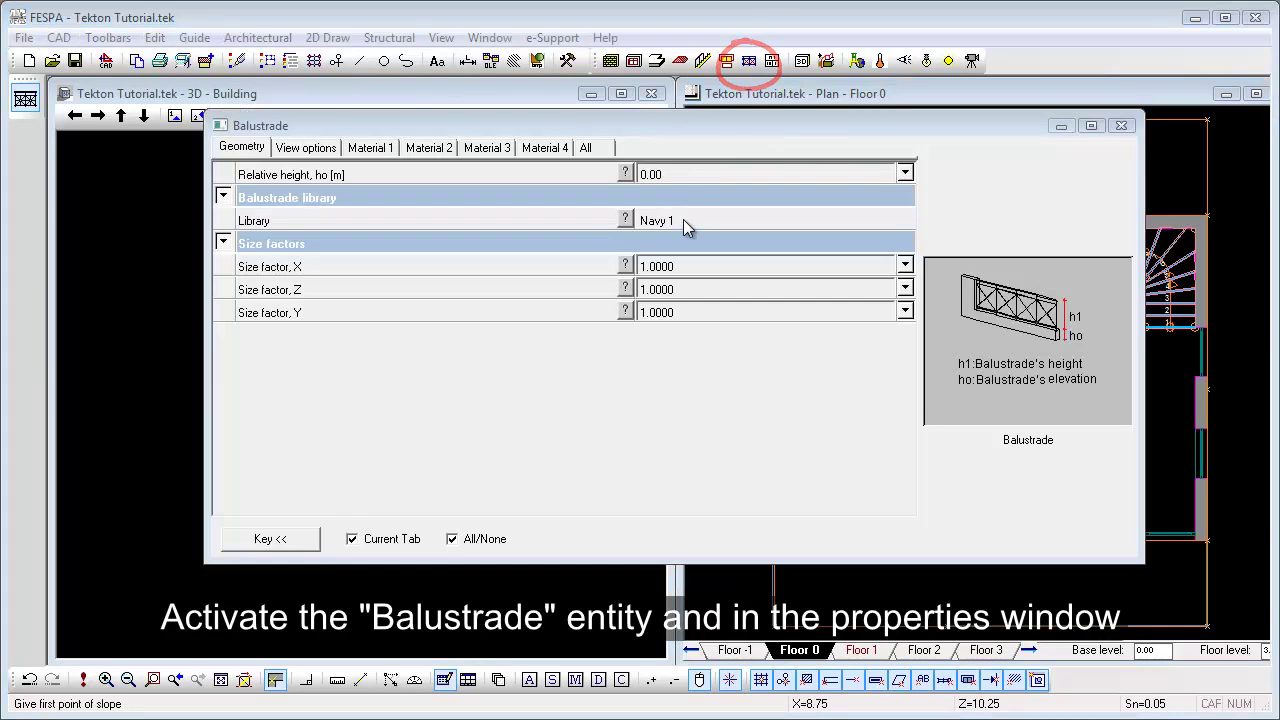
left_click(683, 219)
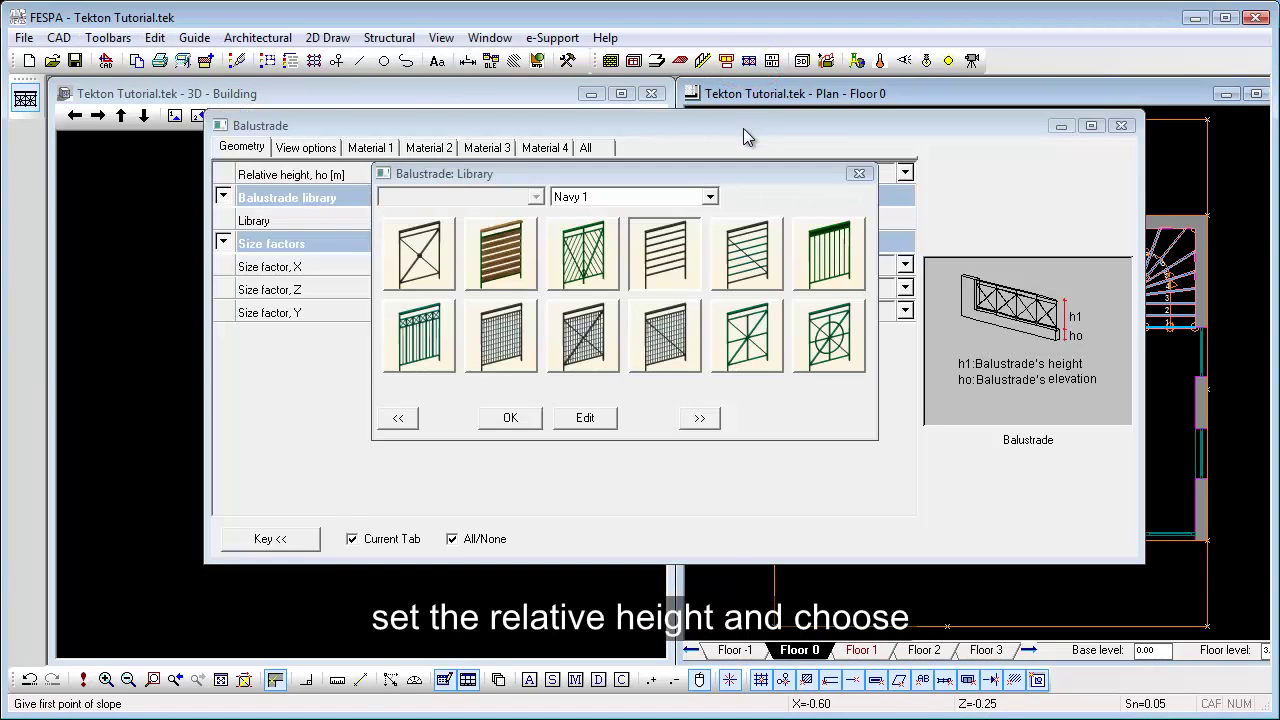
double_click(678, 255)
left_click(1121, 126)
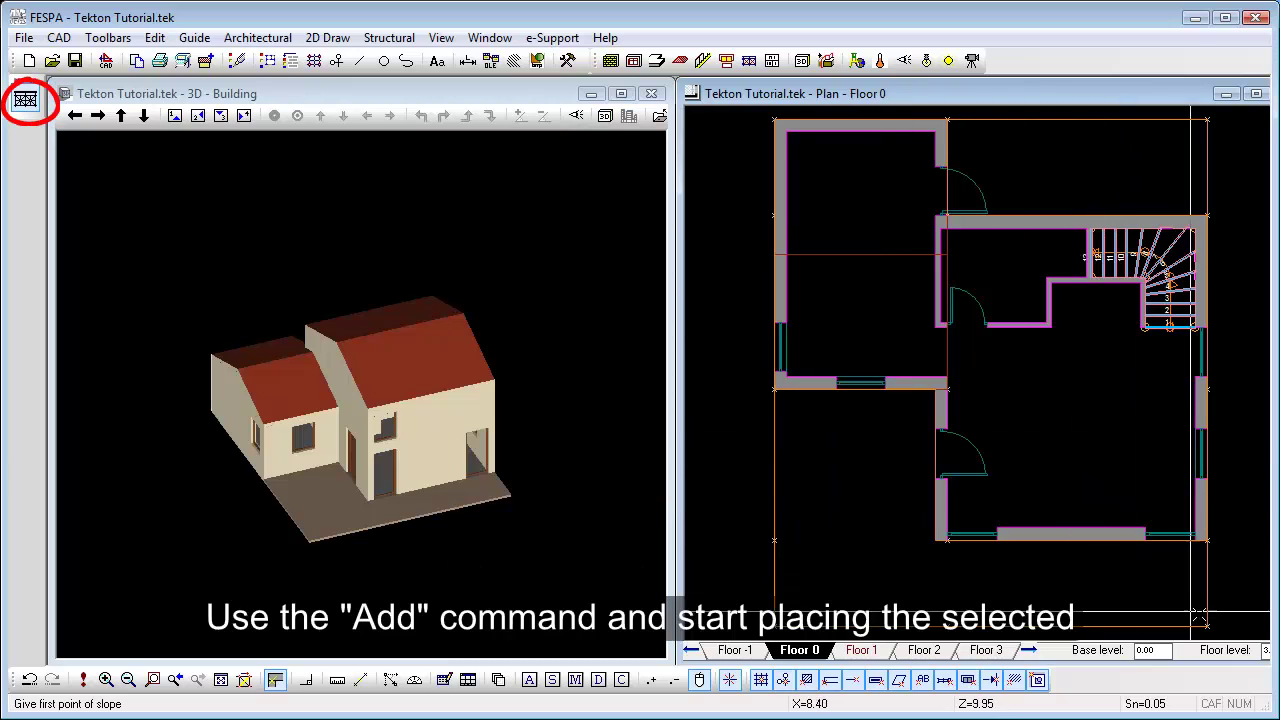
Step: Draw railings along the yard's right, bottom and left edges, then redraw the 3D view
left_click(1206, 543)
left_click(1206, 627)
left_click(1206, 627)
left_click(947, 627)
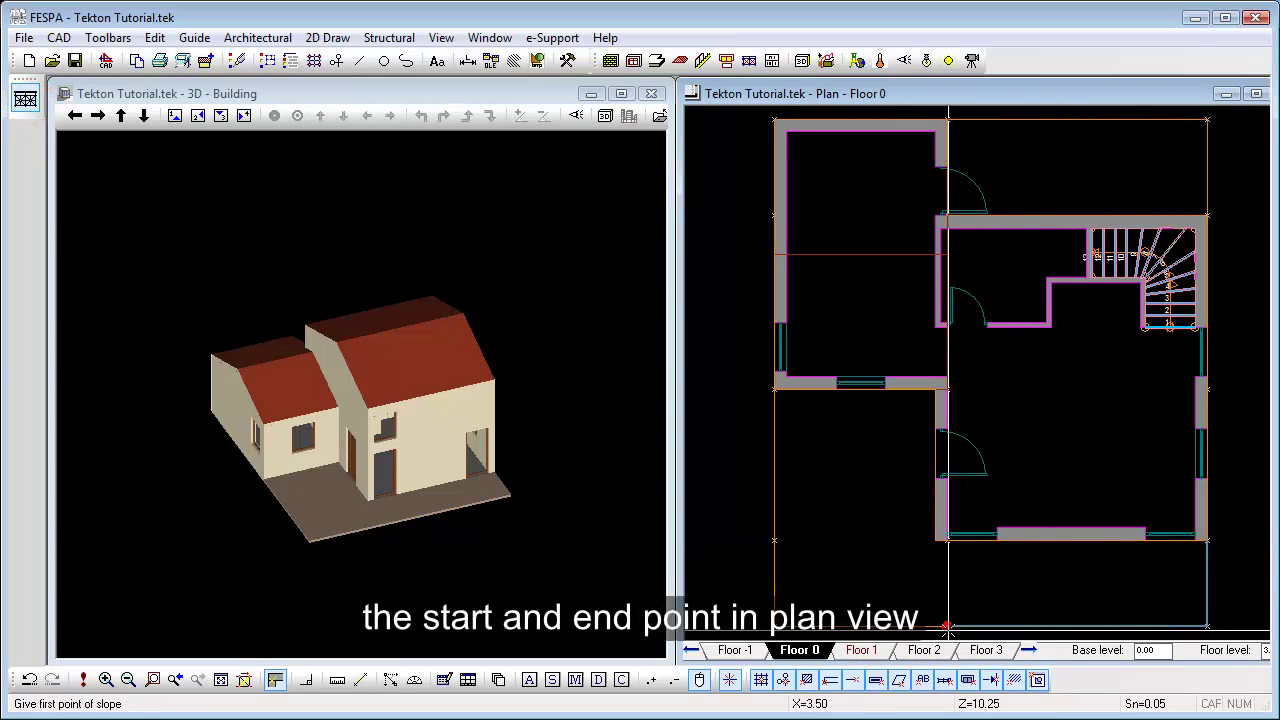
left_click(775, 390)
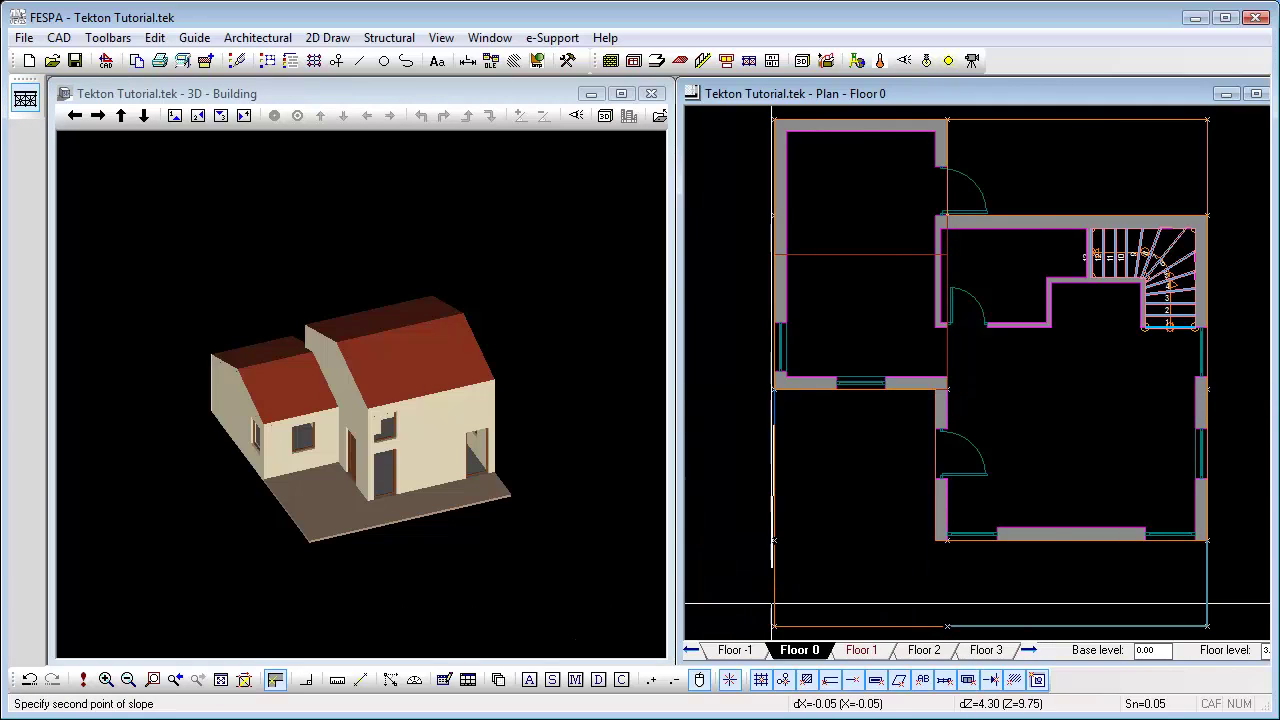
left_click(775, 627)
left_click(98, 656)
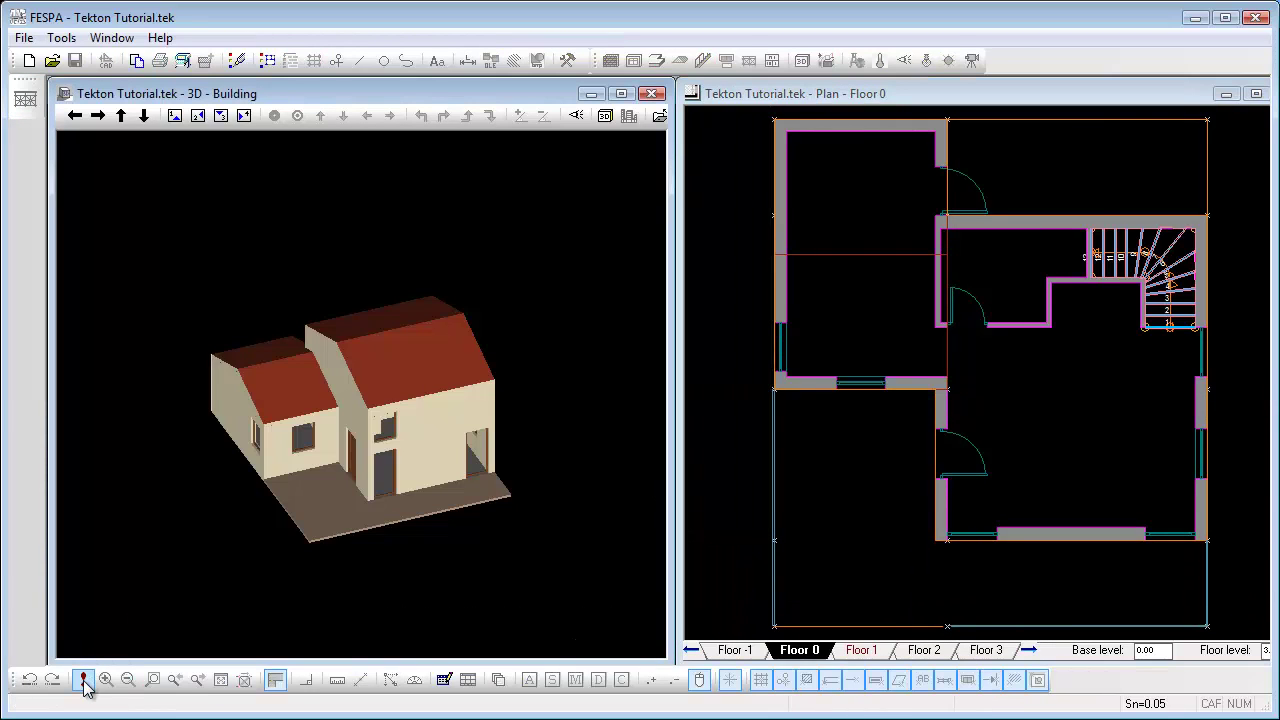
left_click(83, 680)
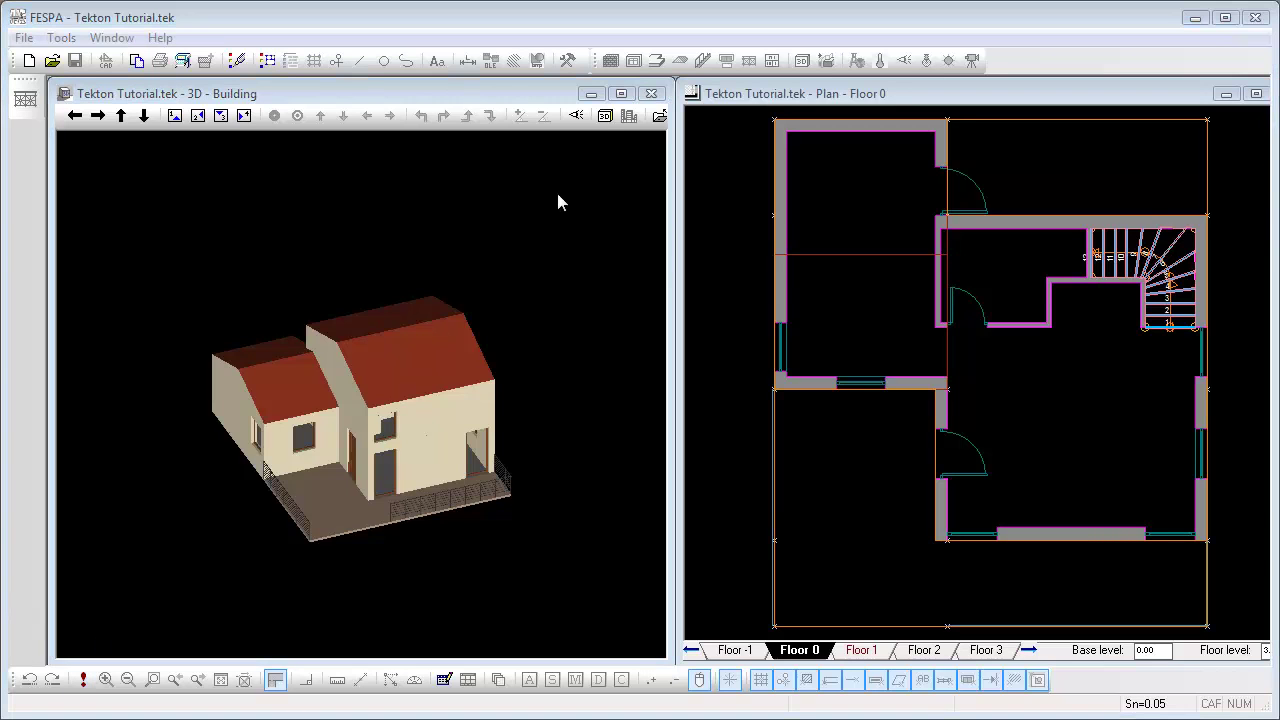
Step: Maximize the 3D - Building window to show the finished house
left_click(622, 94)
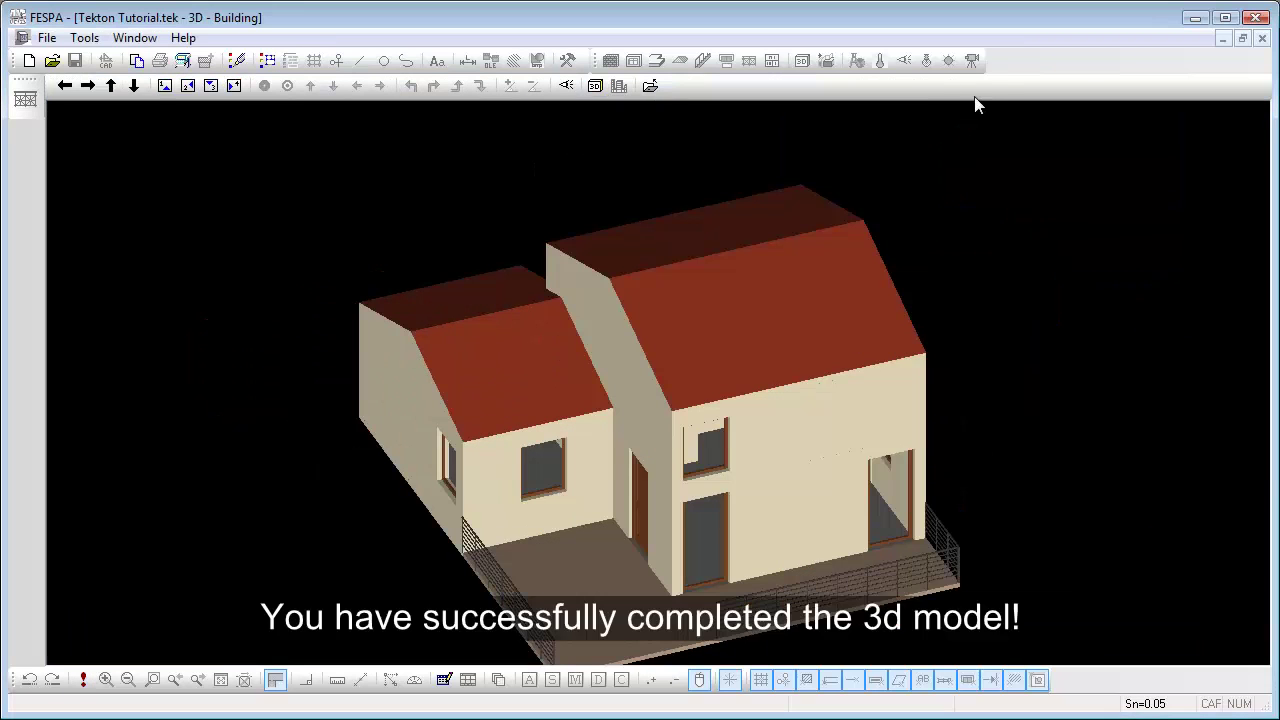